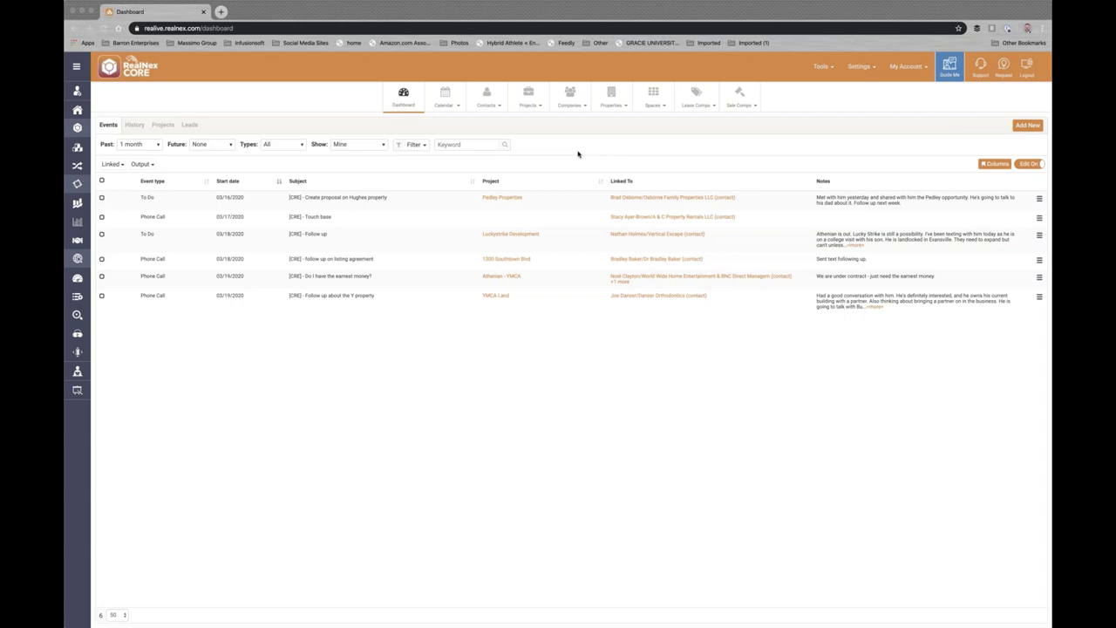
- Open the Properties module, showing all 1,598 properties as cards
click(611, 96)
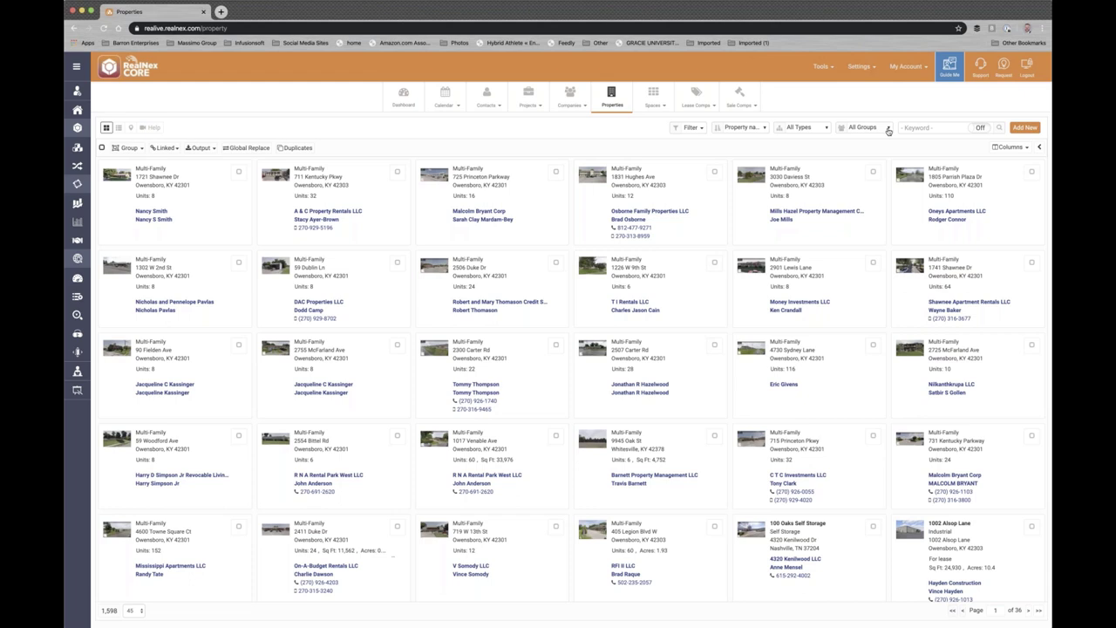
- Limit the property list to the '01 - KY Self Storage' group, leaving 436 properties
click(888, 131)
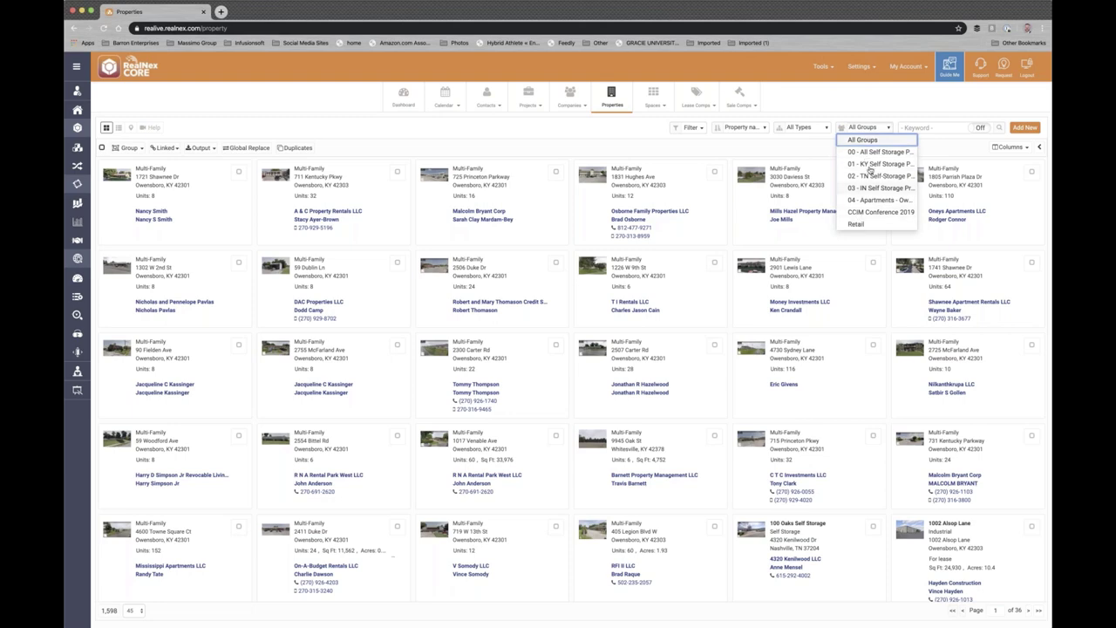
click(875, 165)
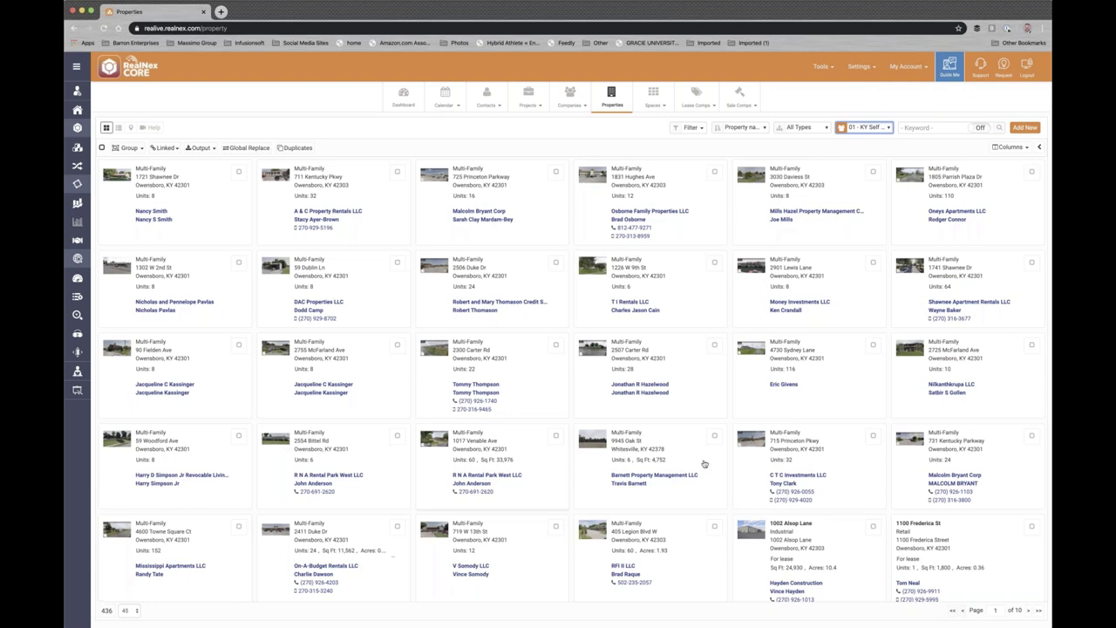
scroll(681, 457, down, 5)
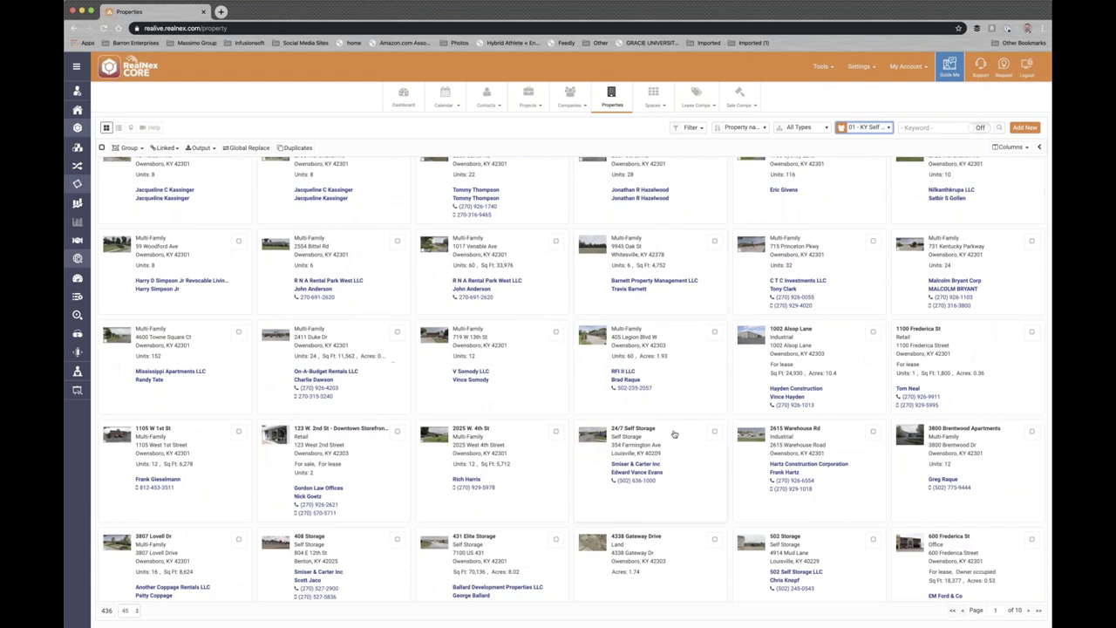
- Open the 24/7 Self Storage property record and look over its details
click(675, 441)
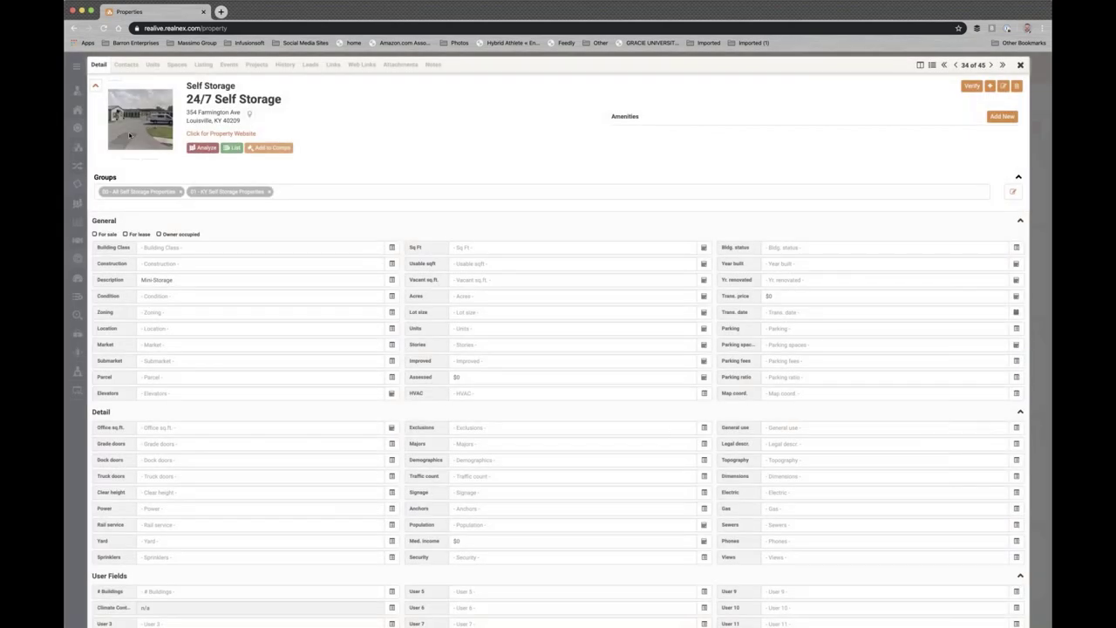
mouse_move(132, 136)
scroll(442, 494, down, 5)
scroll(441, 494, up, 5)
scroll(306, 262, down, 5)
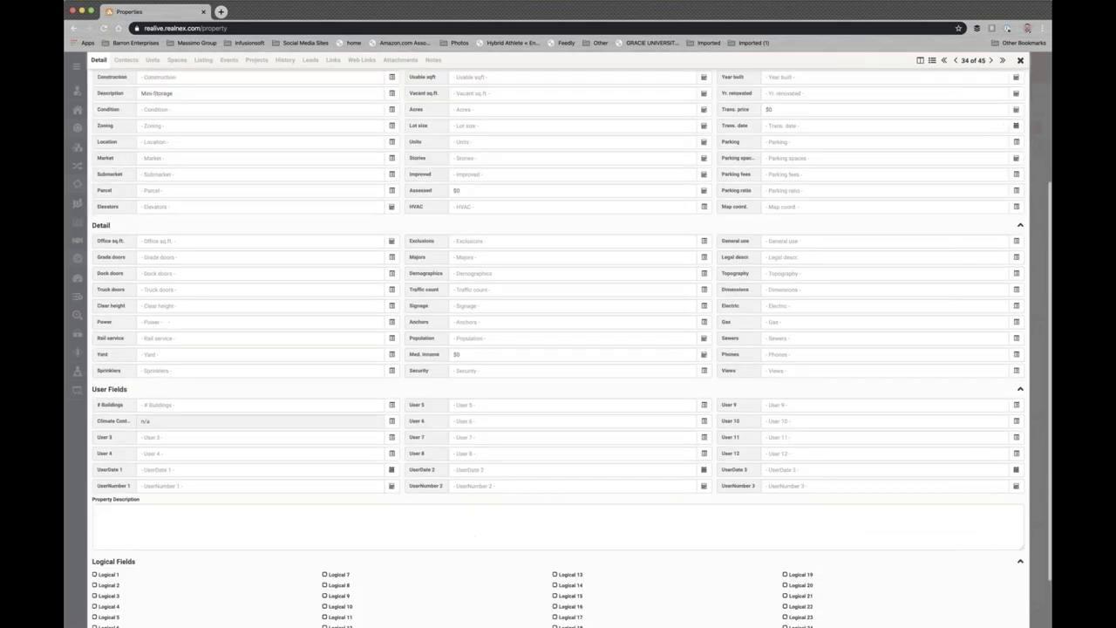
scroll(305, 261, up, 5)
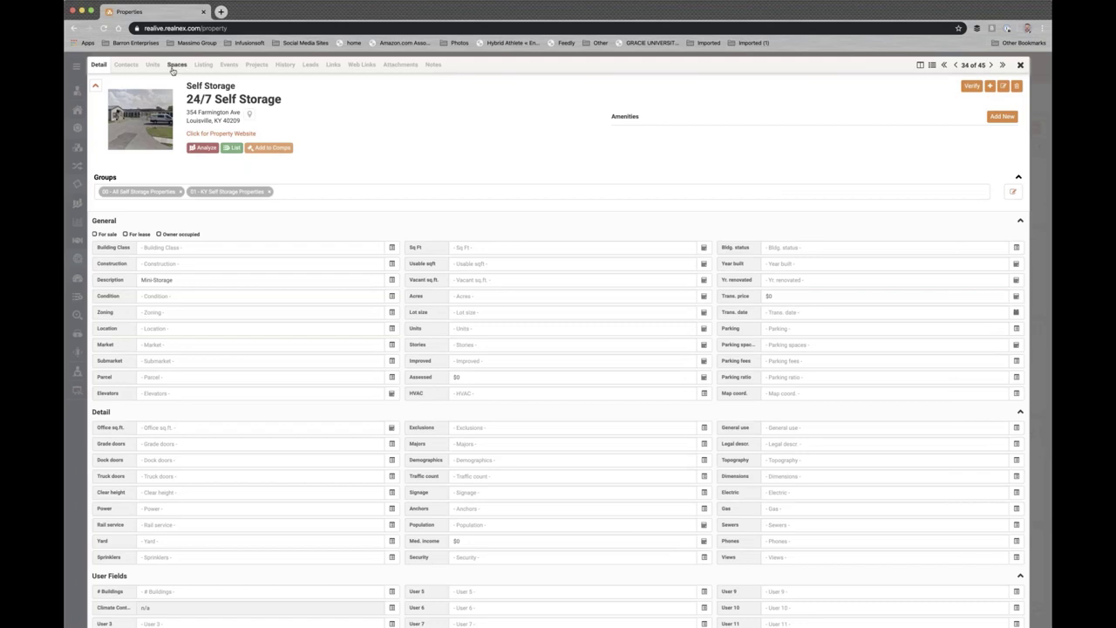
- Open the property's linked investor contact from Links, then close the property record
click(333, 65)
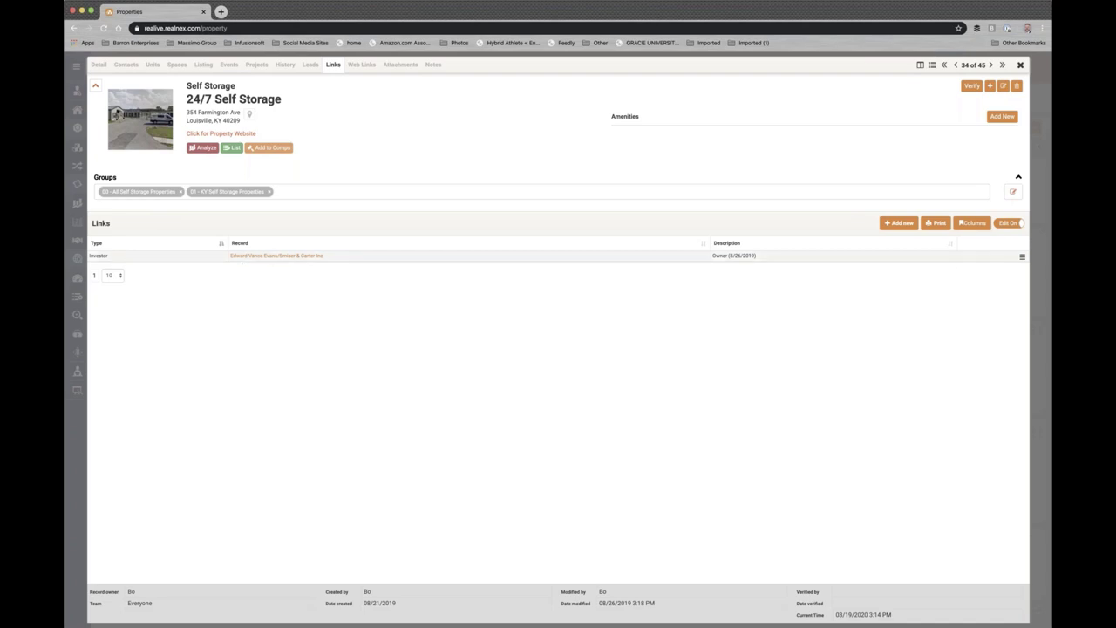
click(267, 256)
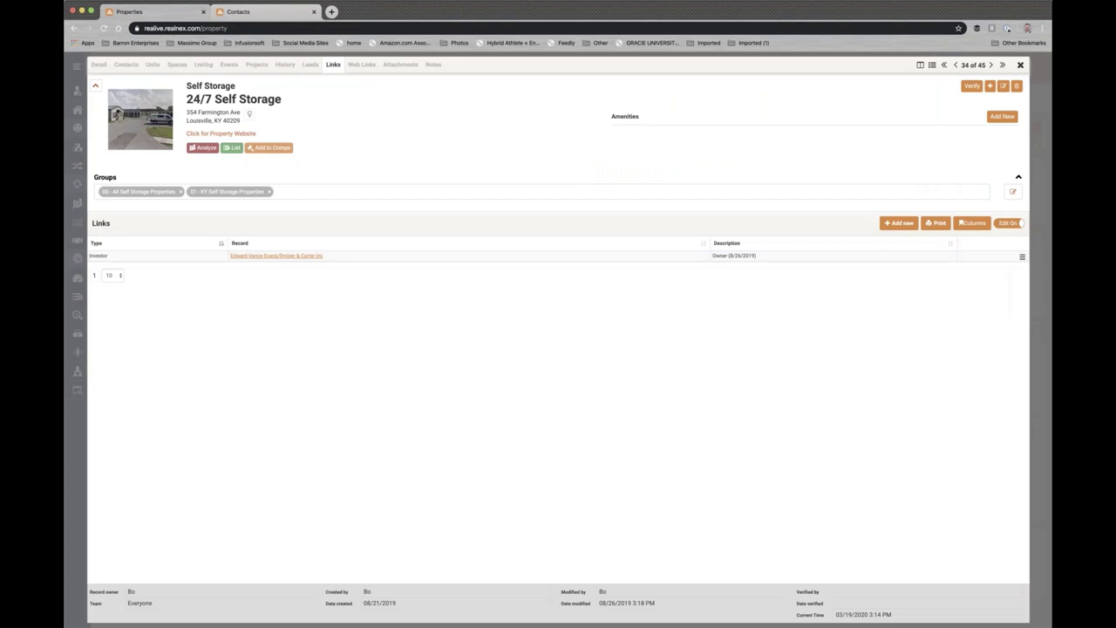
click(1020, 65)
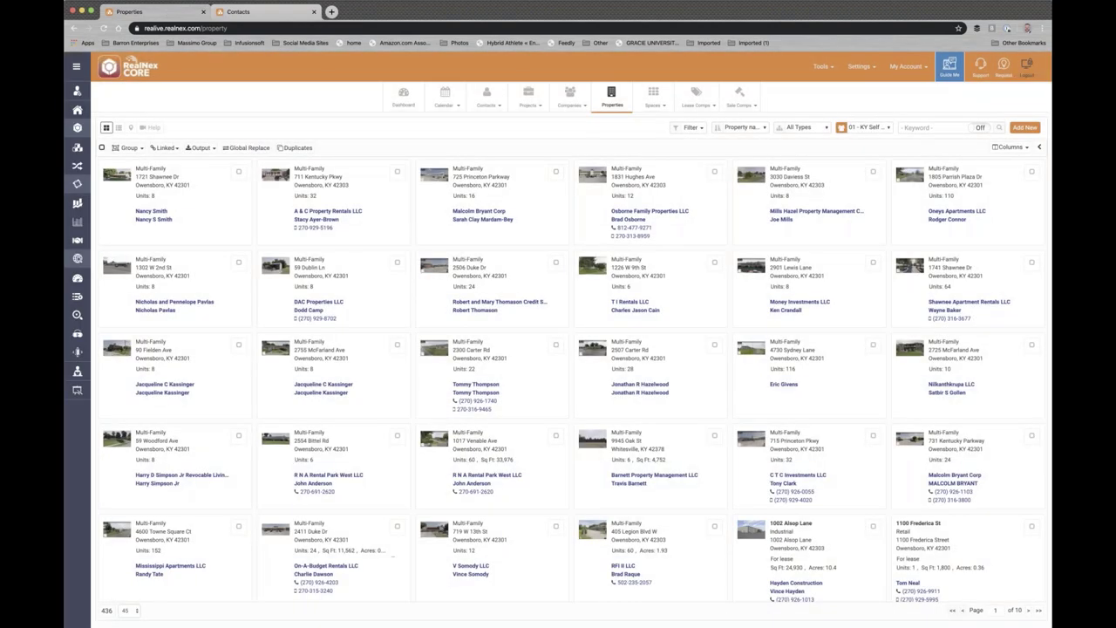
- Switch the property group to '03 - IN Self Storage', showing 380 properties
click(867, 127)
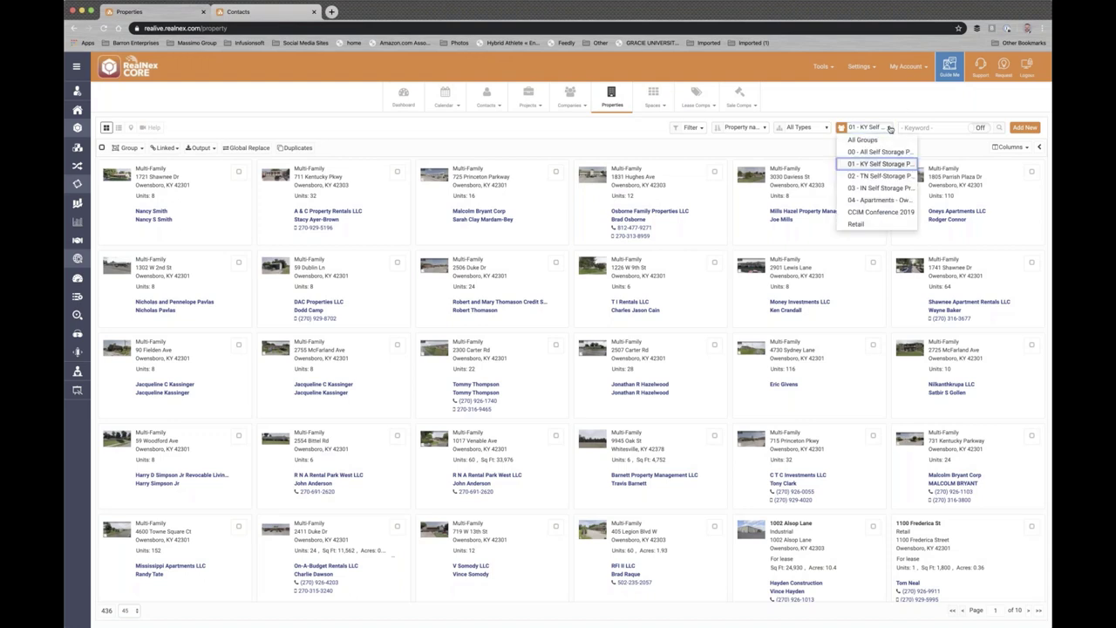
click(872, 188)
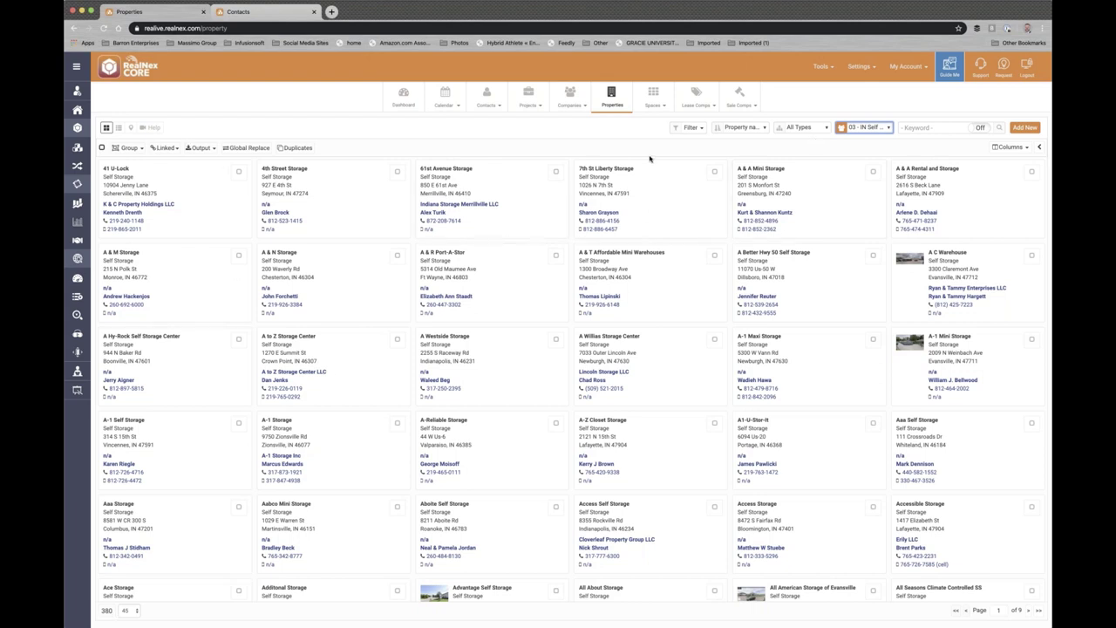
- Add an Address > City contains 'Evansville' filter, narrowing the list to 26 properties
click(690, 128)
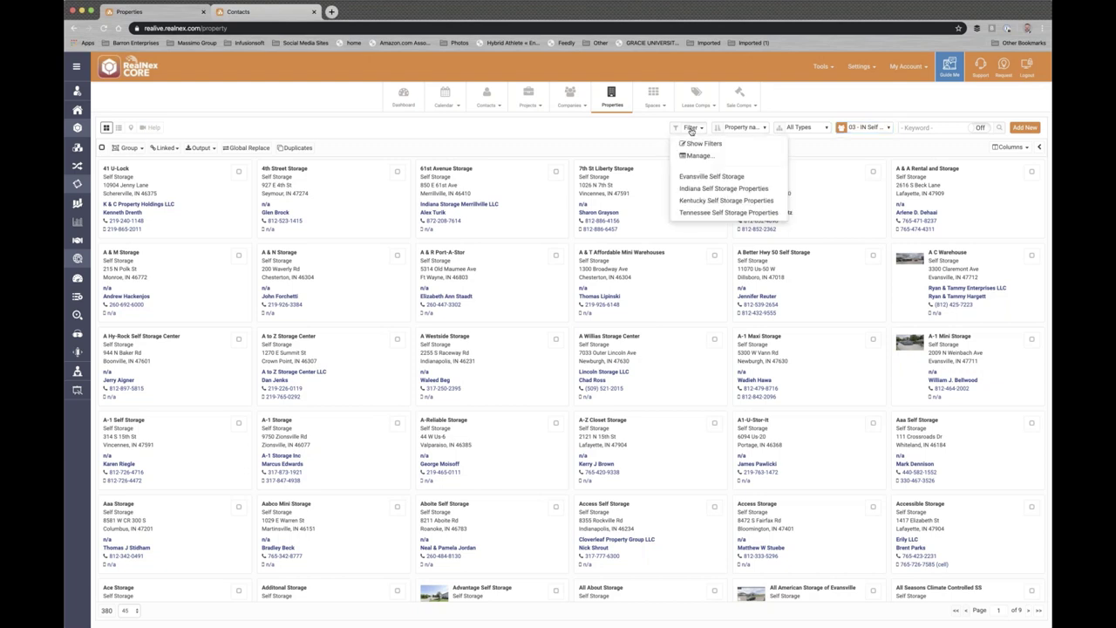
click(696, 144)
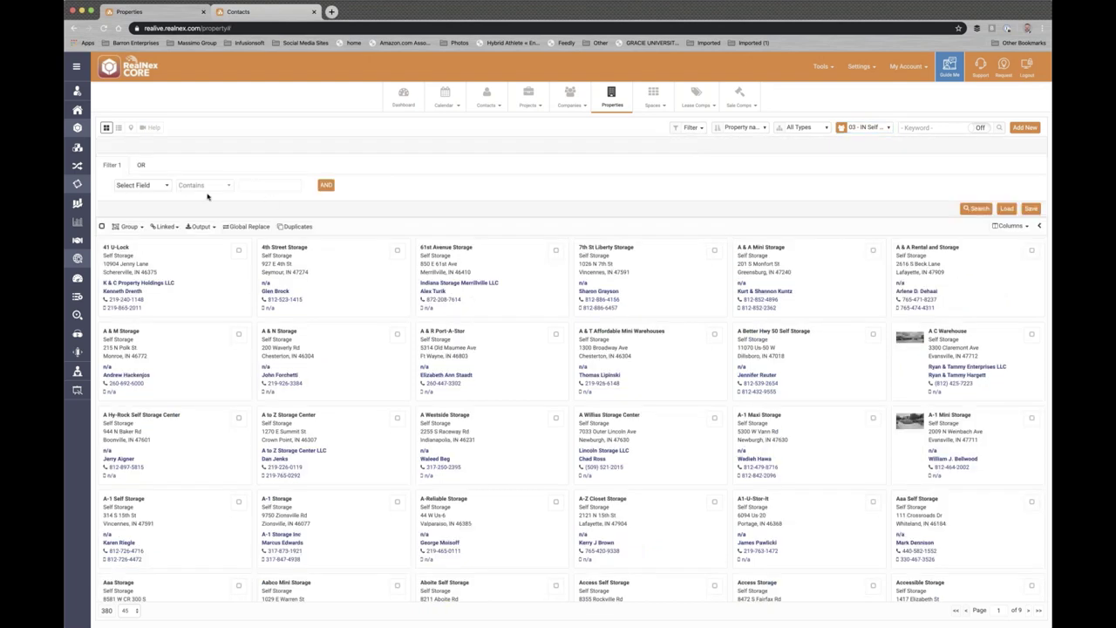
click(168, 185)
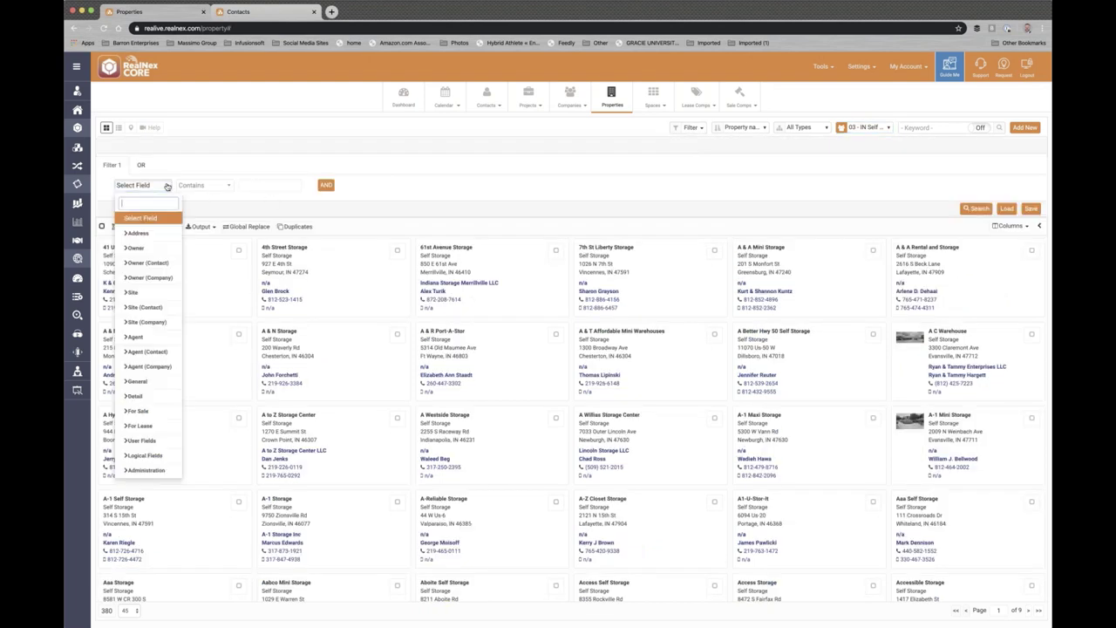
click(130, 234)
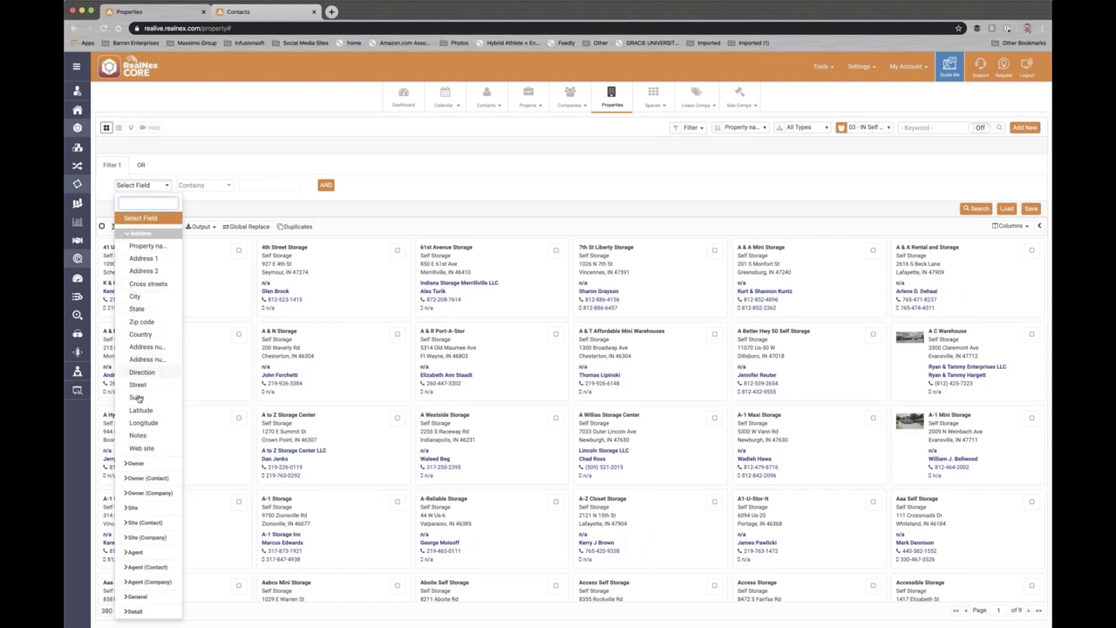
click(137, 297)
click(248, 185)
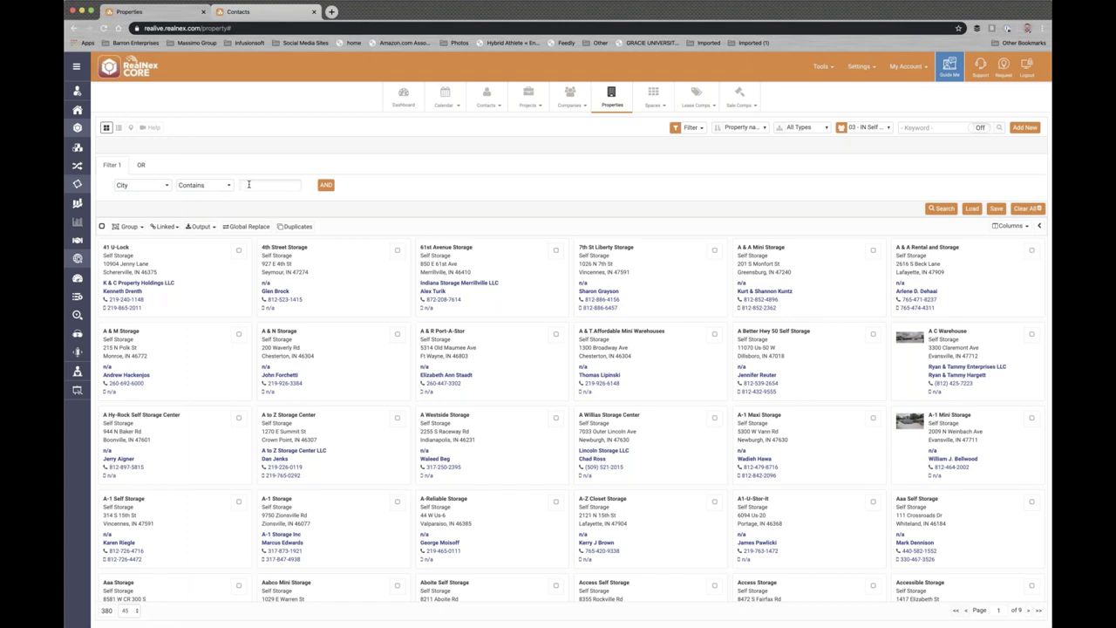
text(Evansville)
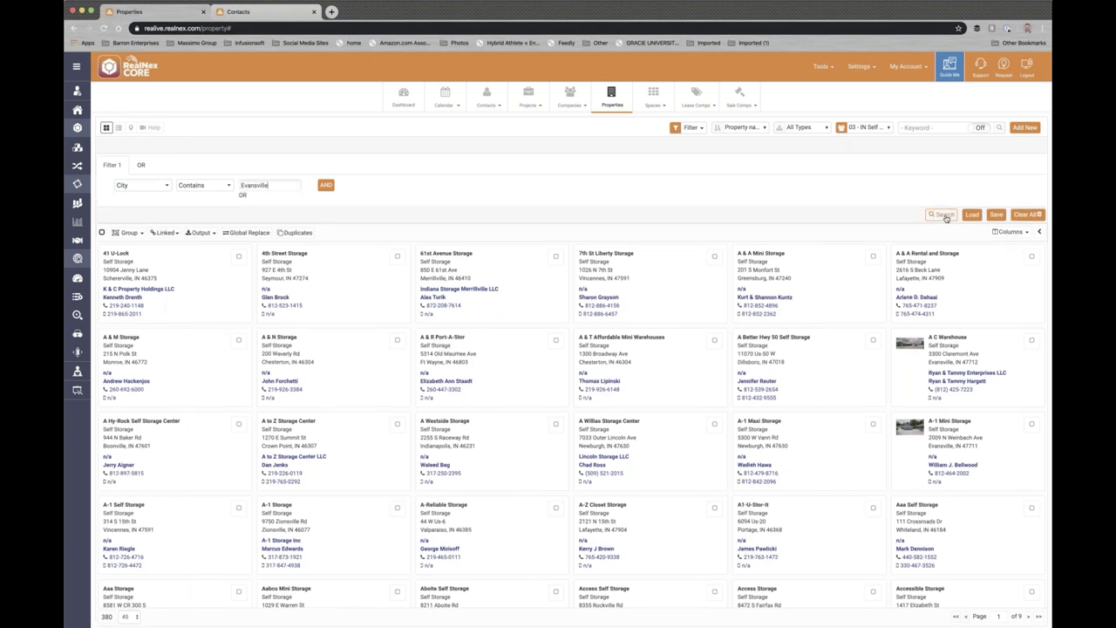
click(938, 215)
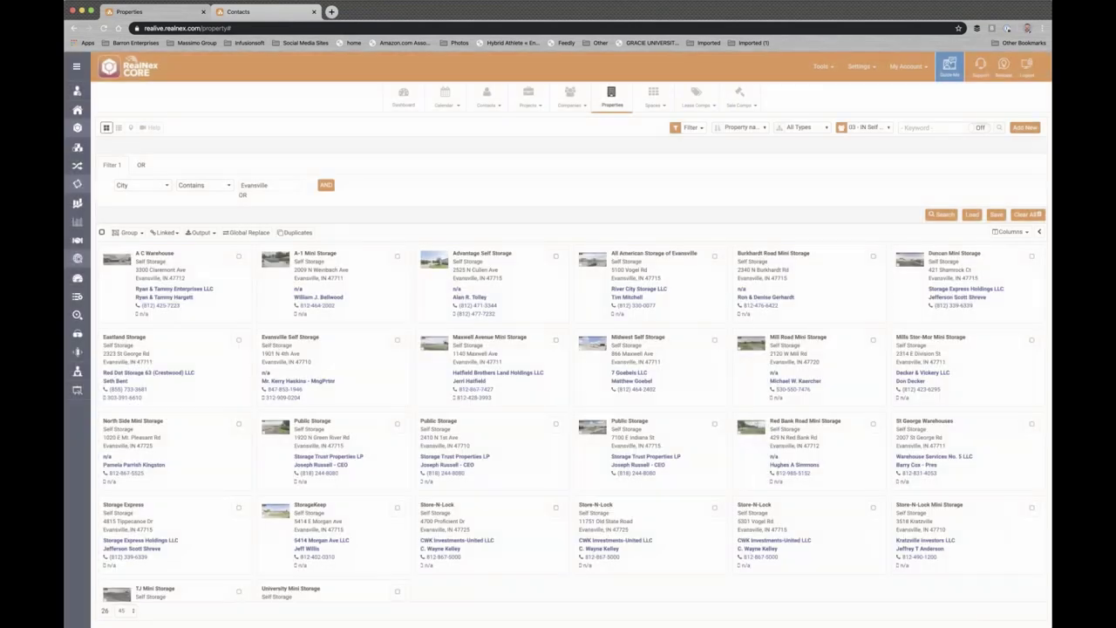
scroll(363, 369, down, 3)
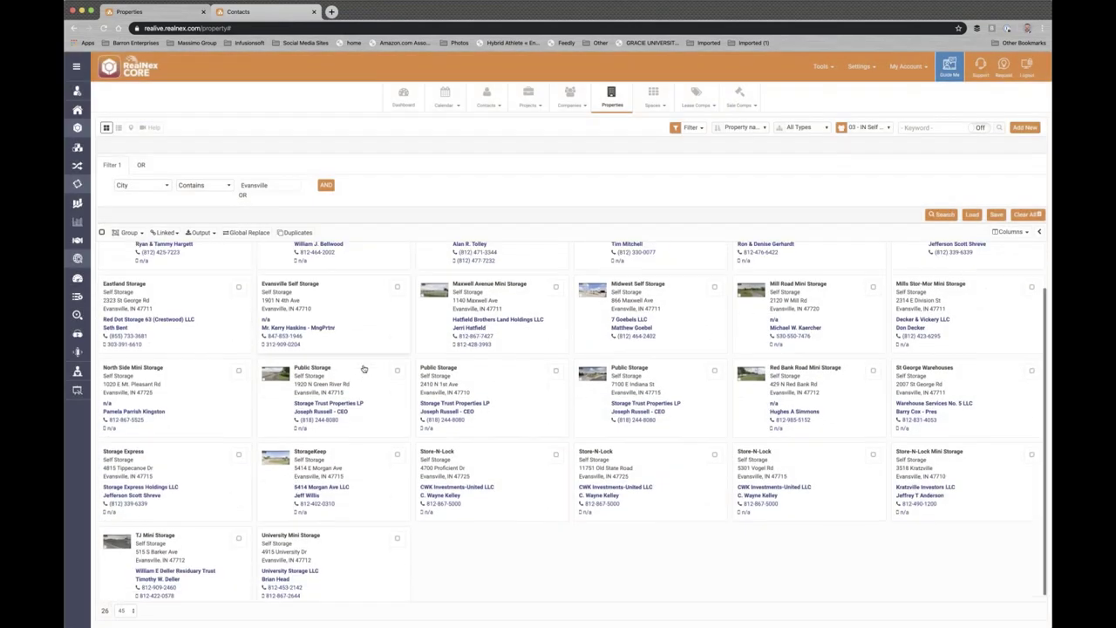
scroll(363, 368, up, 3)
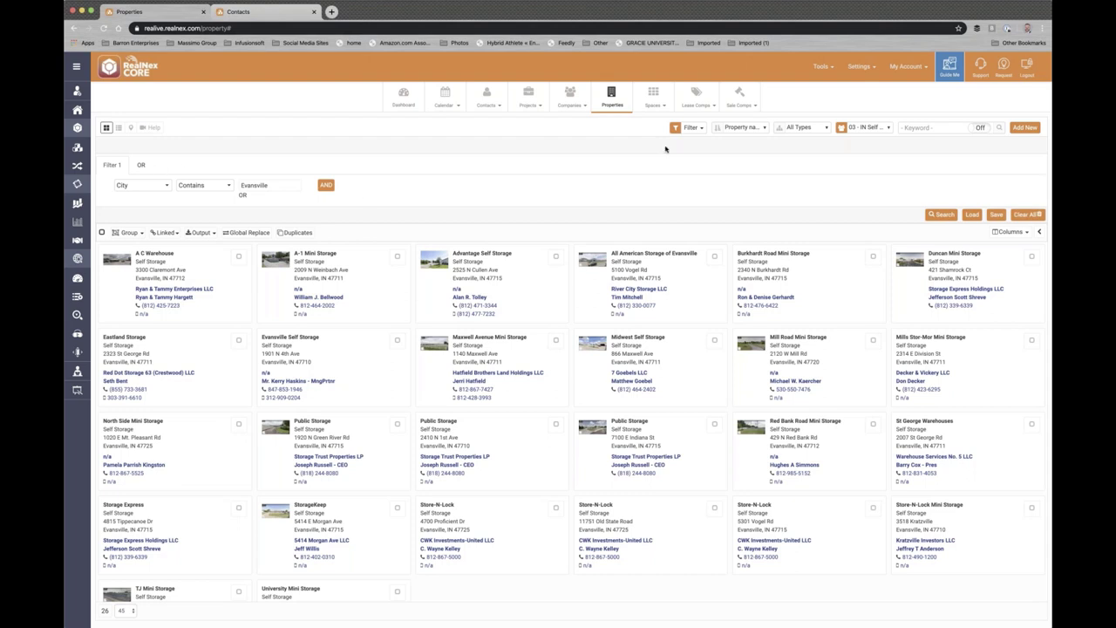
- Hide the filters, show the 26 properties as a table, select them all, and open Linked options
click(702, 129)
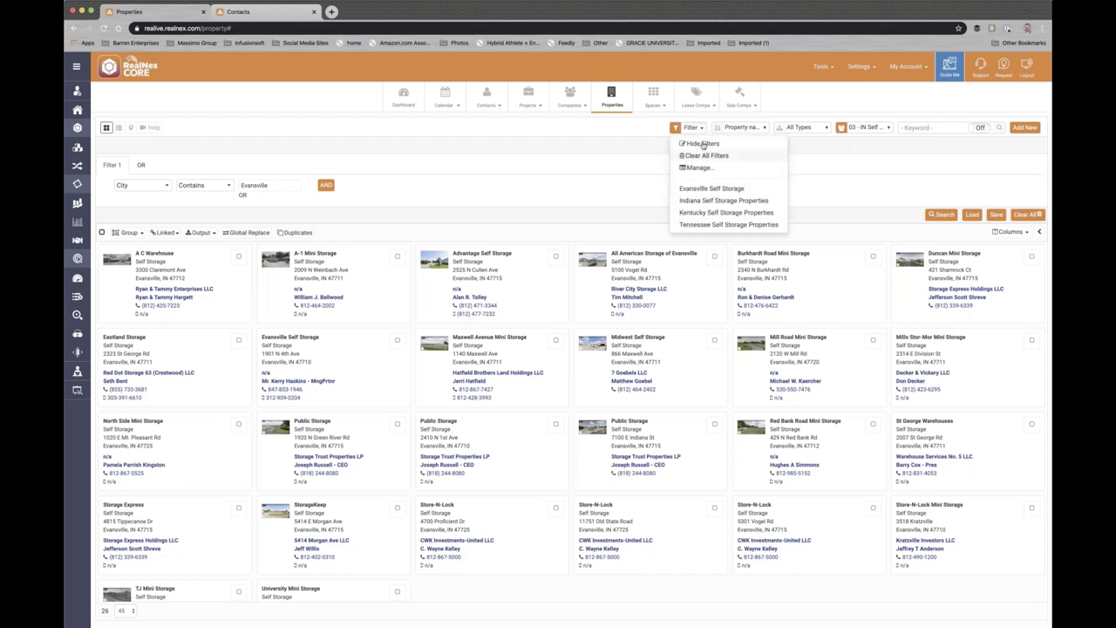
click(702, 144)
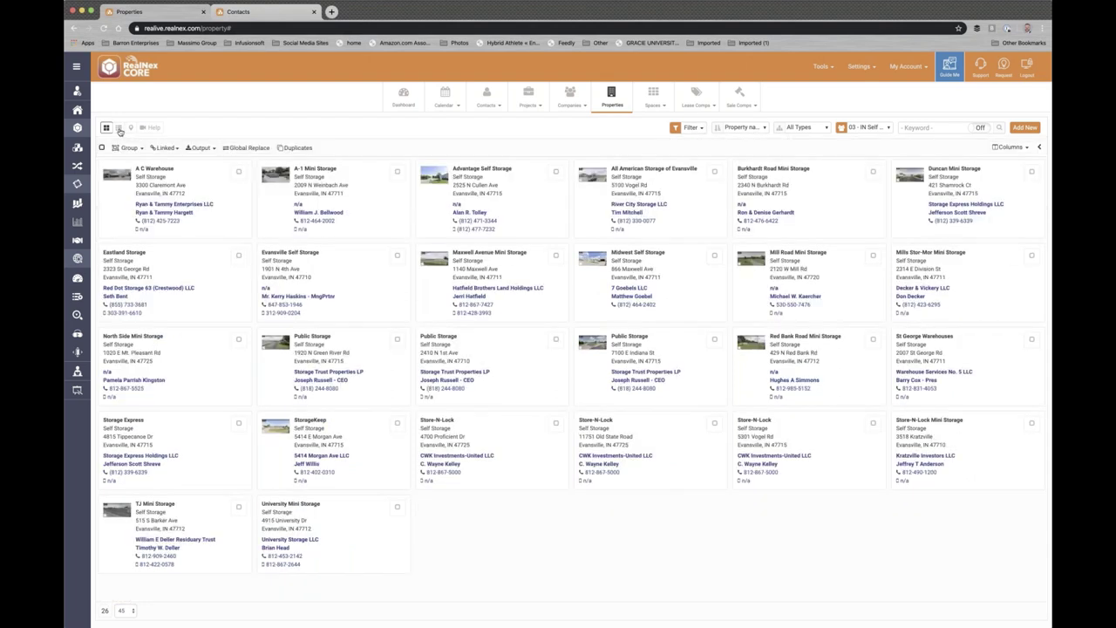
click(119, 128)
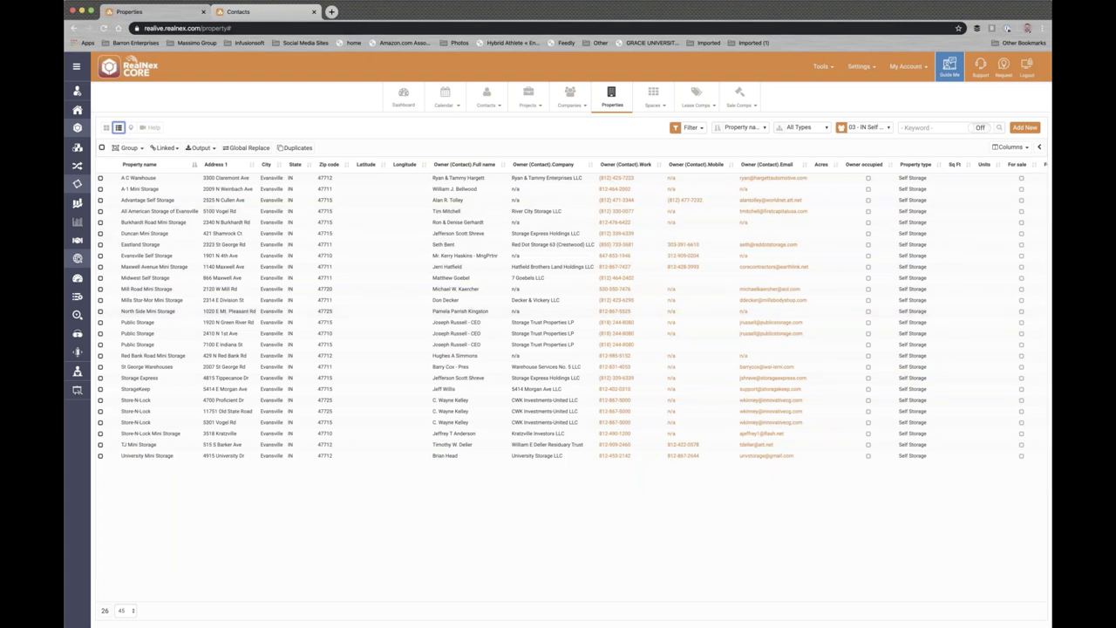
click(101, 149)
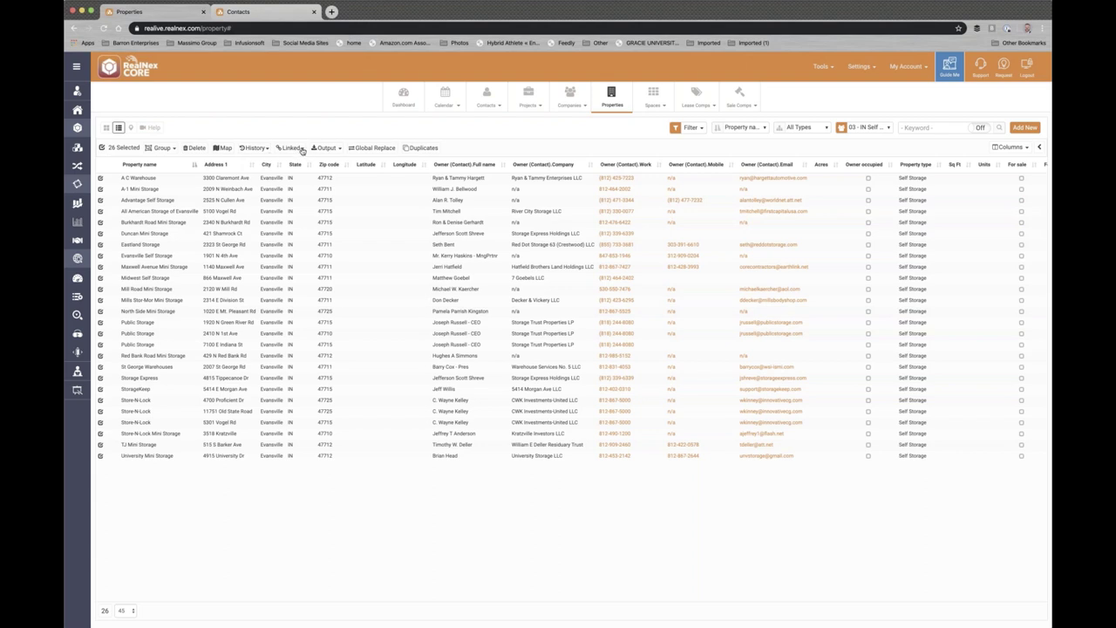
click(300, 149)
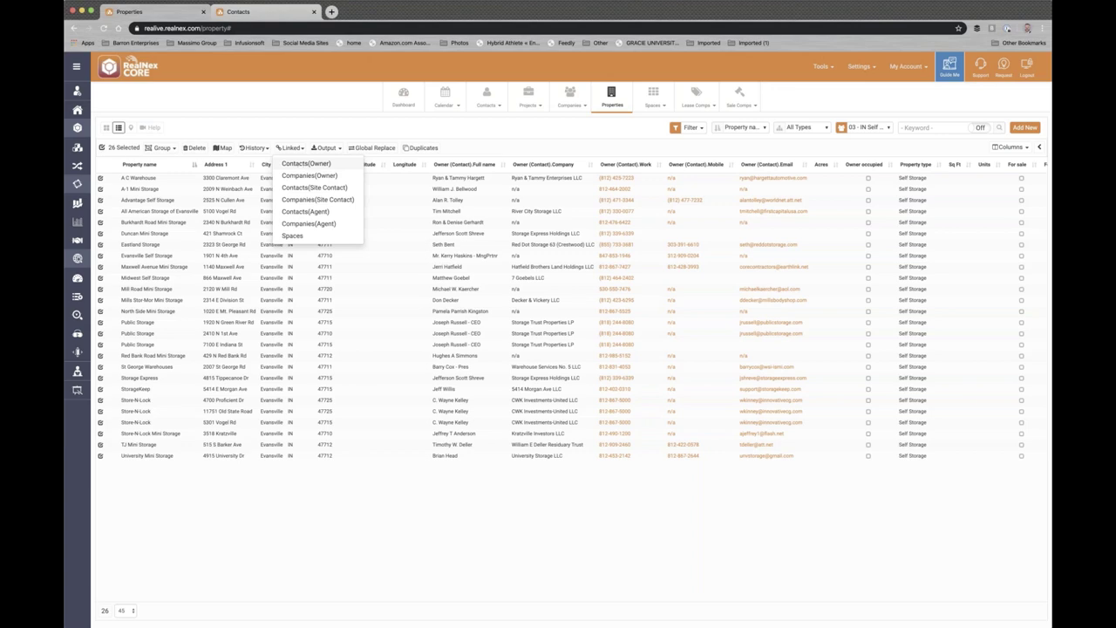
- Open the Contacts(Owner) of all 26 selected properties, then return to the property list
click(300, 165)
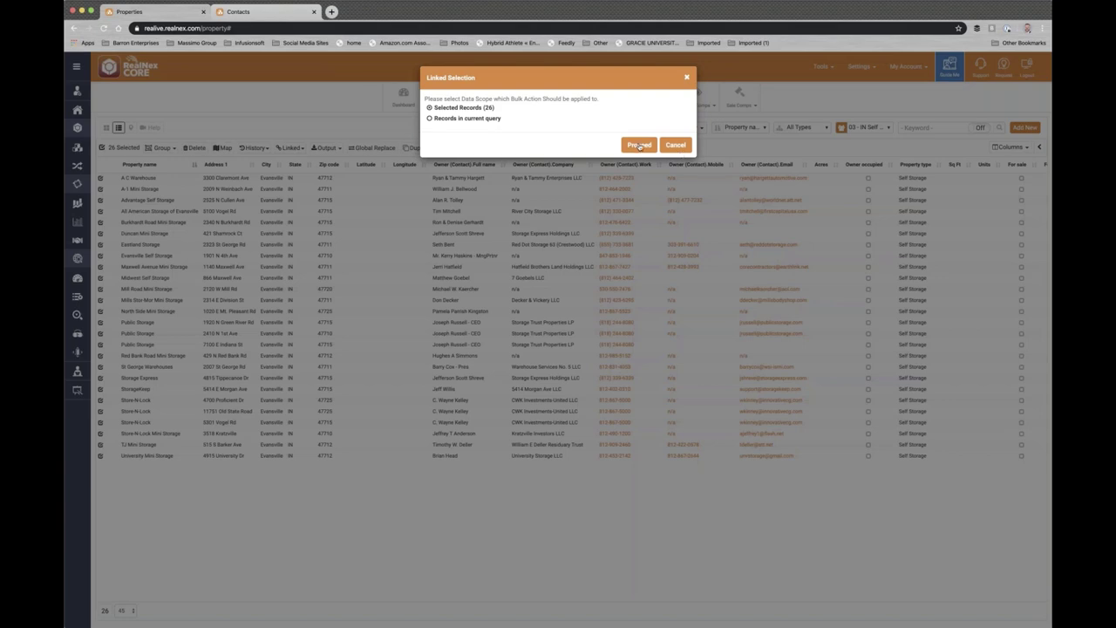
click(640, 145)
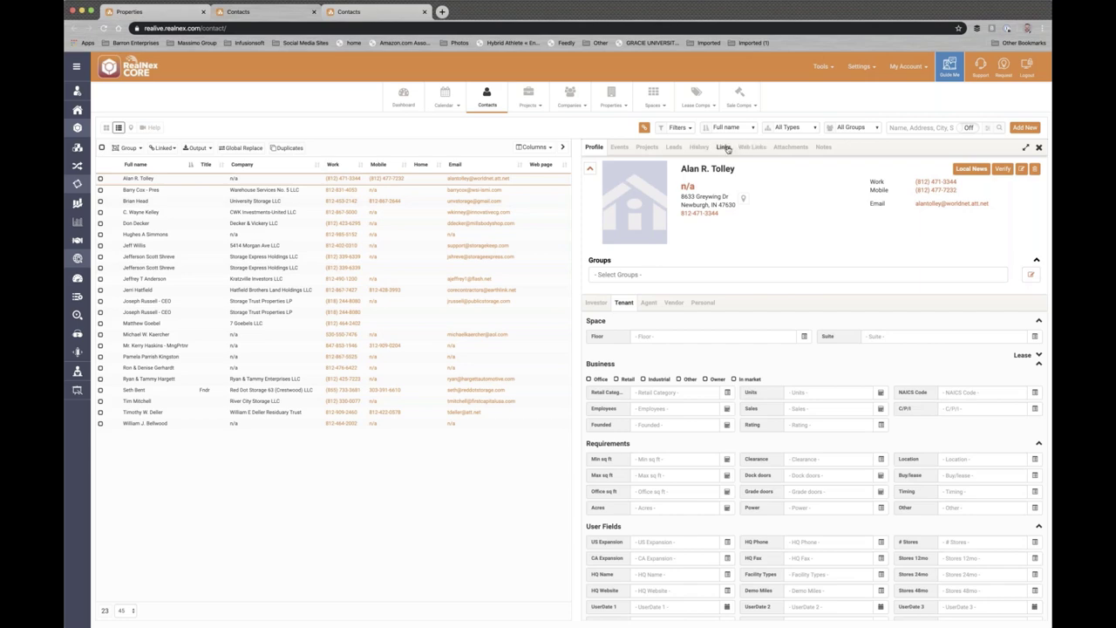
click(158, 13)
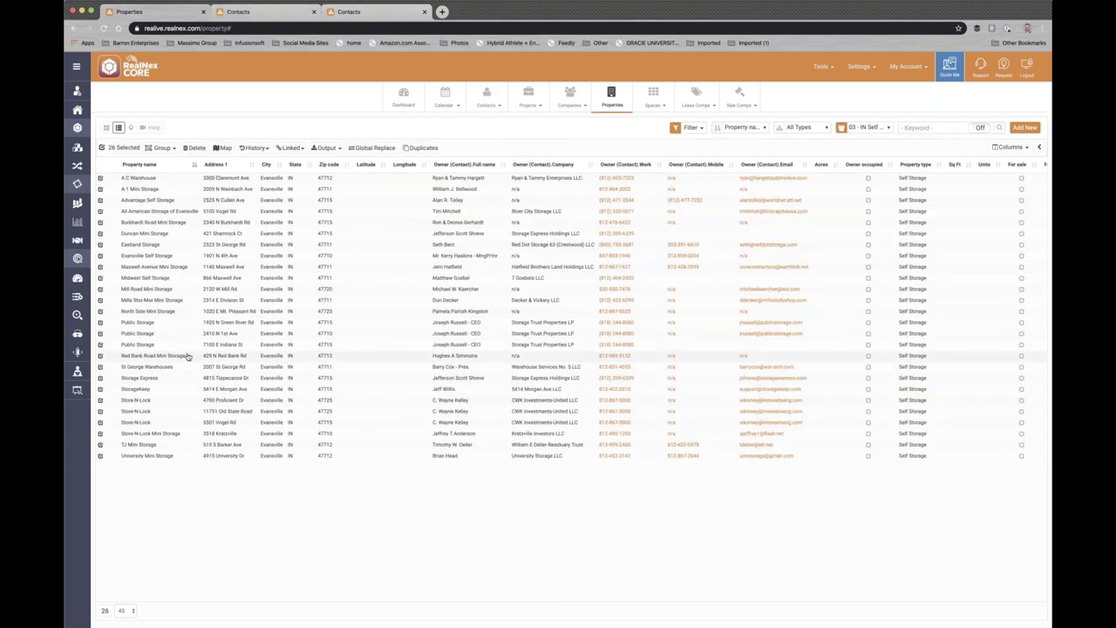
click(262, 14)
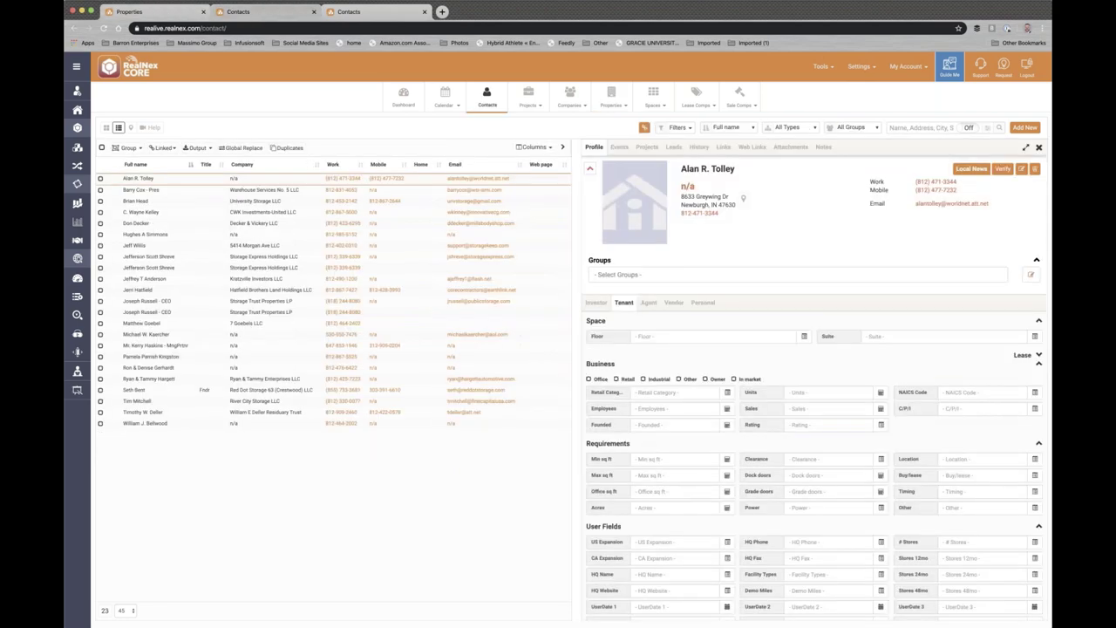
click(724, 147)
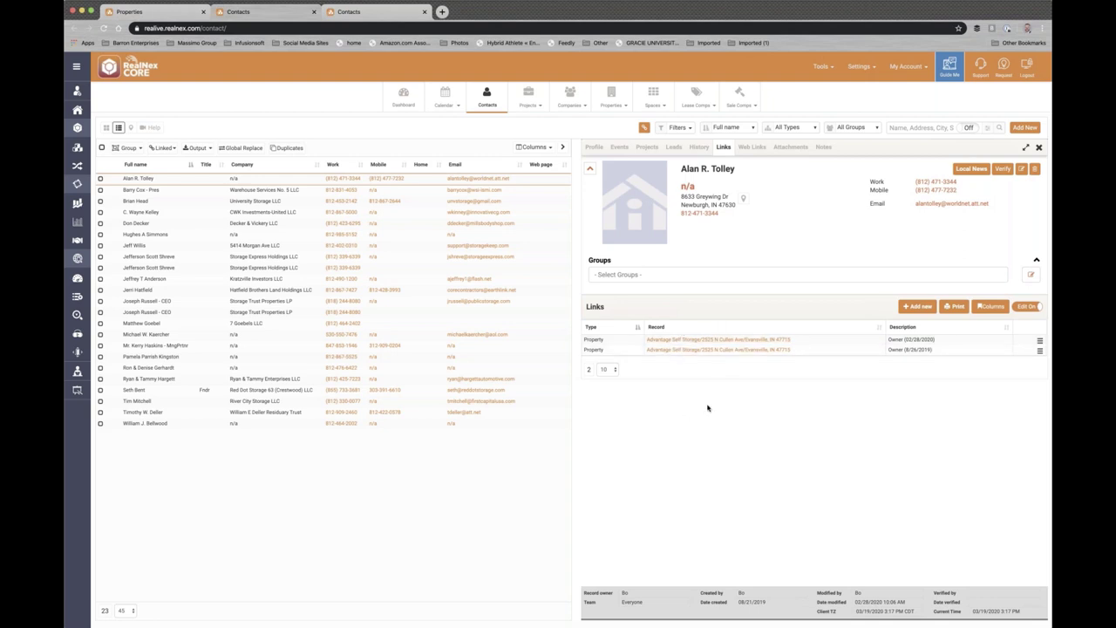
click(701, 147)
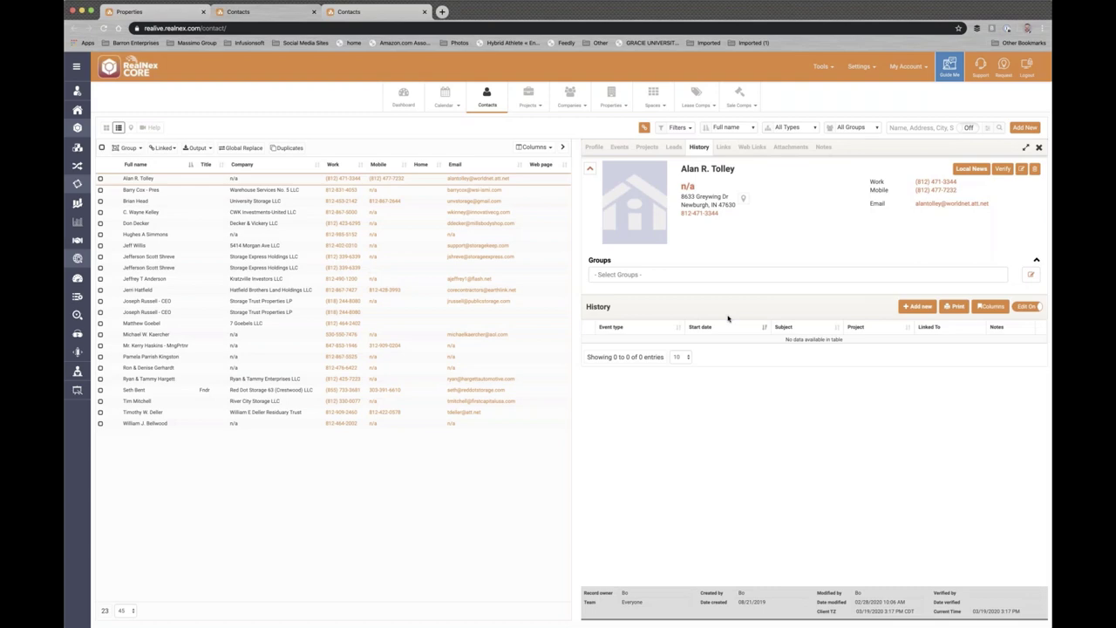
click(674, 148)
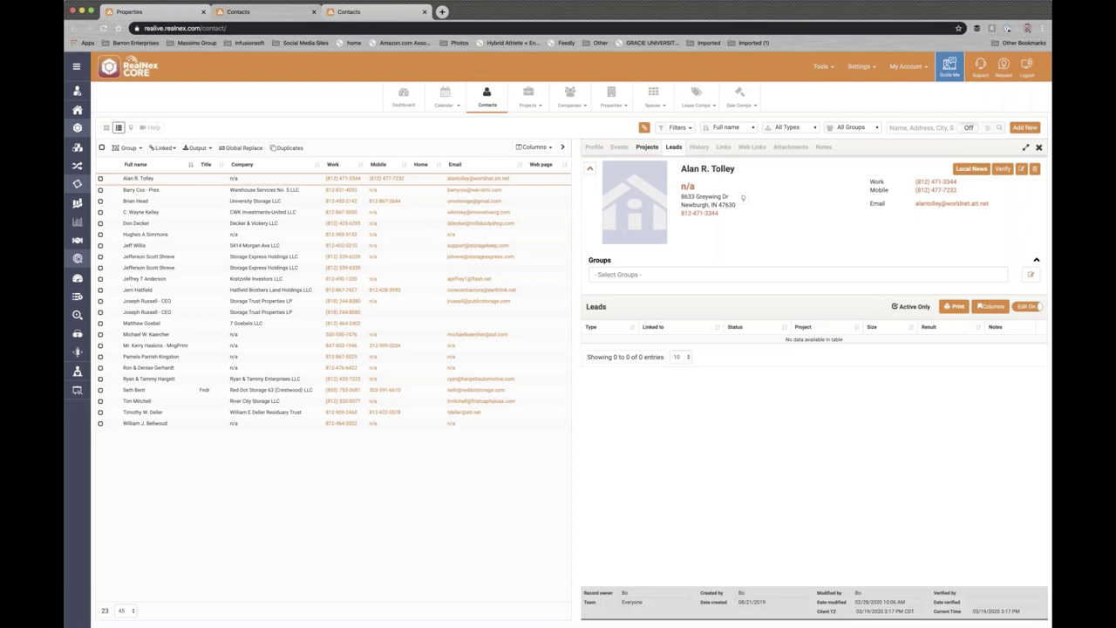
click(647, 146)
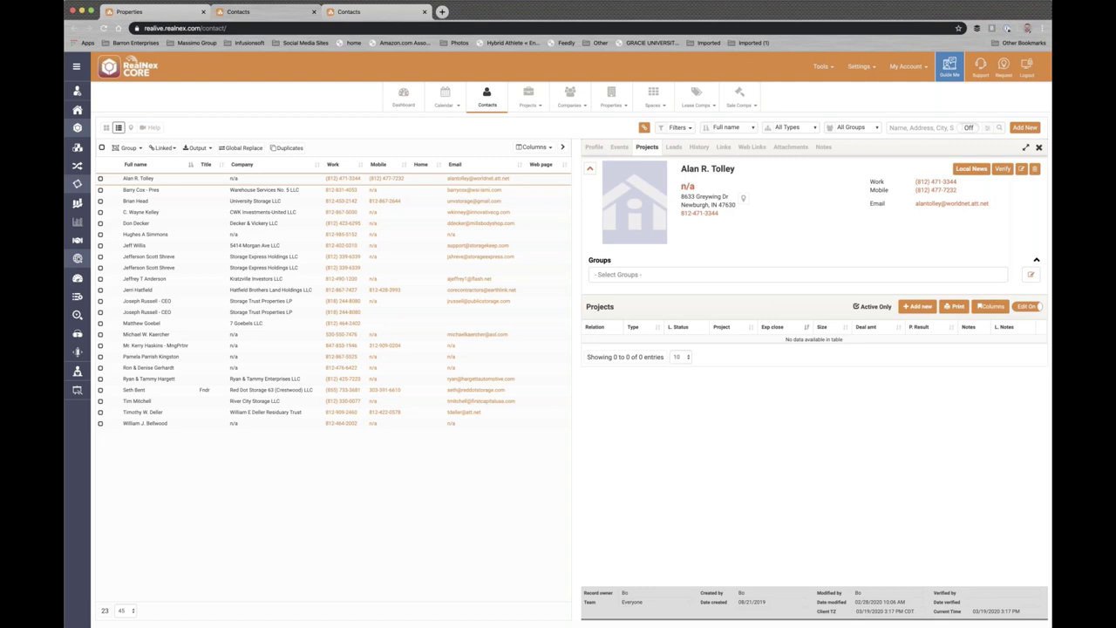
click(167, 13)
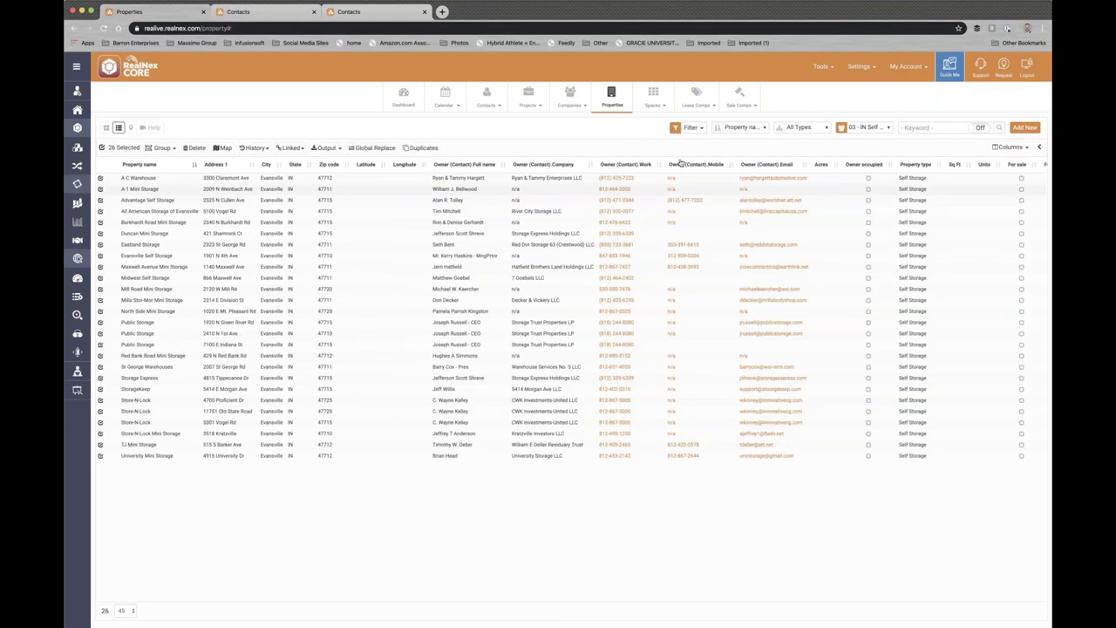
- Show the '00 - All Self Storage' group's 1,122 properties as a card grid
click(887, 129)
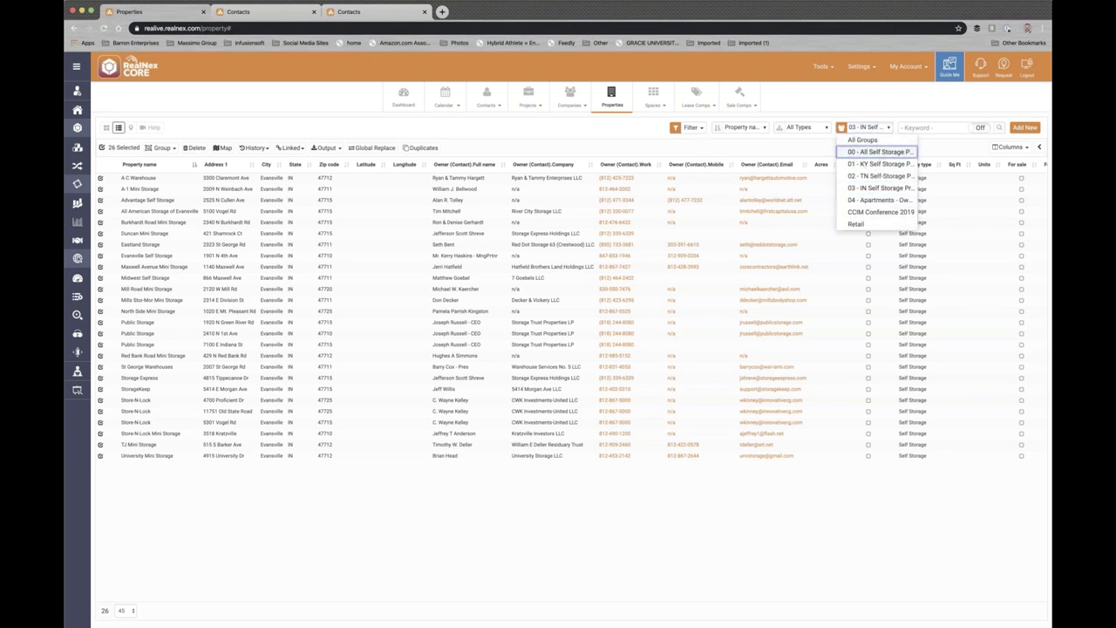
click(874, 152)
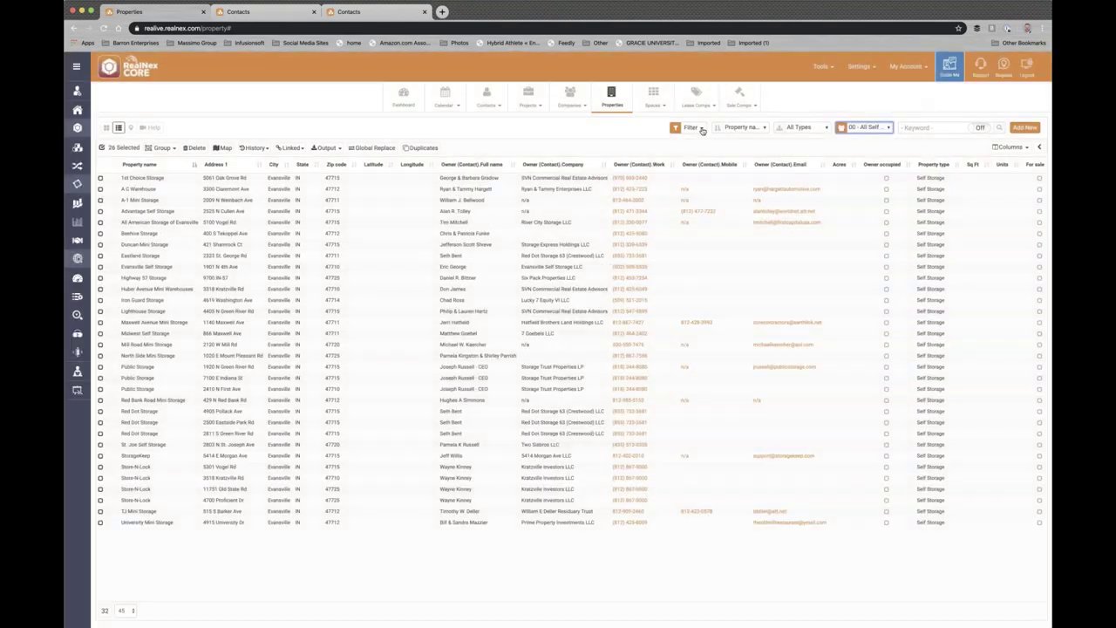
click(700, 128)
click(705, 157)
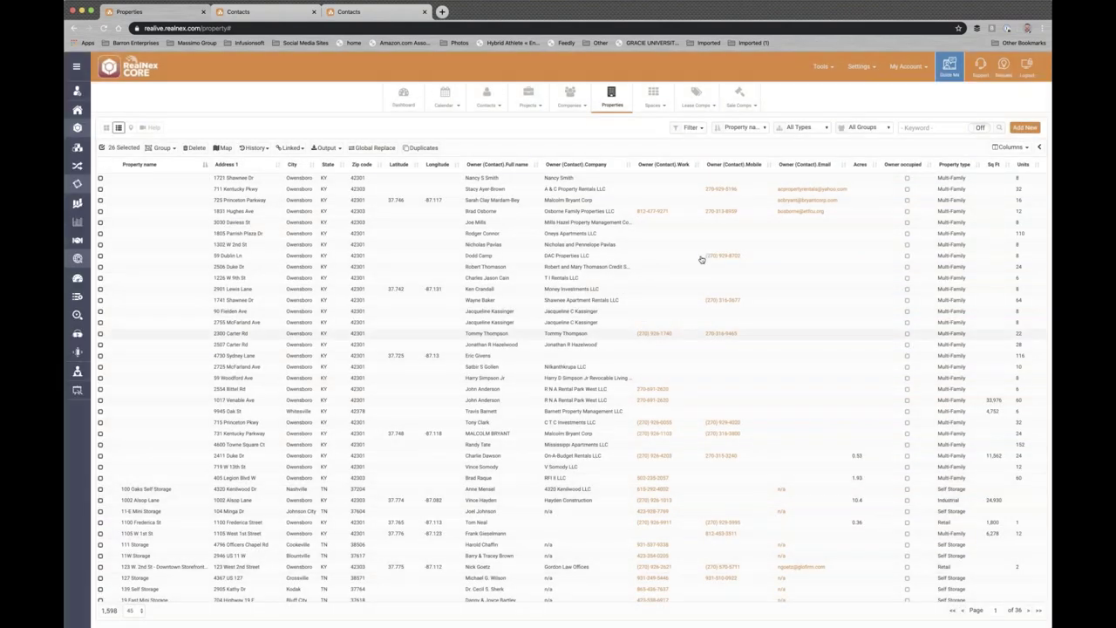
click(889, 128)
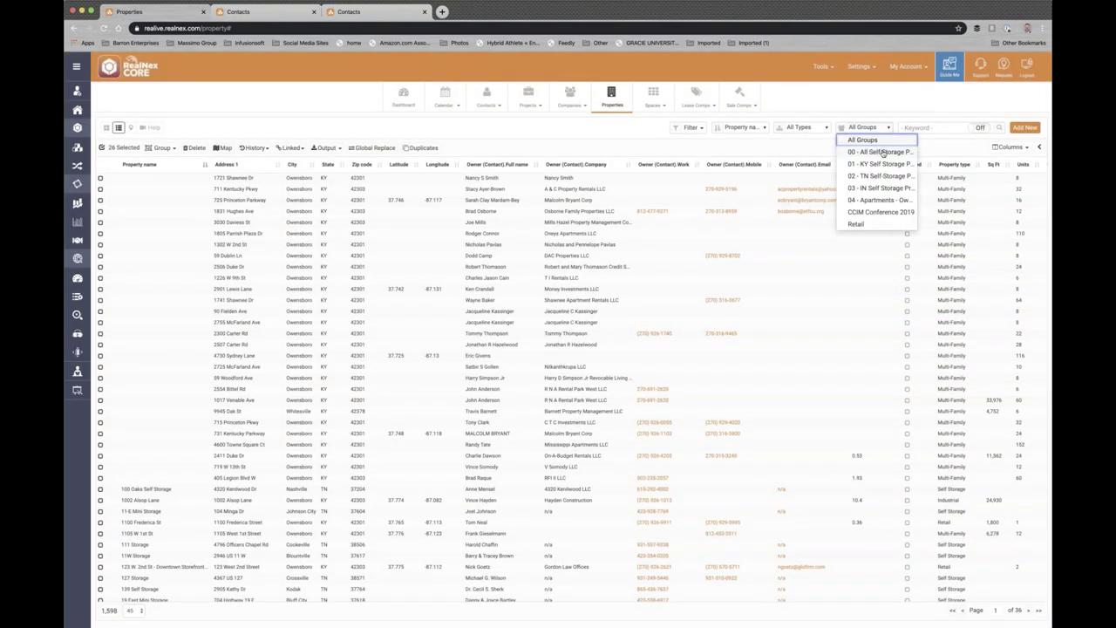
click(879, 152)
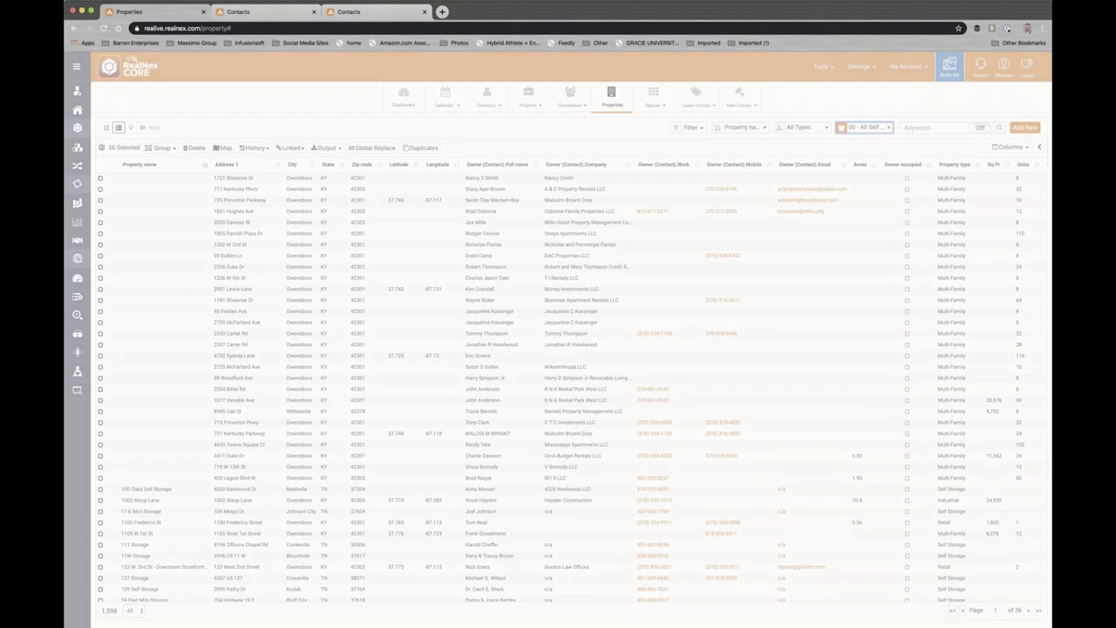
click(105, 128)
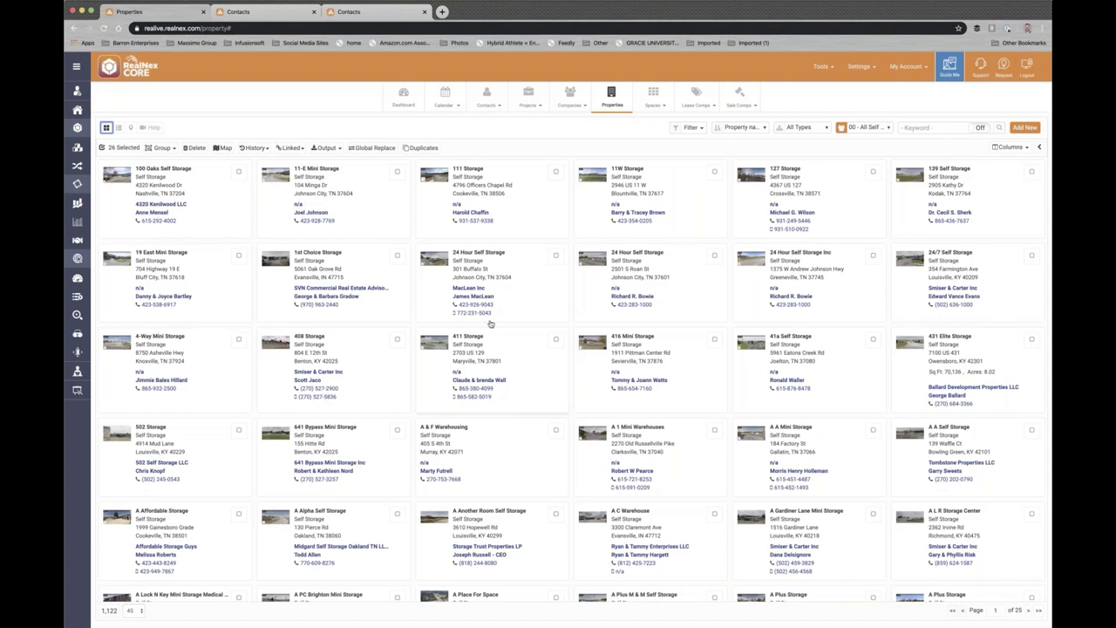
- Switch the cards to the '04 - Apartments' group's 65 Multi-Family properties
click(886, 128)
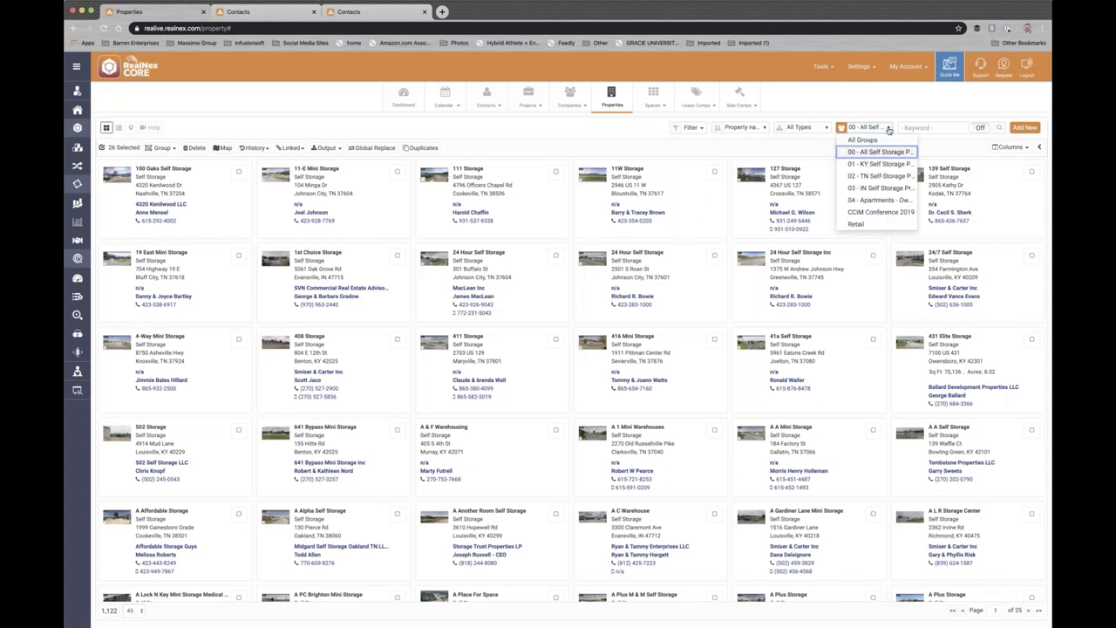
click(876, 199)
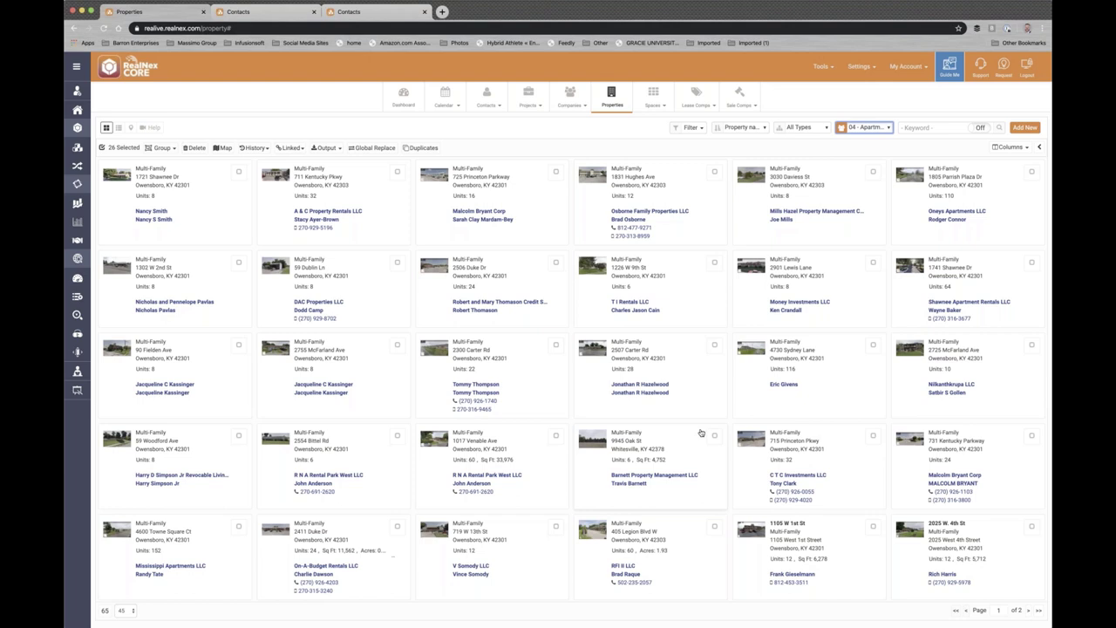
click(887, 129)
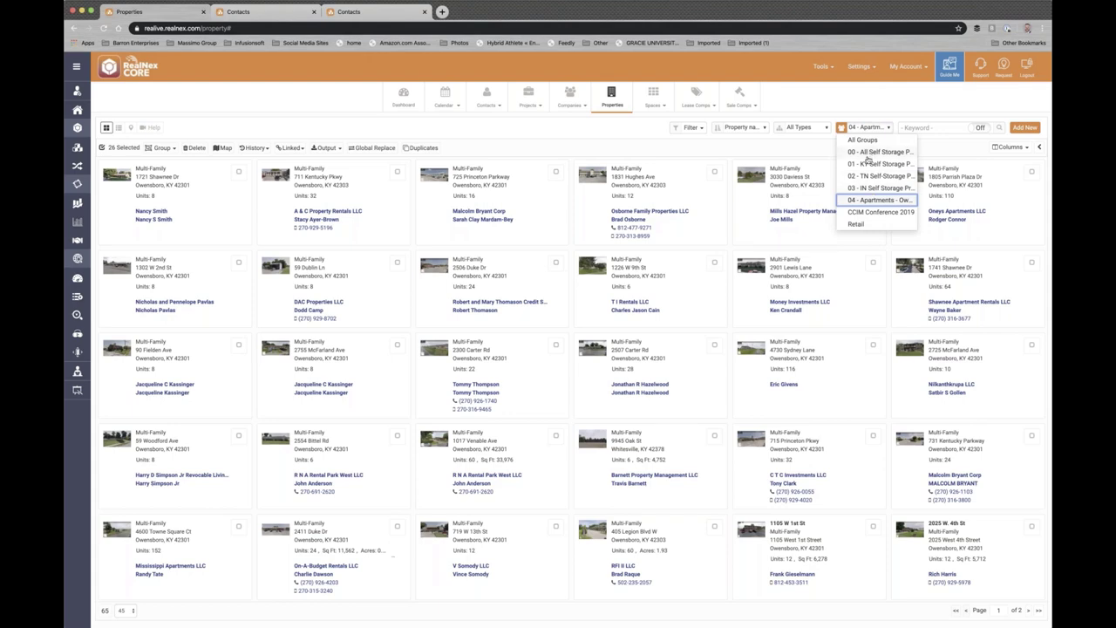
click(870, 151)
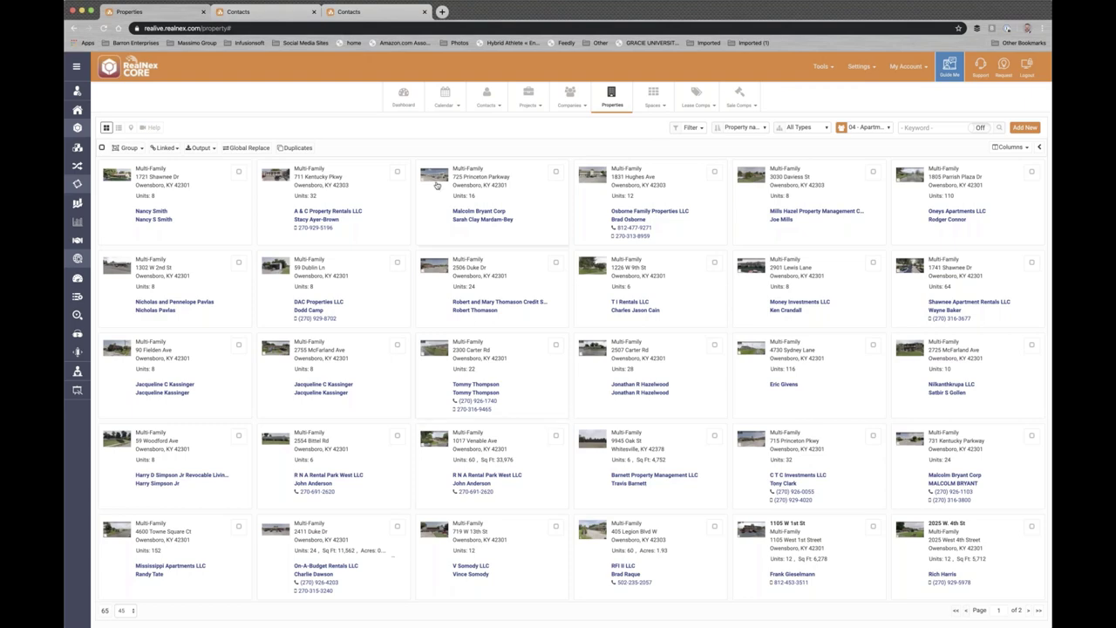
click(522, 191)
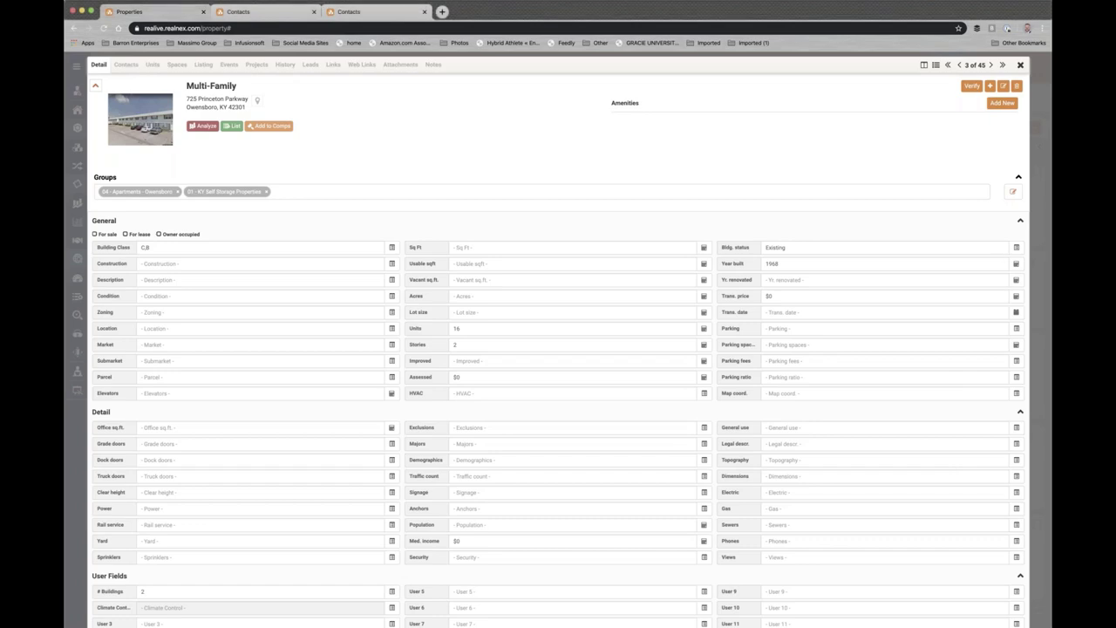
click(1021, 66)
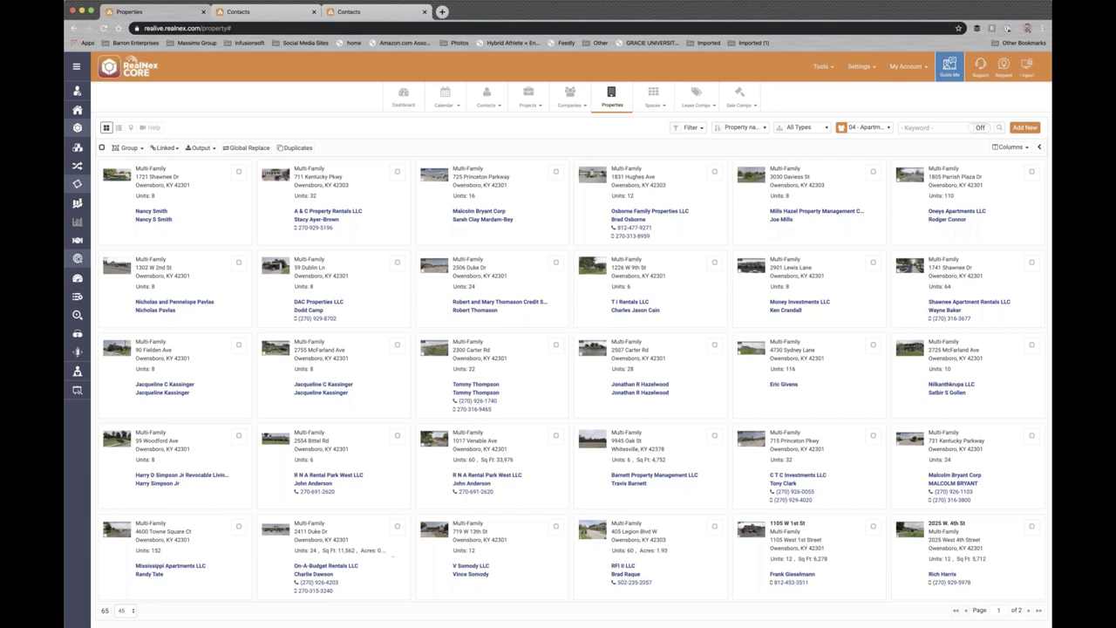
- Open the Projects module and scroll through its 42 project cards
click(528, 98)
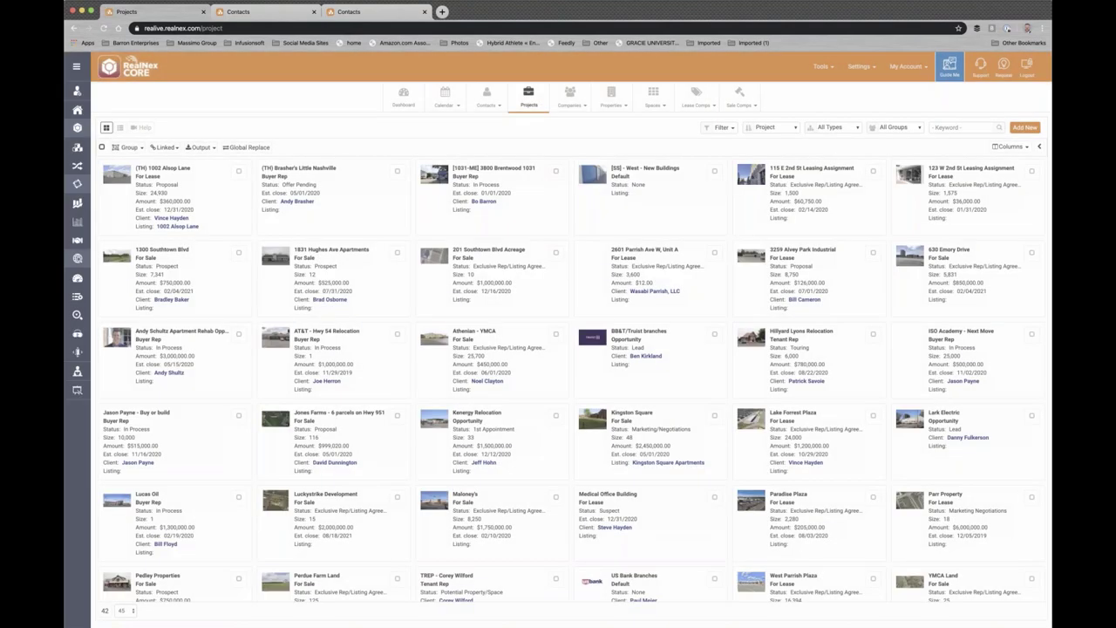
scroll(550, 445, down, 1)
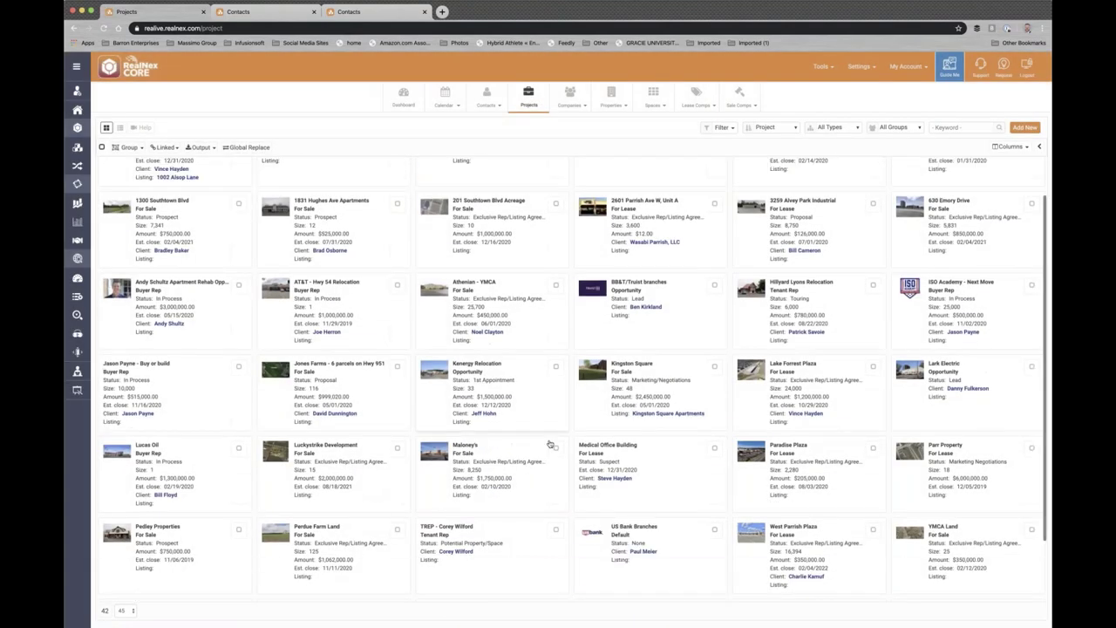
scroll(550, 445, up, 1)
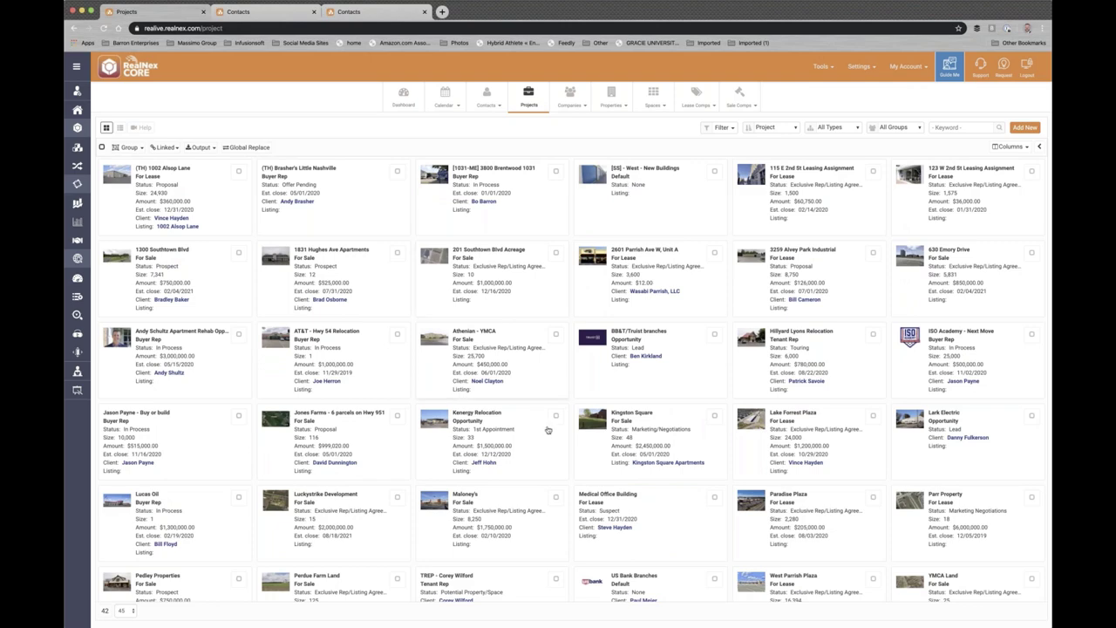
- Open the Athenian - YMCA project, show its history at 25 rows per page, then view its events
click(520, 344)
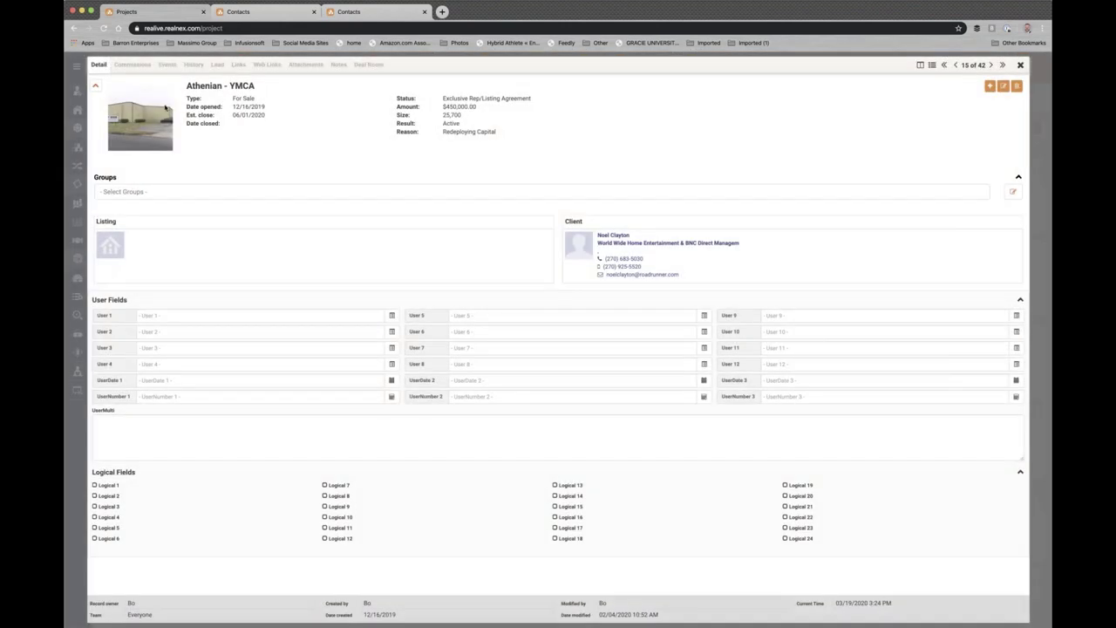
click(192, 66)
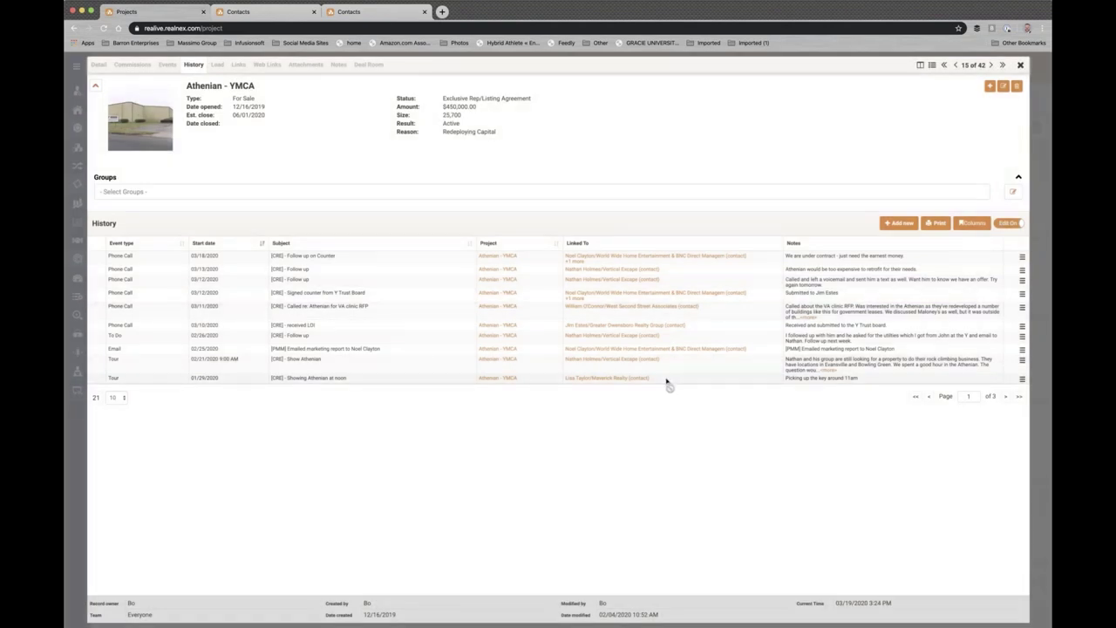
click(117, 397)
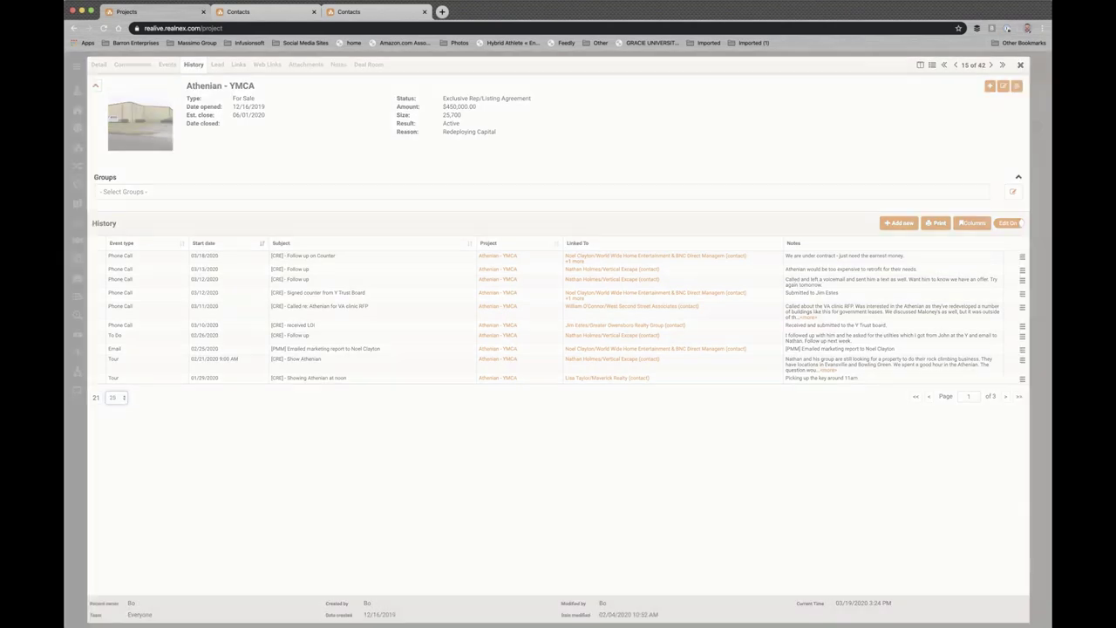
click(117, 410)
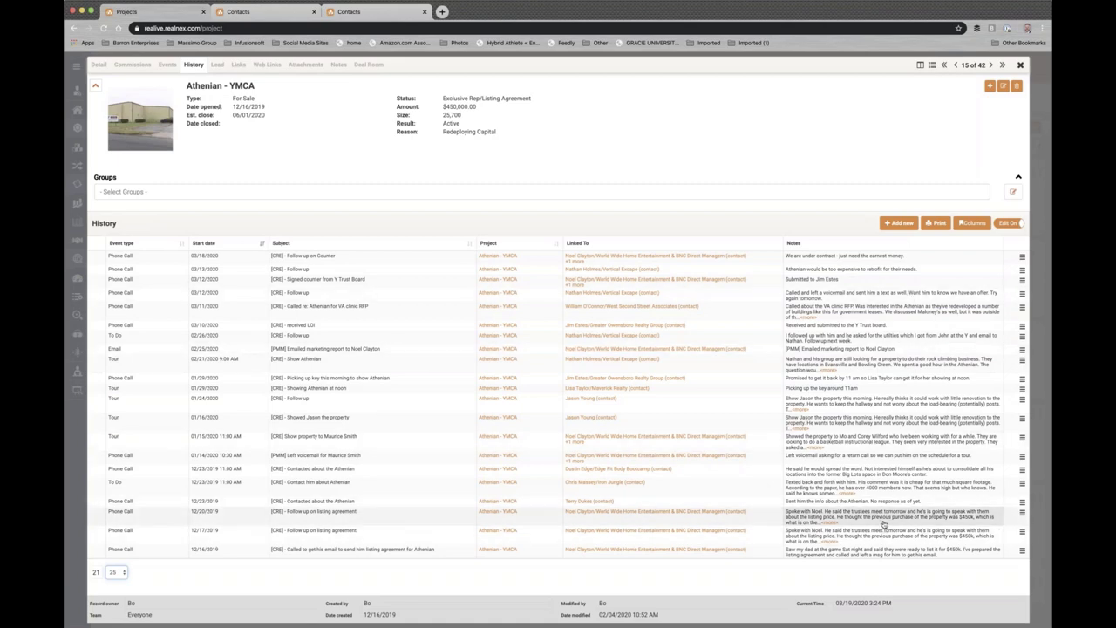
click(165, 66)
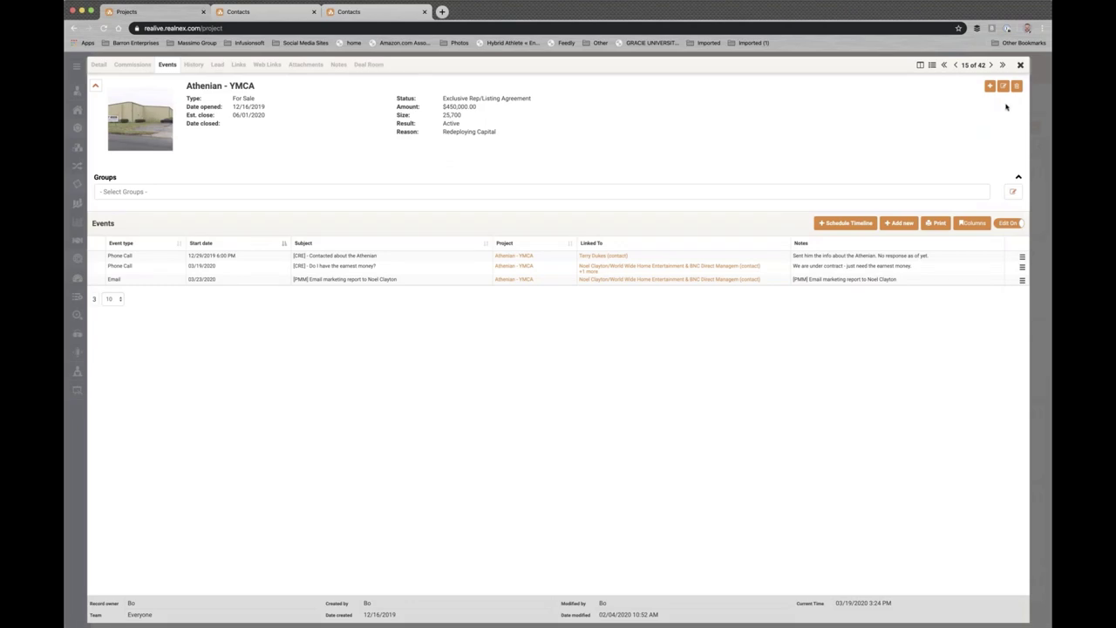
- Close the Athenian - YMCA project view and reload the Projects grid
click(1020, 64)
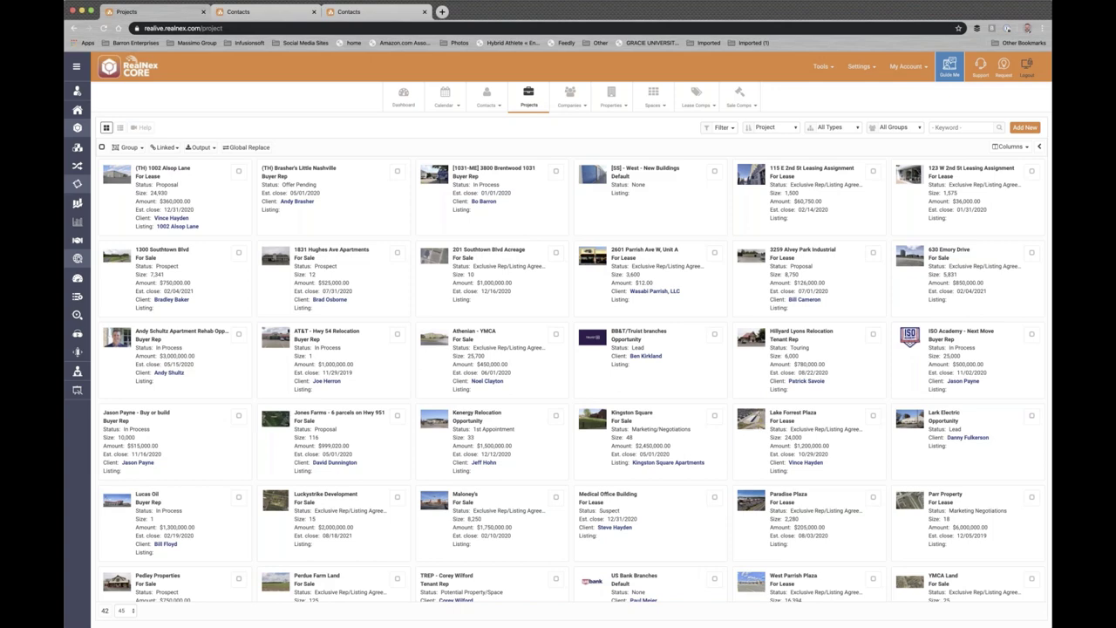
click(531, 93)
- Open the Athenian - YMCA project card and enter its edit form
click(533, 333)
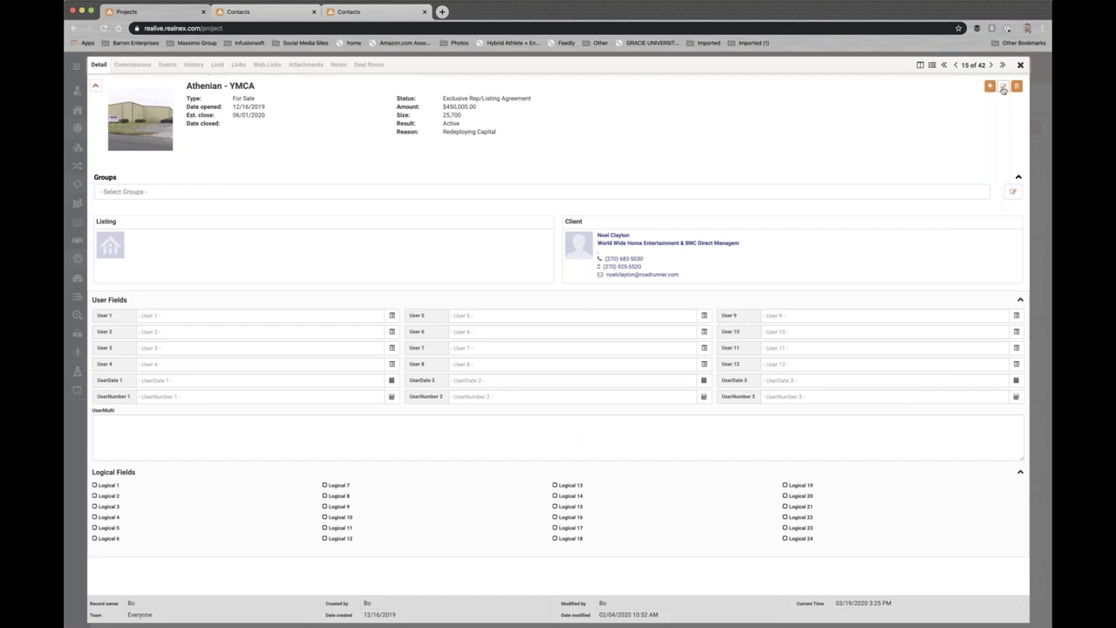
click(1003, 87)
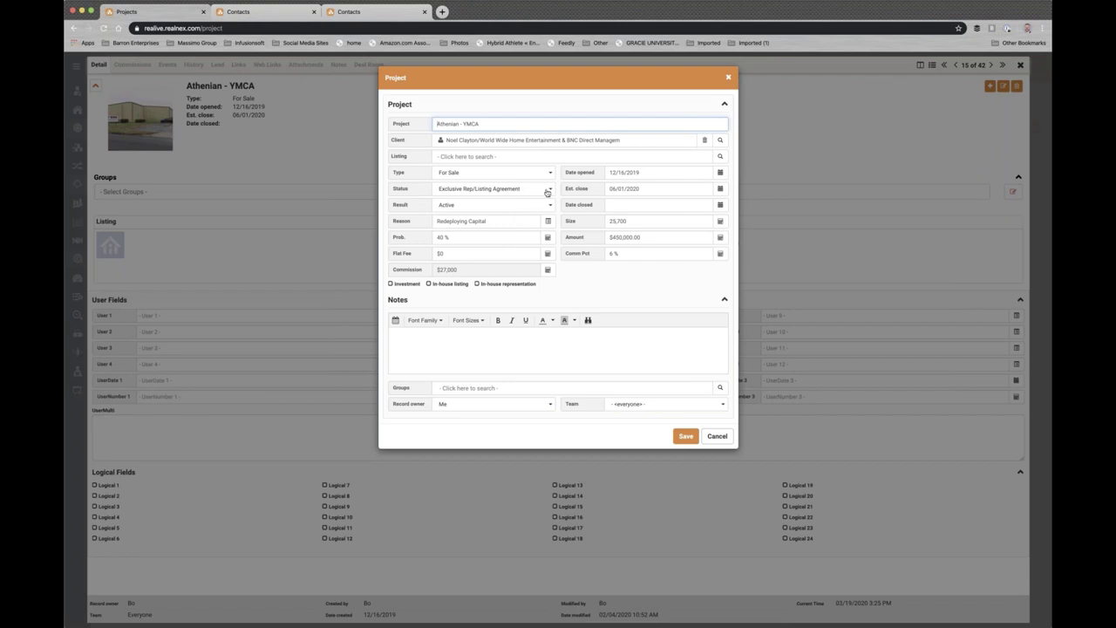
- Set the project status to Under Contract/Lease, probability to 90, and save
click(549, 189)
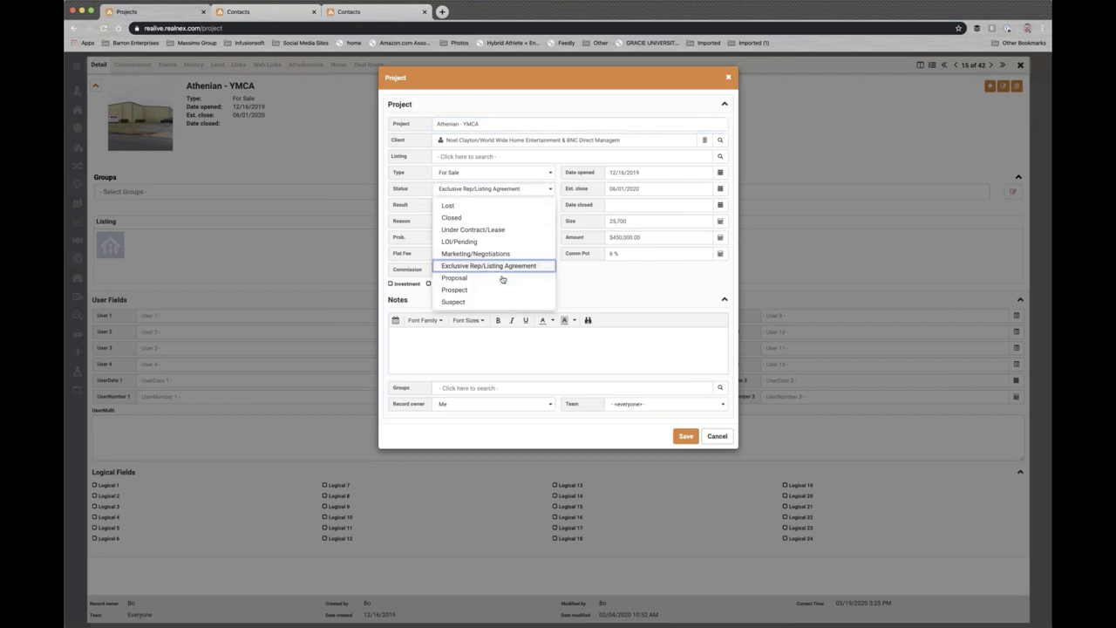
click(475, 230)
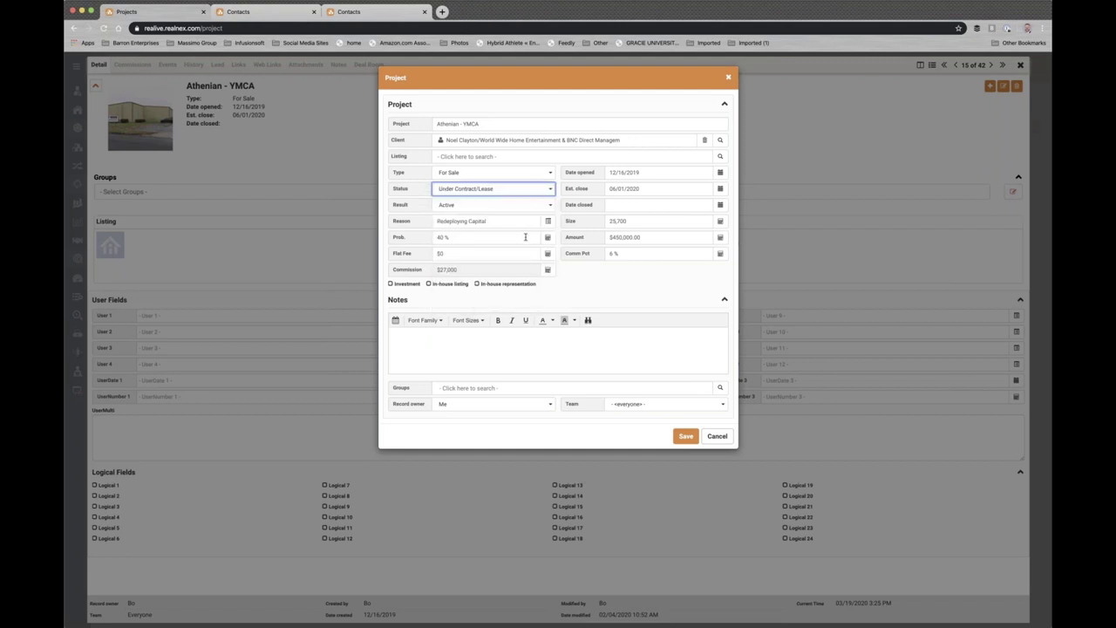
click(475, 237)
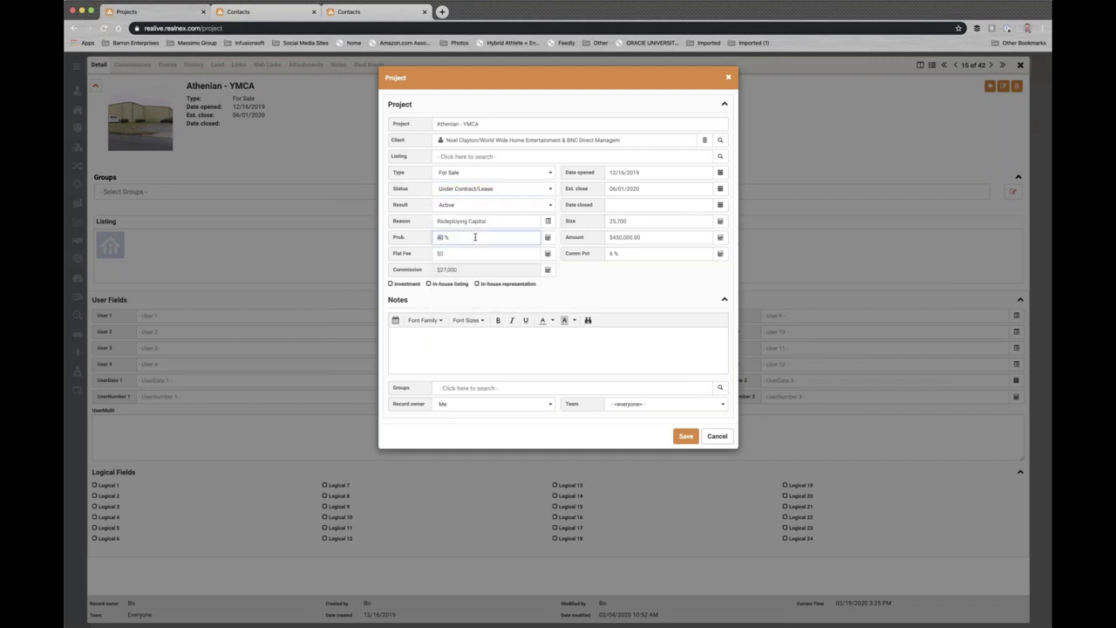
text(90)
click(614, 295)
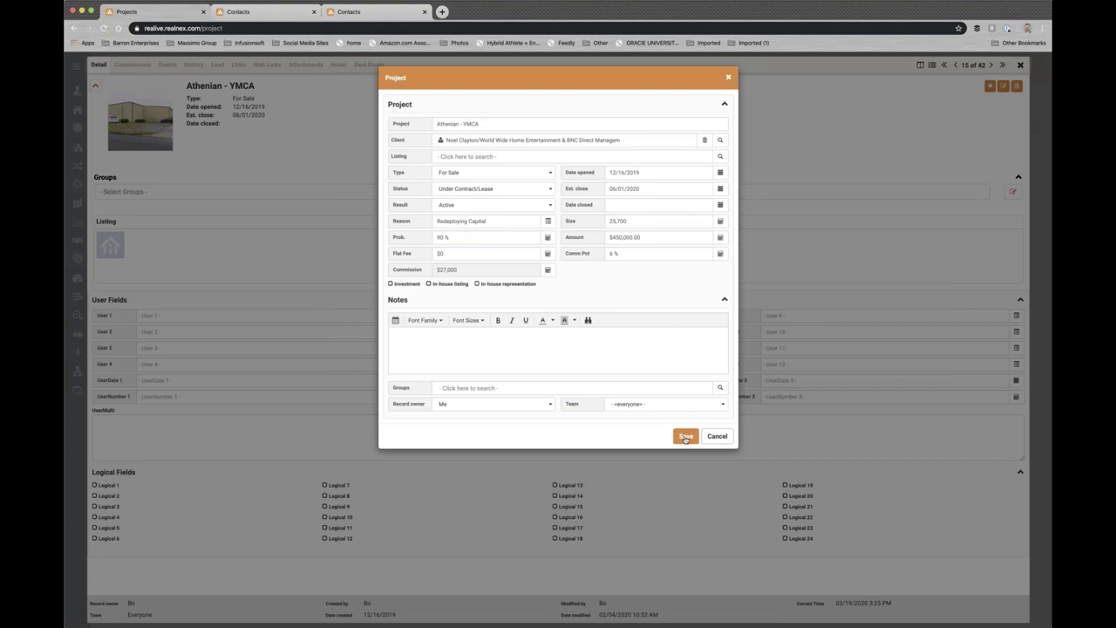
click(685, 437)
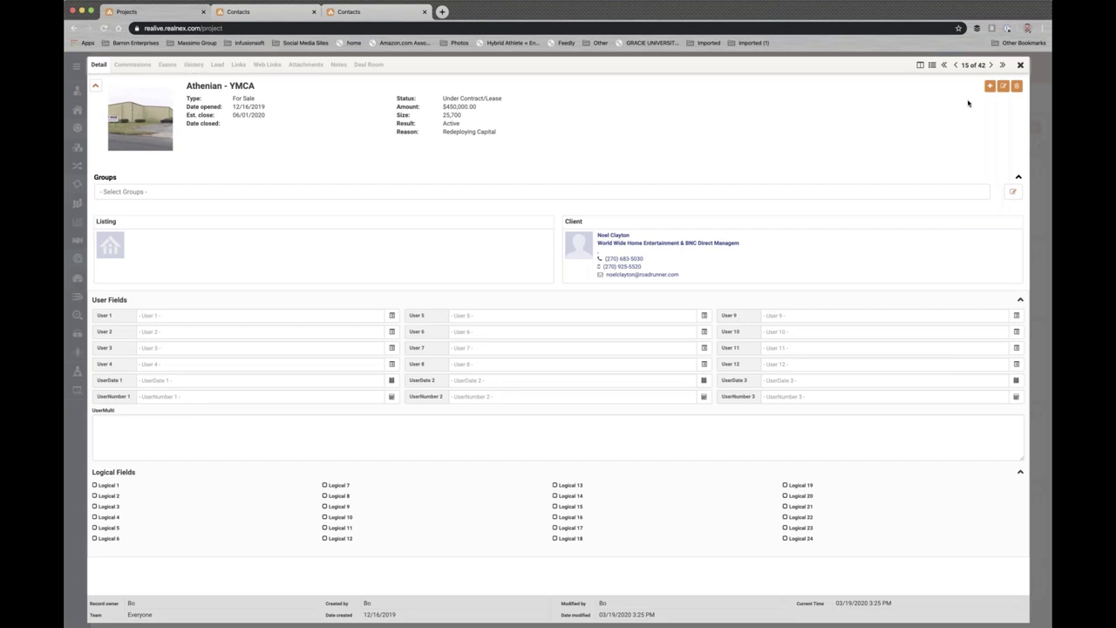
- Close the Athenian - YMCA project panel to return to the 42-project grid
click(1022, 67)
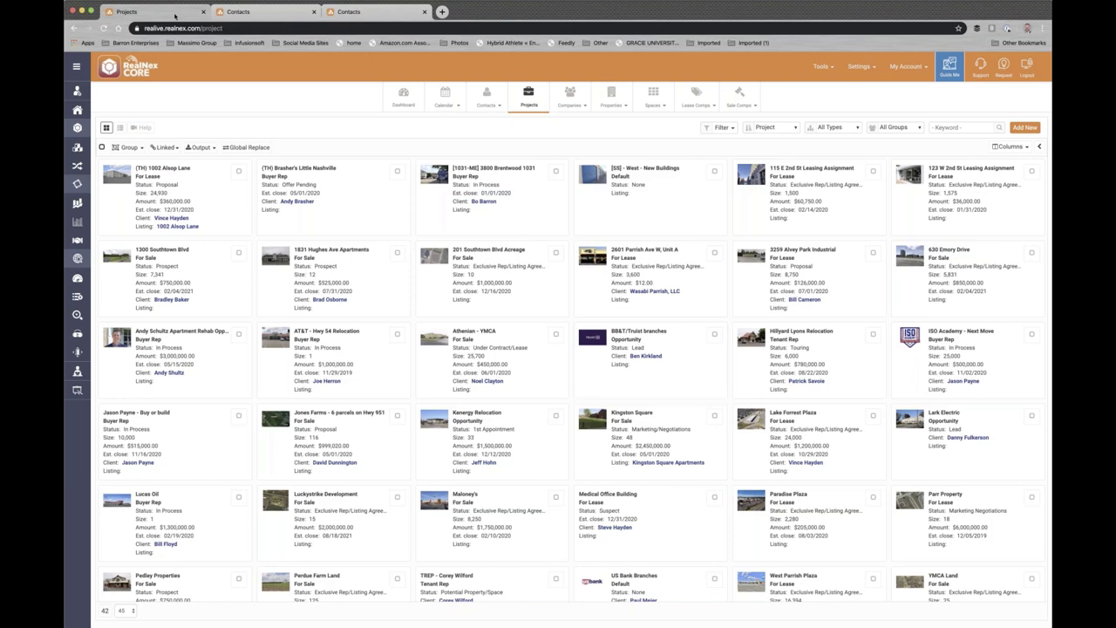
- Switch to the Contacts browser tab showing the 23 owner contacts
click(262, 13)
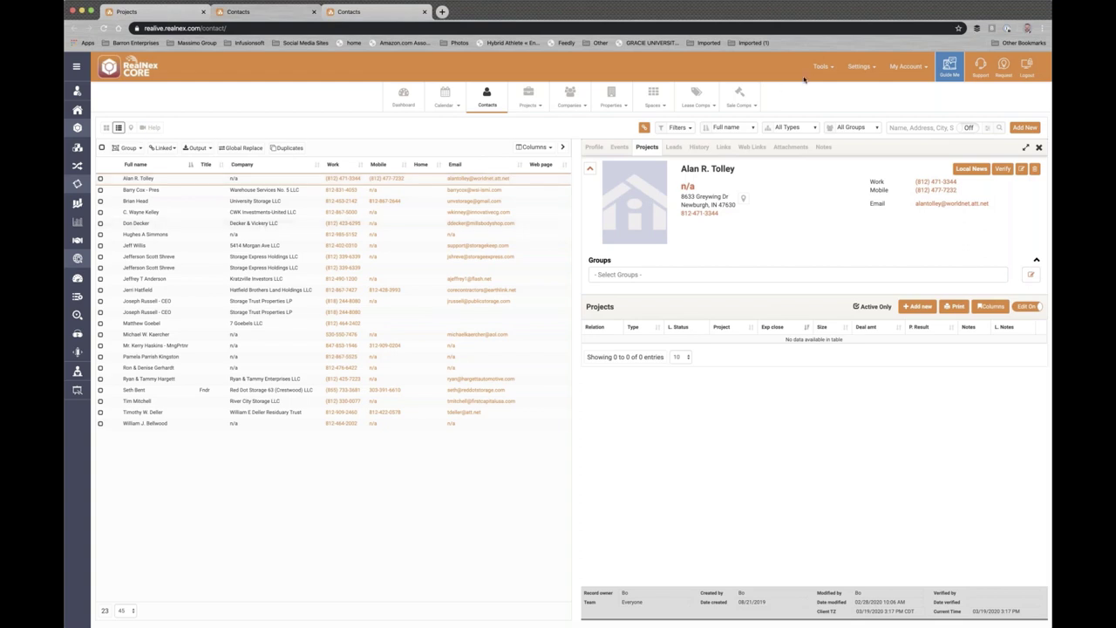
- From Tools > Timelines > Manage Templates, start a timeline from Apartment Prospecting Letter Campaign
click(833, 69)
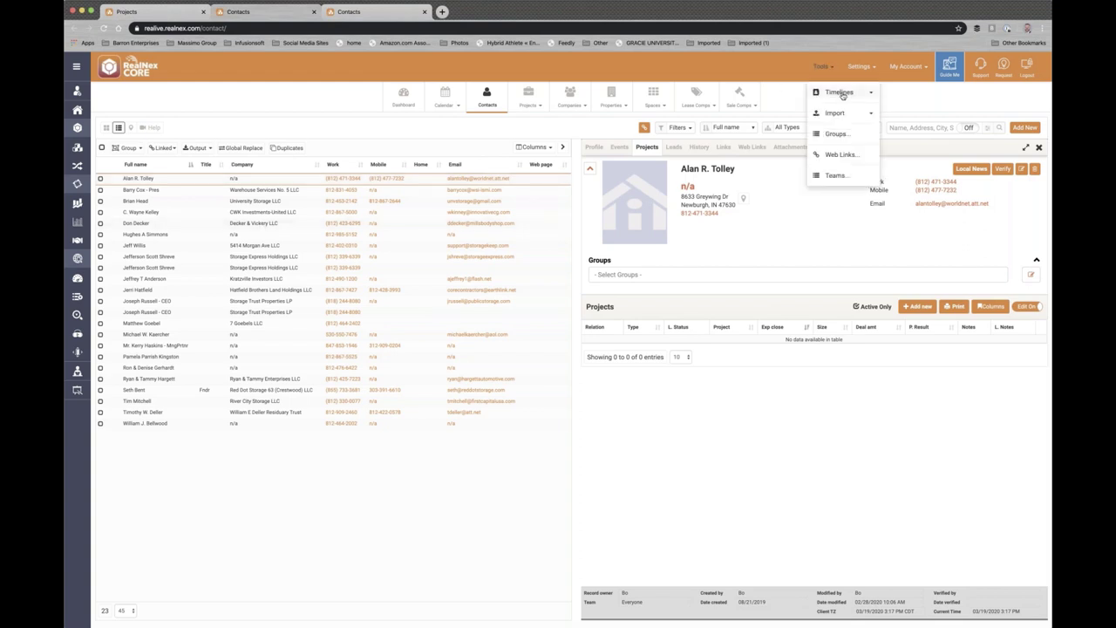
click(841, 92)
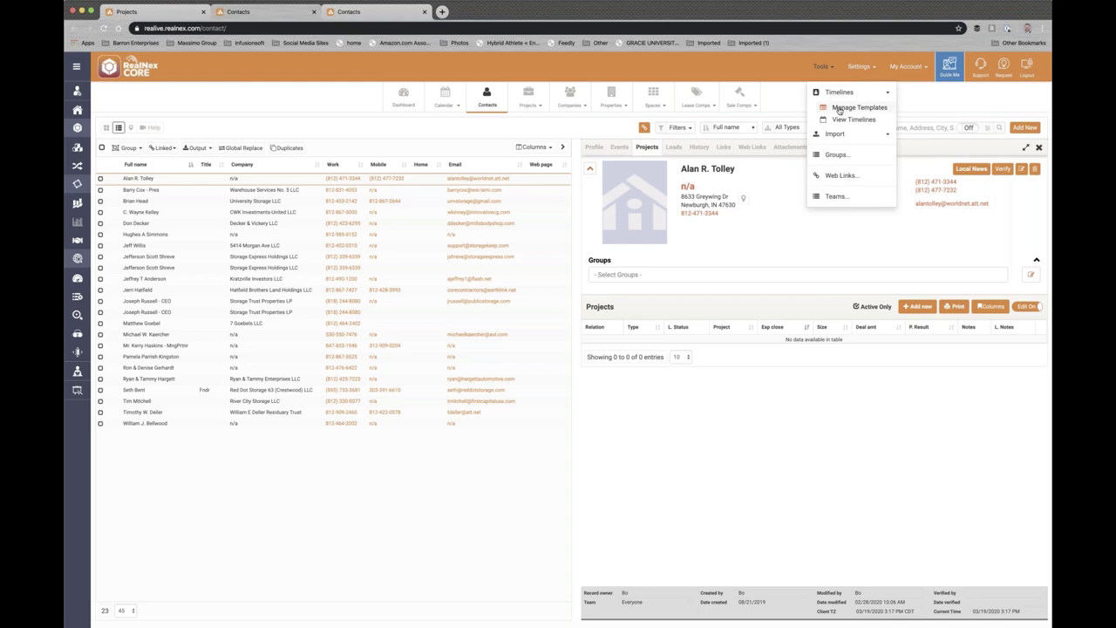
click(850, 108)
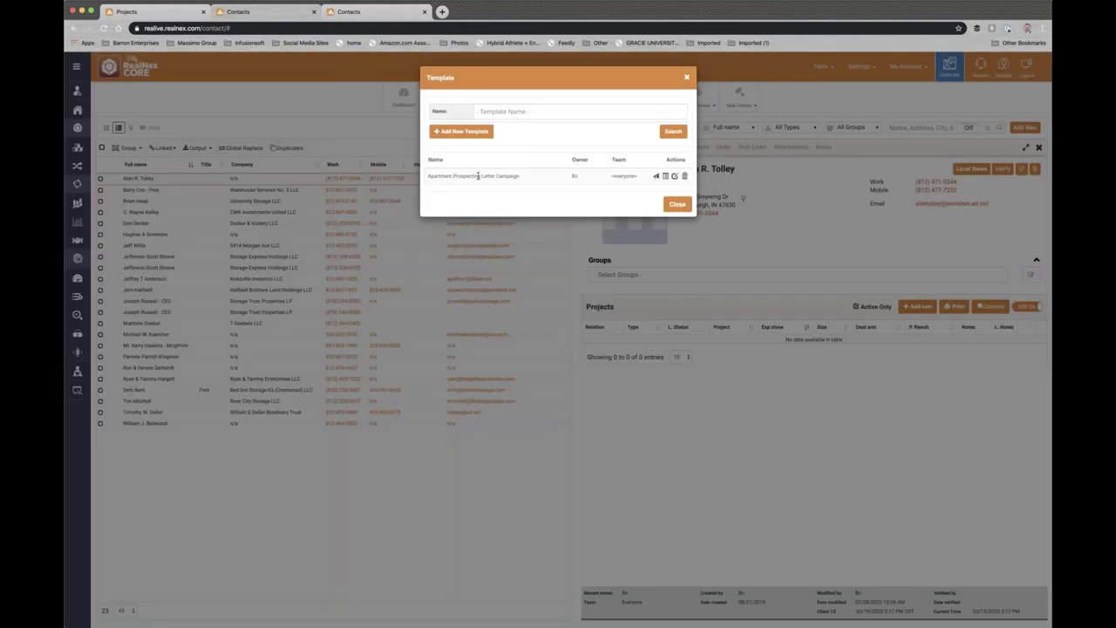
click(478, 176)
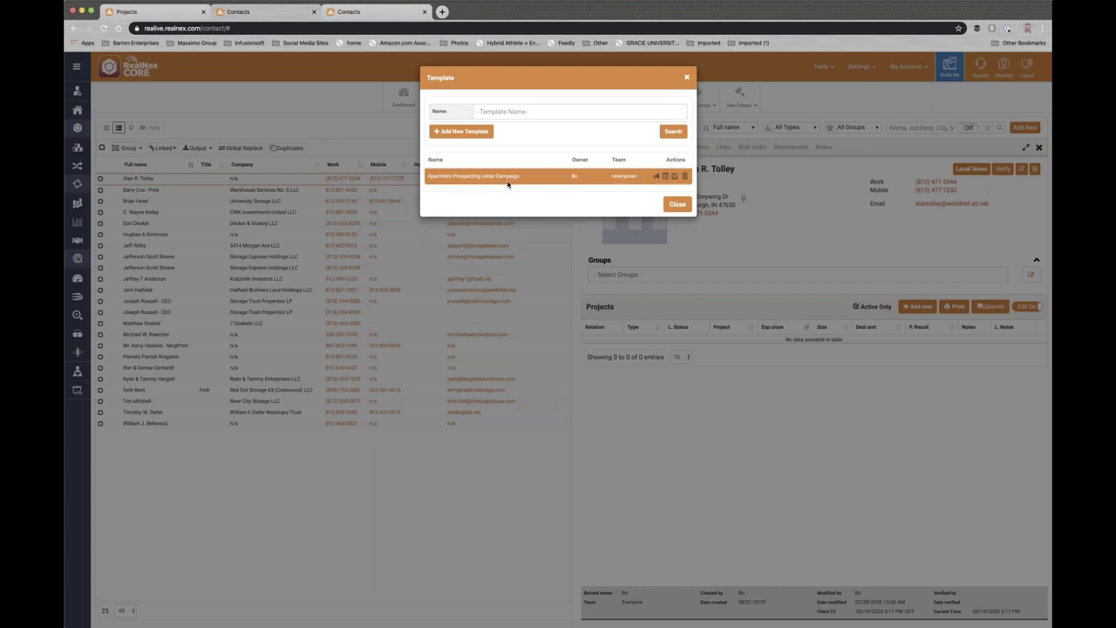
click(677, 206)
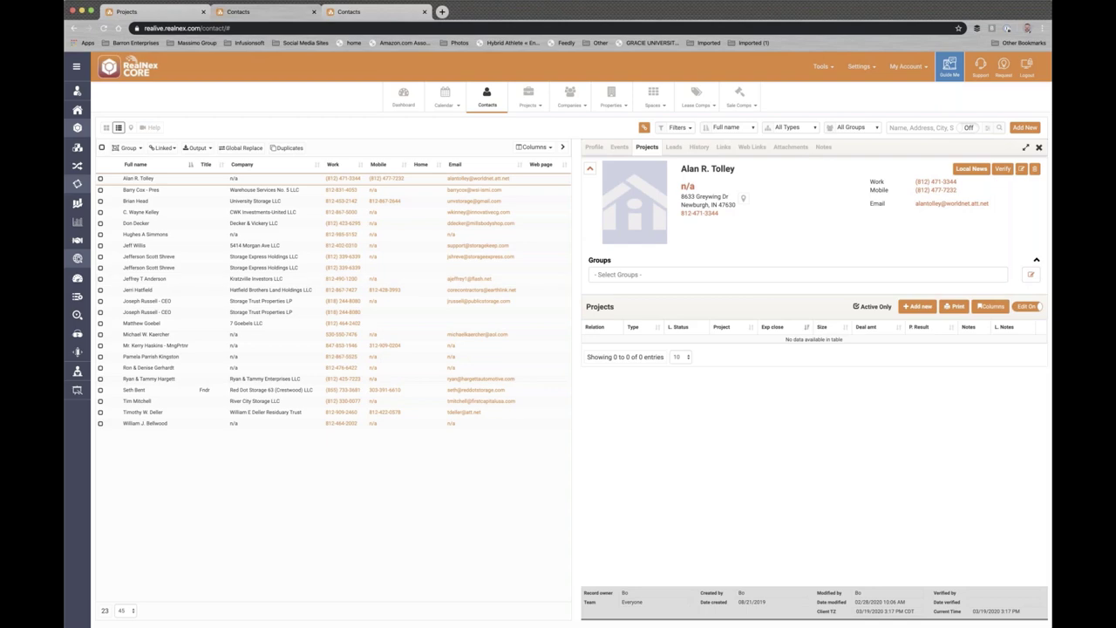
click(823, 66)
click(848, 108)
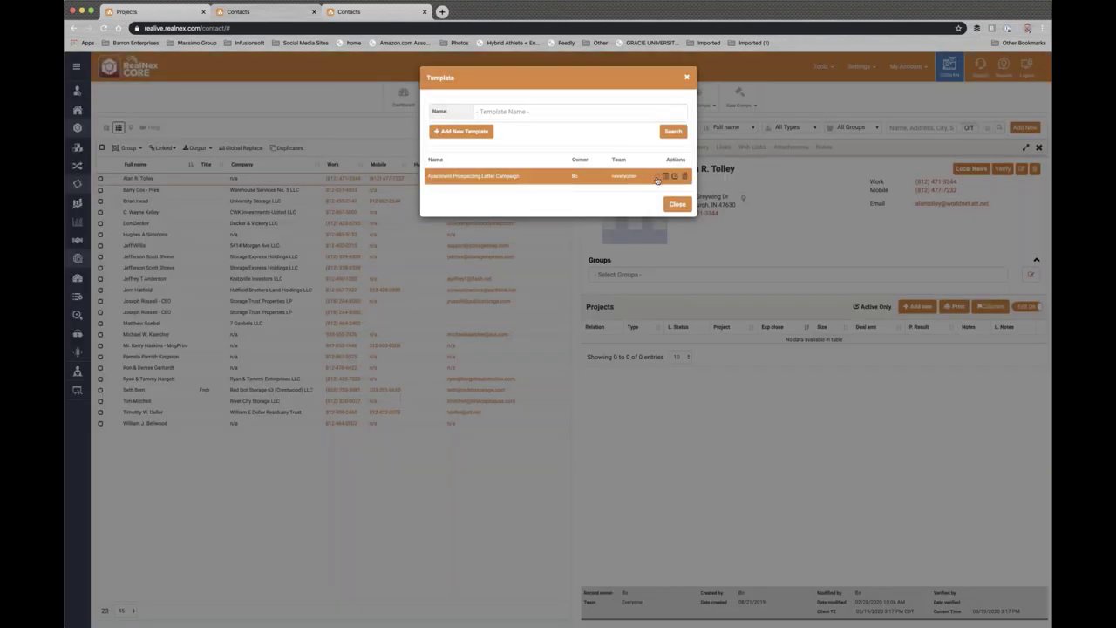
click(657, 177)
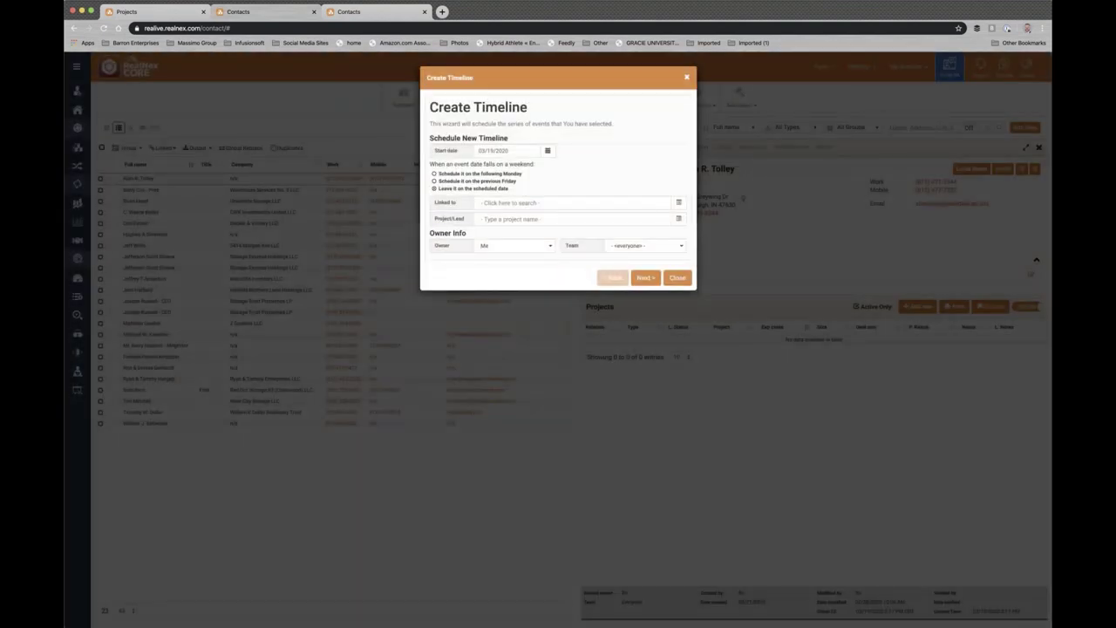
- Set the timeline start date to 03/23/2020 and move weekend events to the following Monday
click(548, 150)
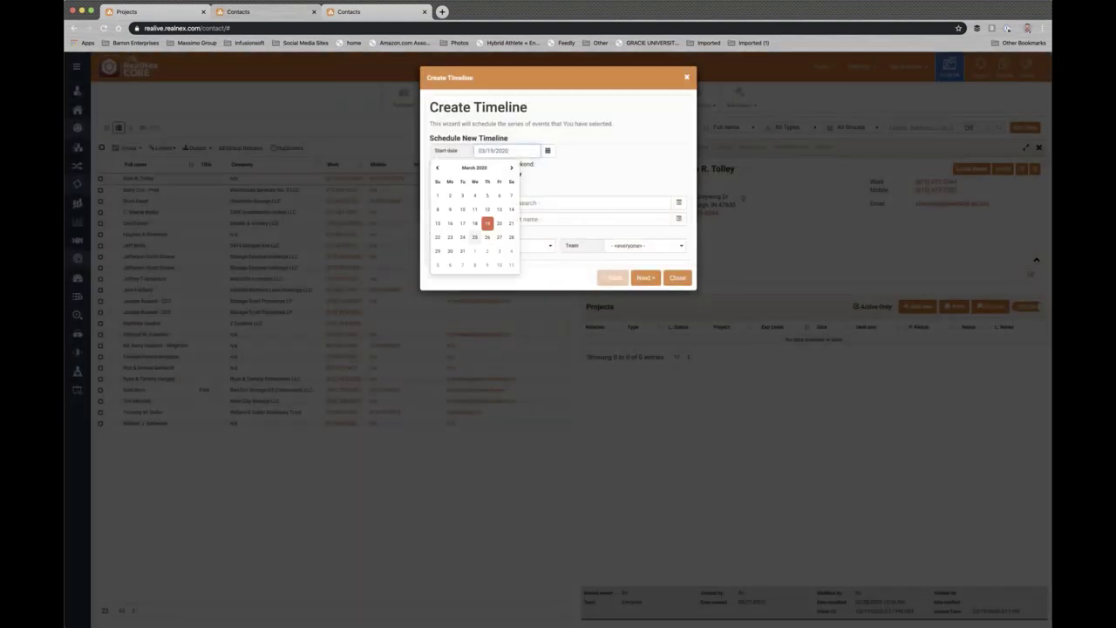
click(449, 238)
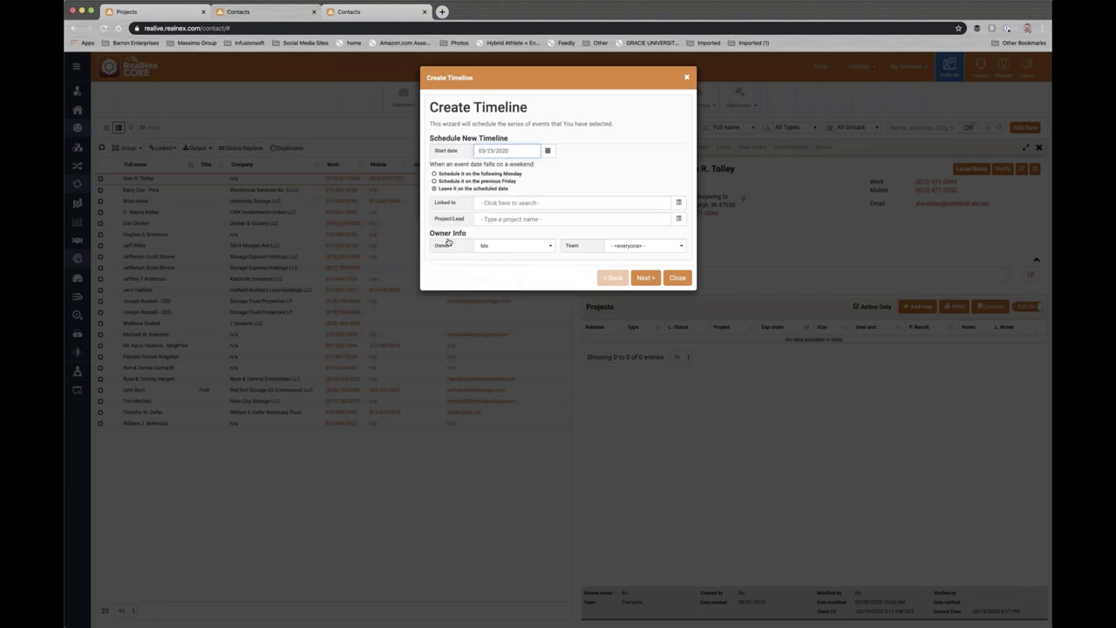
click(434, 174)
- Link three contacts to the timeline, found by searching their names
click(529, 201)
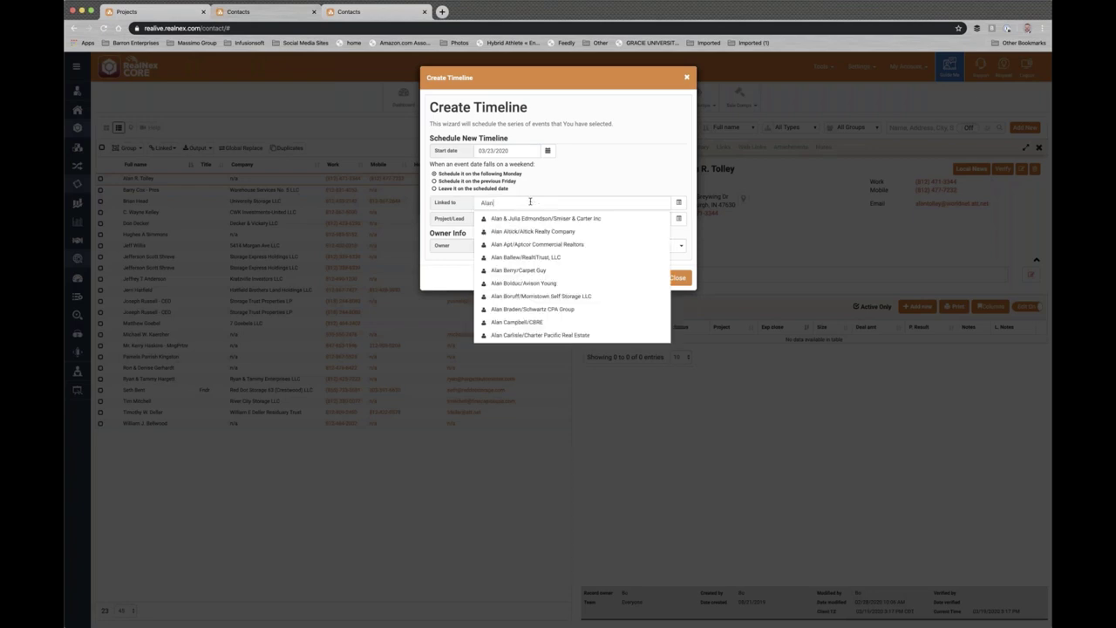
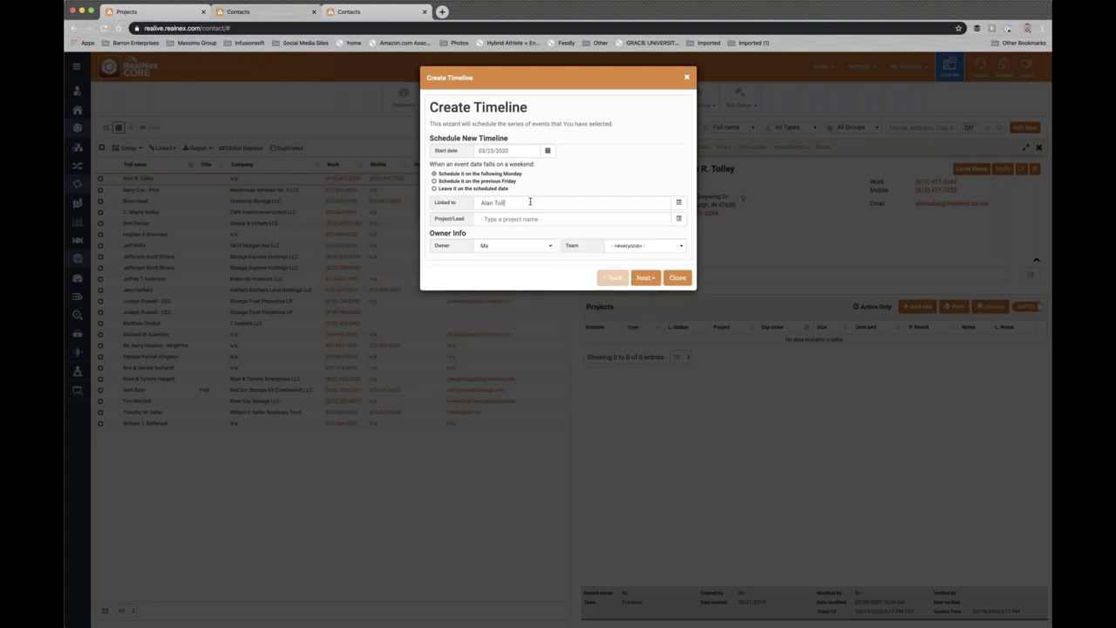
text(R.)
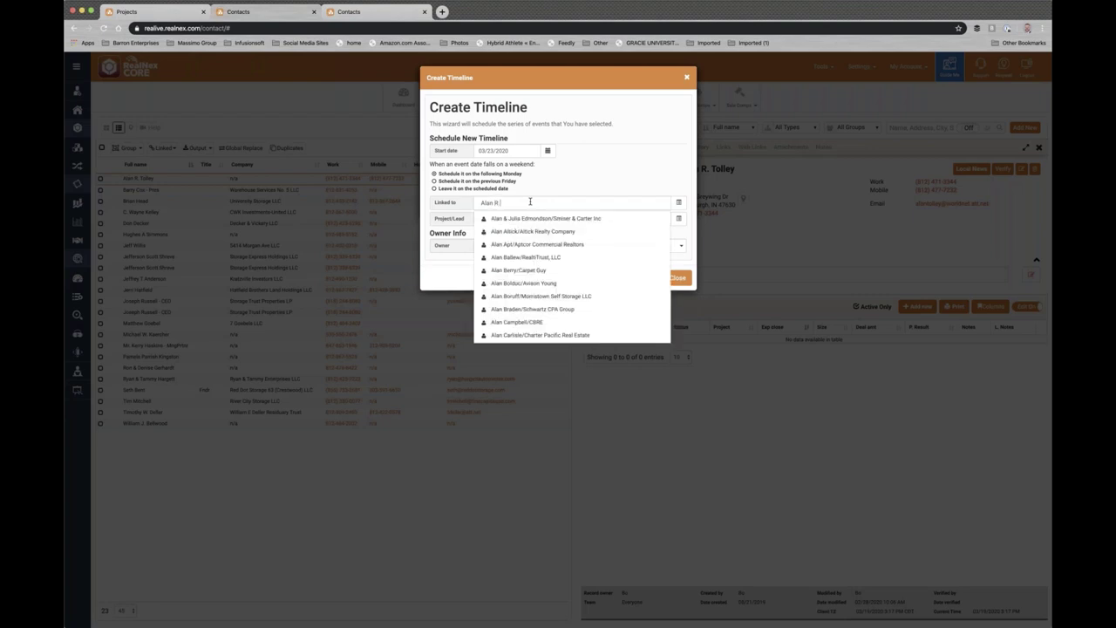
click(520, 219)
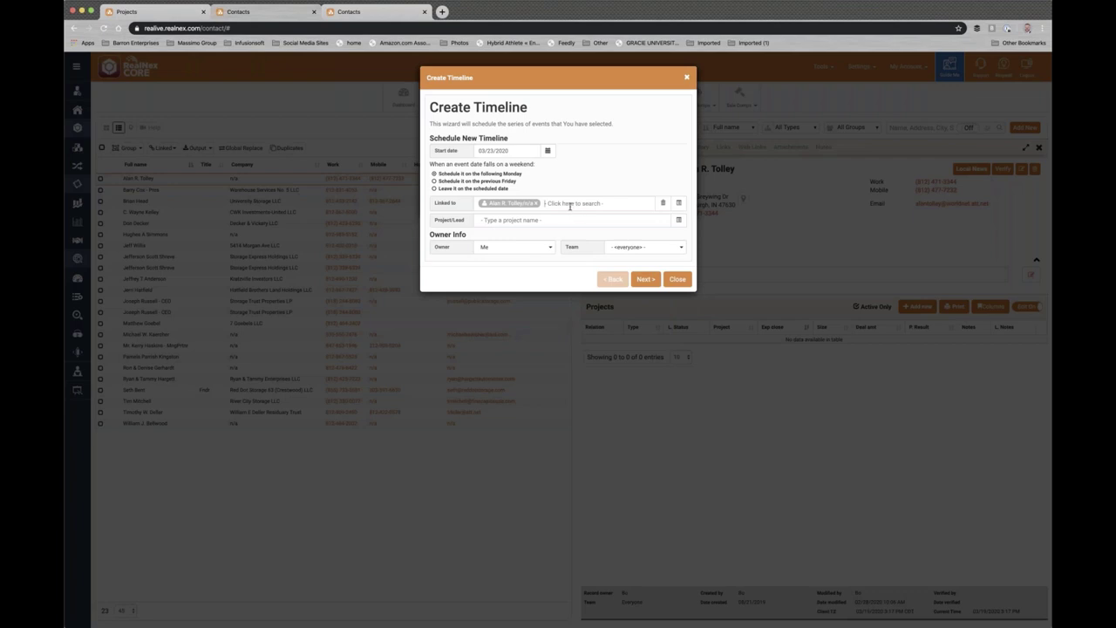
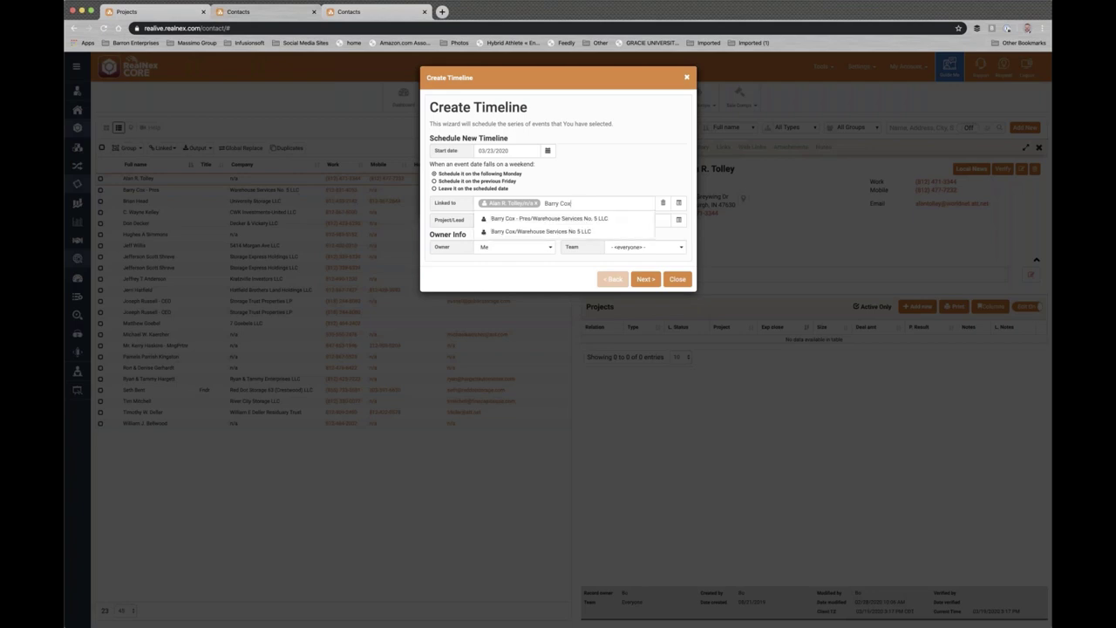
click(560, 219)
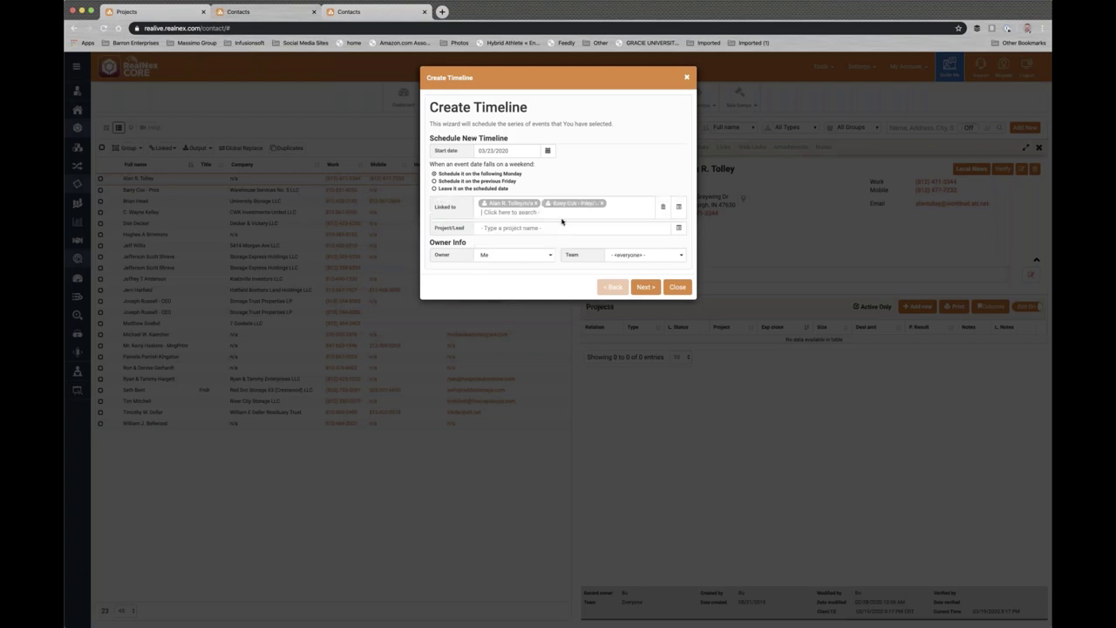
text(B)
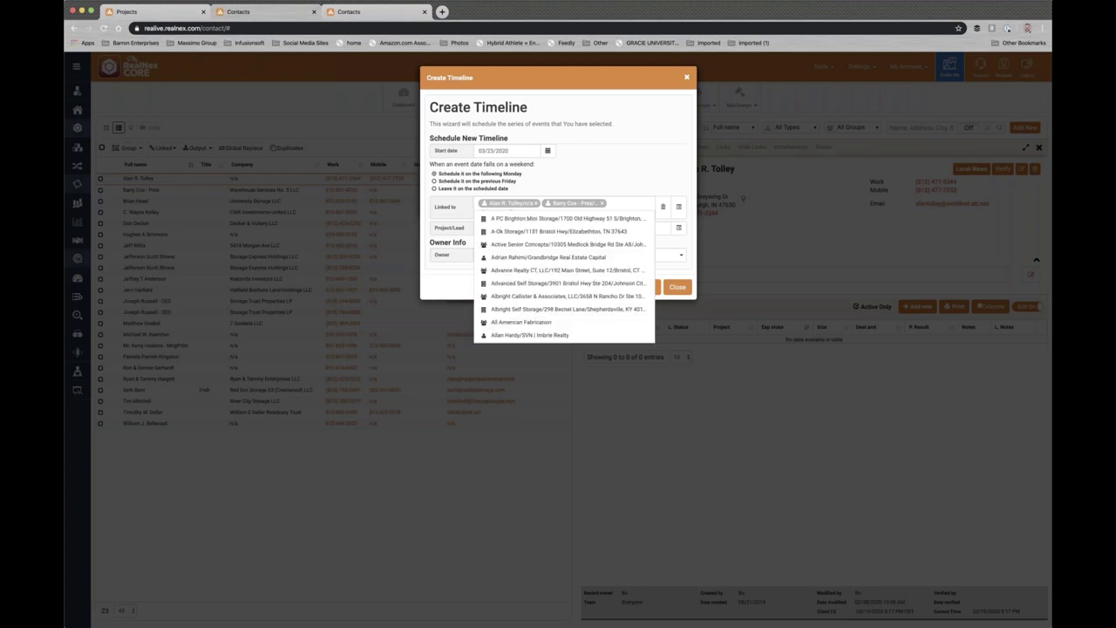
text(an)
key(Down)
key(Return)
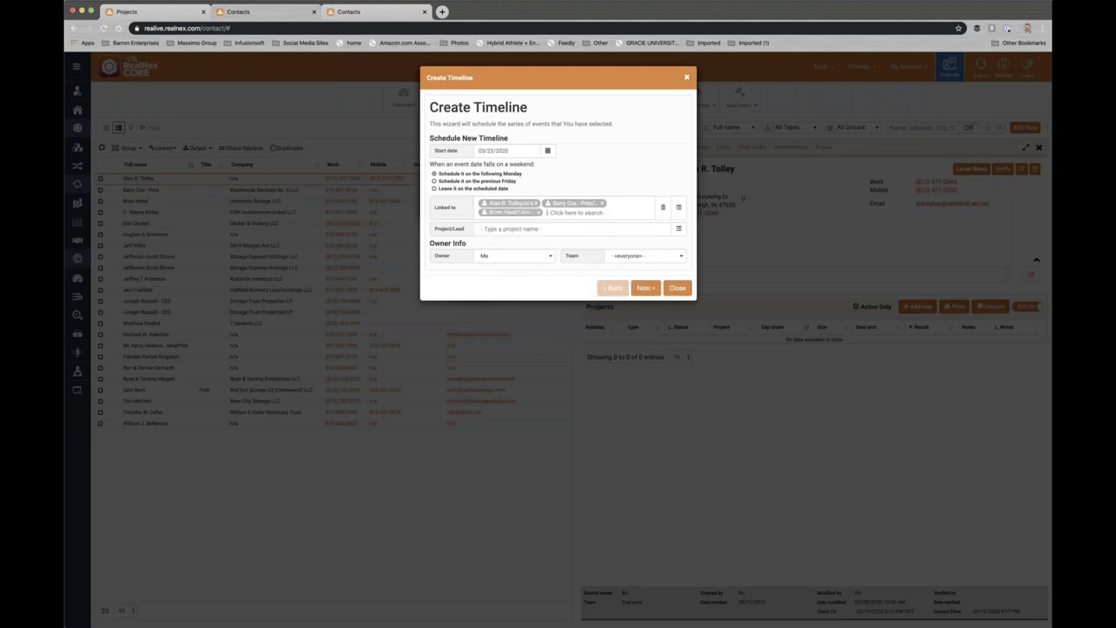
- Advance the Create Timeline wizard to the Confirm Events step
click(644, 288)
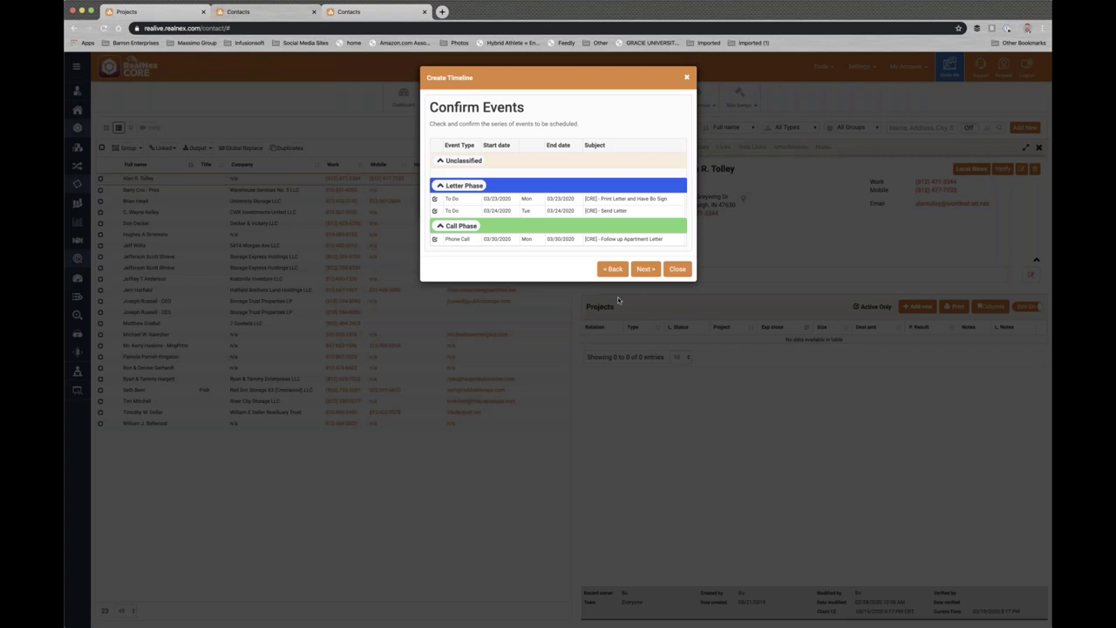
- Accept the listed events and continue to the Timeline Details step
click(645, 269)
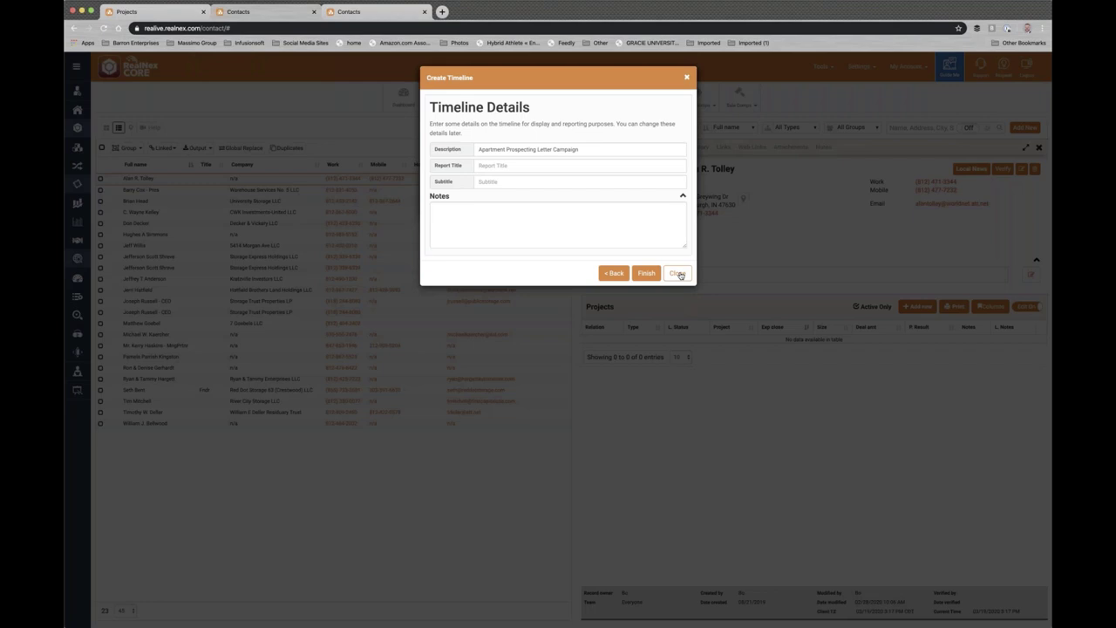
- Discard the unfinished Apartment Prospecting Letter Campaign timeline and close the template list
click(677, 274)
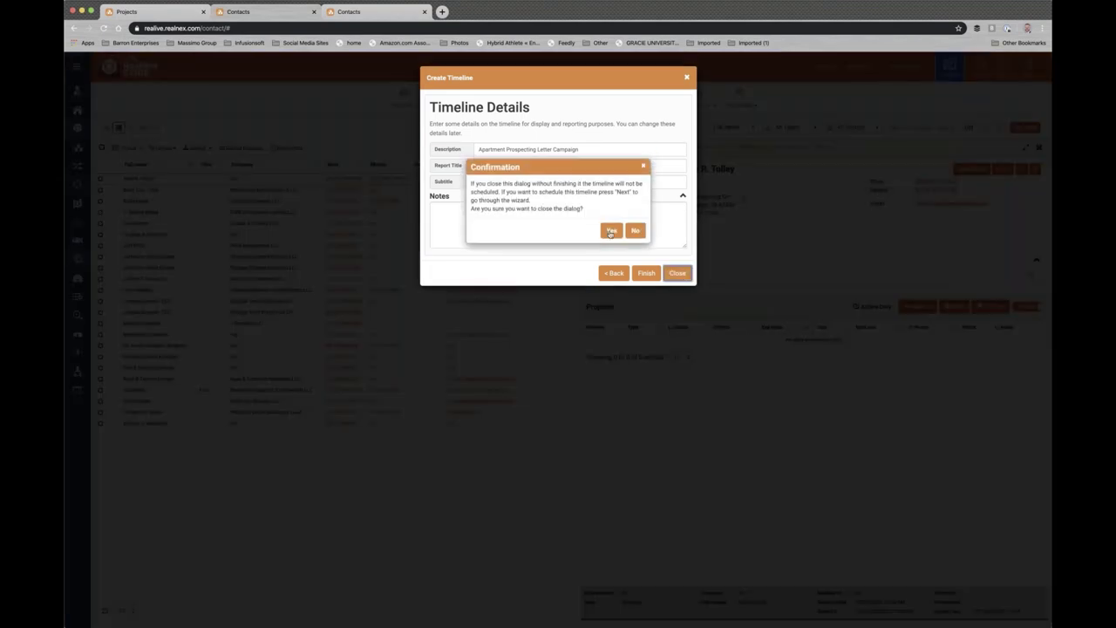
click(611, 232)
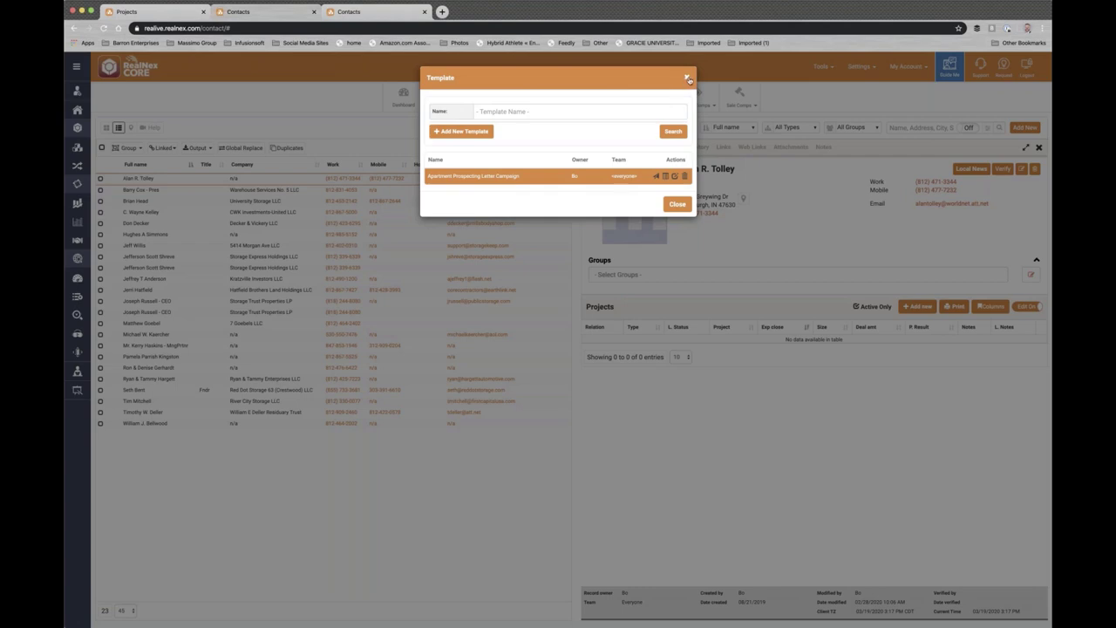
click(687, 78)
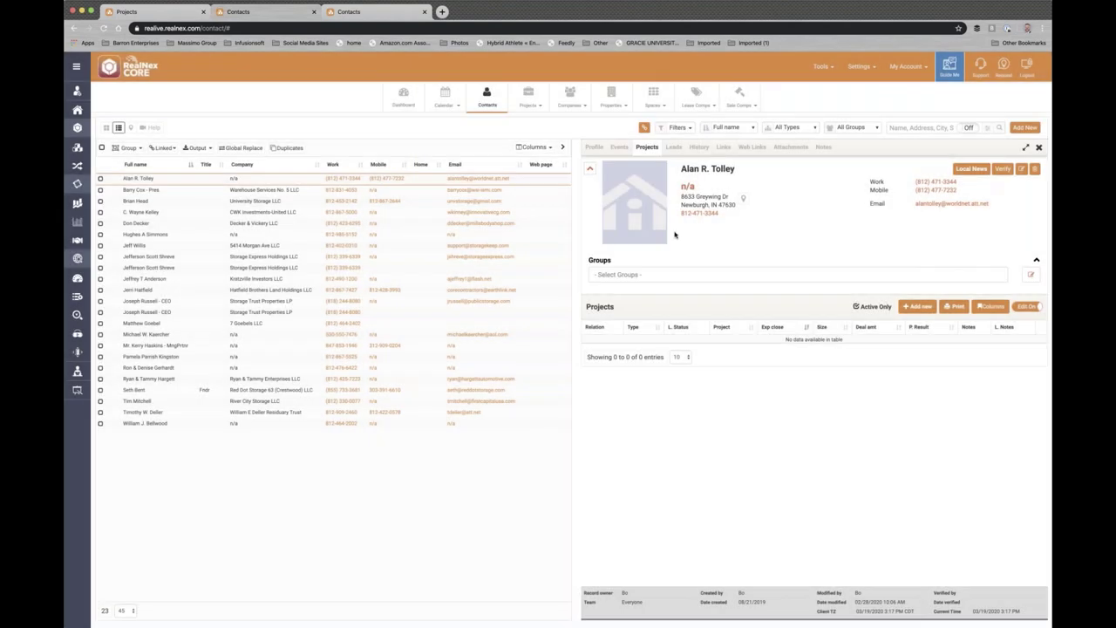
click(952, 73)
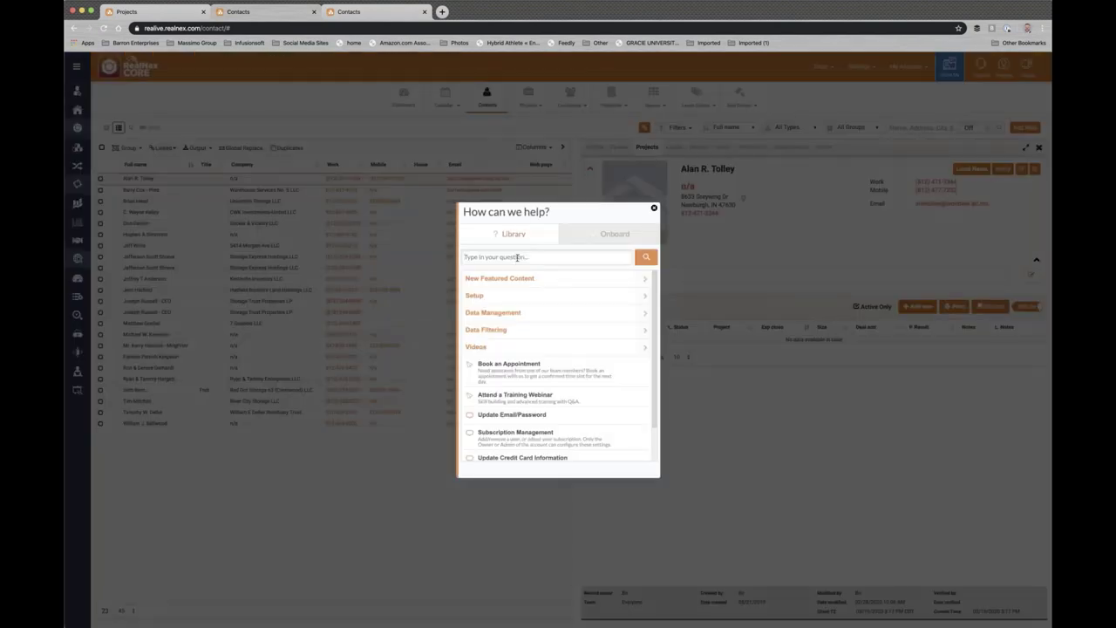
click(517, 257)
text(timeli)
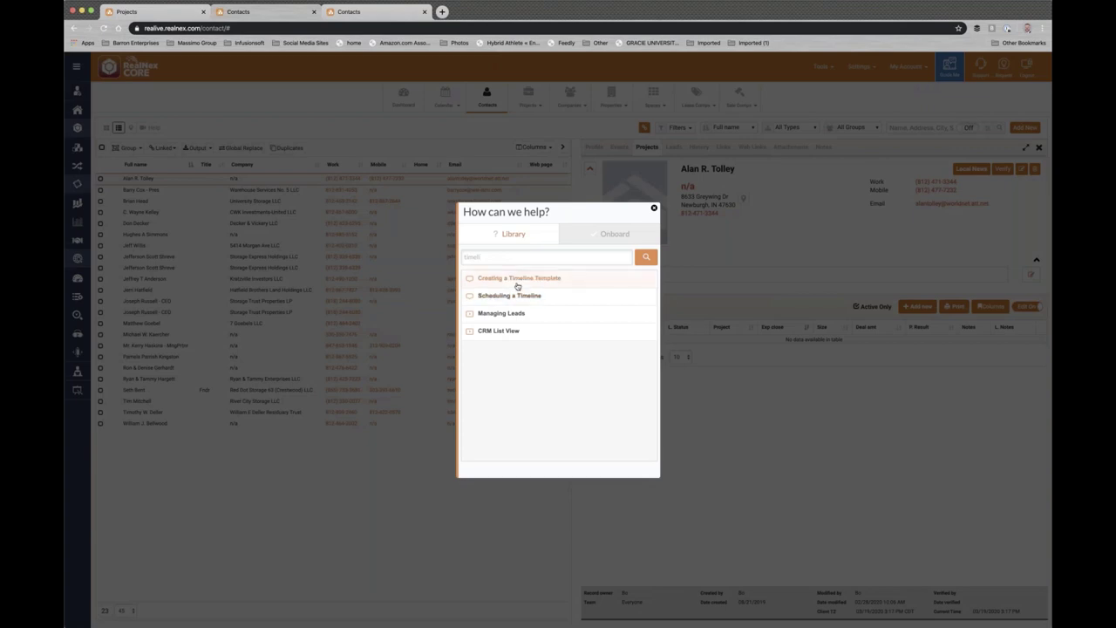
click(519, 277)
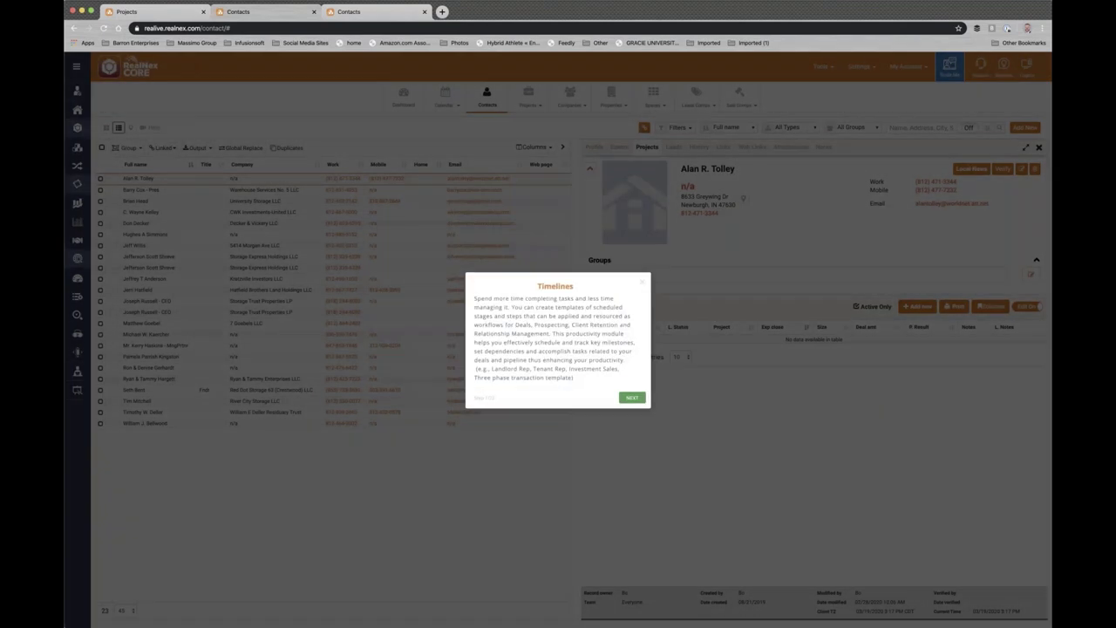
click(631, 398)
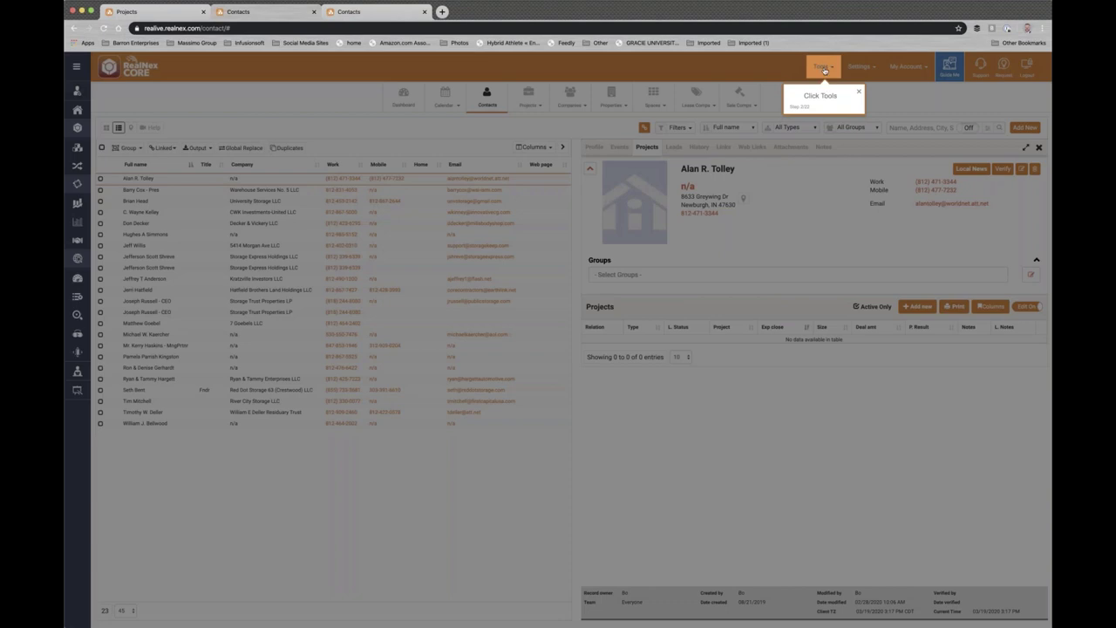
click(824, 69)
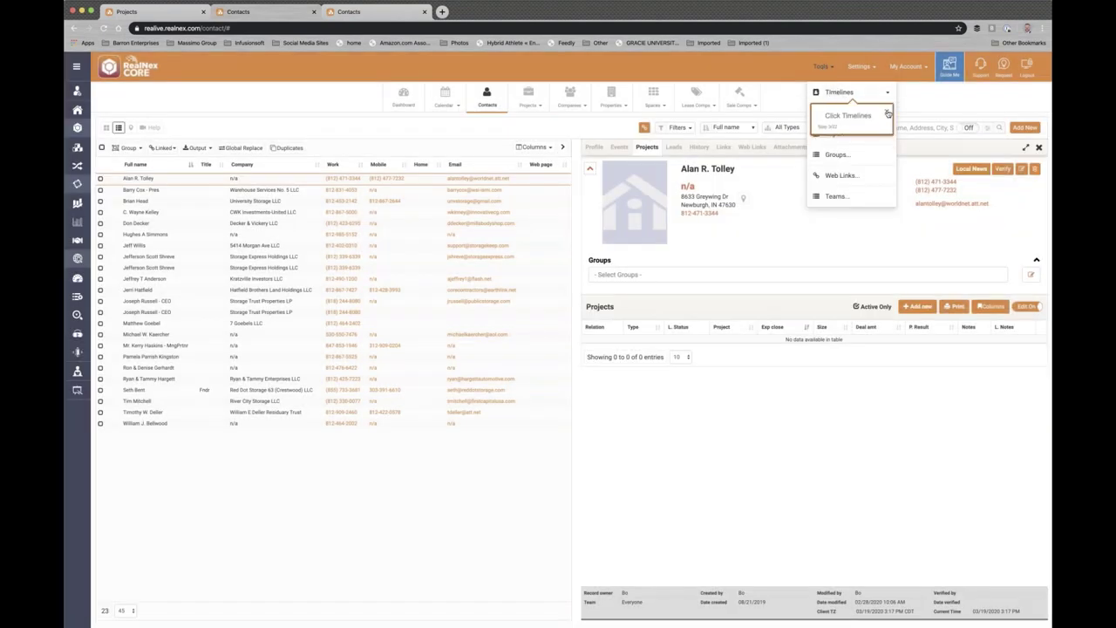
click(888, 111)
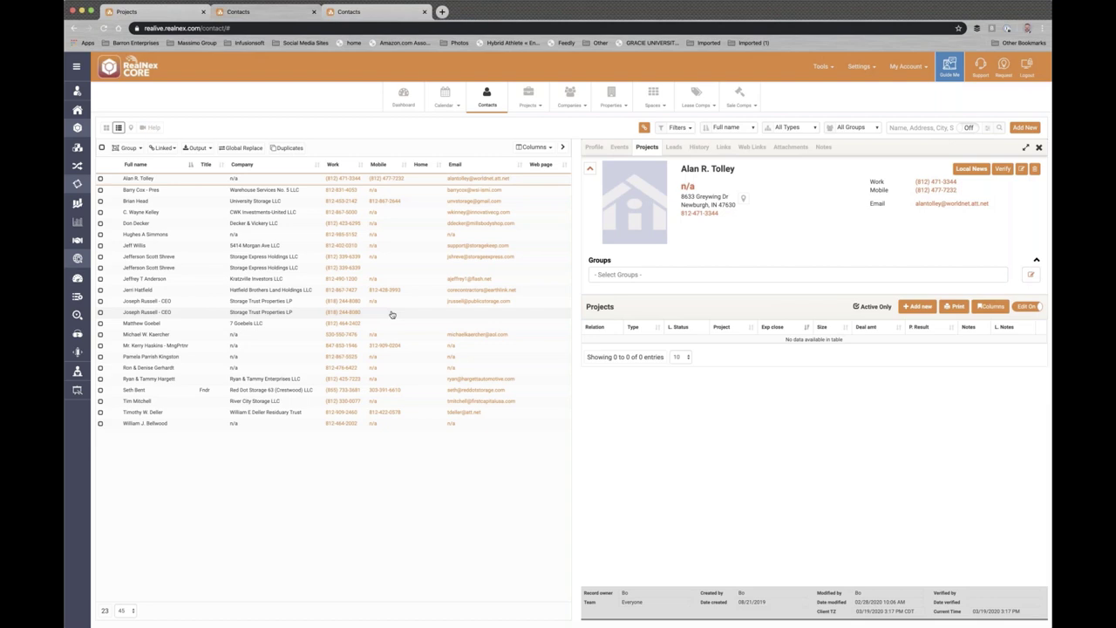
- On the Dashboard events list, bring up the row actions for the first proposal to-do
click(399, 104)
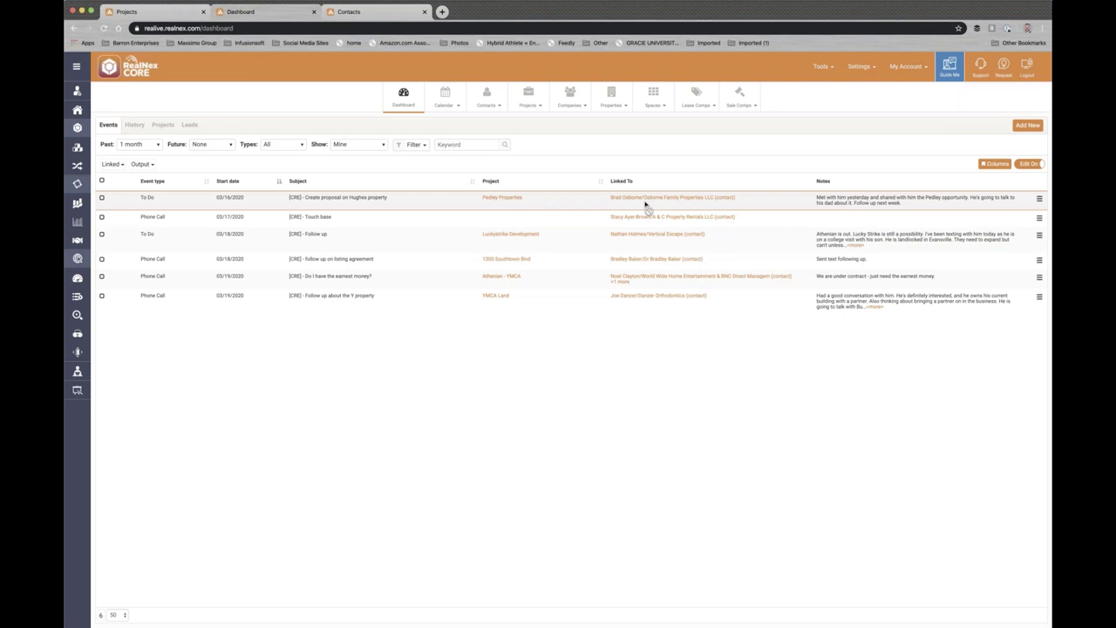
click(1039, 201)
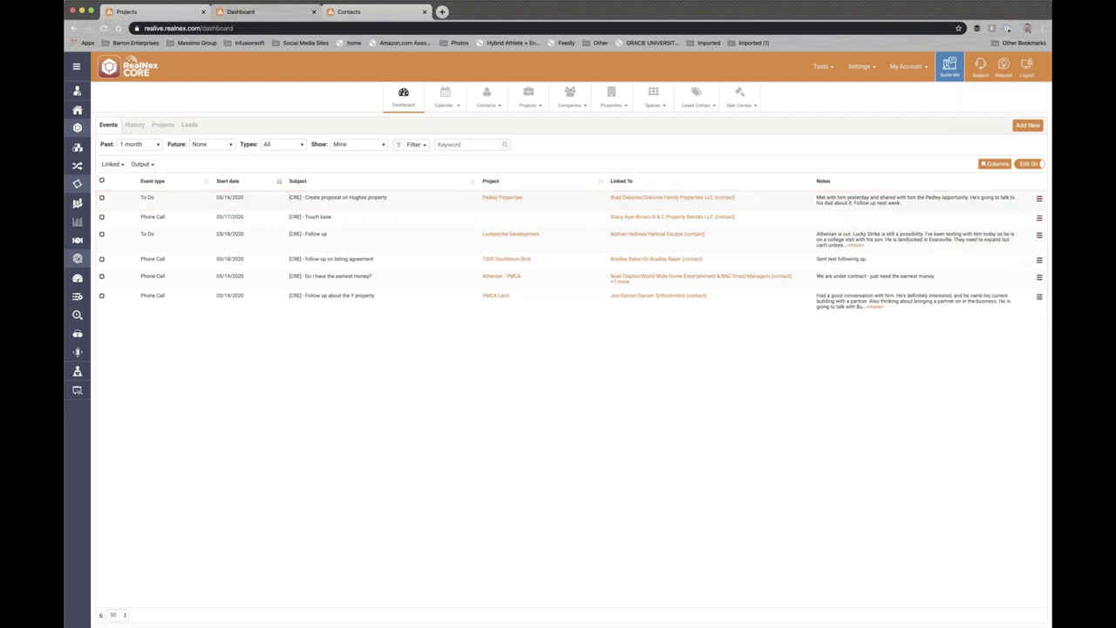
click(1039, 201)
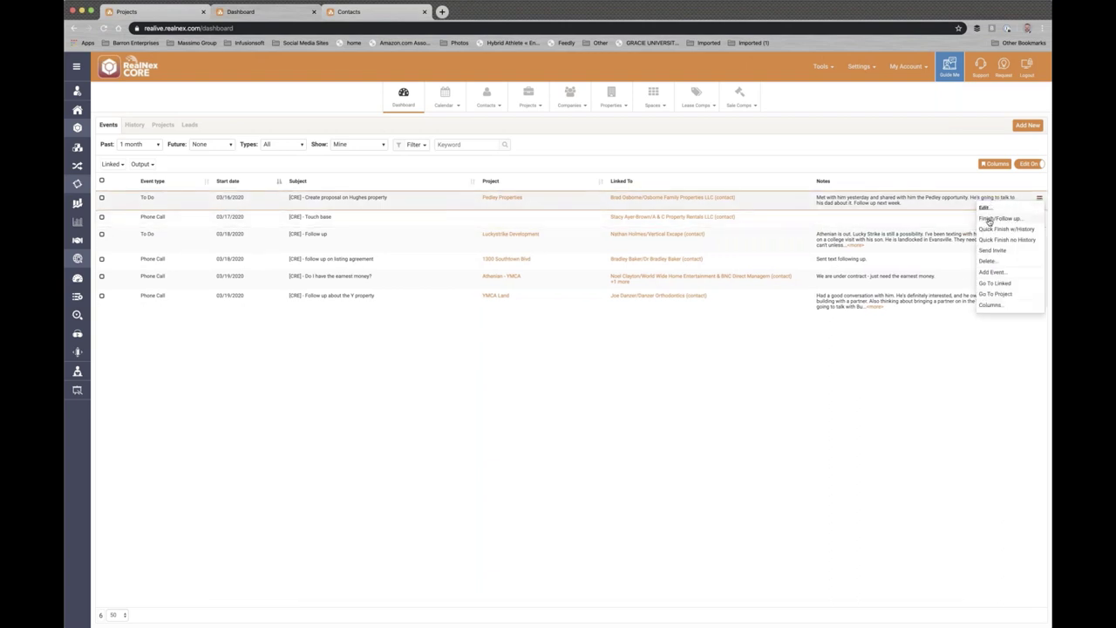
- Finish the to-do with the note 'He spoke to his partner and they are considering the opportunity', then start a follow-up
click(994, 219)
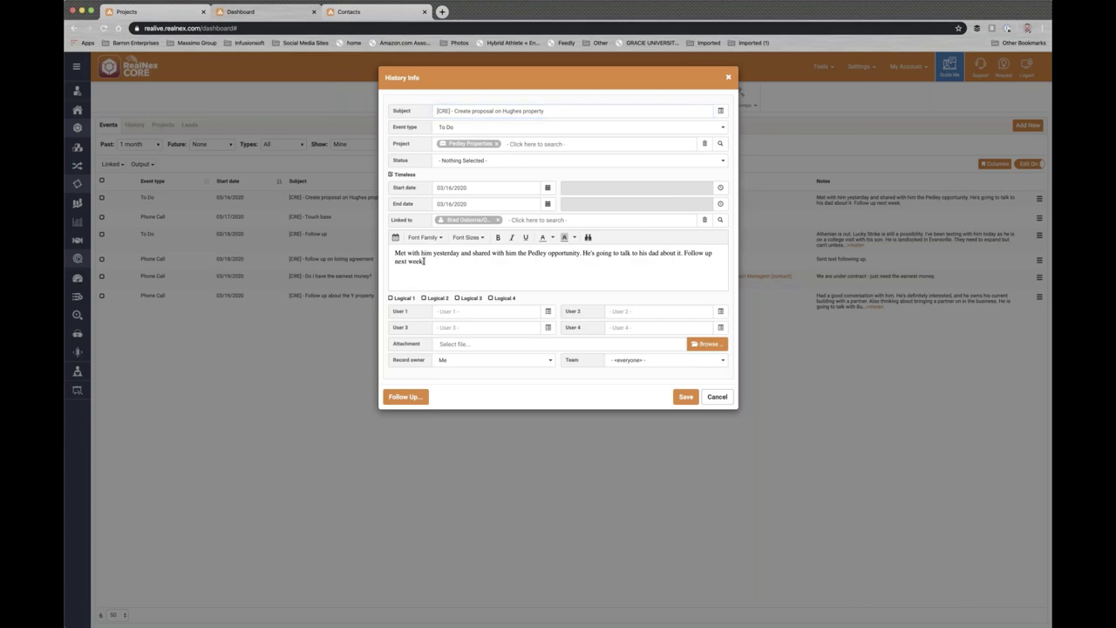
drag(425, 262, 389, 253)
key(BackSpace)
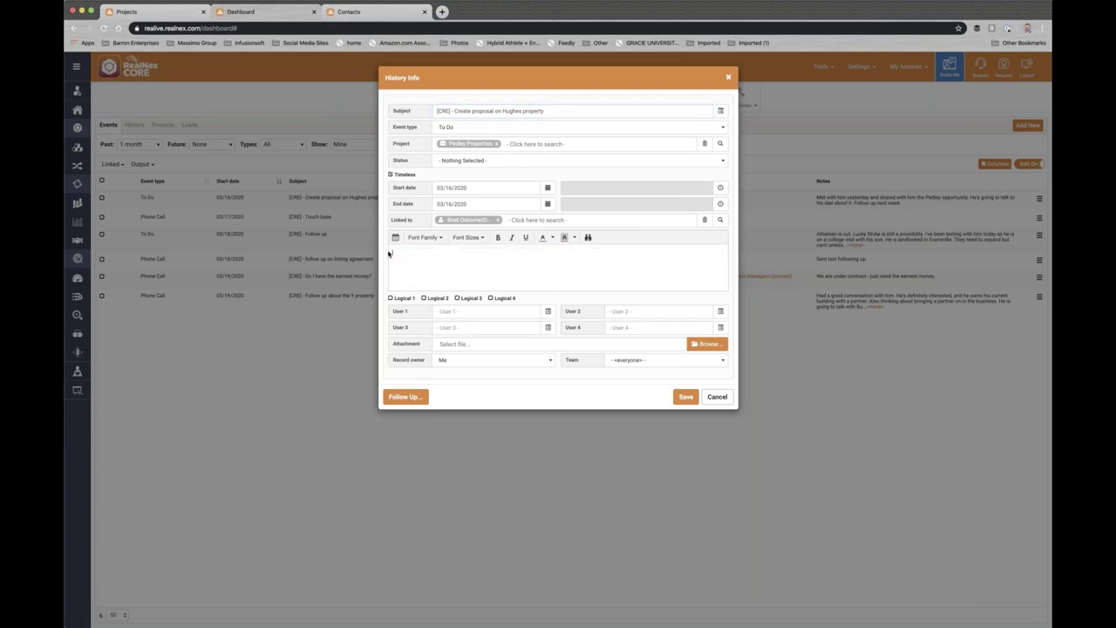
text(He spoke to his partner and they are considering i)
text(he opportun)
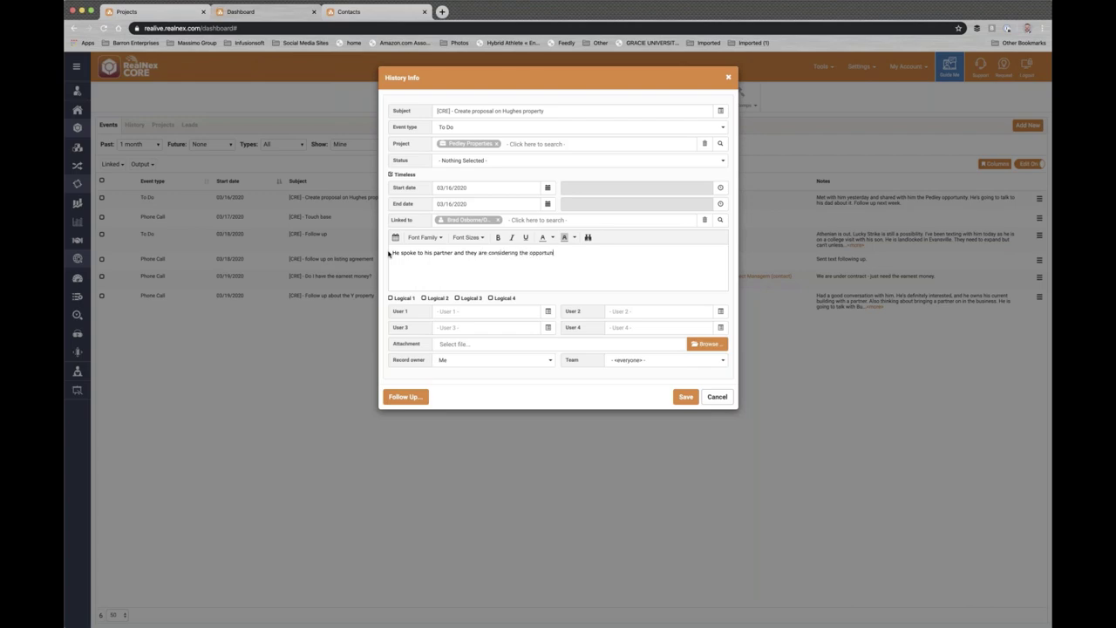
text(ity.)
click(404, 397)
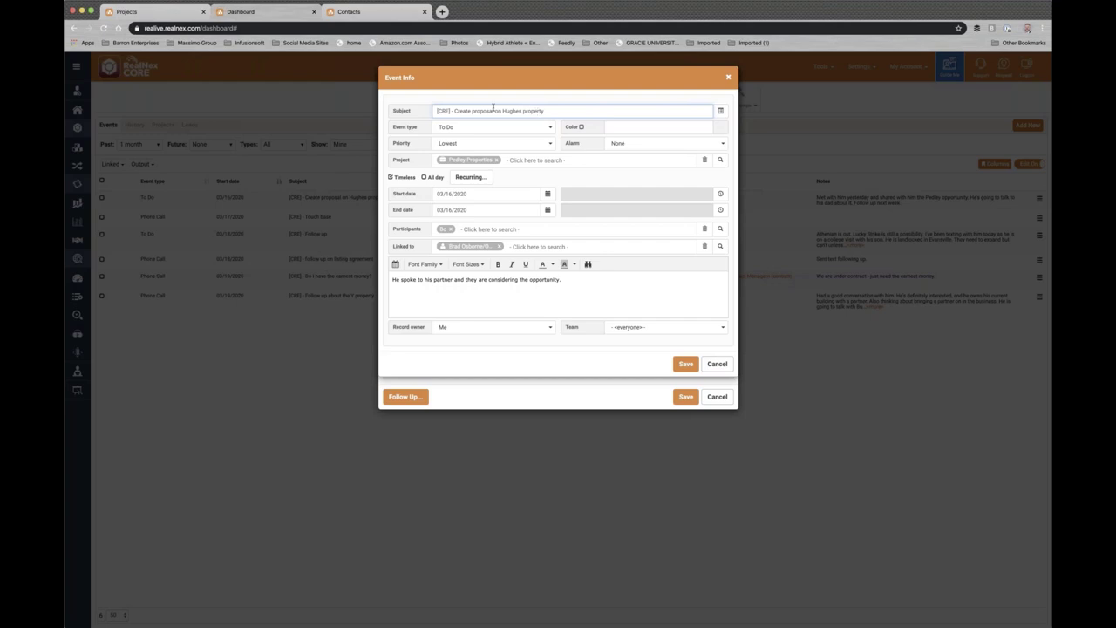
- Give the follow-up event subject '[CRE] - follow up', Normal priority and start date 03/25/2020
drag(454, 110, 571, 116)
text(follow up)
click(513, 145)
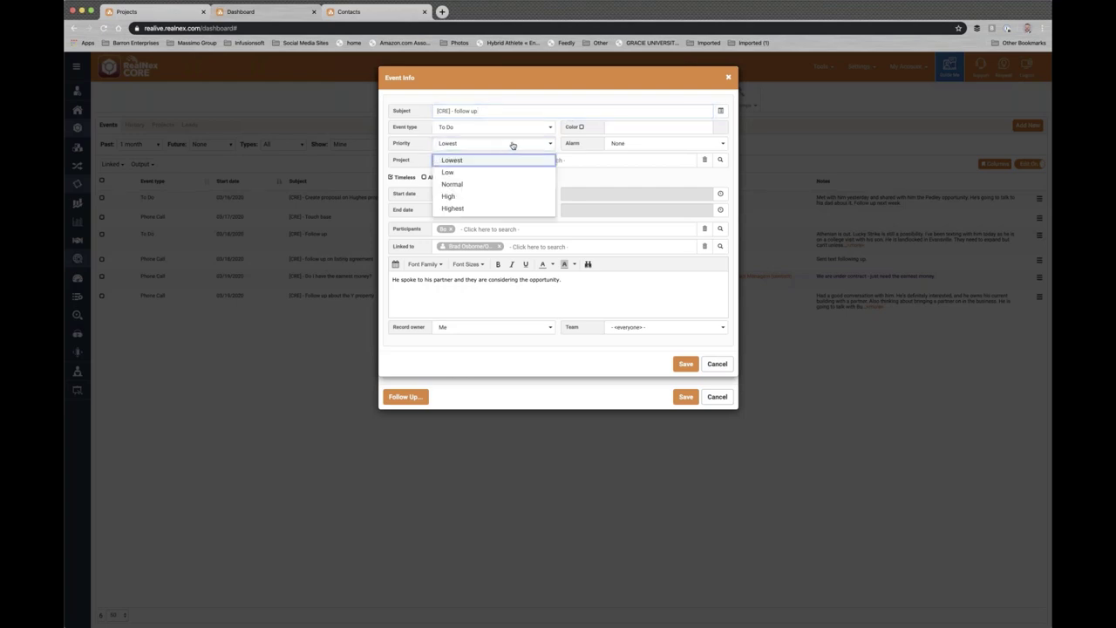
click(467, 185)
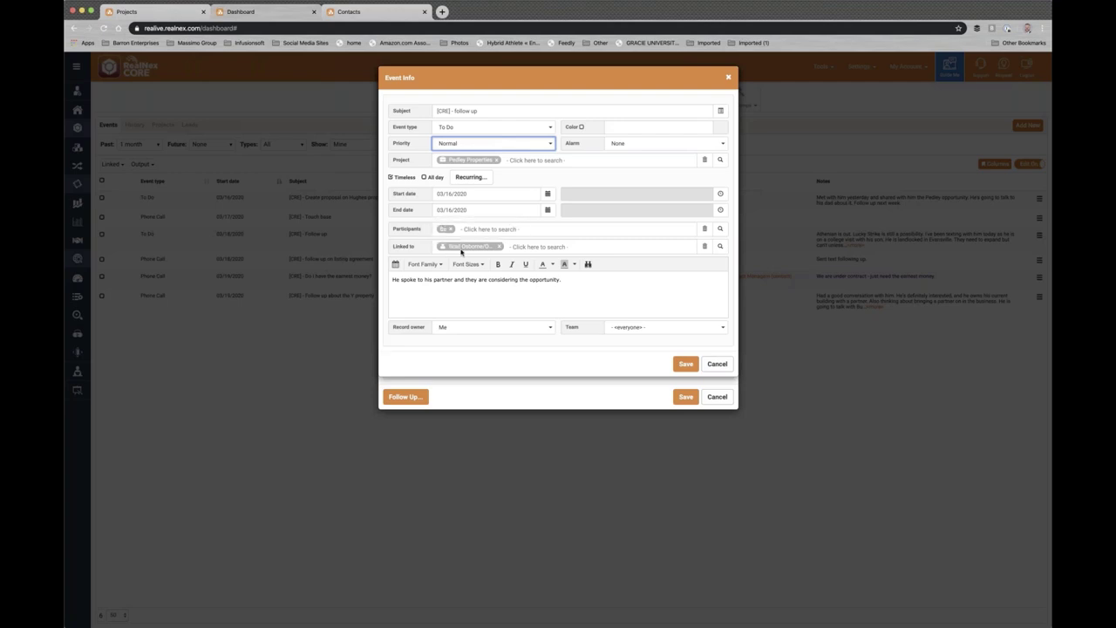
click(539, 193)
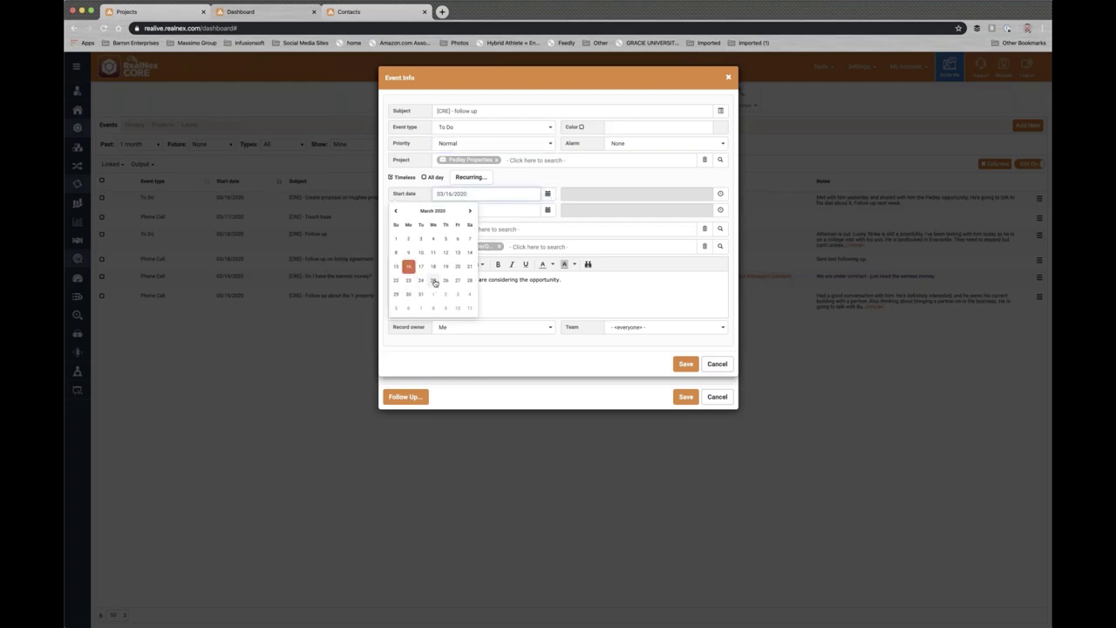
click(433, 280)
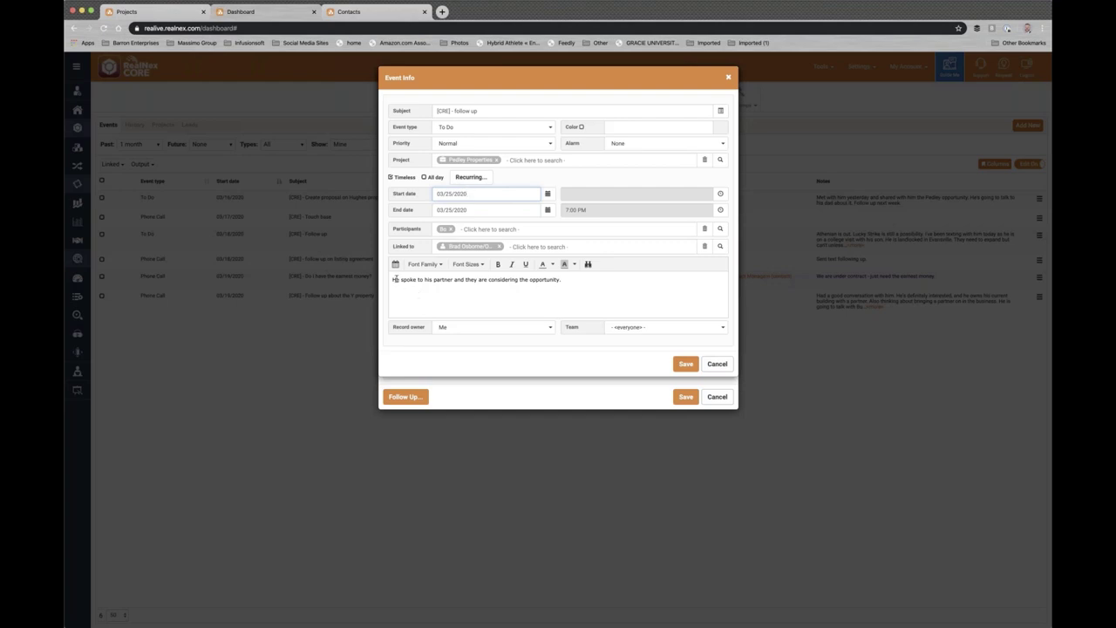
- Save the follow-up event and the history note, completing the proposal to-do
drag(392, 279, 453, 279)
drag(543, 277, 562, 277)
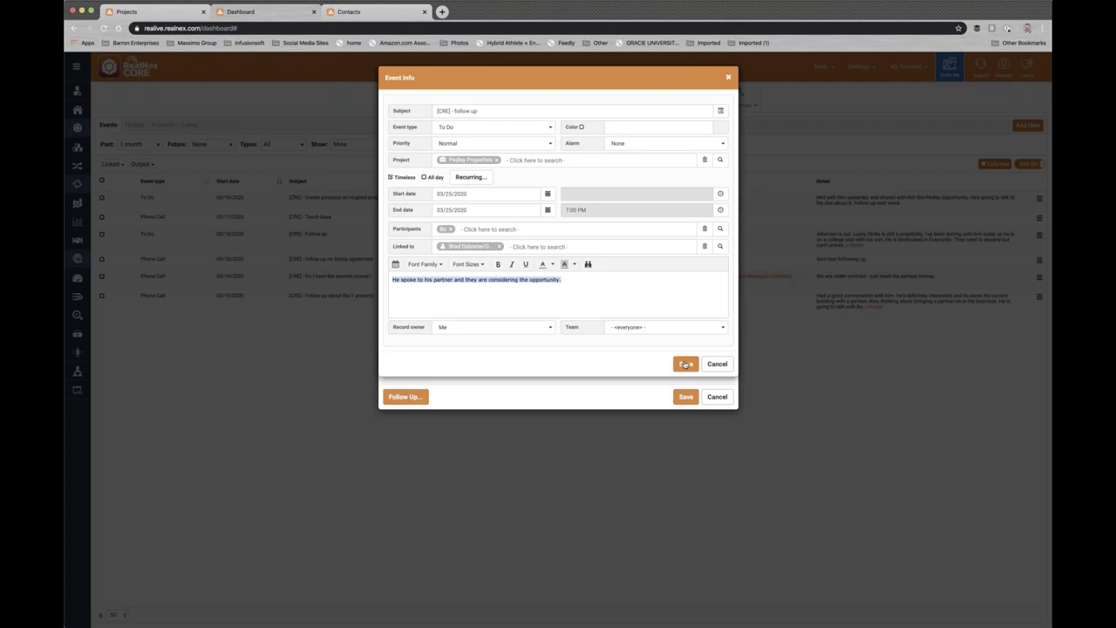
click(686, 364)
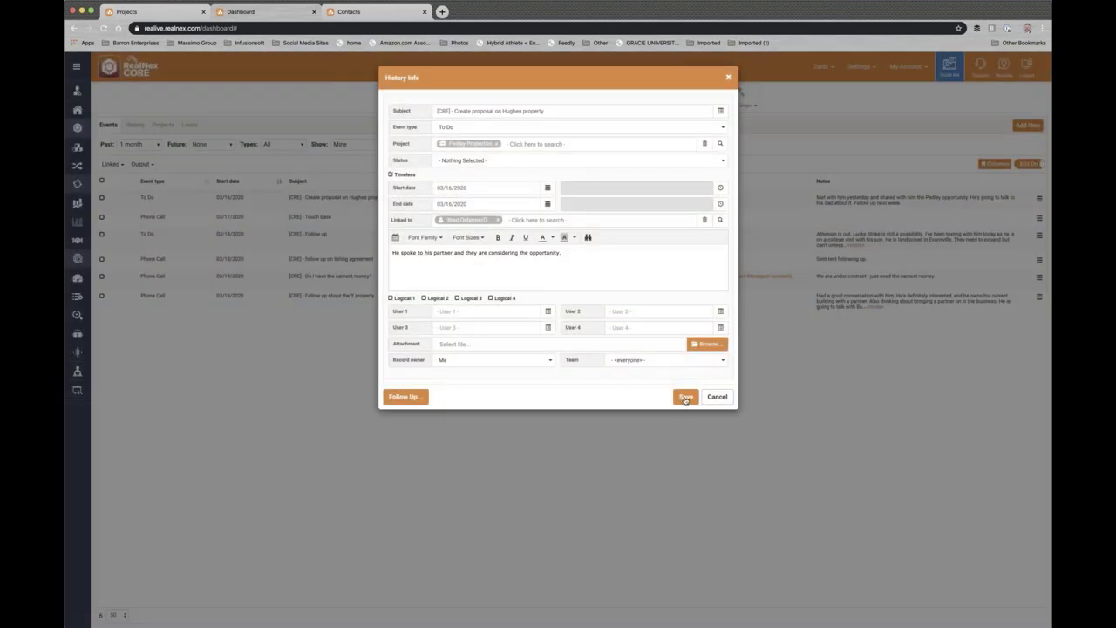
click(685, 398)
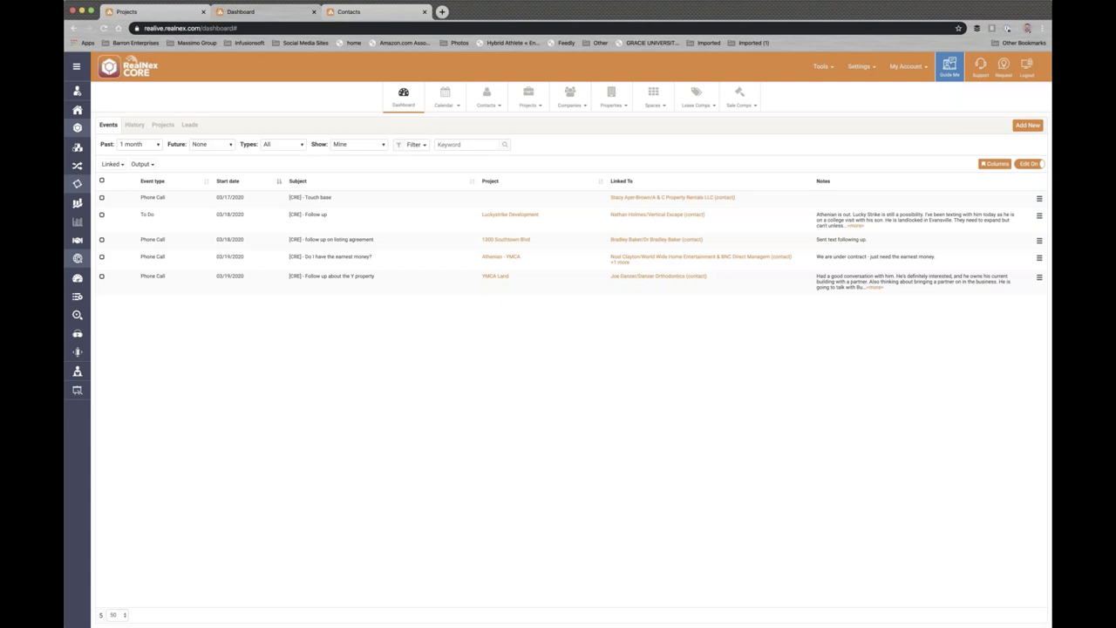
click(1039, 216)
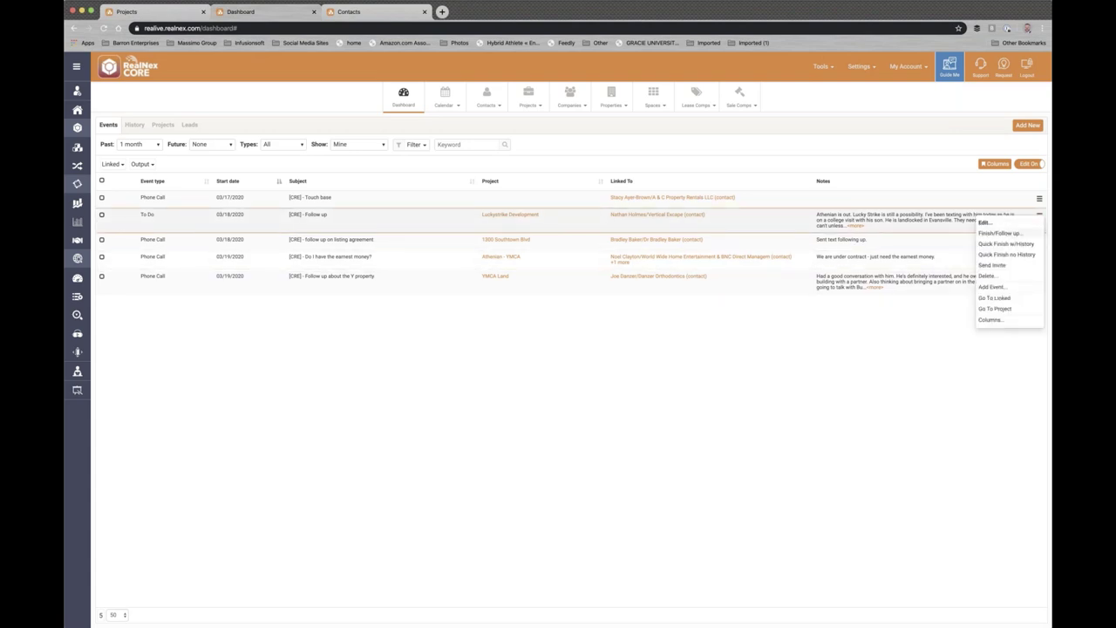
click(1002, 234)
triple_click(425, 266)
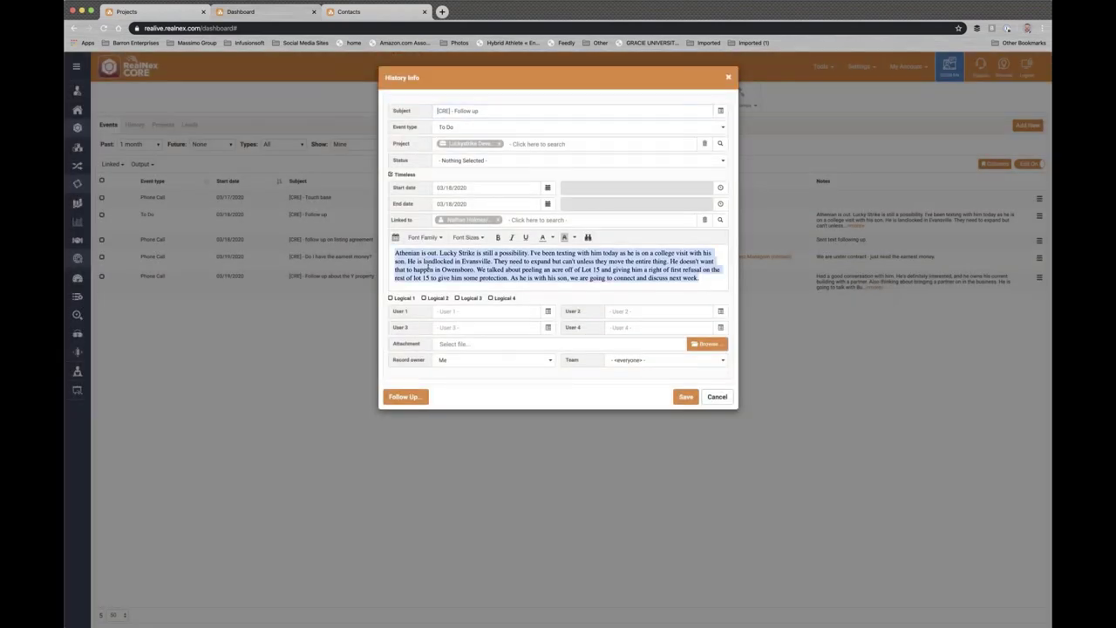
key(BackSpace)
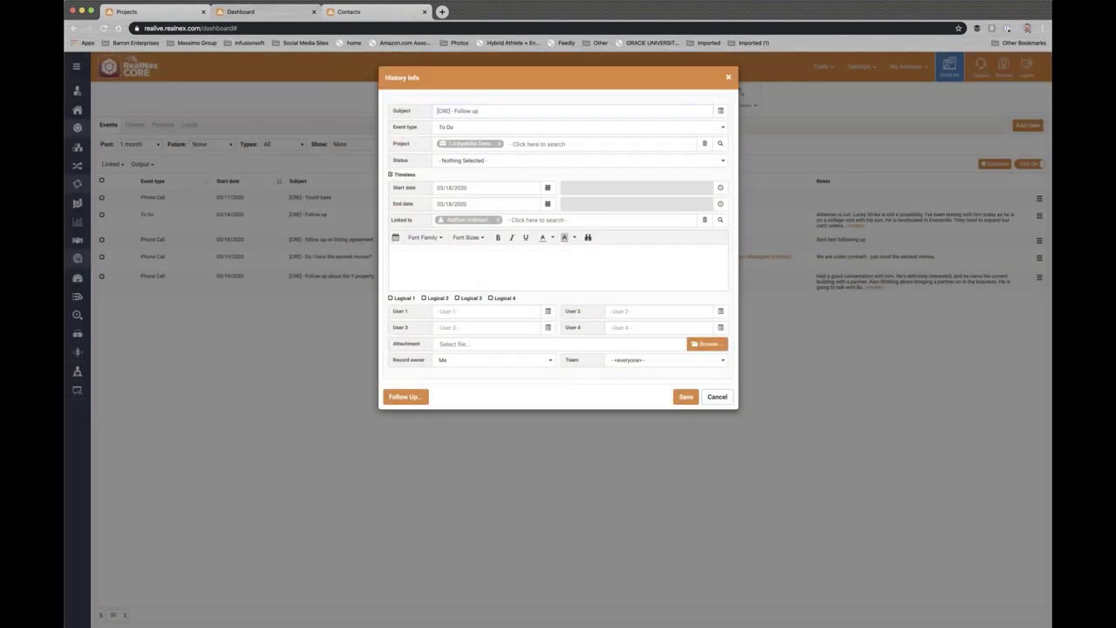
text(Left msg)
click(405, 397)
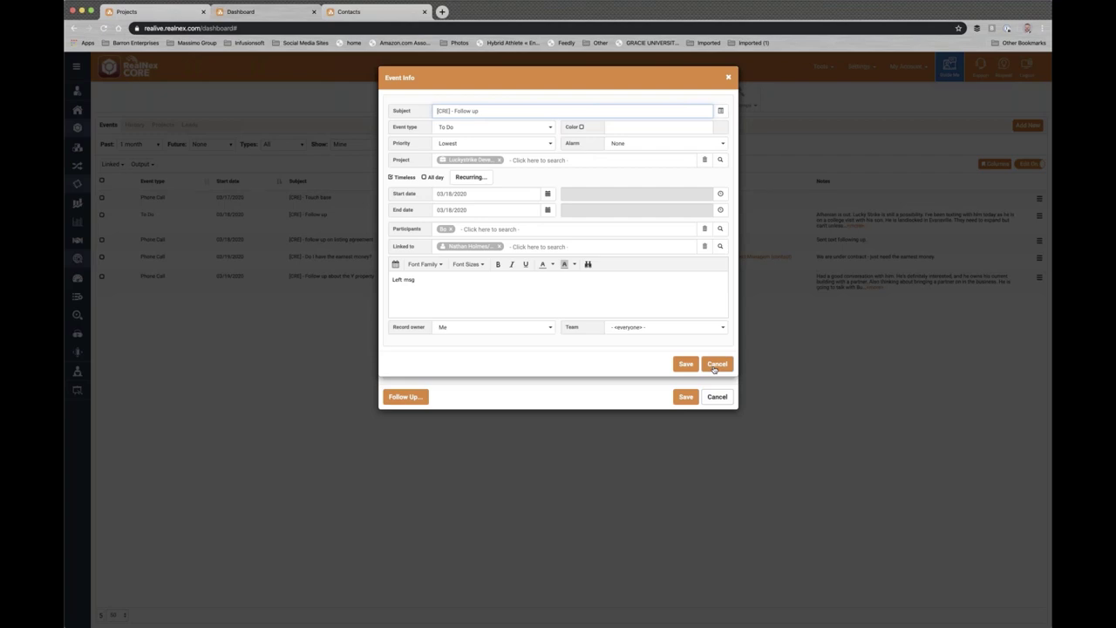
click(715, 366)
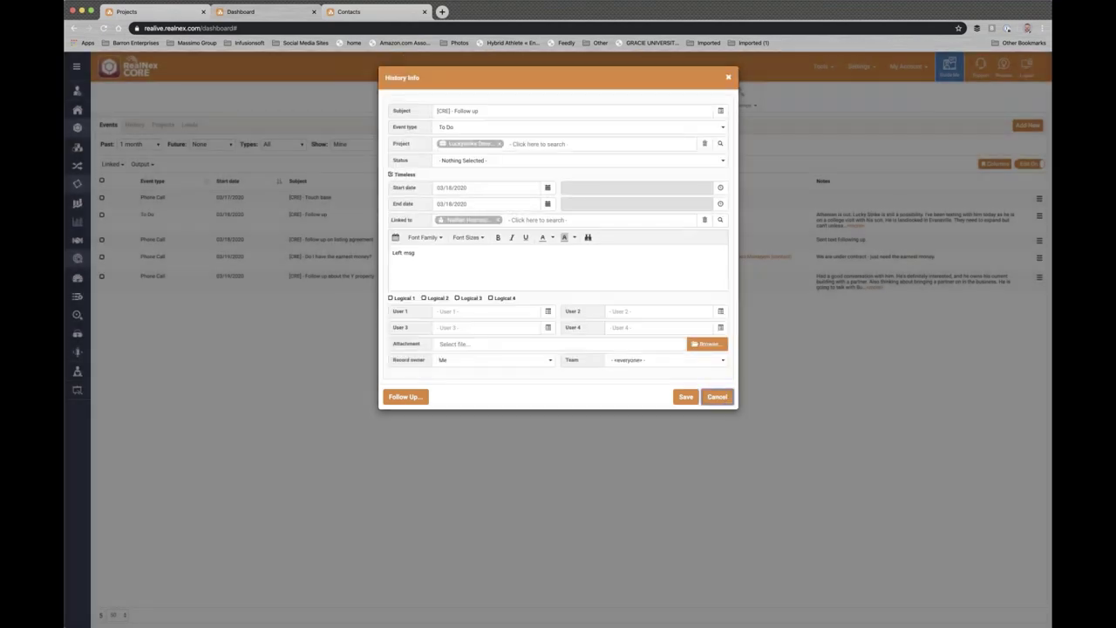
click(716, 397)
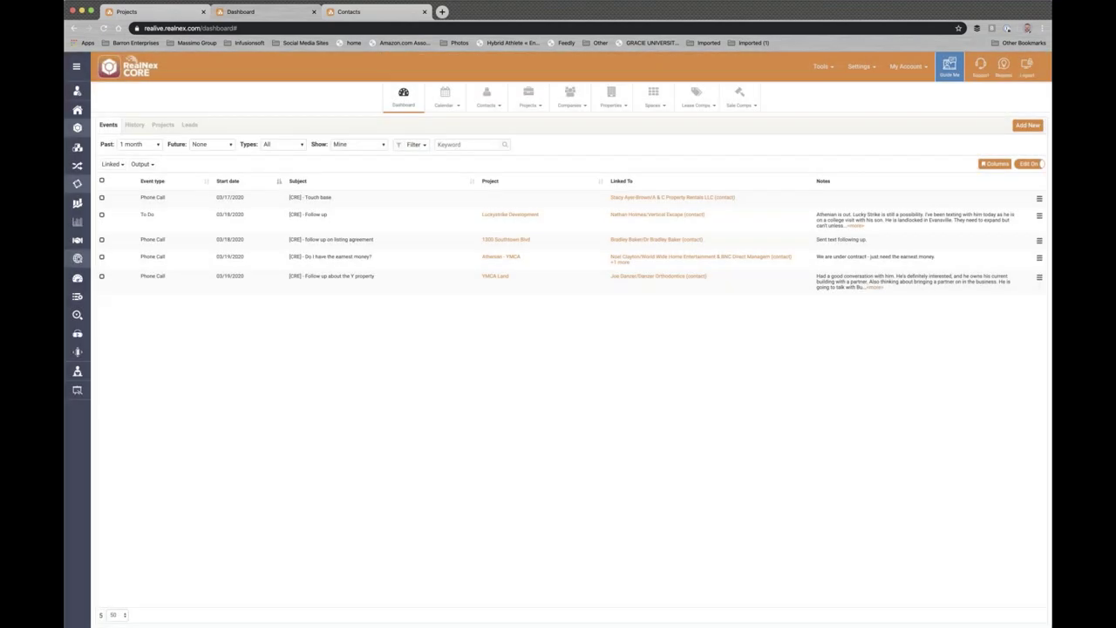
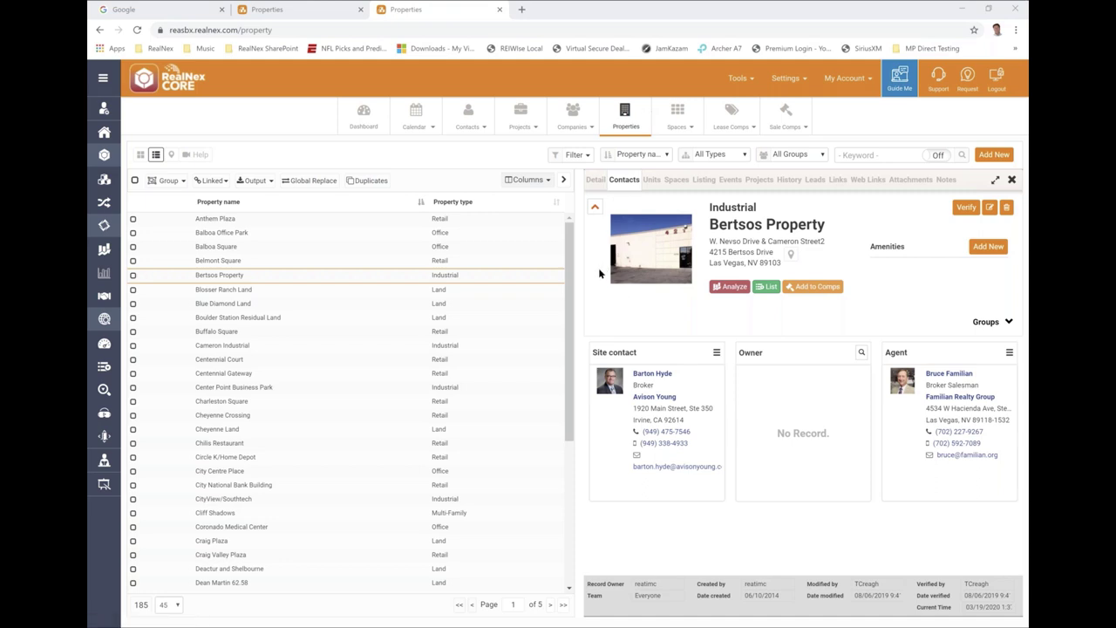
- Open the Settings menu and expand the System Tables submenu
mouse_move(790, 7)
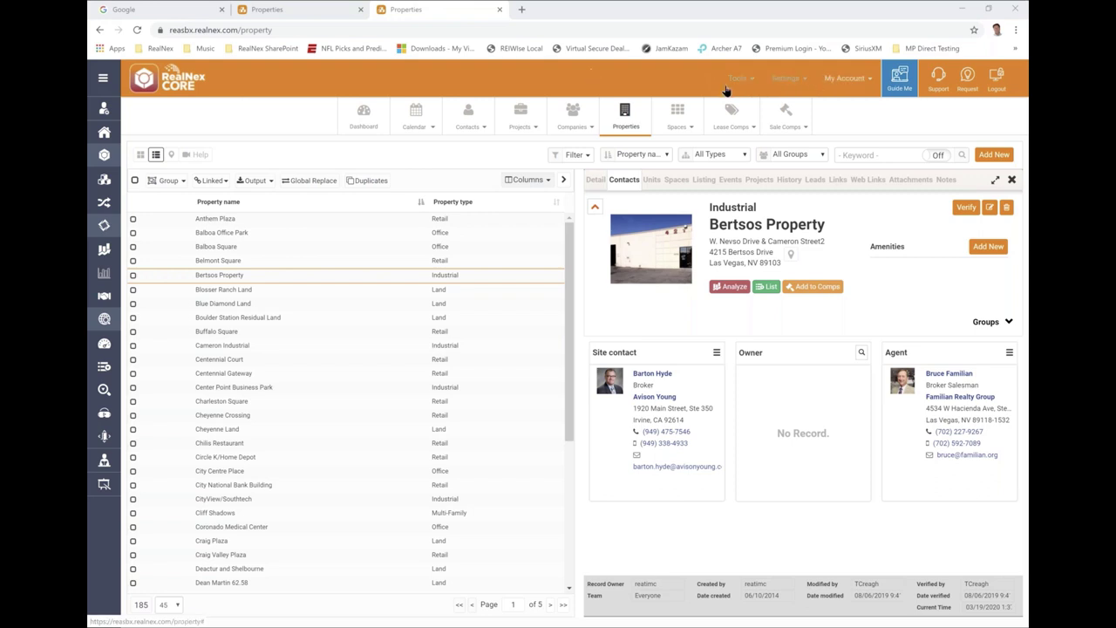
click(783, 80)
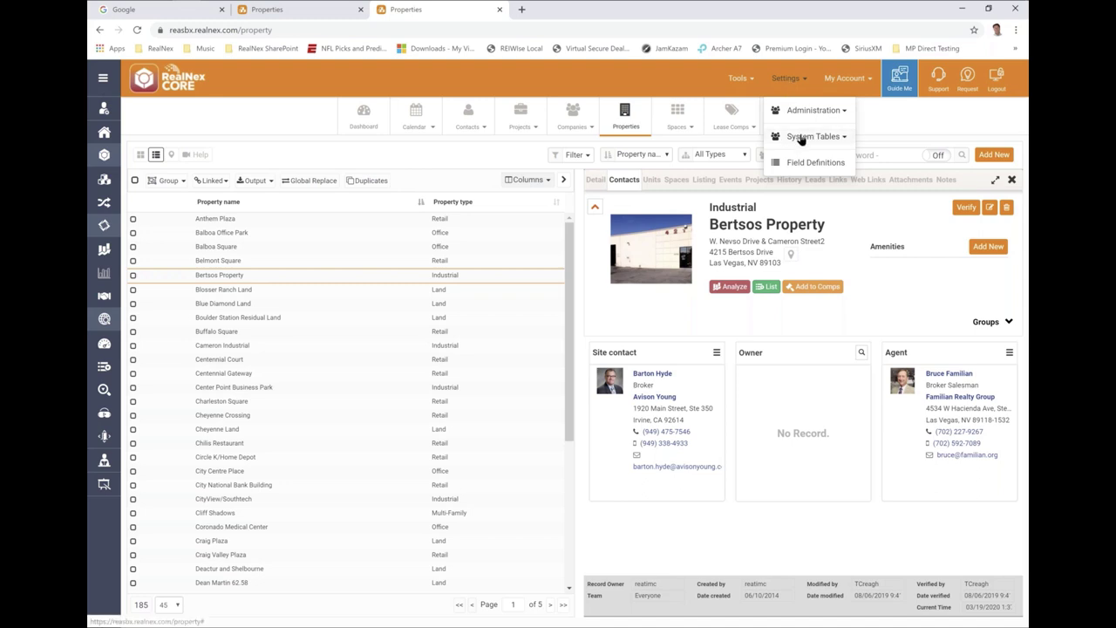
click(799, 139)
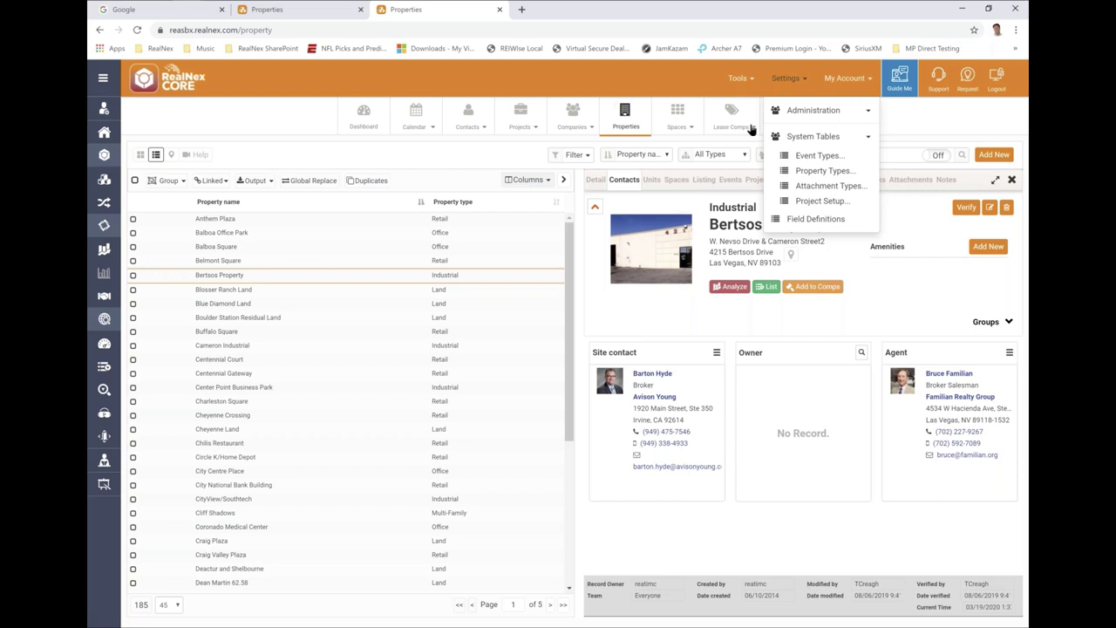
- Review the Event Types table's default durations, such as Tour at 1 hour, then close it
click(818, 156)
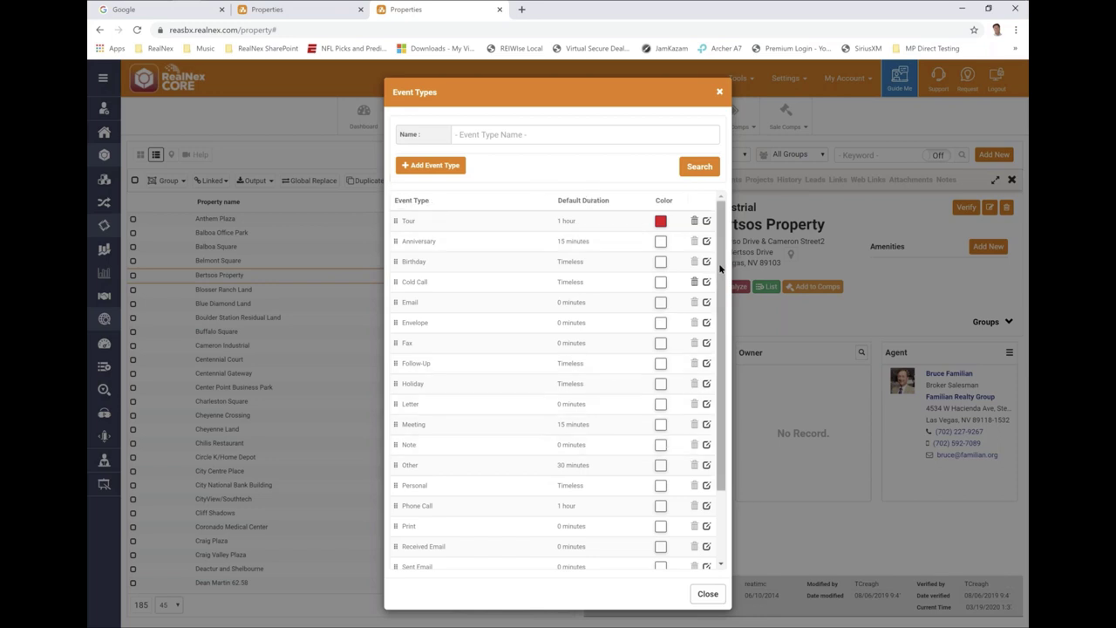
drag(724, 265, 727, 338)
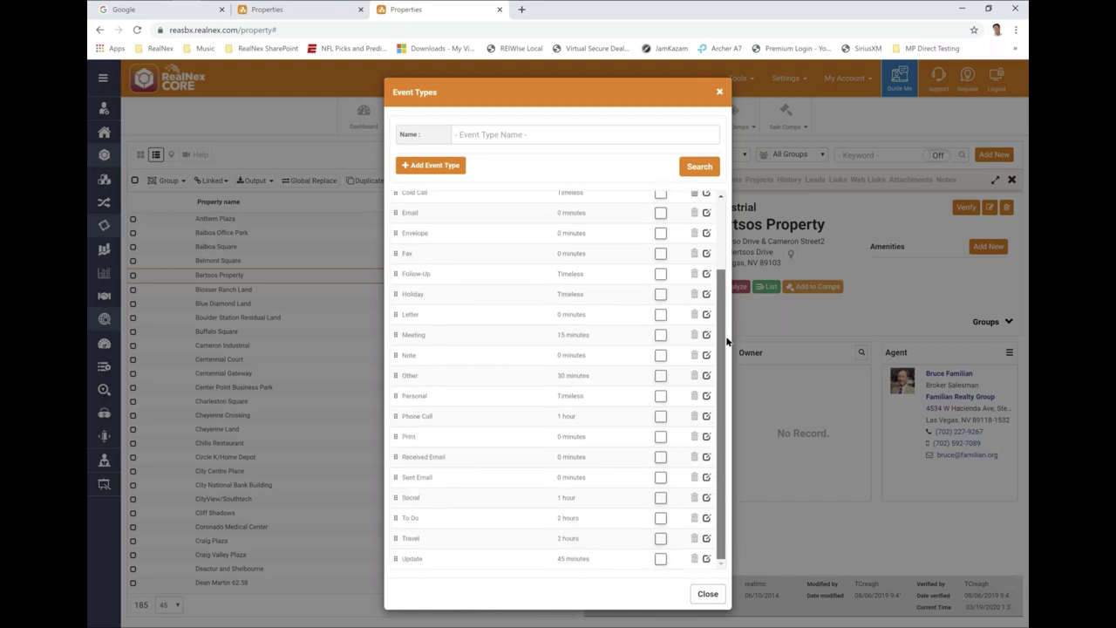
scroll(702, 261, up, 1)
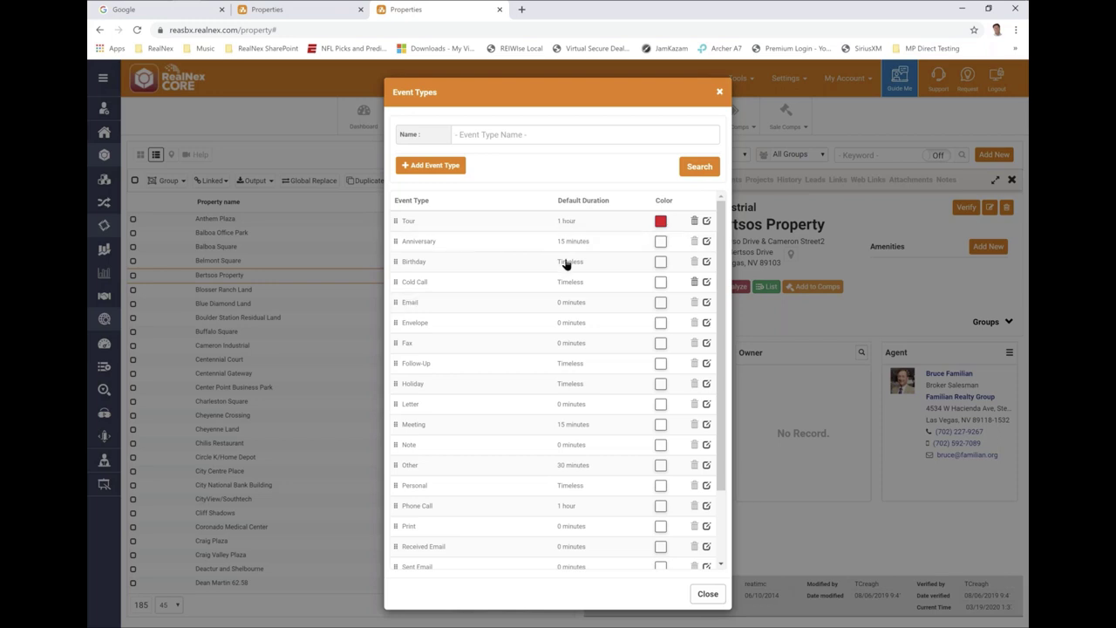
click(719, 92)
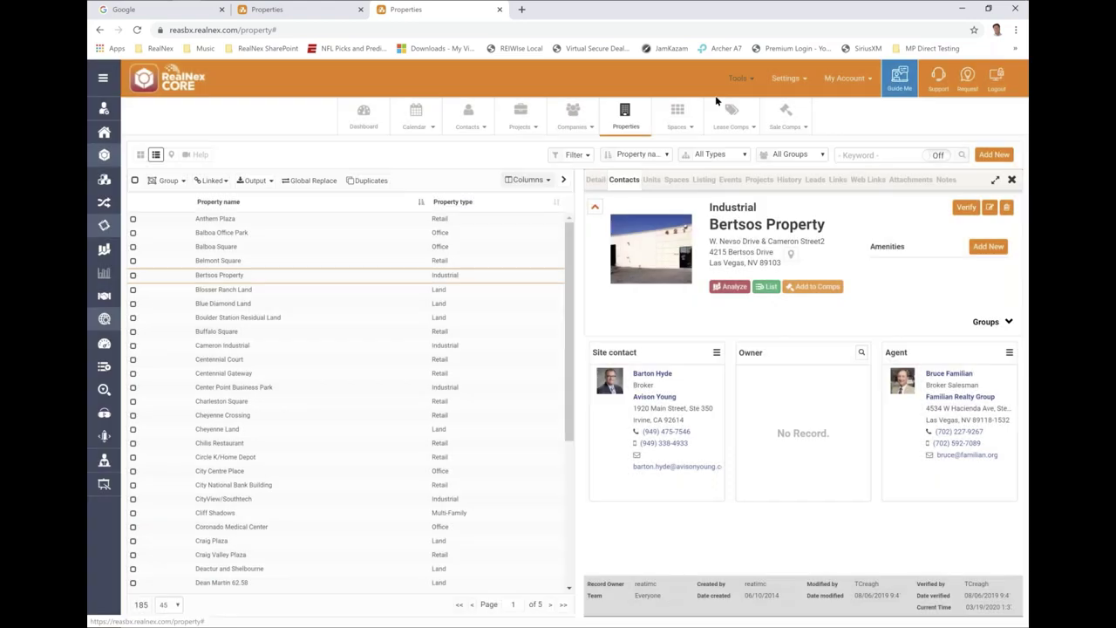
click(788, 83)
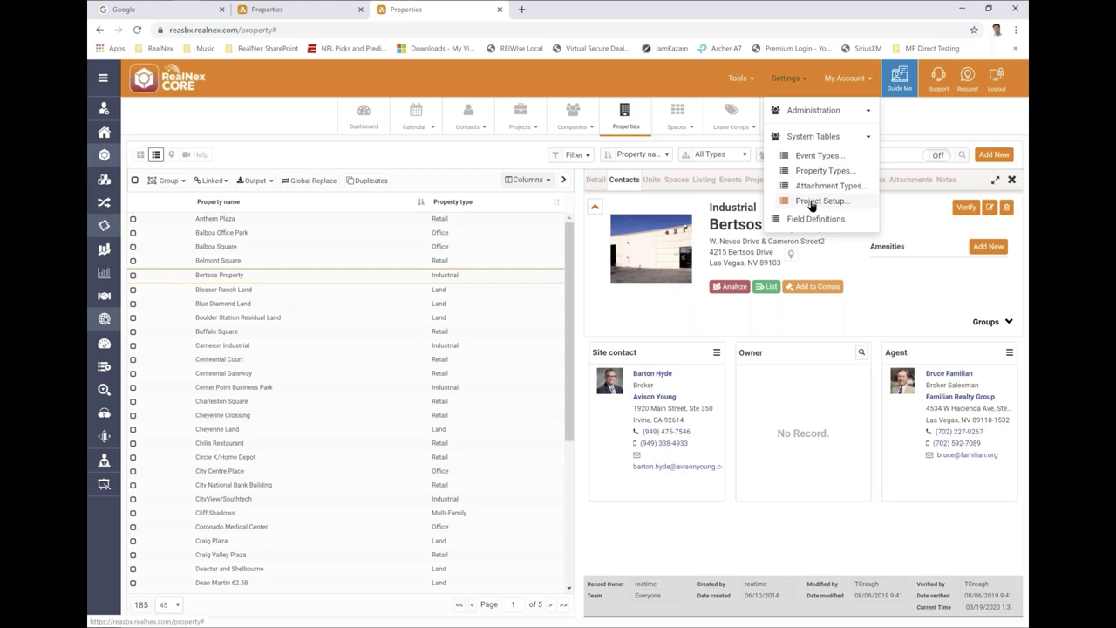
click(811, 201)
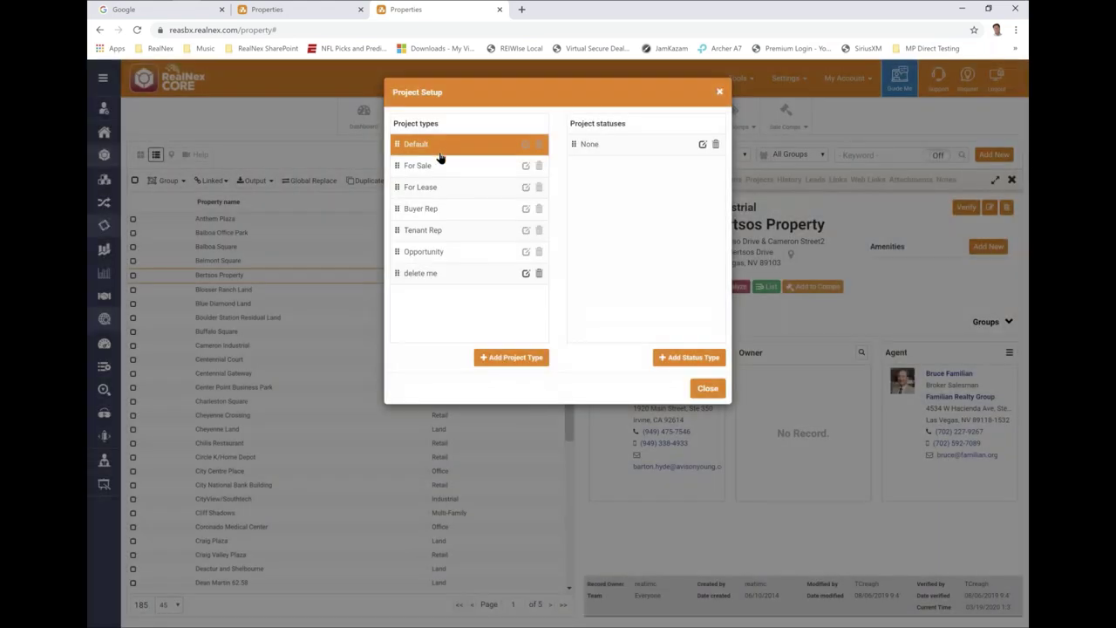
click(439, 166)
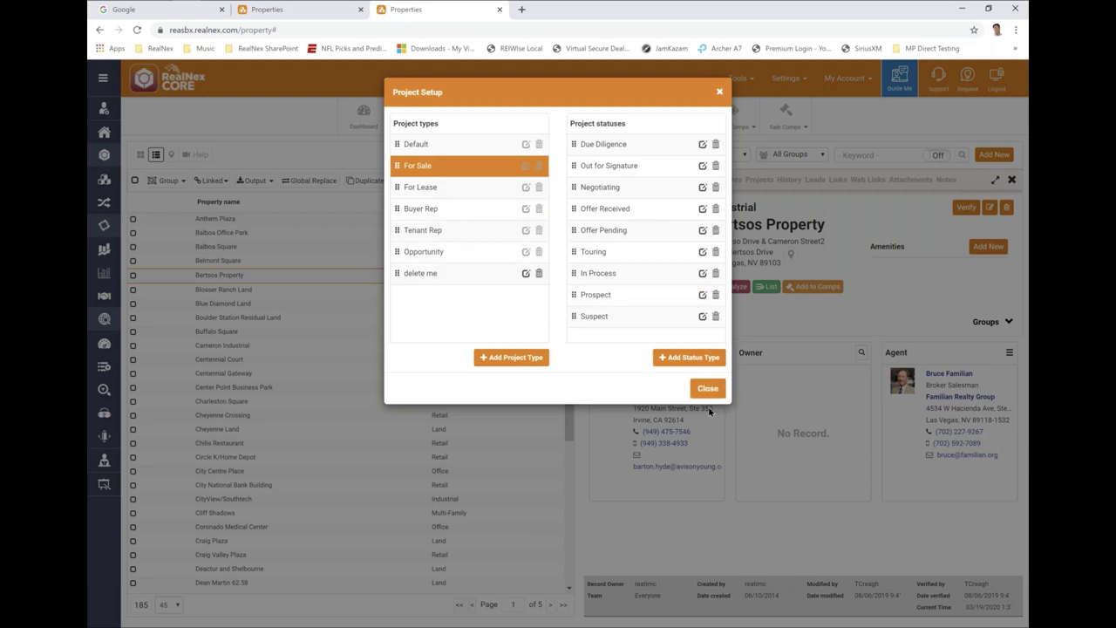
click(706, 389)
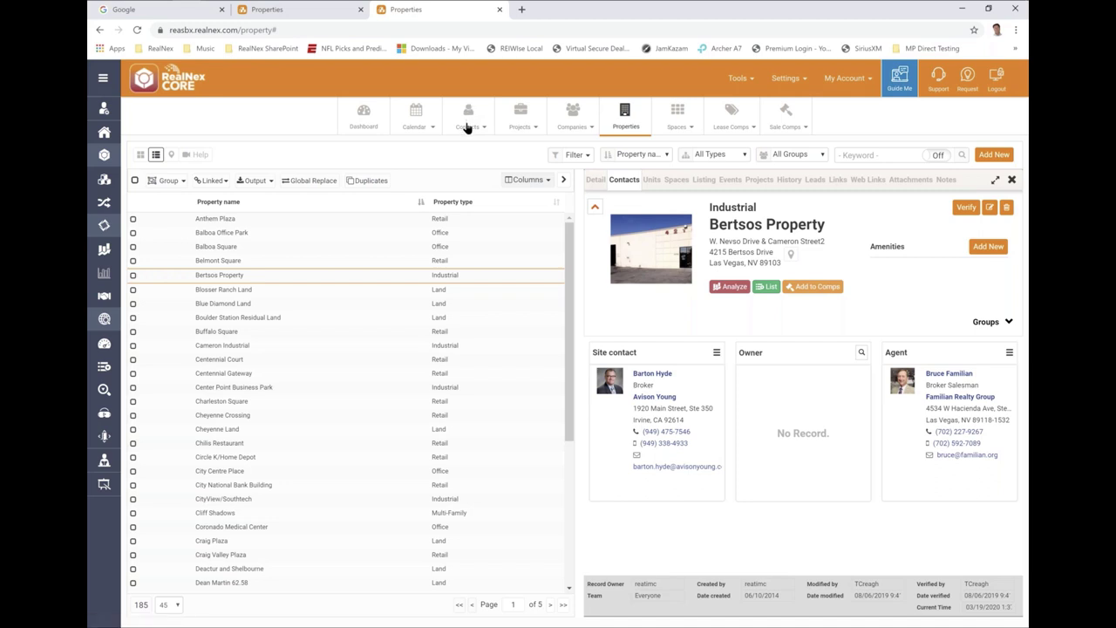
- Go to Contacts and switch the 513 contacts from cards to a table view
click(468, 127)
click(466, 123)
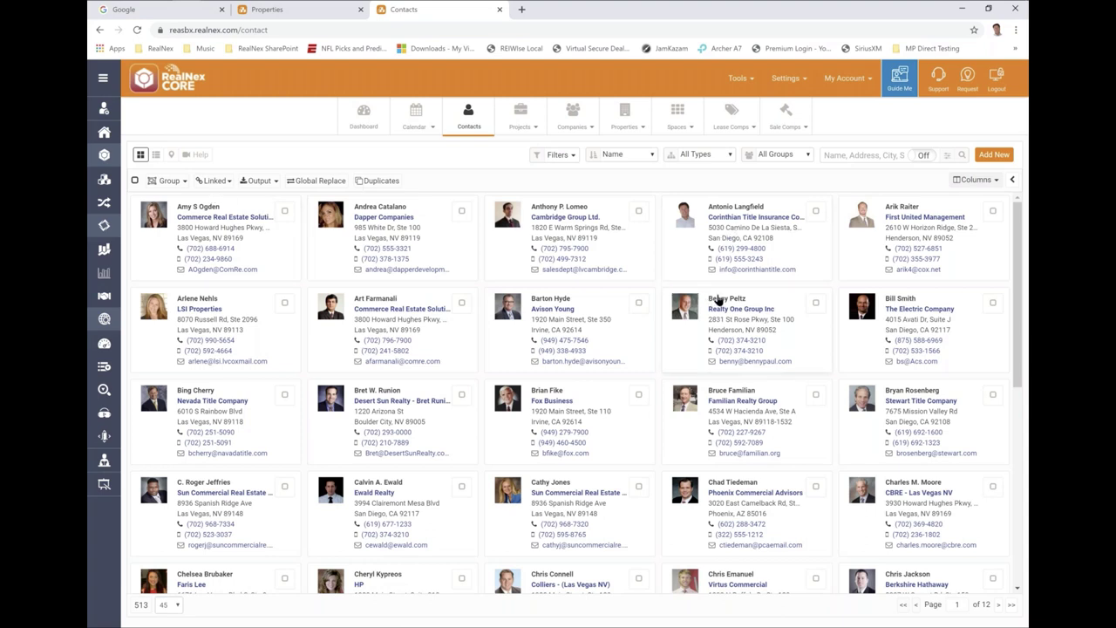
click(156, 155)
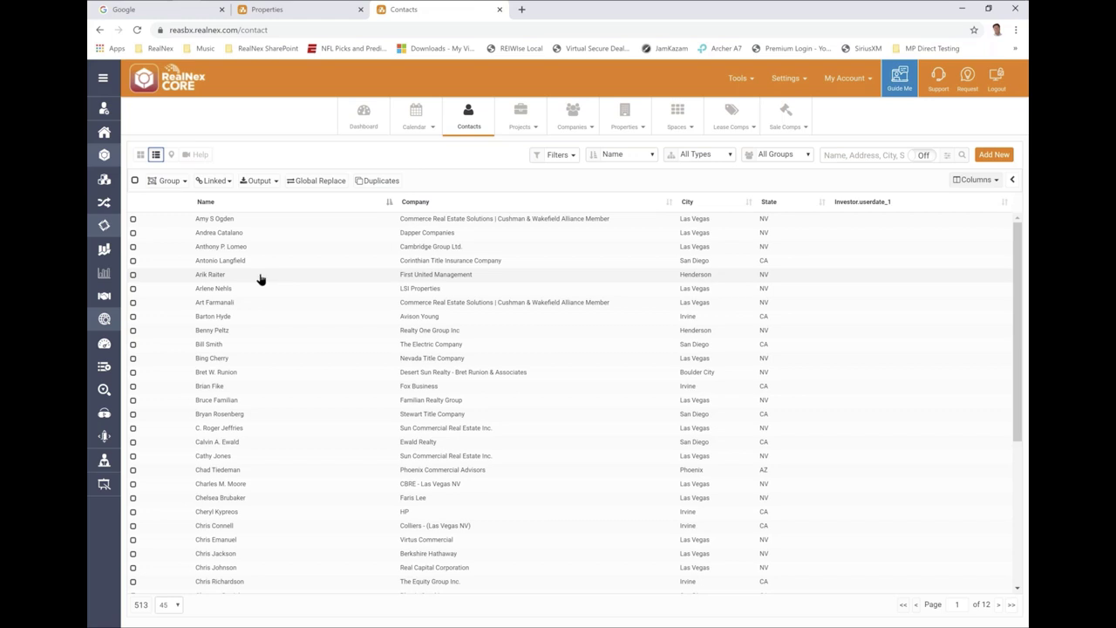
right_click(214, 278)
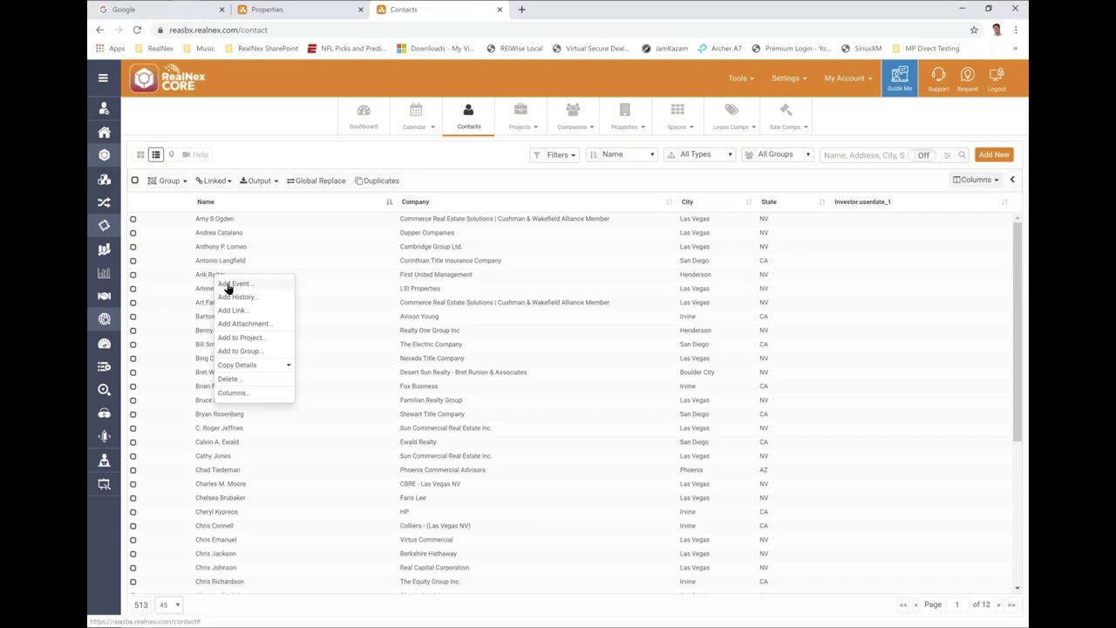
click(230, 285)
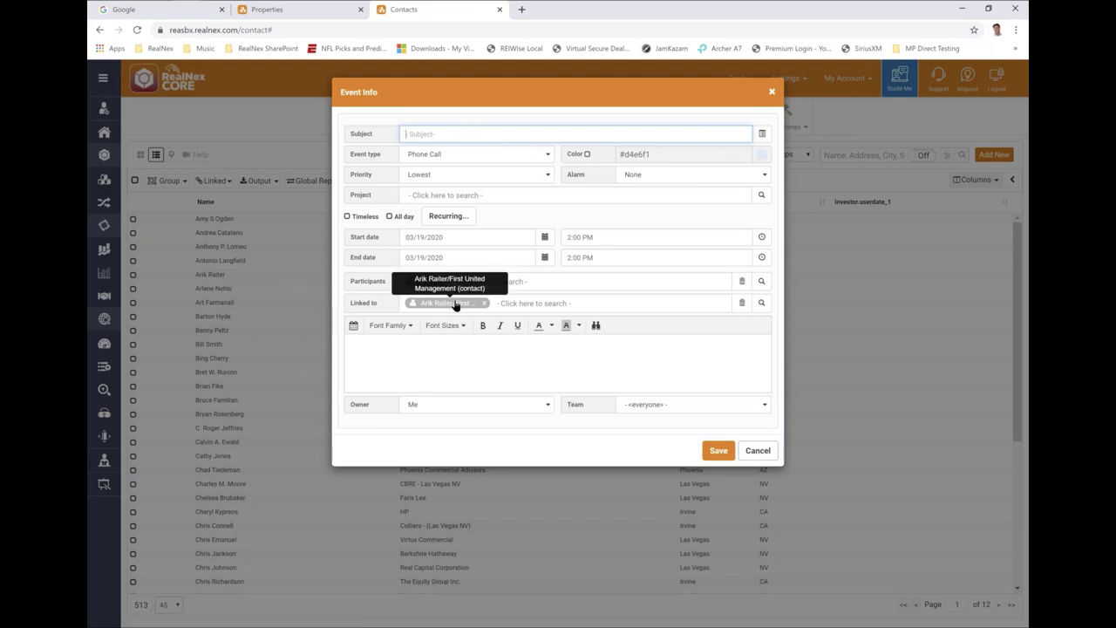
click(755, 452)
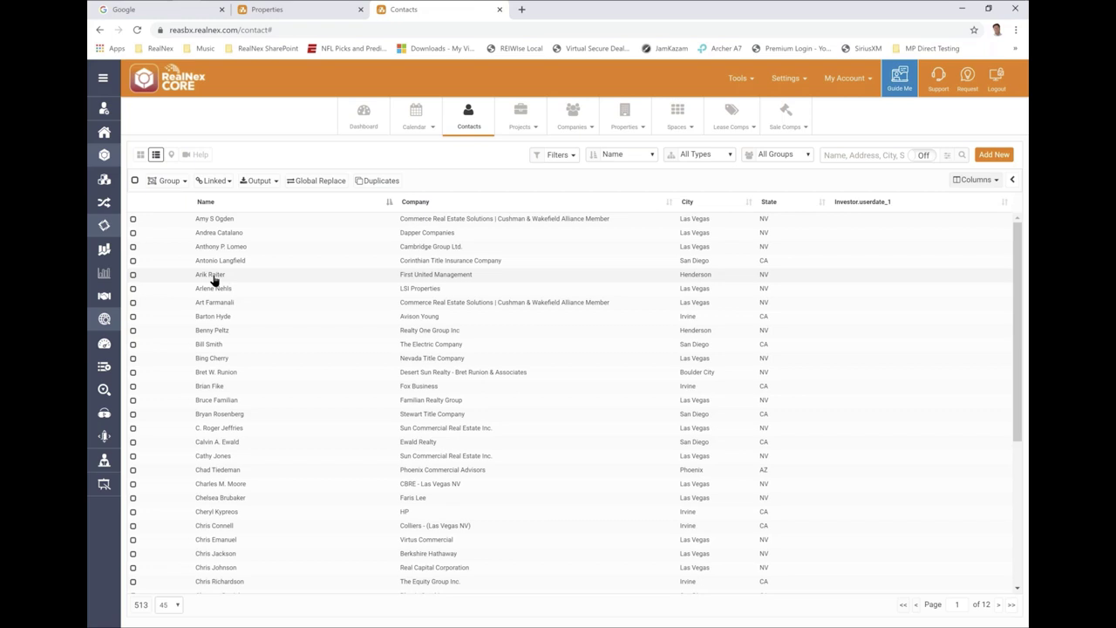
- Add the contact as a lead on the Kings Jewelry project
right_click(213, 279)
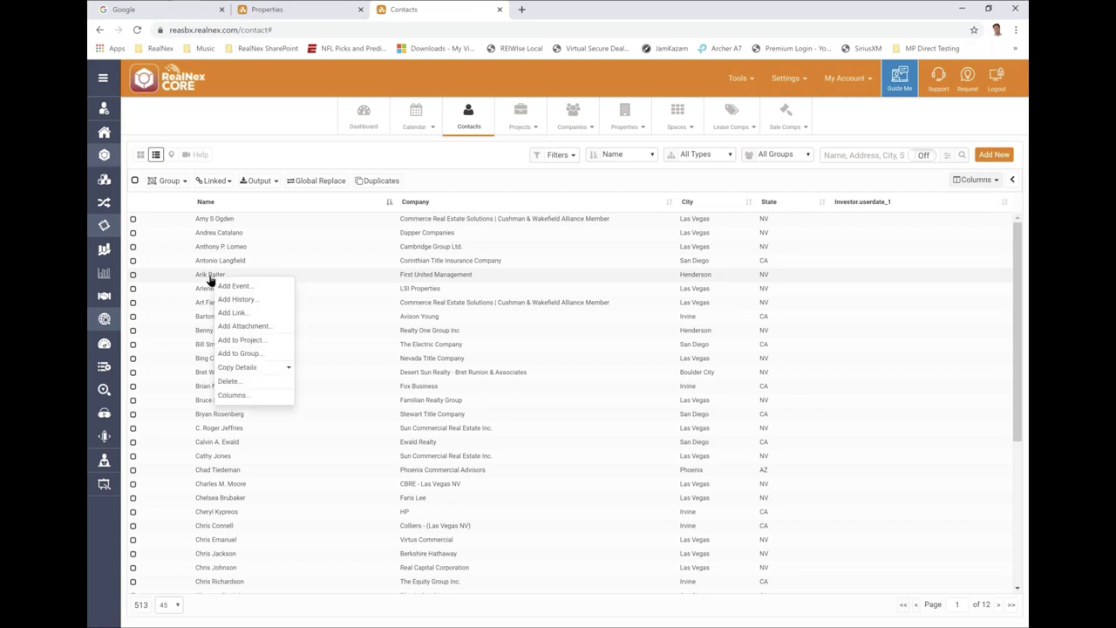
click(252, 341)
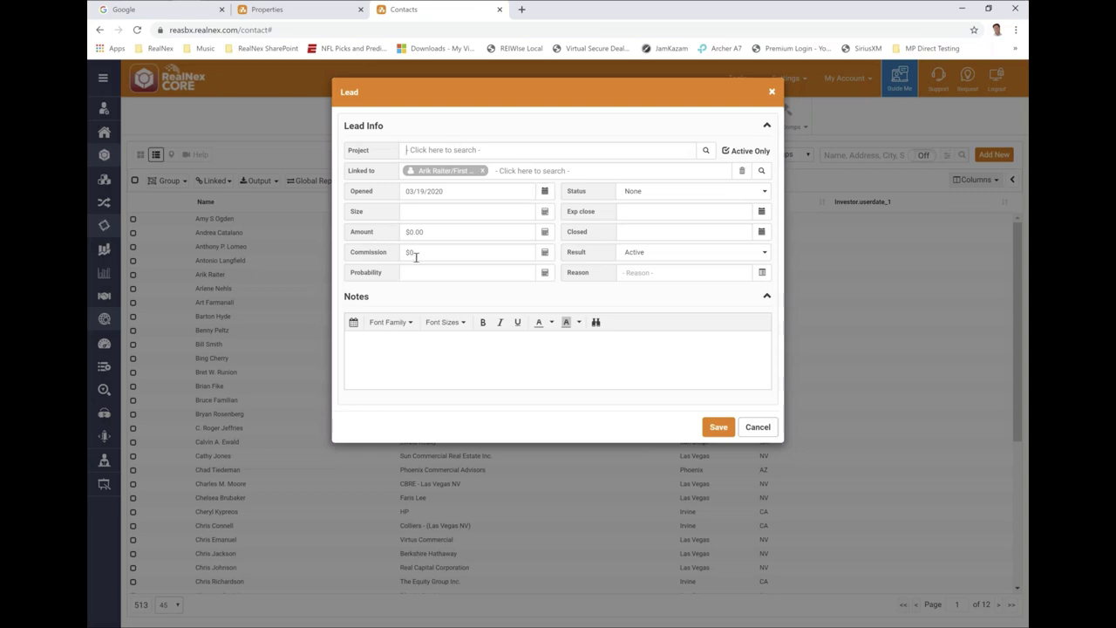
text(kin)
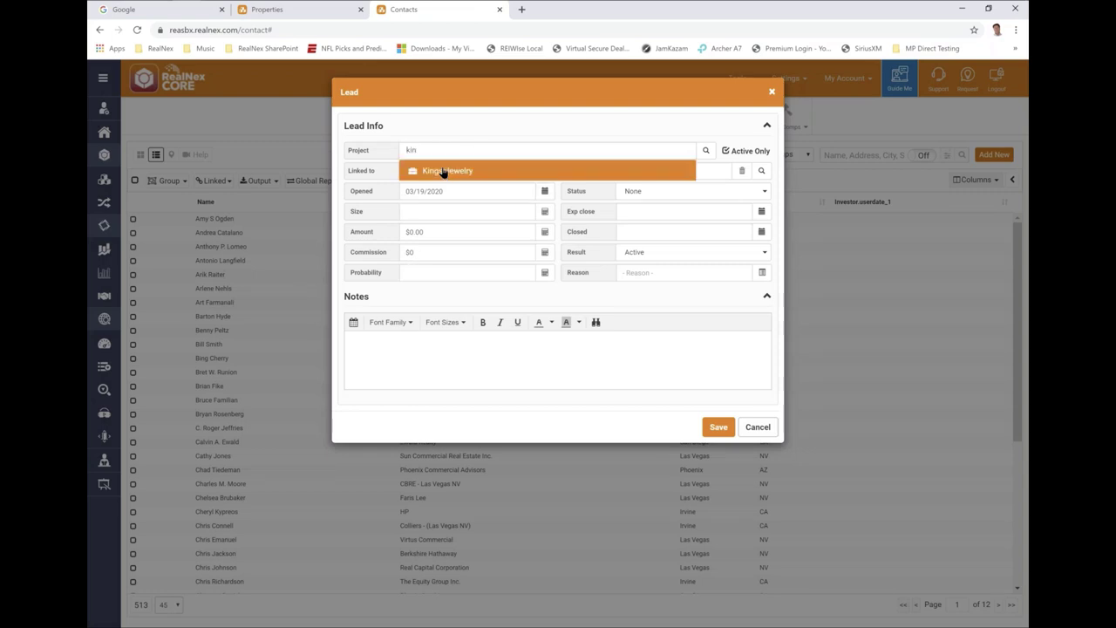
click(450, 172)
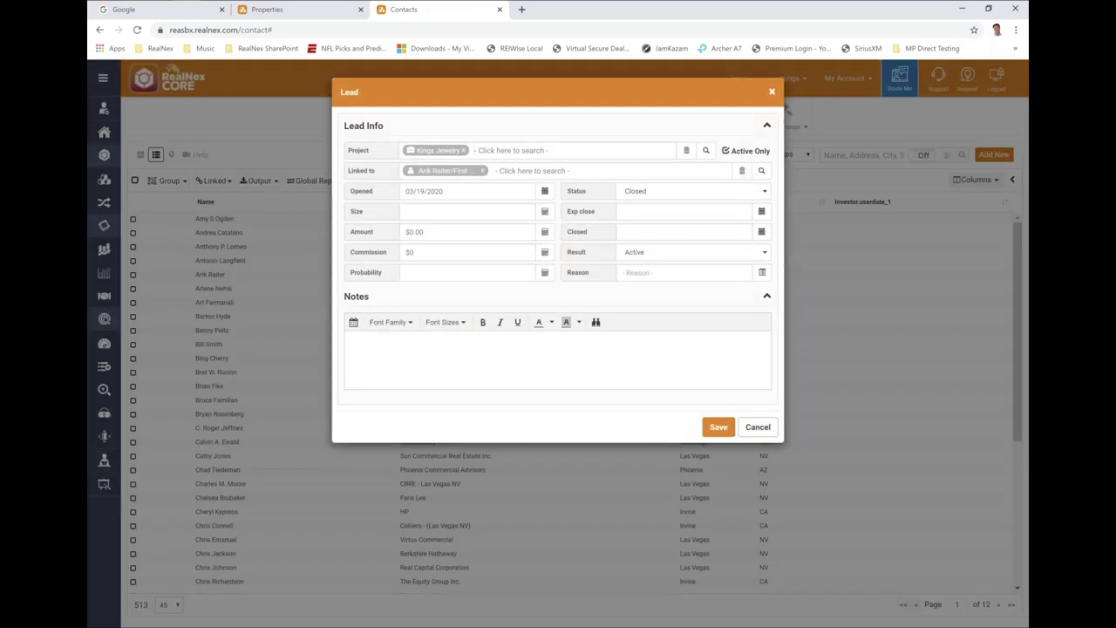
- Enter the lead's size as 4,500 and amount as 12
click(426, 211)
text(4,500)
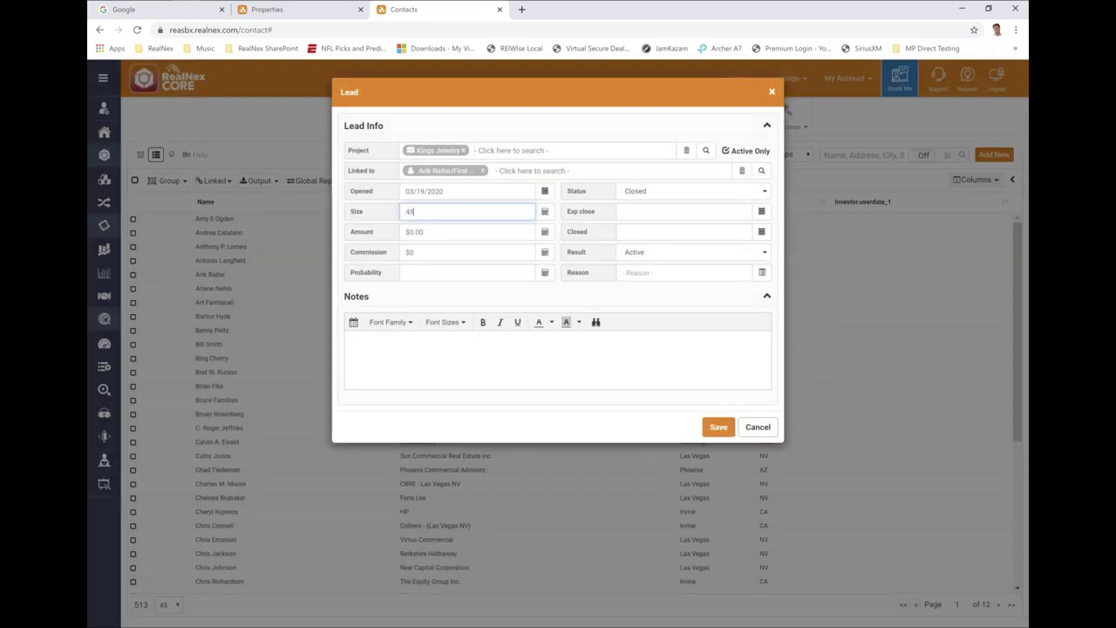
key(Tab)
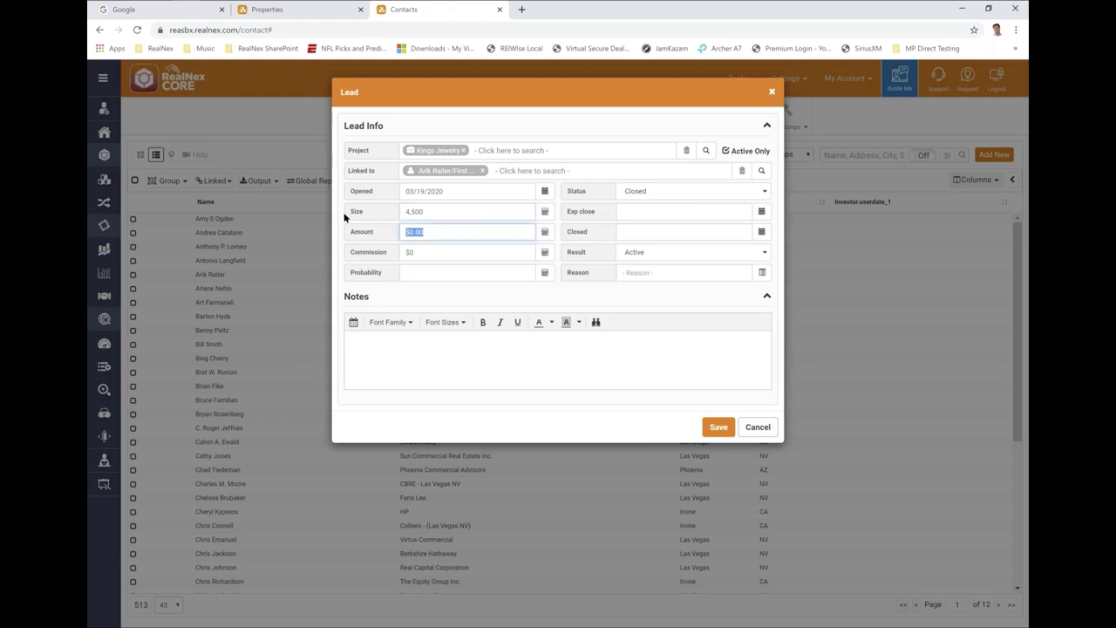
text(12)
- Discard the unsaved lead and go to the Properties list
click(758, 427)
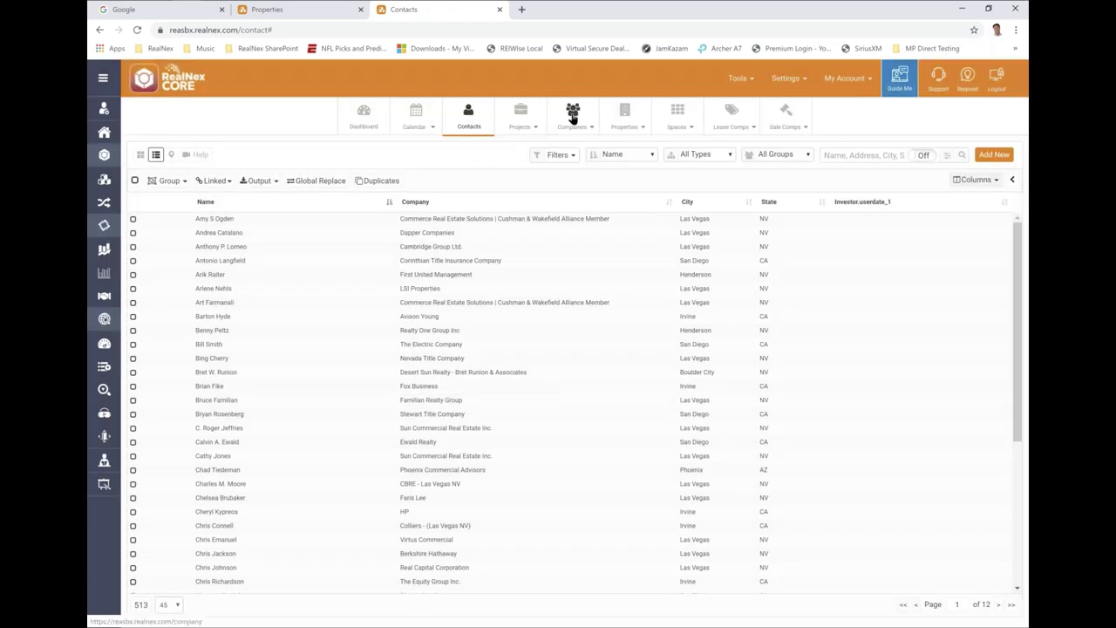
click(621, 118)
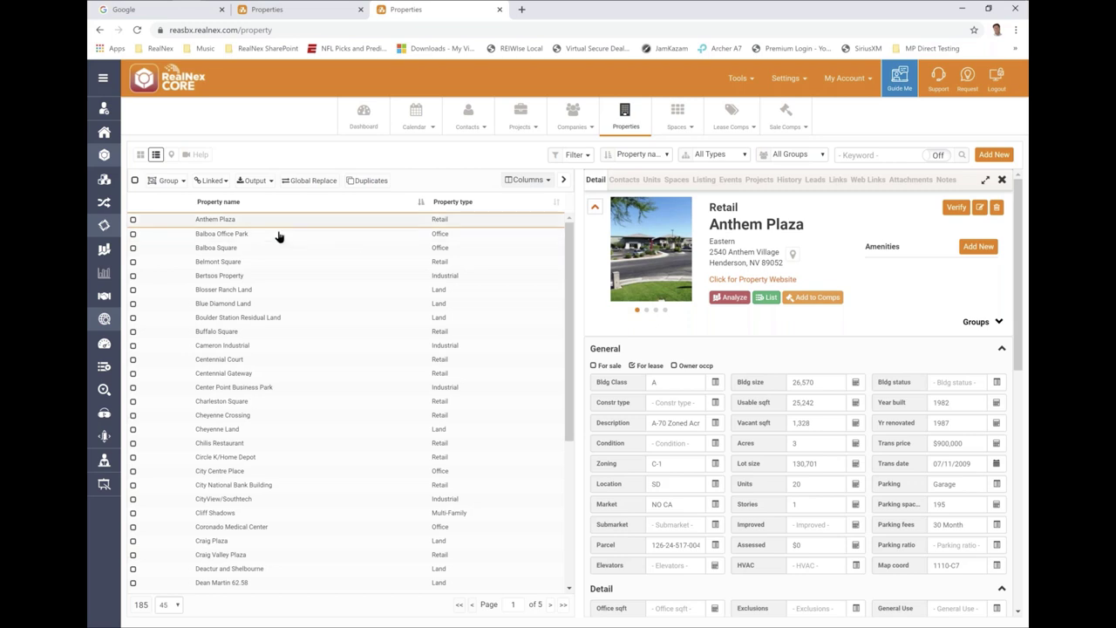
- Show the properties as a name-and-type list and open Buffalo Square's details
click(562, 181)
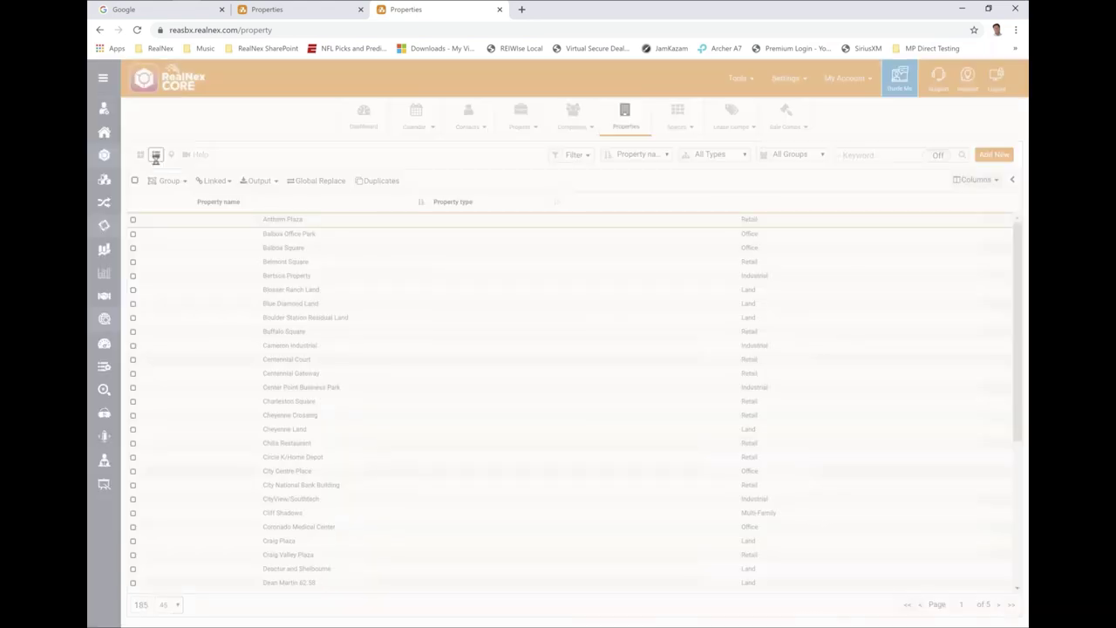
click(137, 156)
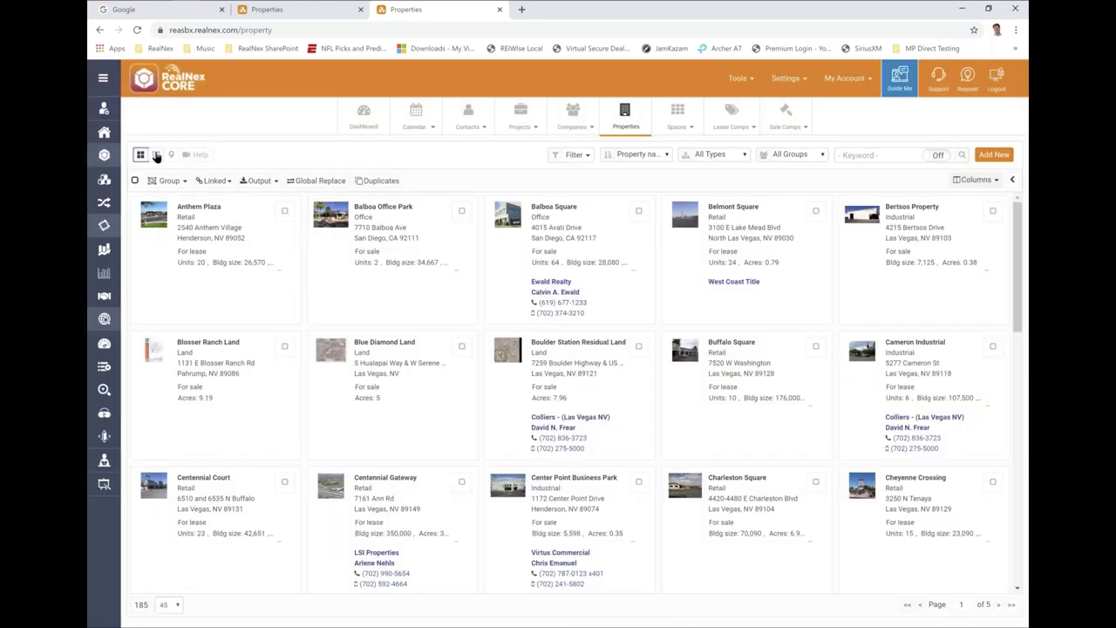
click(155, 155)
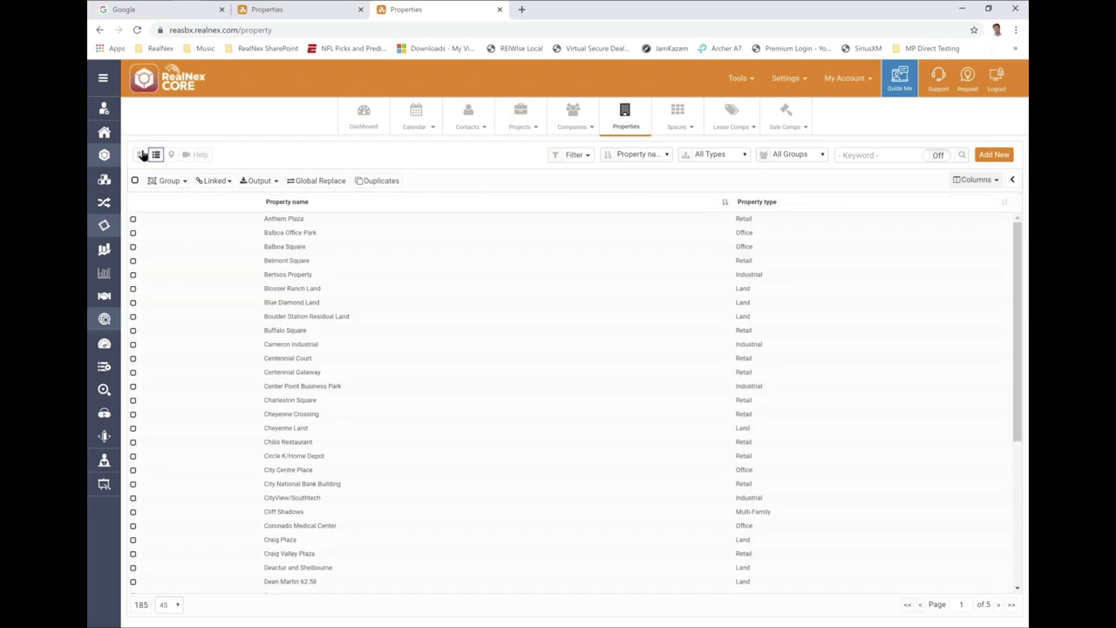
click(140, 156)
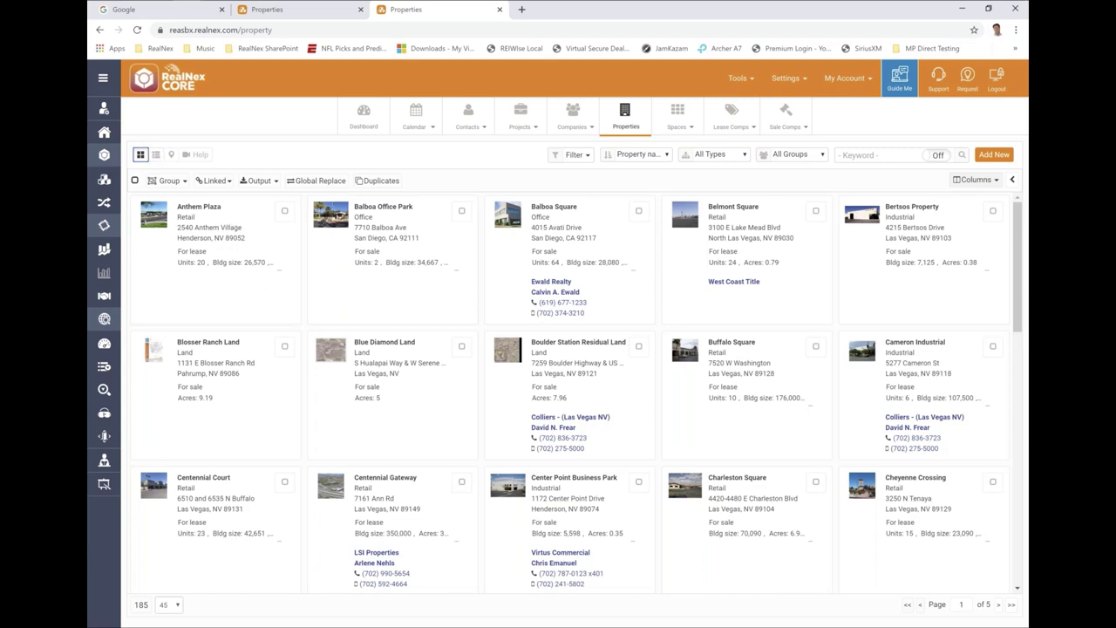
click(1013, 180)
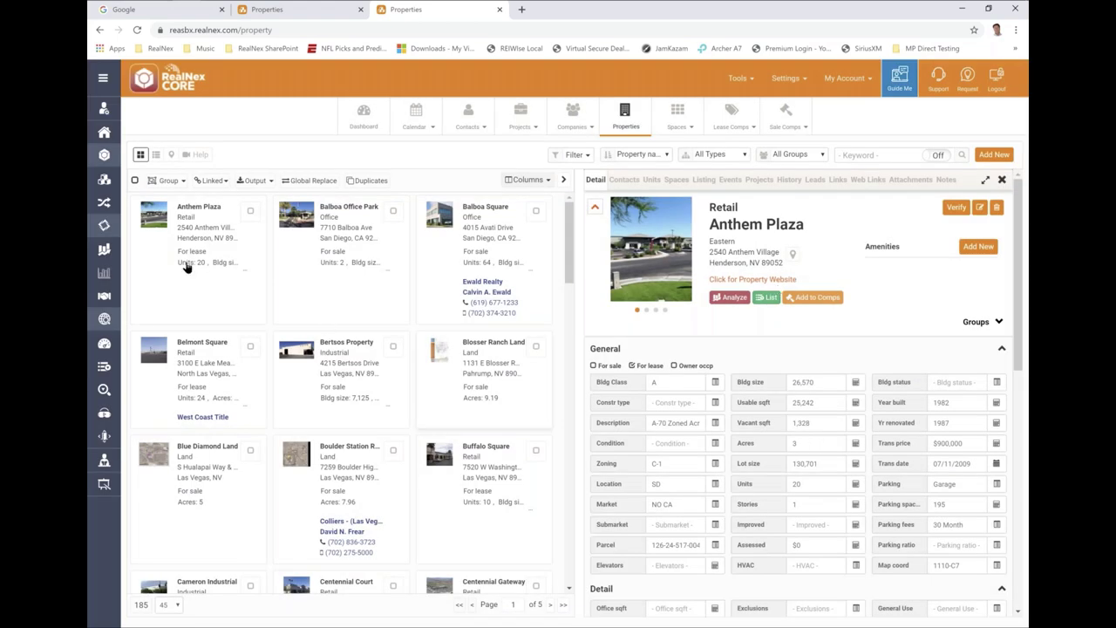
click(158, 154)
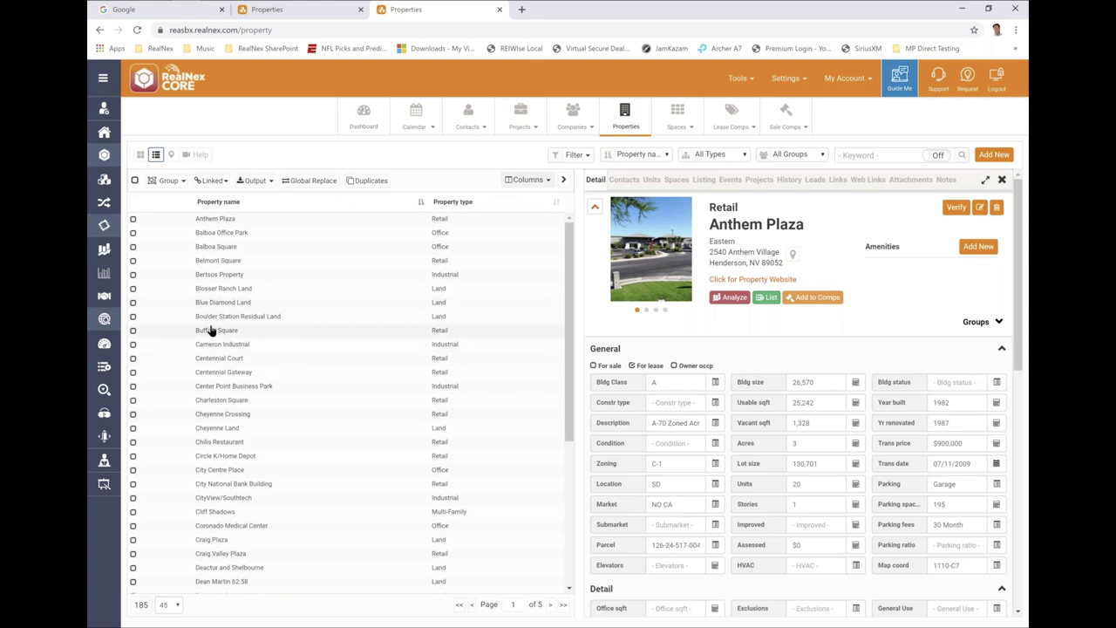
click(210, 330)
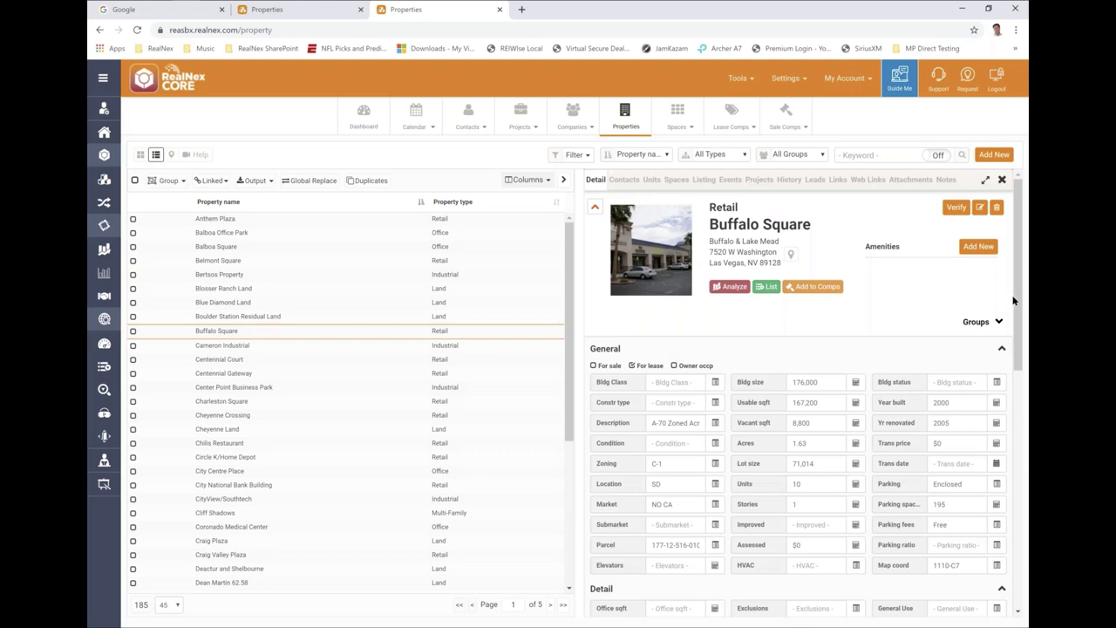
drag(1014, 300, 1029, 301)
- View the linked contacts for Buffalo Square and Anthem Plaza, then for Balboa Office Park
click(623, 180)
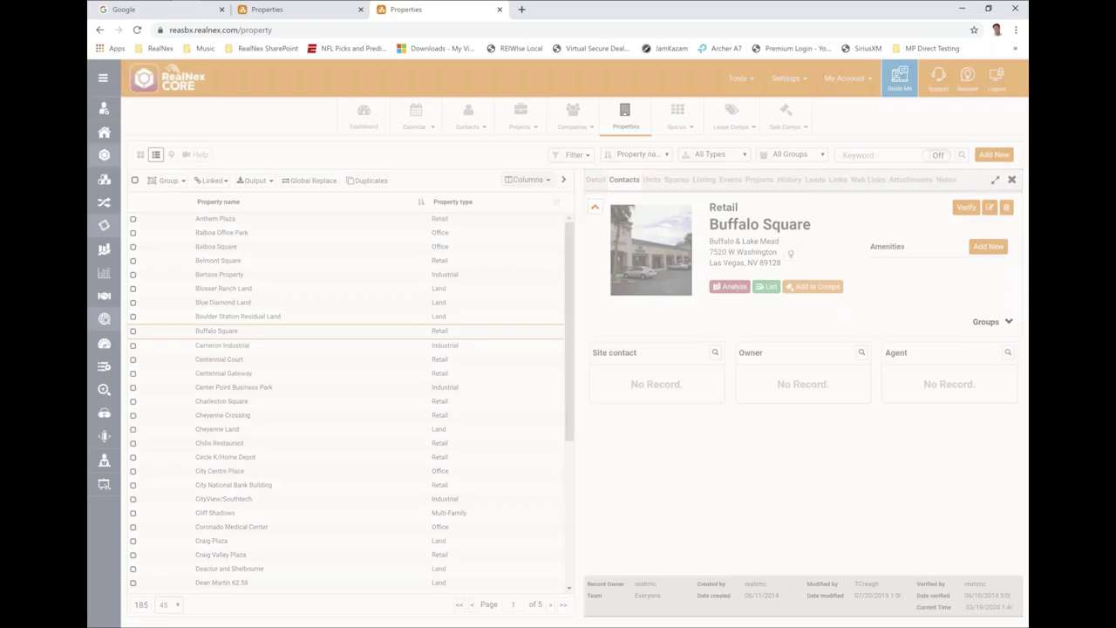
click(230, 220)
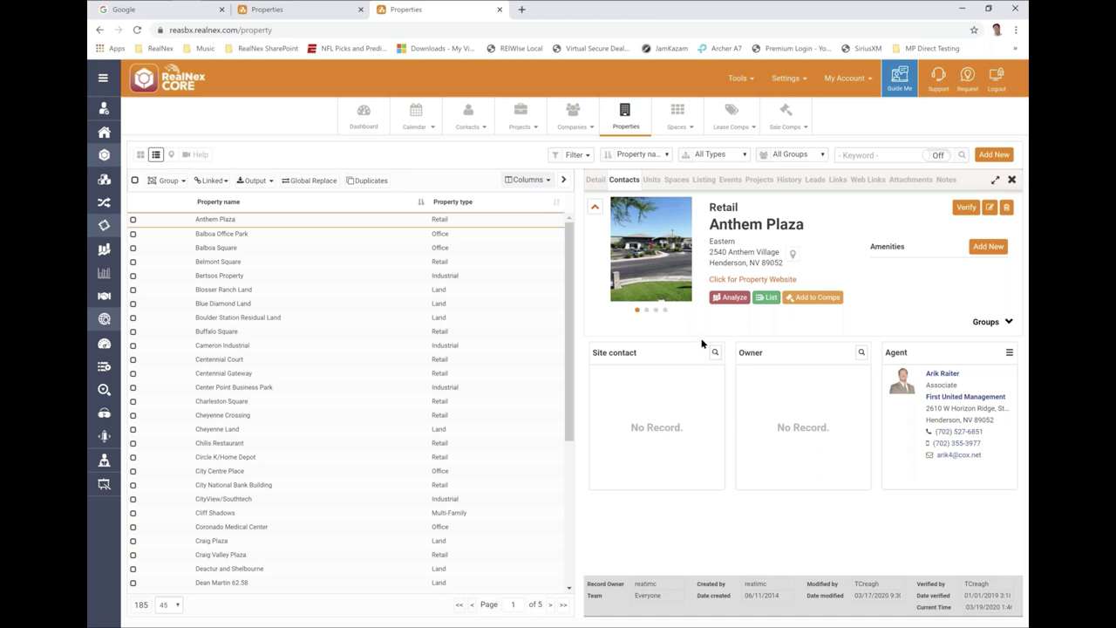
mouse_move(633, 259)
click(1008, 354)
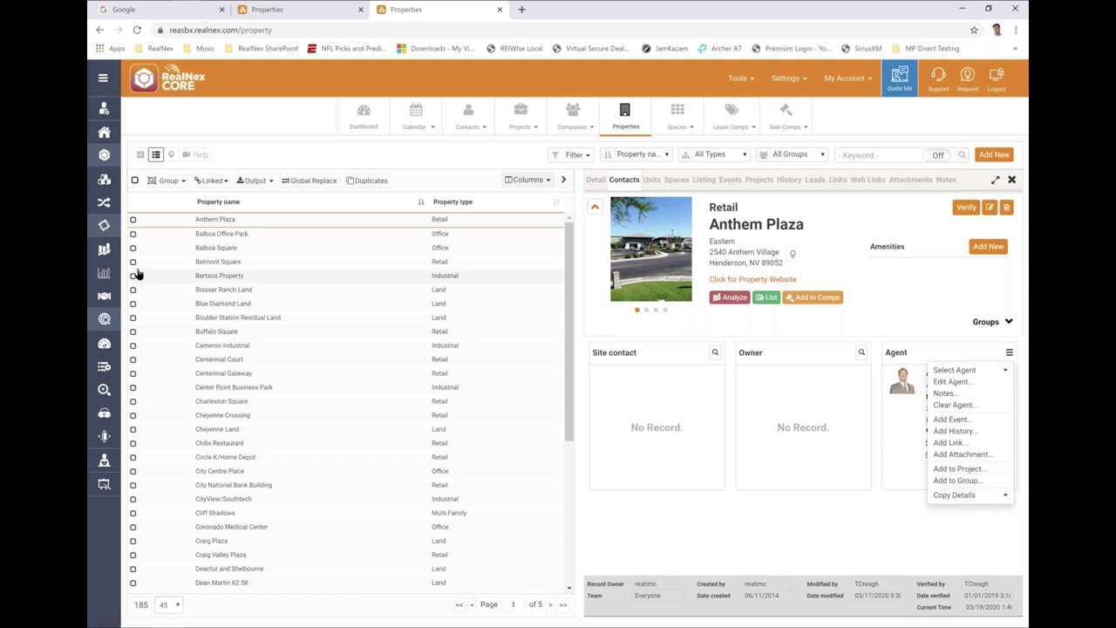
click(214, 234)
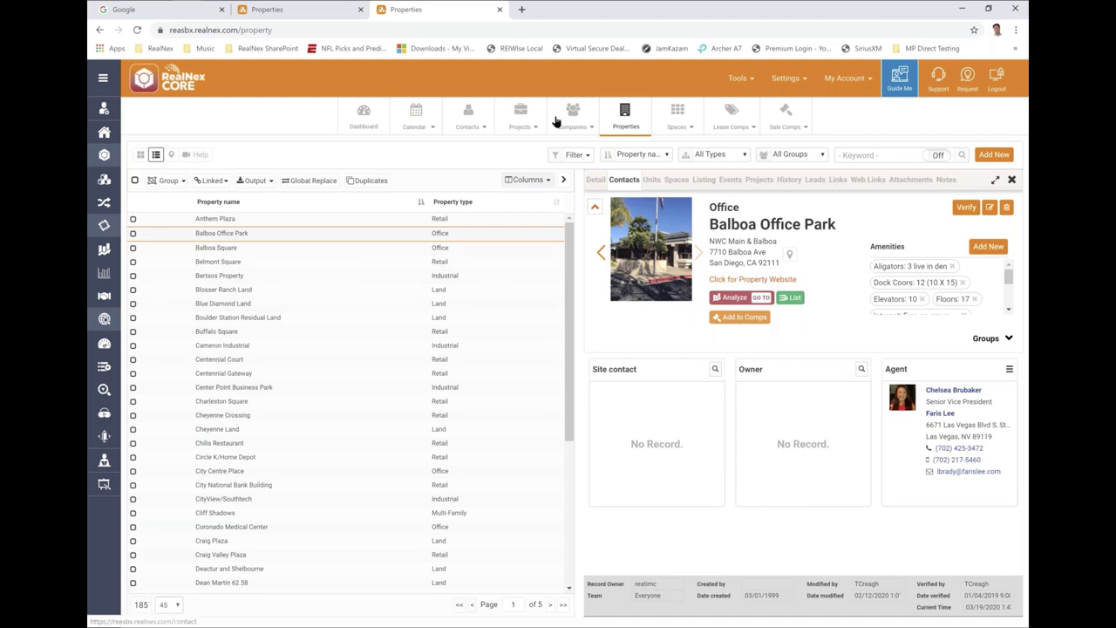
right_click(468, 113)
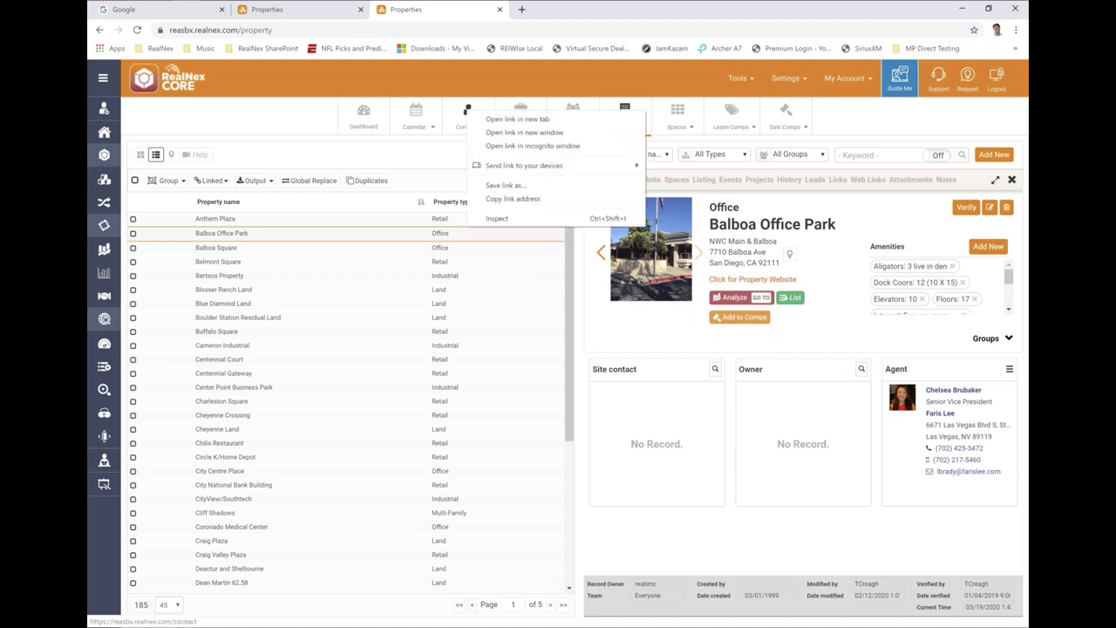
click(518, 132)
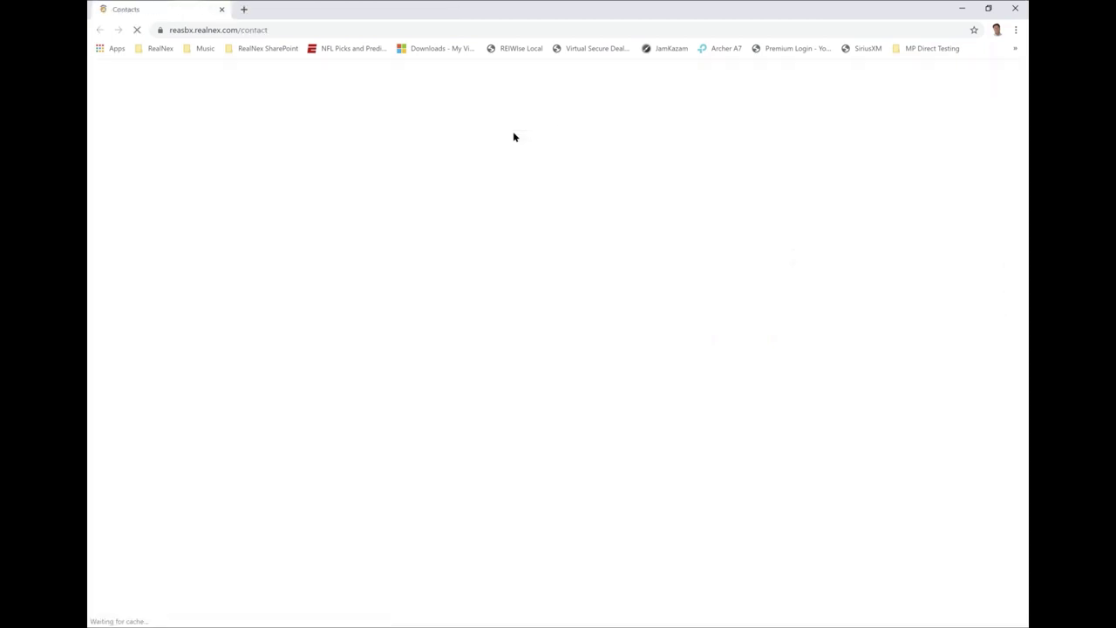
drag(445, 15, 567, 27)
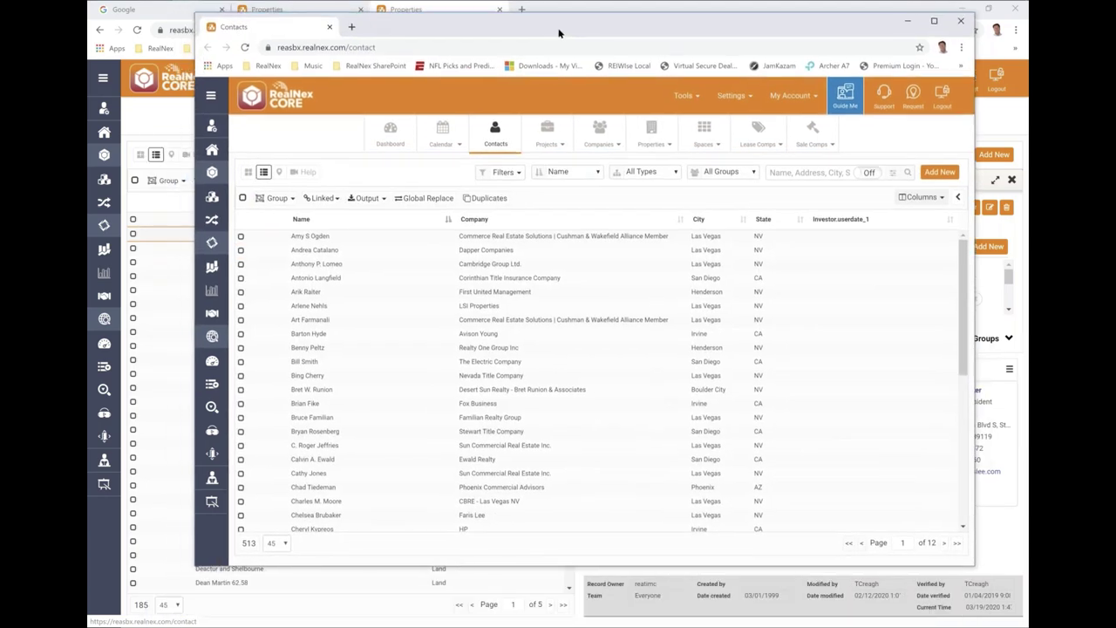
drag(769, 17, 790, 15)
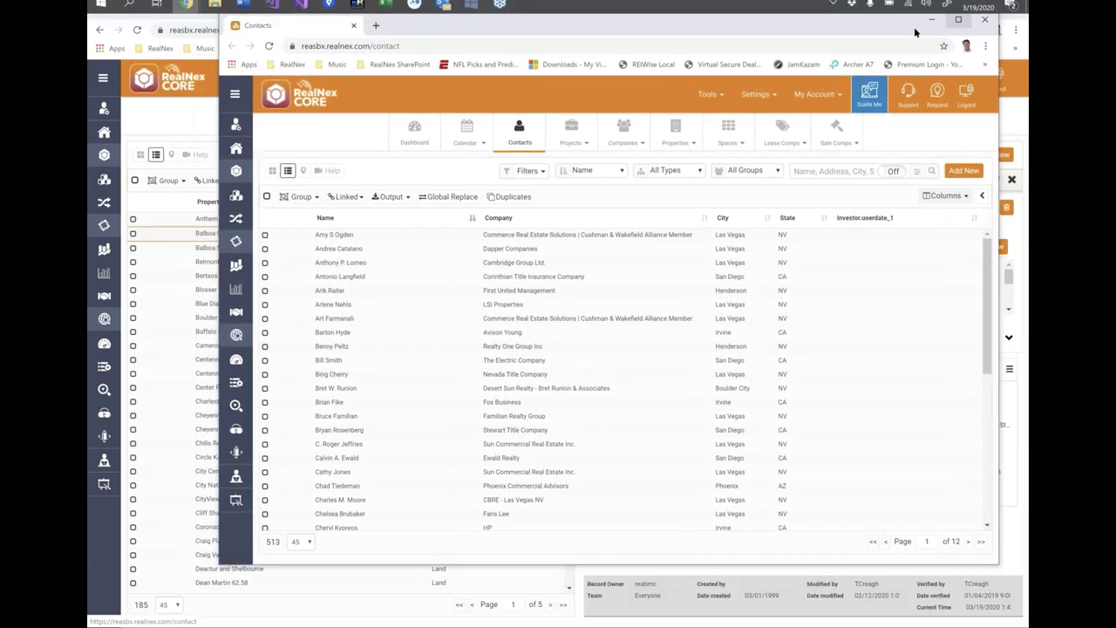
click(986, 19)
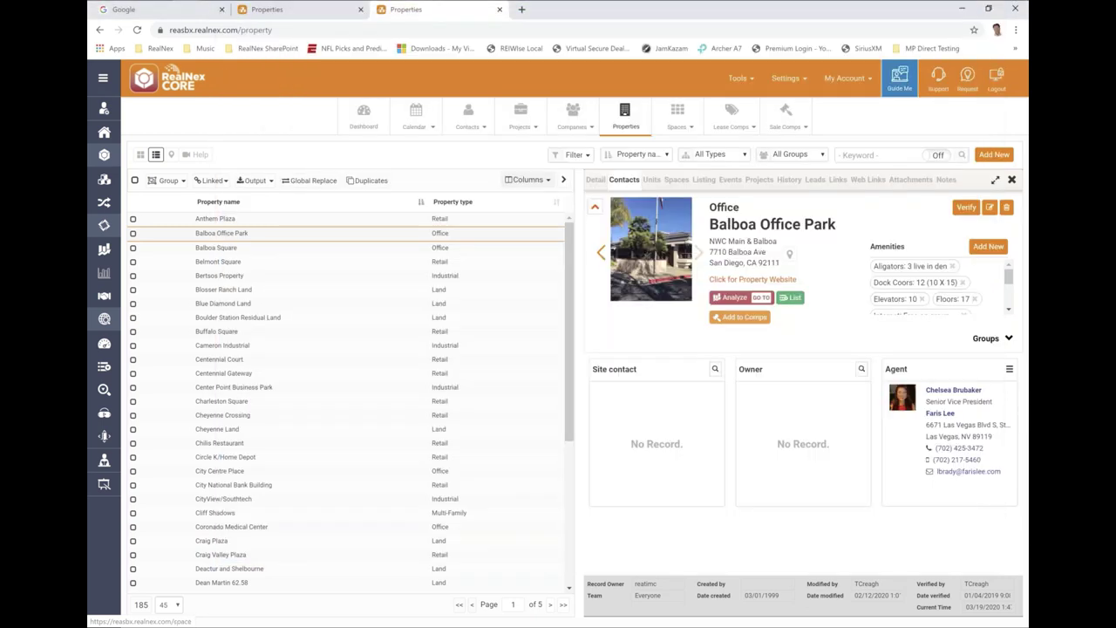
click(485, 128)
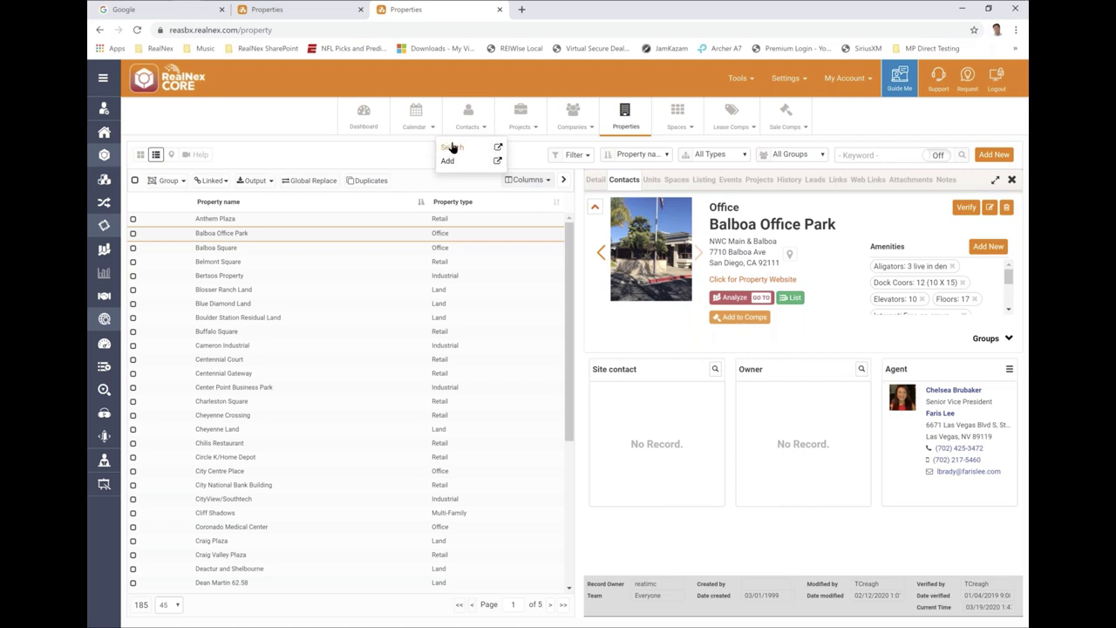
click(498, 150)
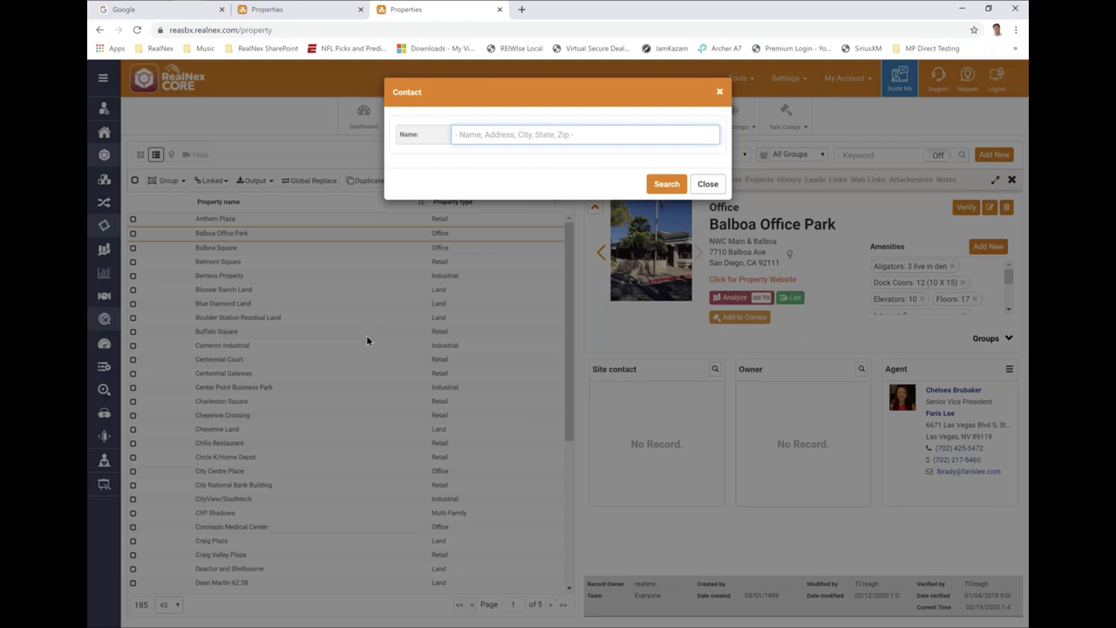
key(Return)
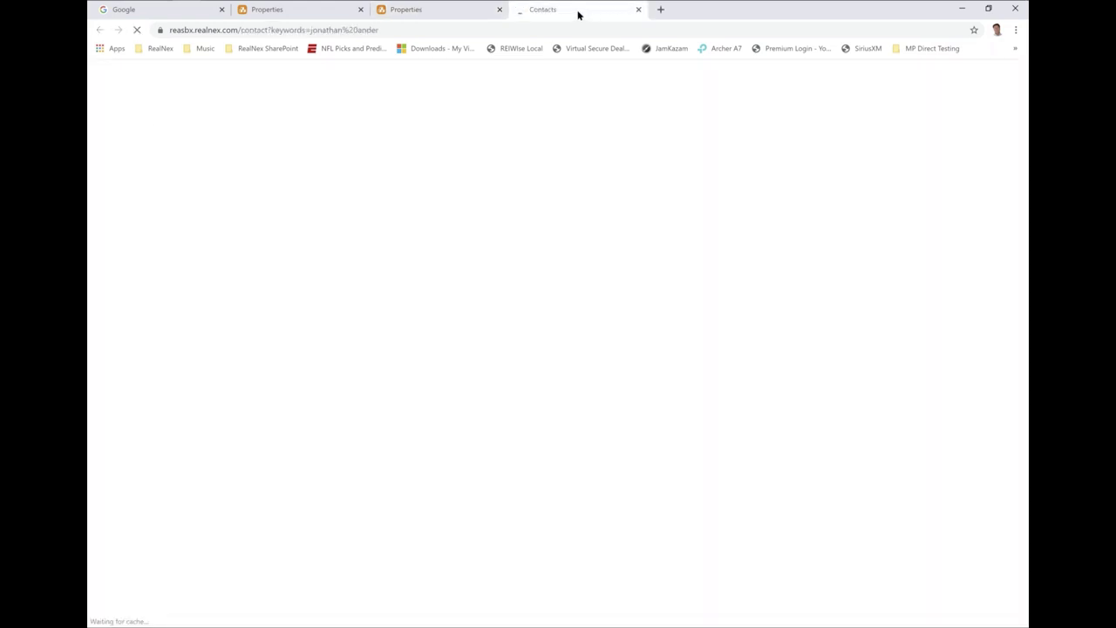
drag(577, 13, 880, 42)
click(987, 43)
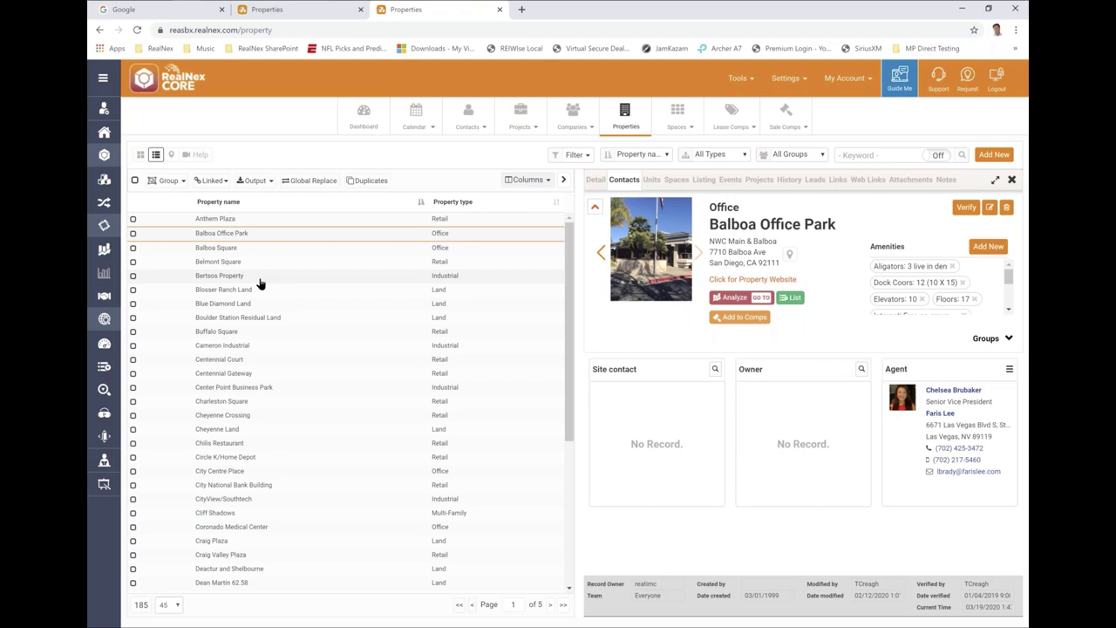
- Go to the Contacts list and open the first contact's profile side panel
click(467, 118)
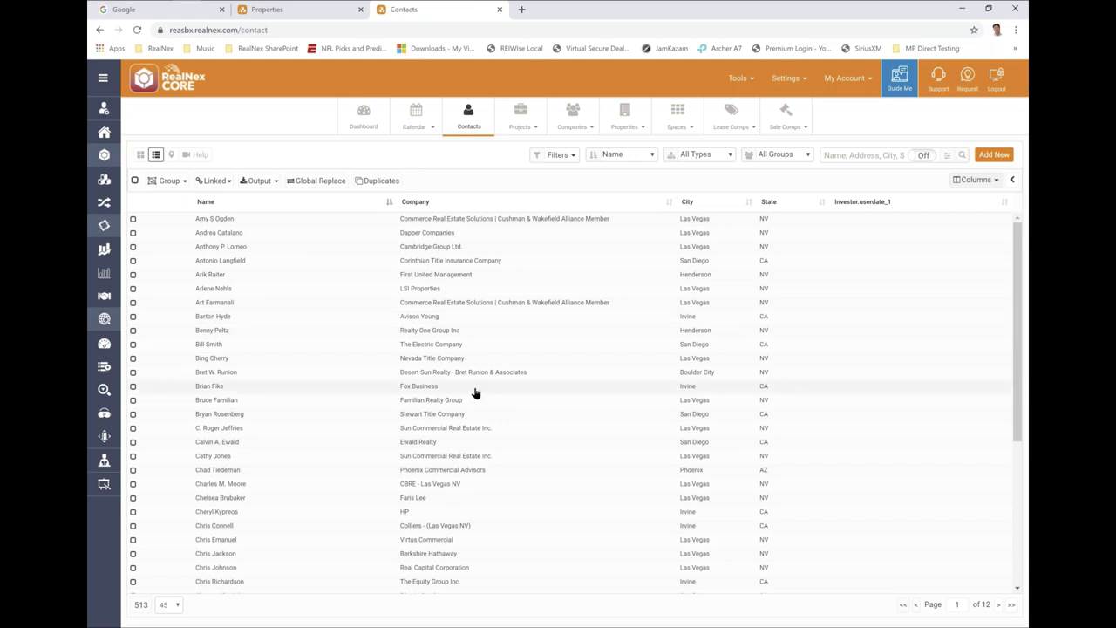
click(1013, 181)
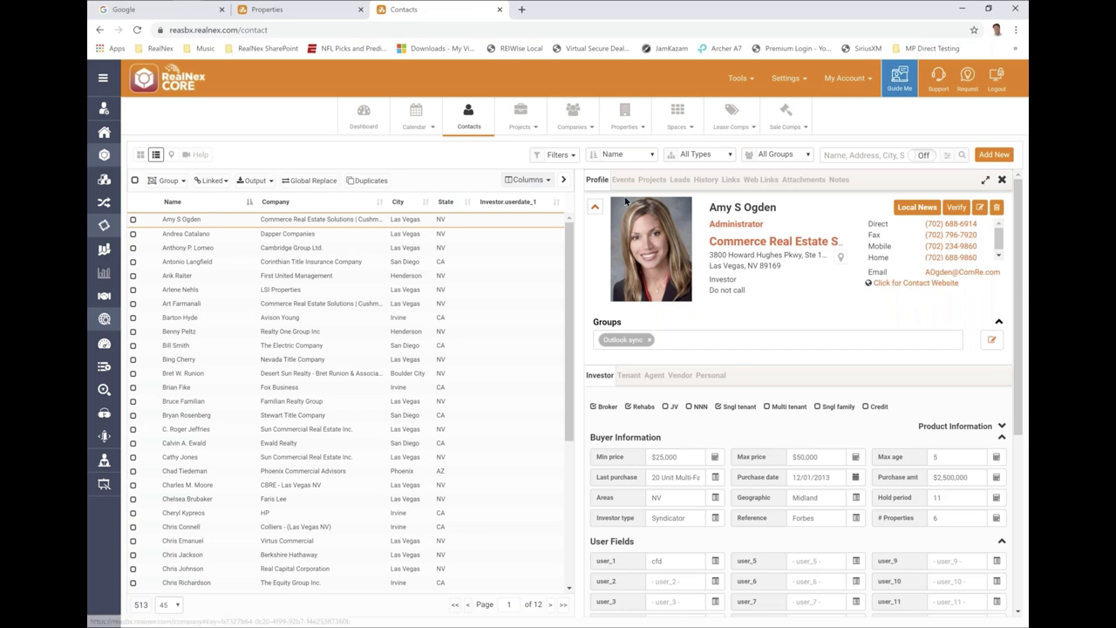
click(958, 210)
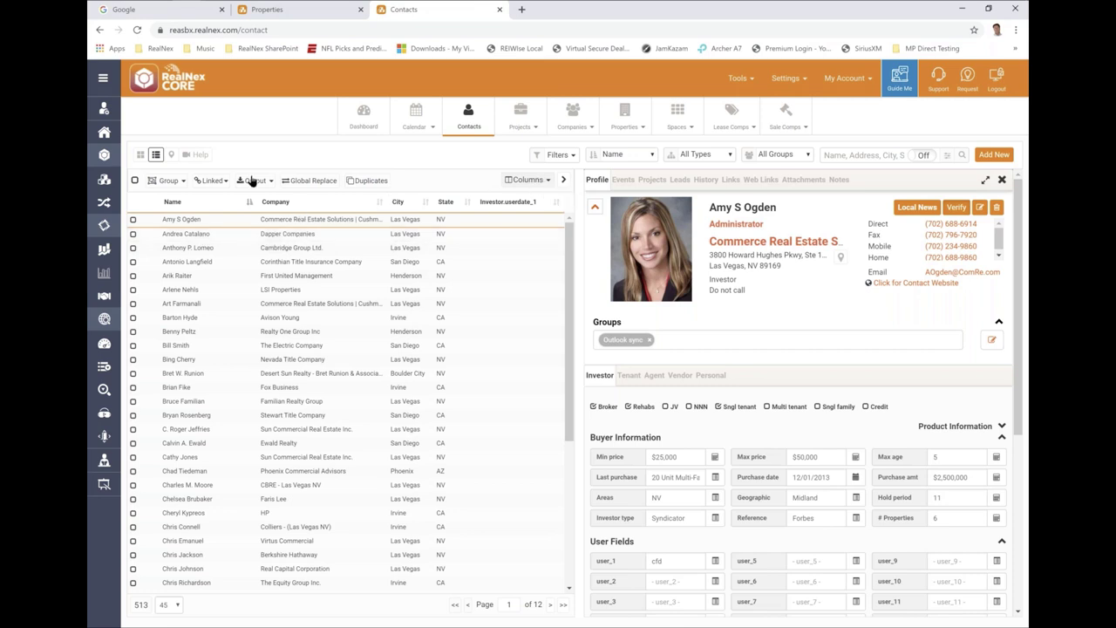
- Add Date verified from the Administration group as the first column
click(545, 180)
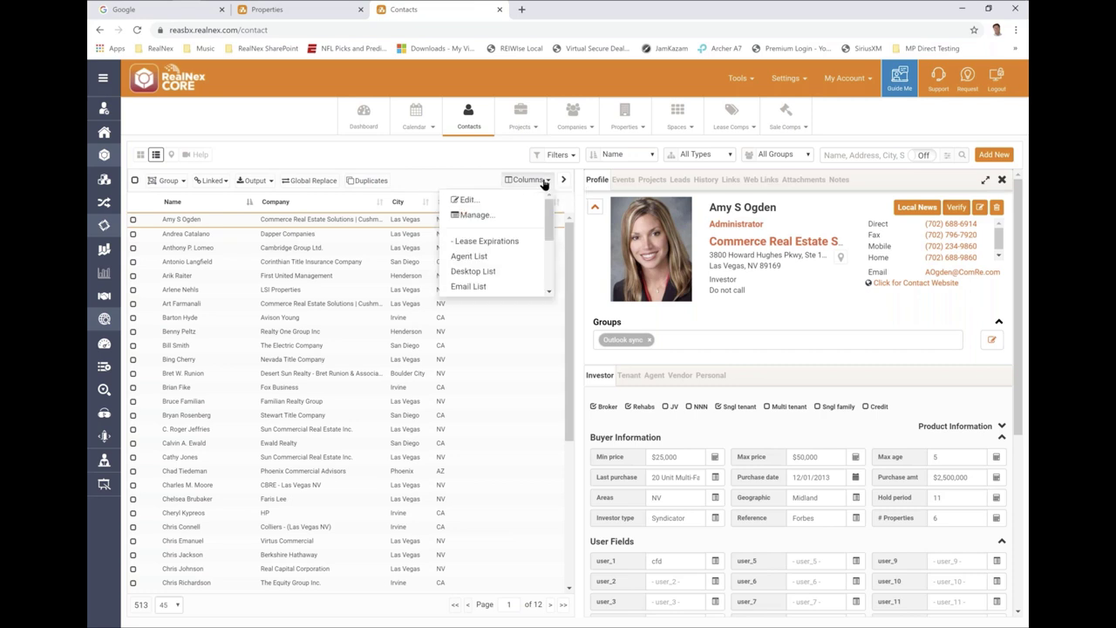
click(468, 203)
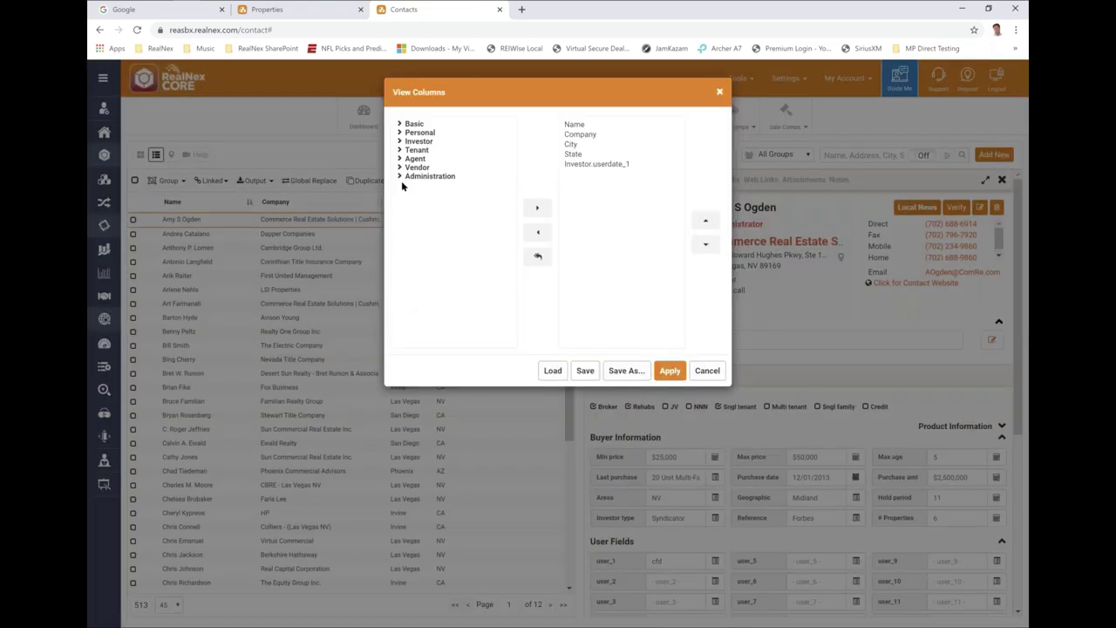
click(401, 179)
click(423, 215)
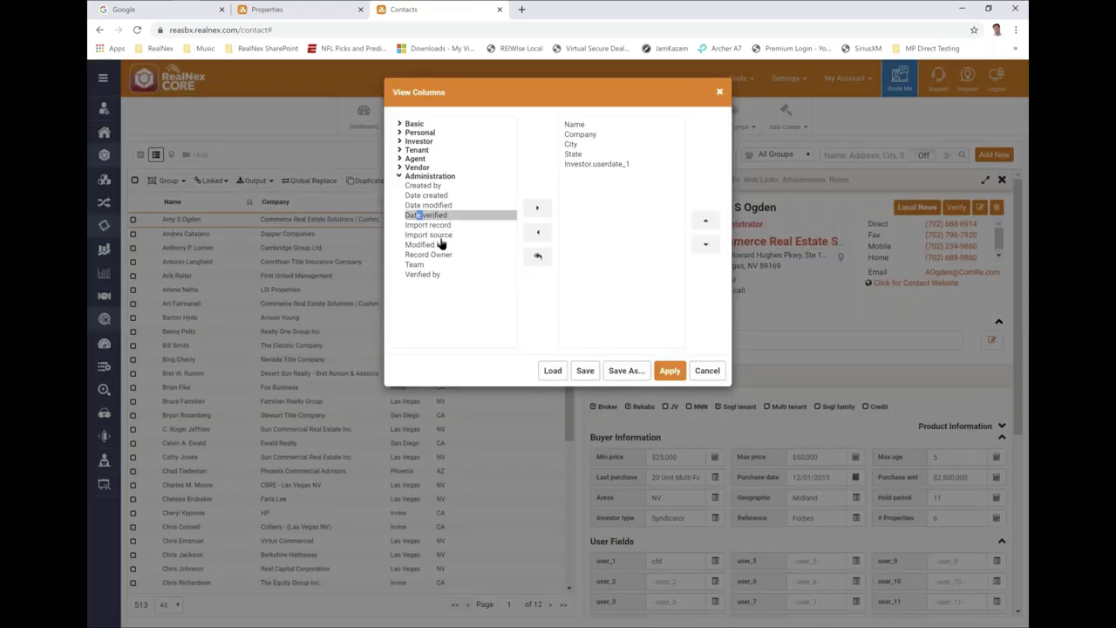
click(537, 207)
click(582, 173)
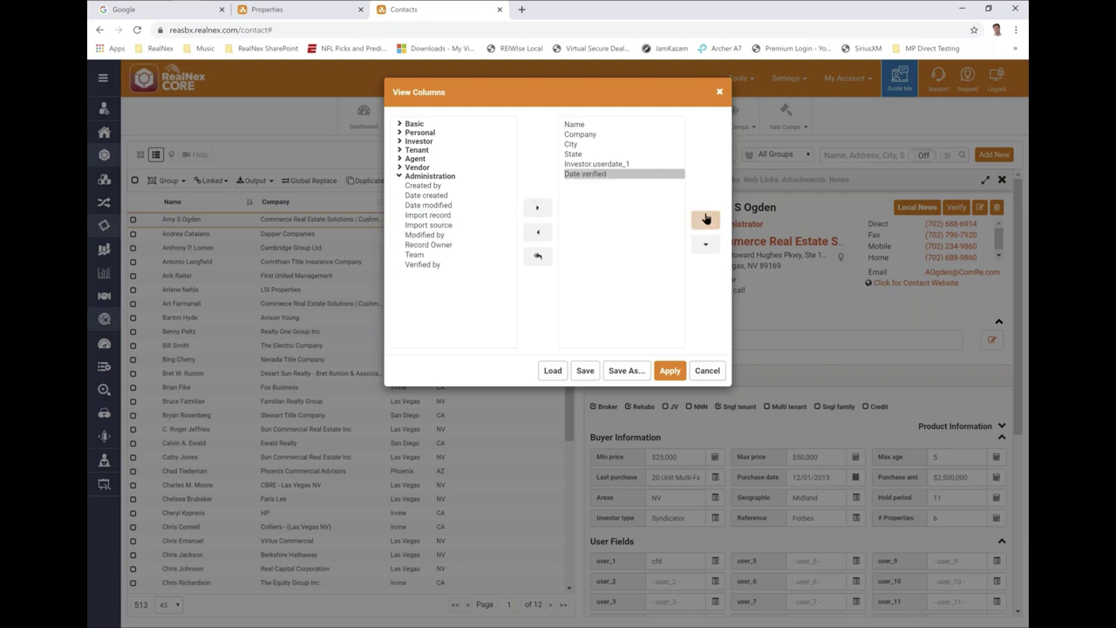
click(705, 220)
click(705, 219)
click(705, 220)
click(705, 220)
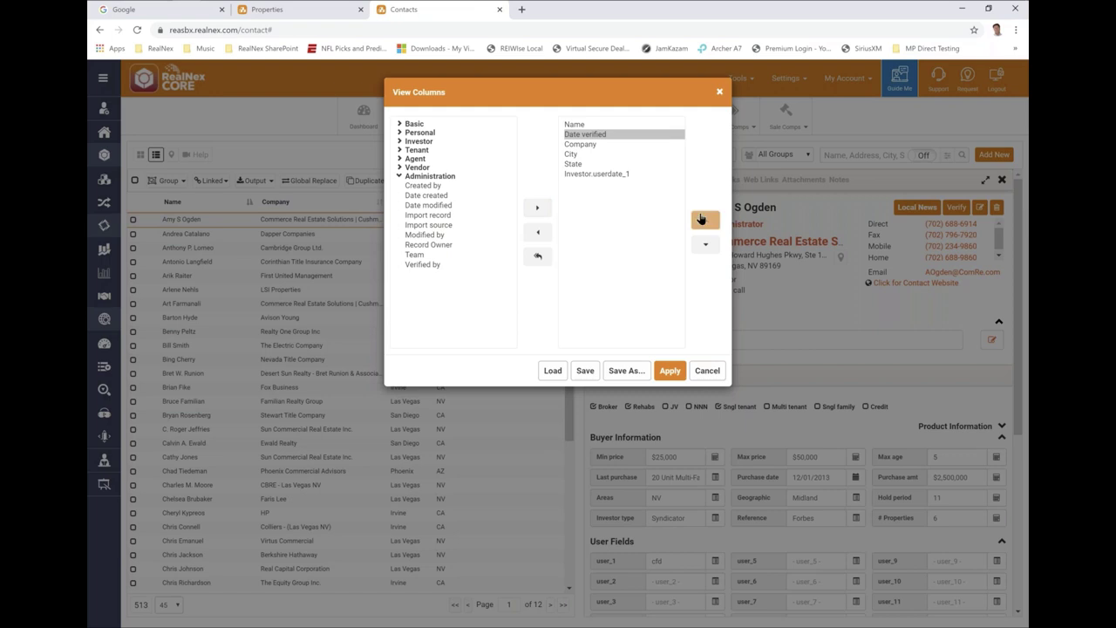
click(706, 220)
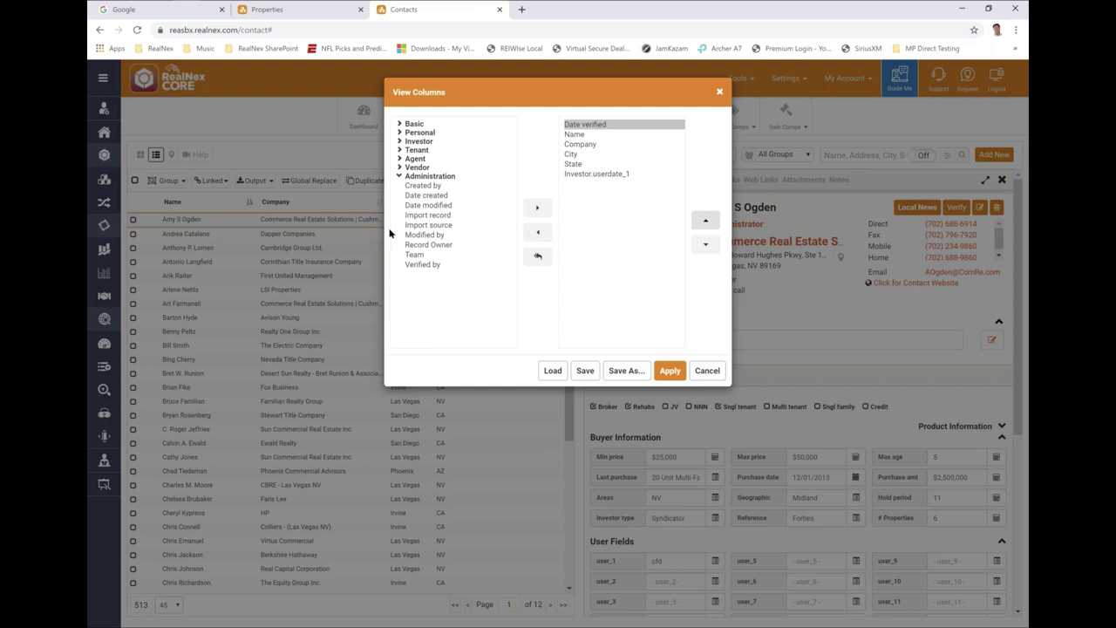
- Add Verified by right after Date verified and apply the new column order
click(427, 267)
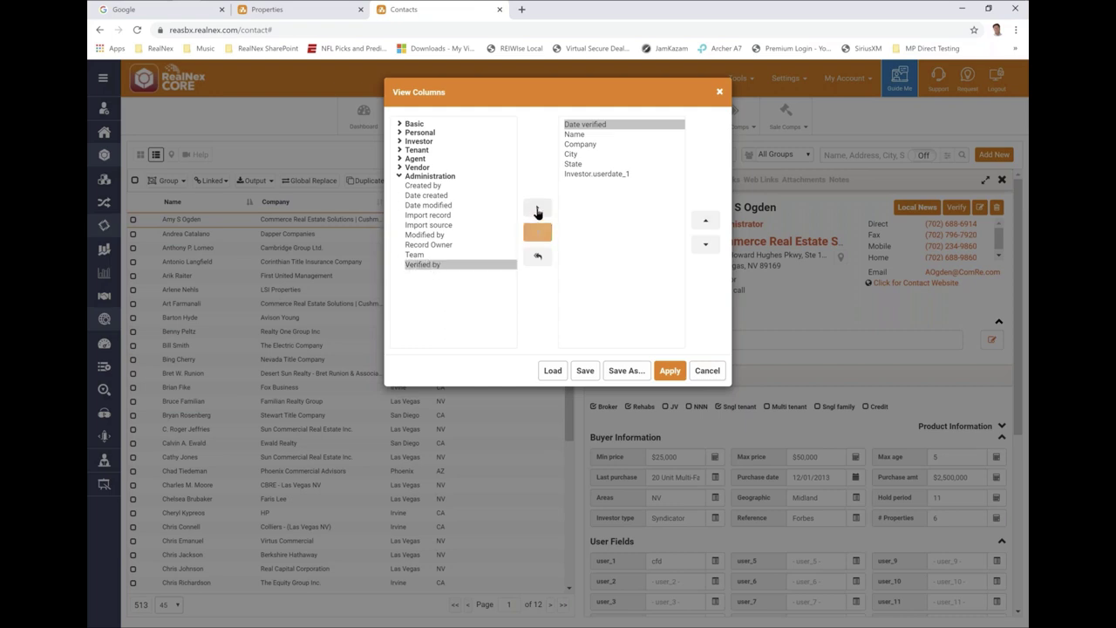
click(537, 208)
click(582, 184)
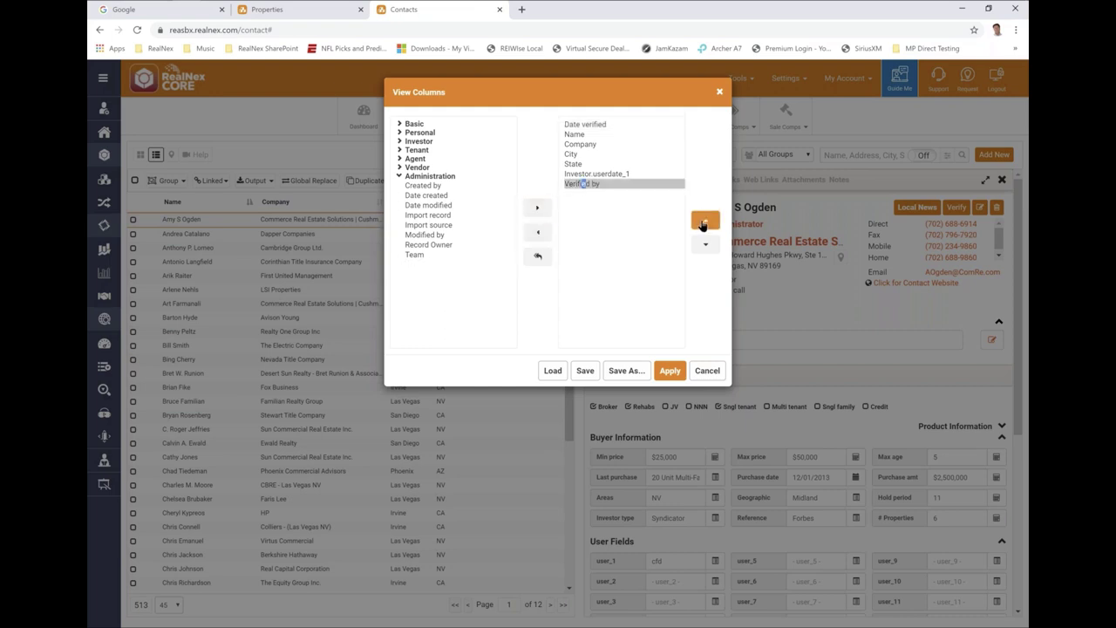
click(704, 221)
click(704, 221)
click(704, 221)
click(703, 222)
click(702, 222)
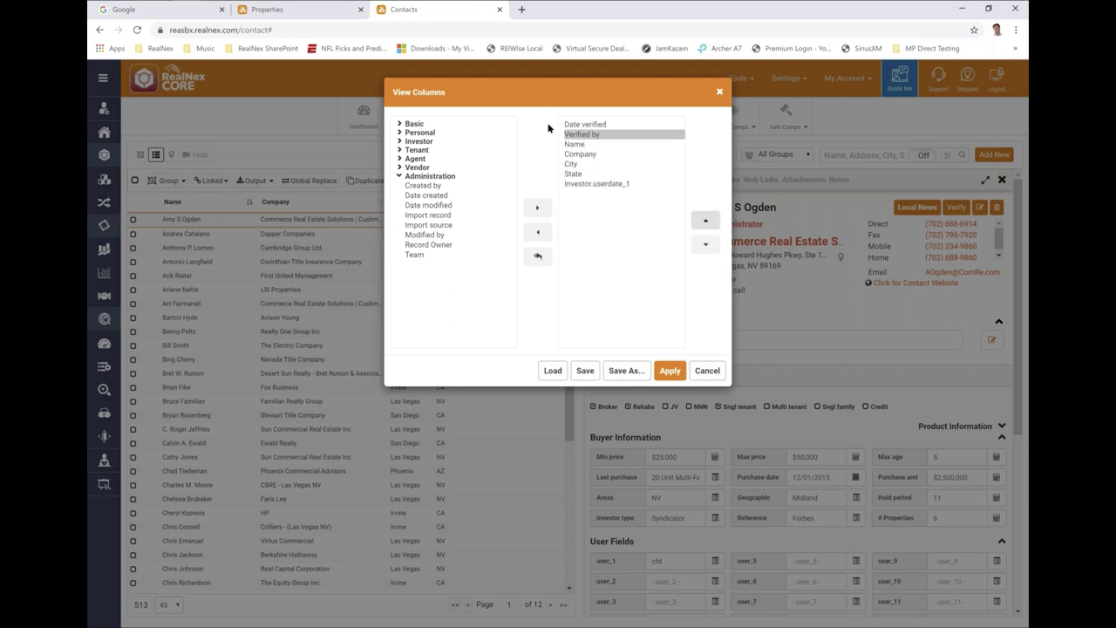
click(668, 372)
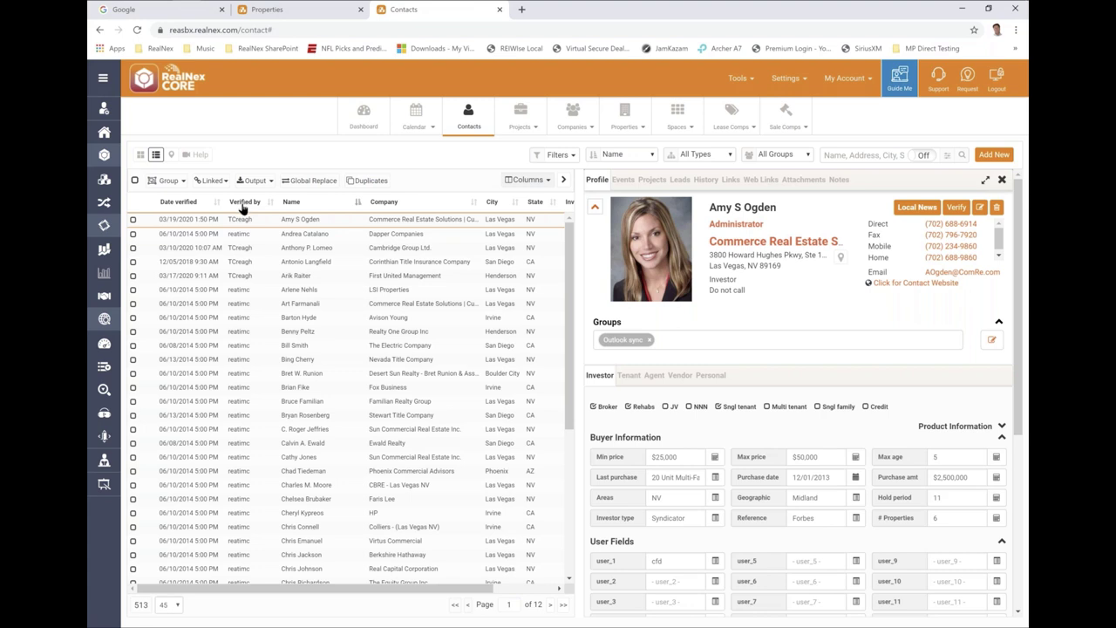
- Sort contacts by Date verified and page forward to page 5 of 12
click(183, 202)
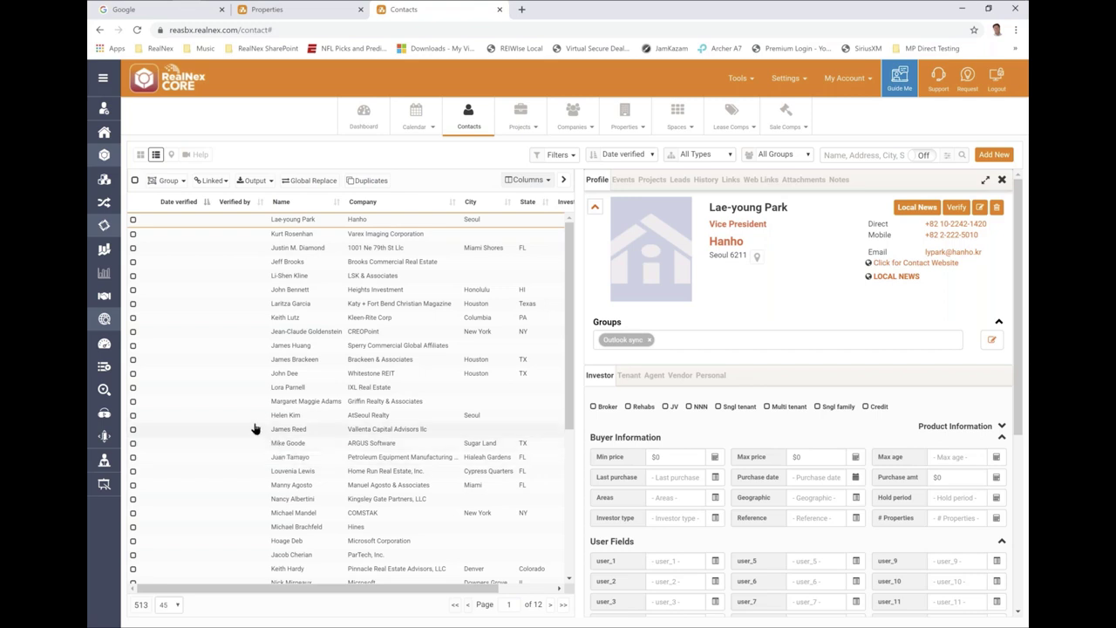
scroll(240, 428, down, 3)
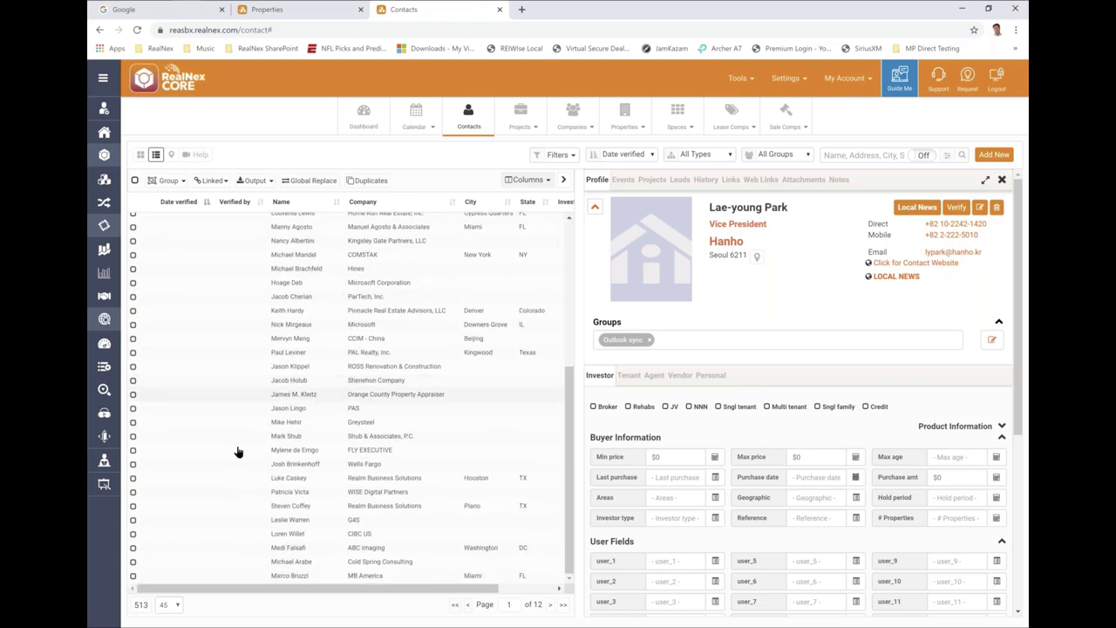
click(549, 604)
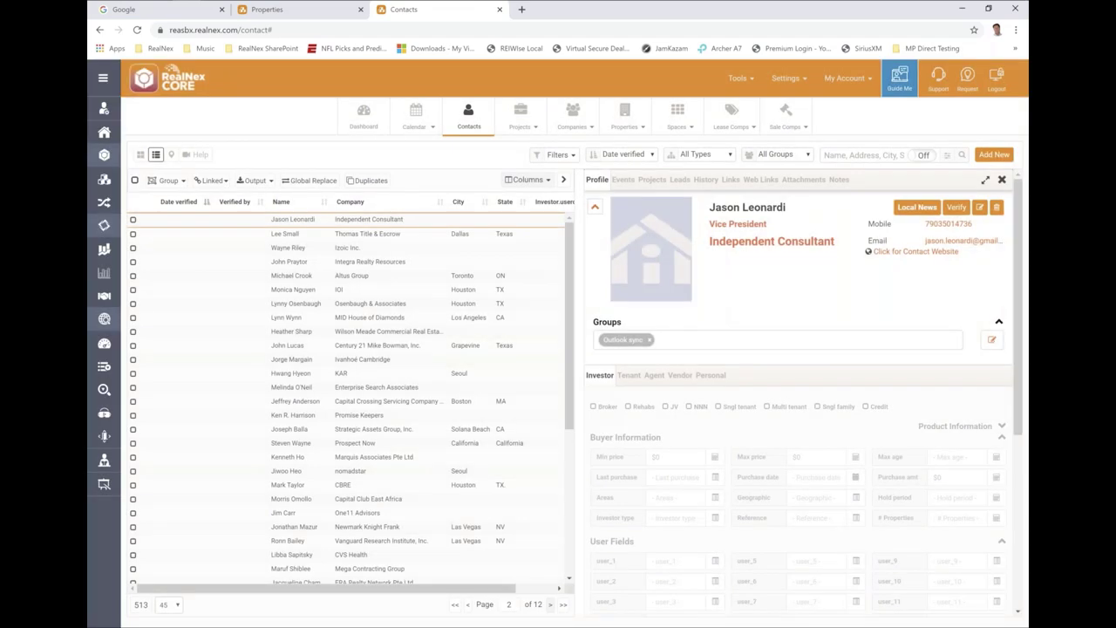
click(549, 604)
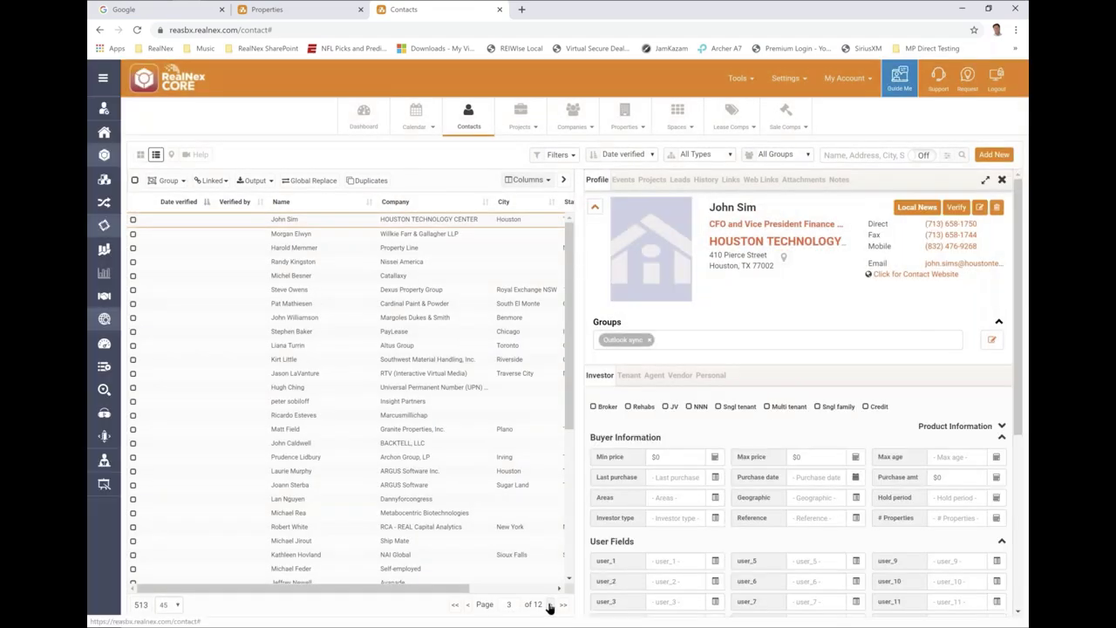
click(549, 605)
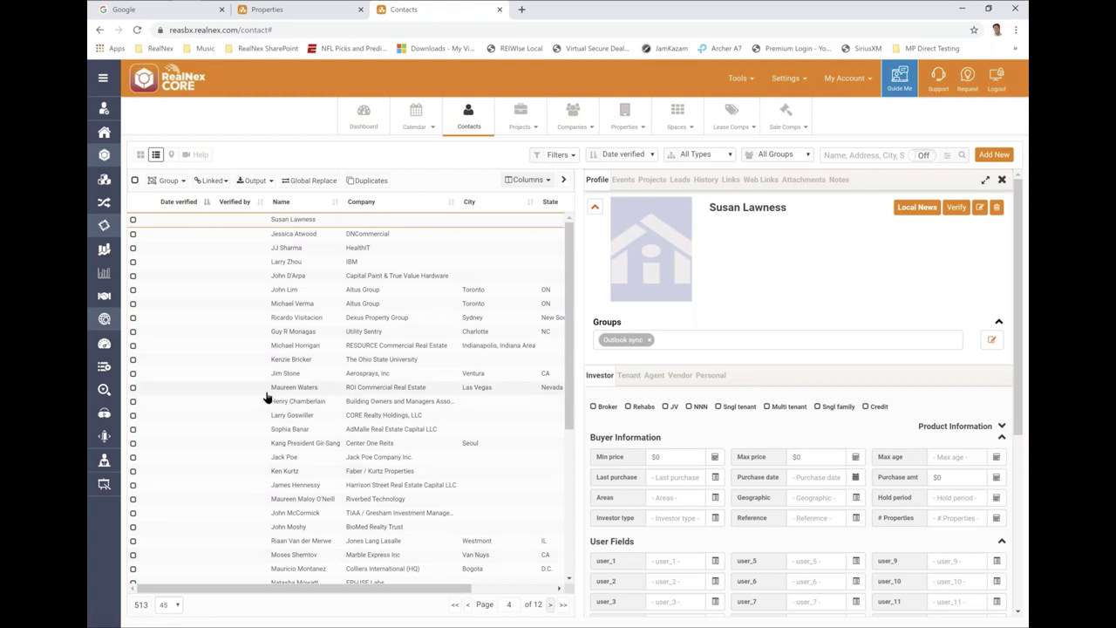
click(548, 604)
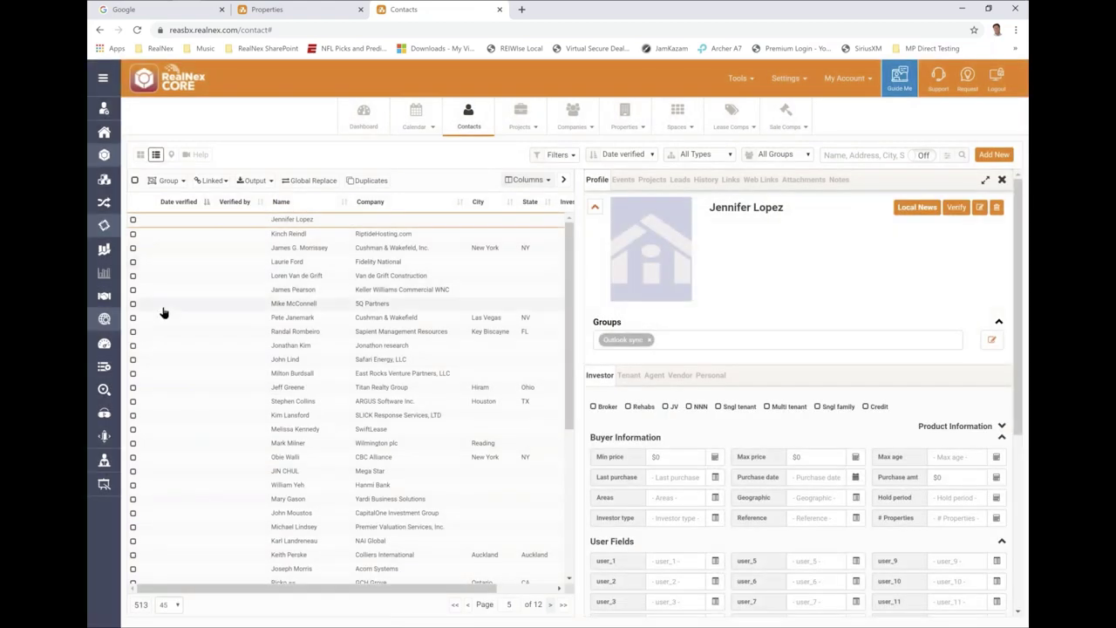
- Open the New York Cushman & Wakefield managing director's contact profile and its project options
click(258, 251)
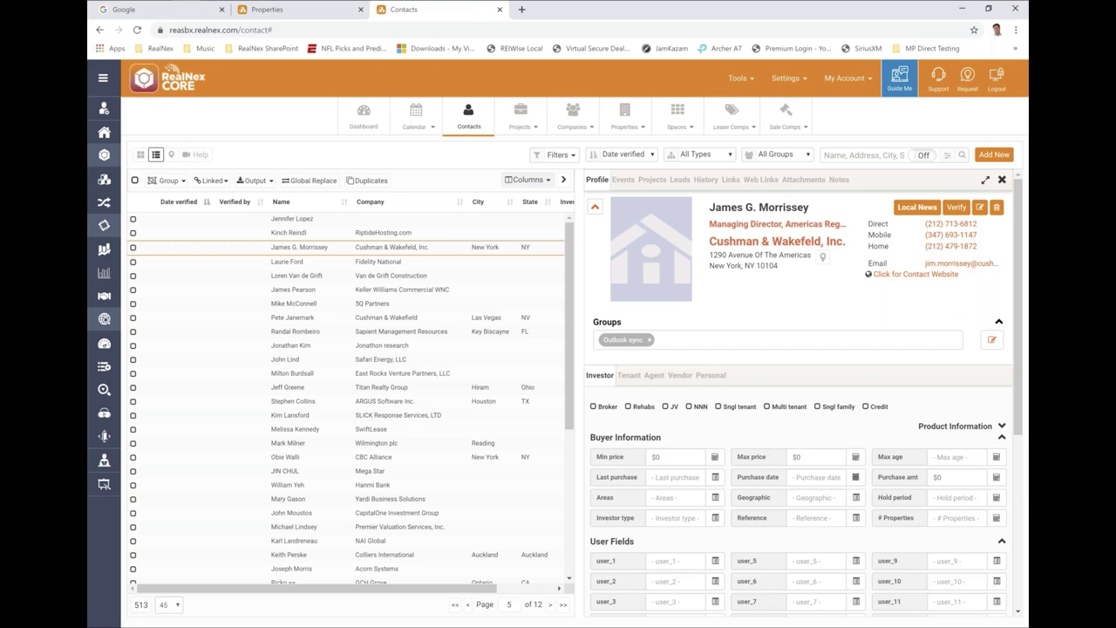
click(532, 129)
- Create a For Sale project with project type For Sale
click(502, 162)
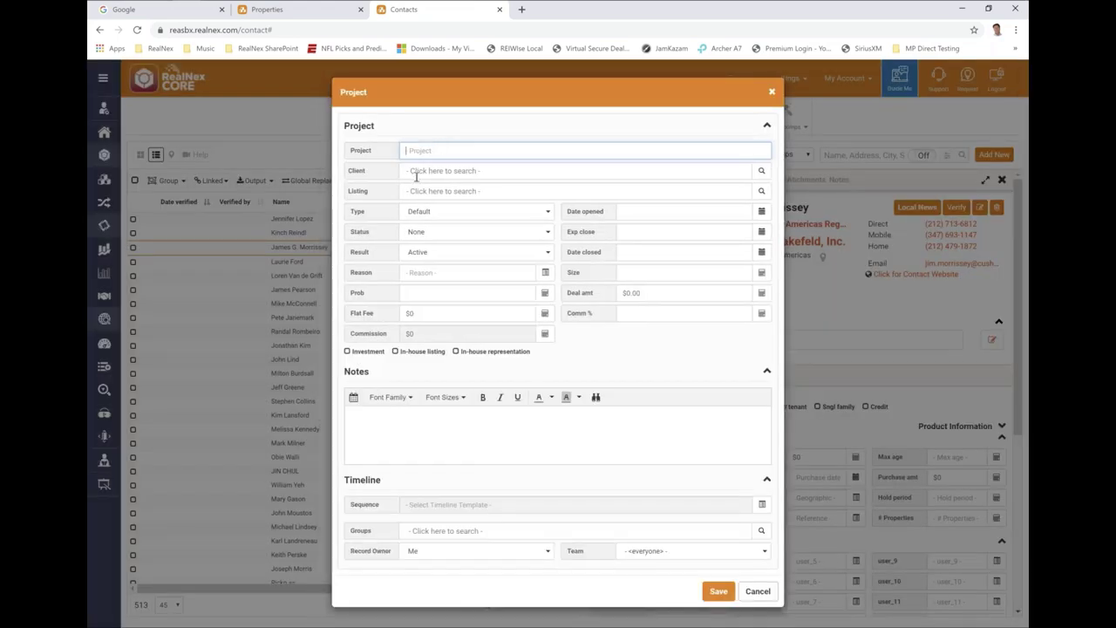
text(For Sale)
click(426, 212)
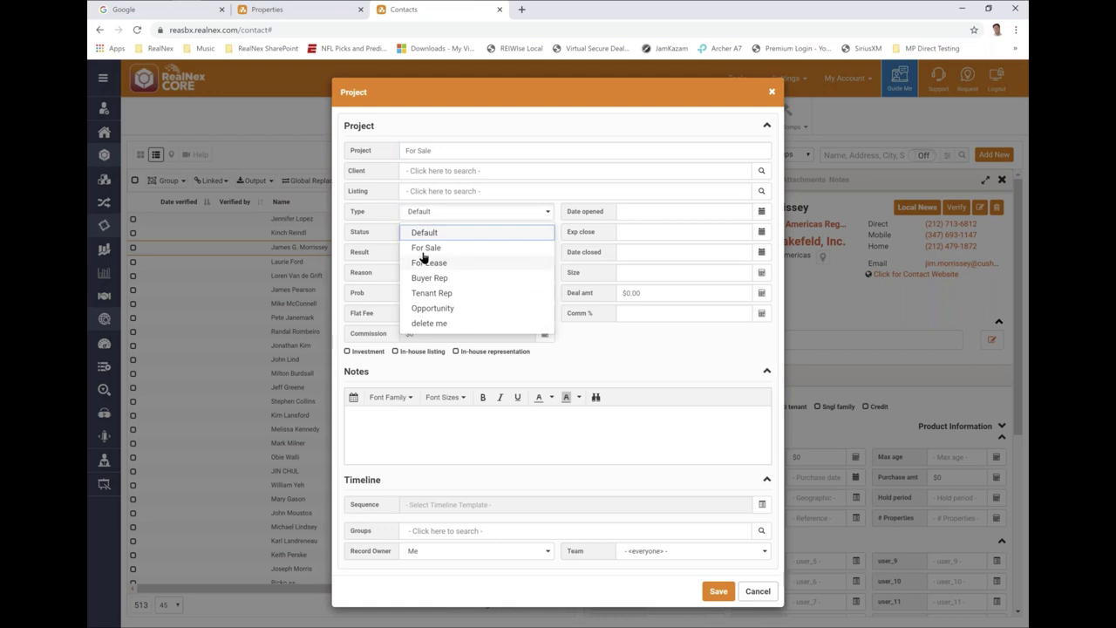
key(Return)
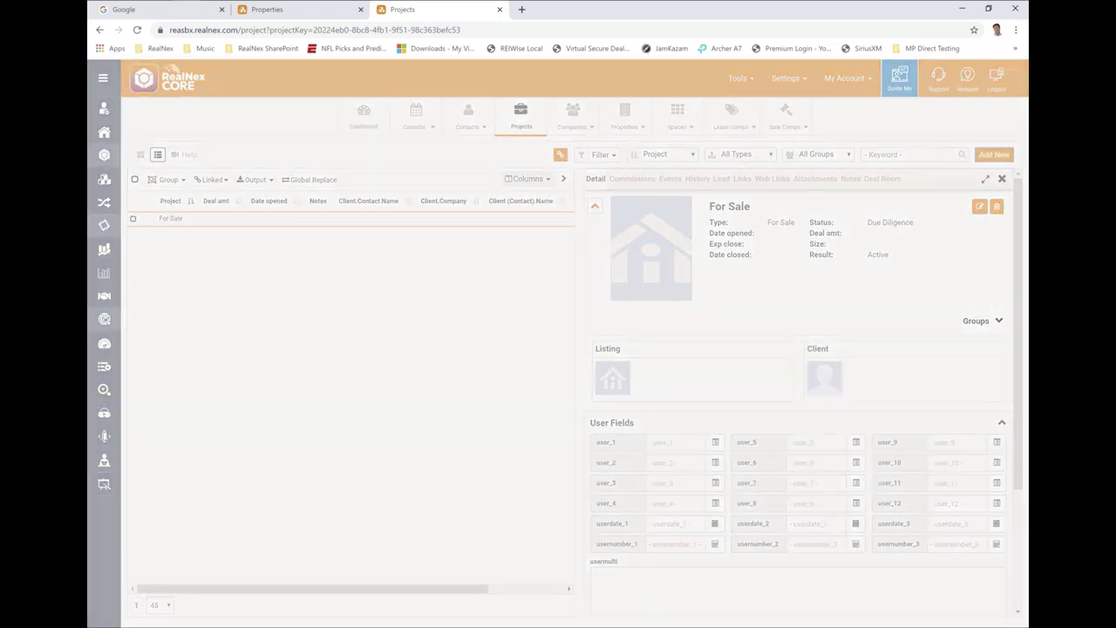
- Create a For Lease project with project type For Lease
text(For Lease)
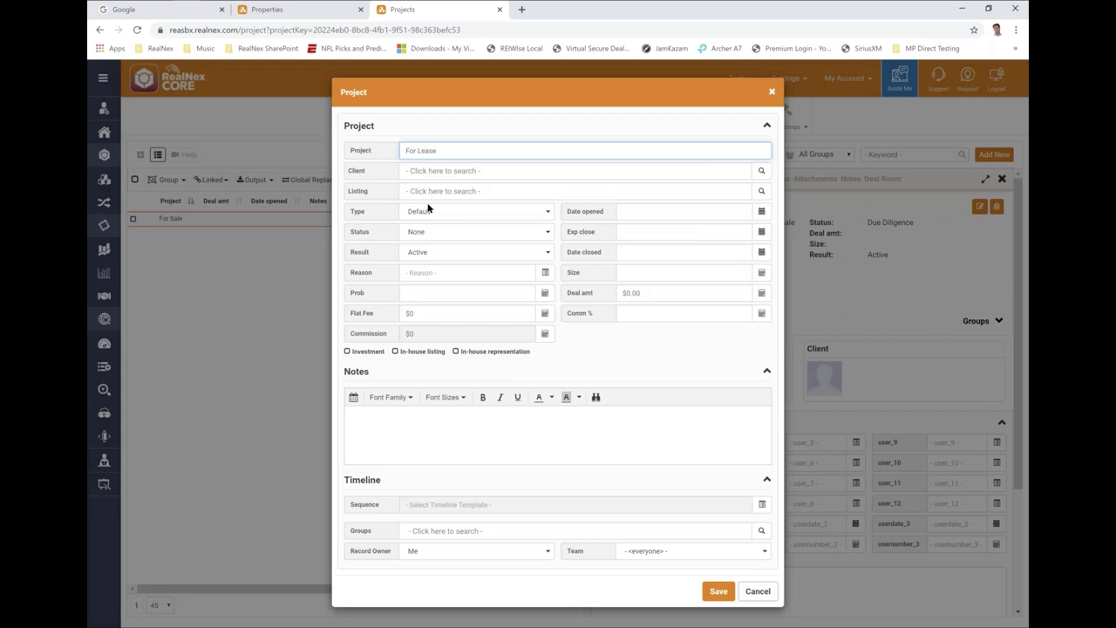
click(427, 210)
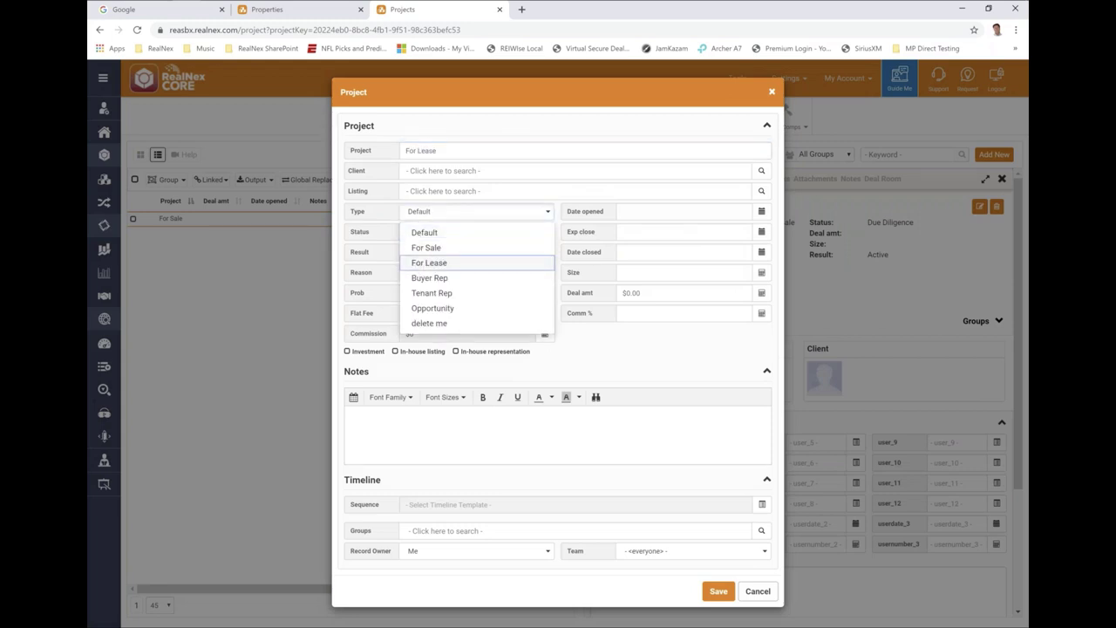
click(429, 262)
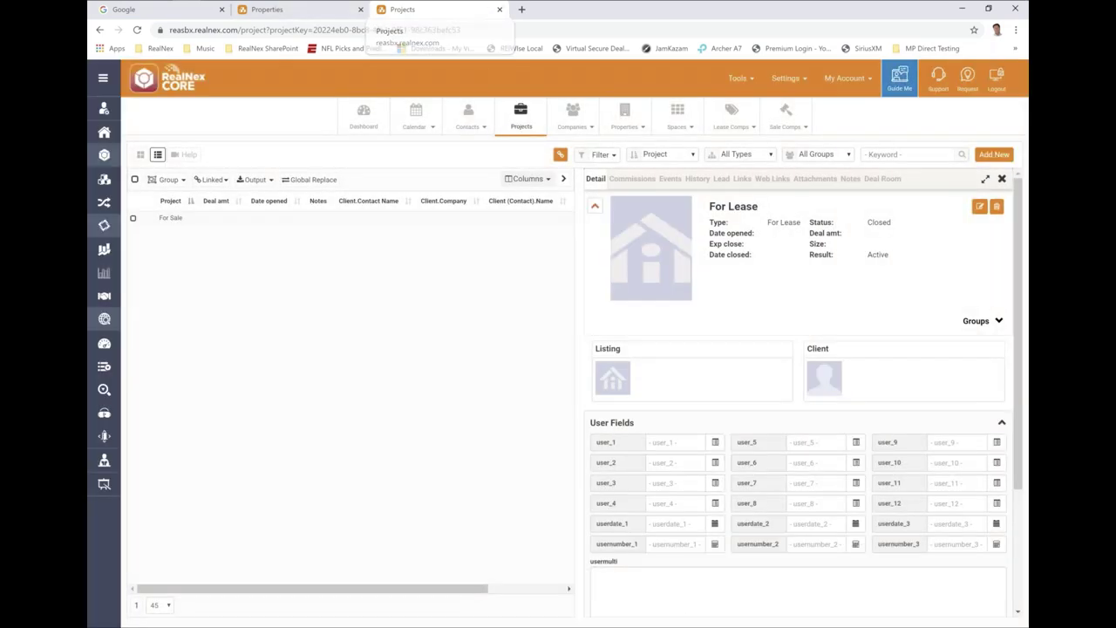
- Start a For Lease lead of size 4,500 for a contact, then discard it
click(468, 116)
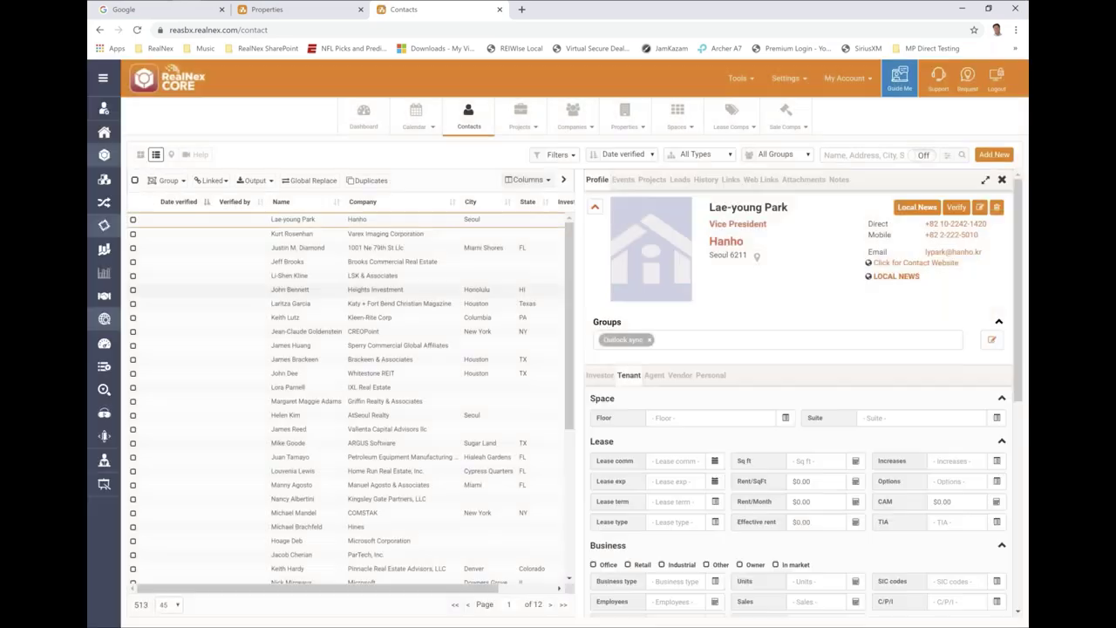
right_click(287, 264)
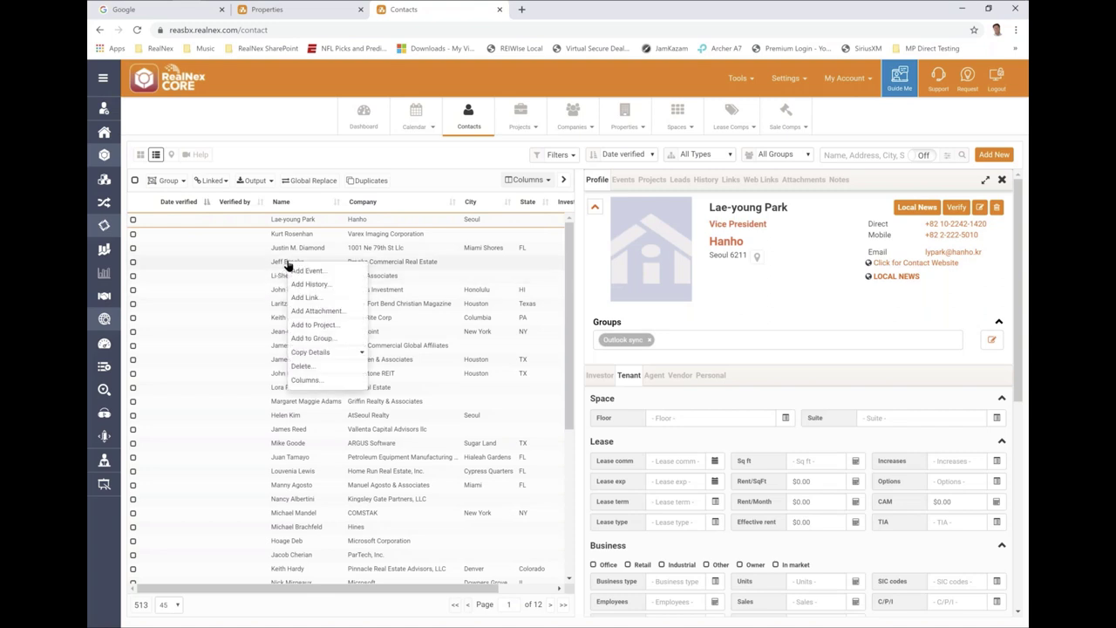
click(304, 325)
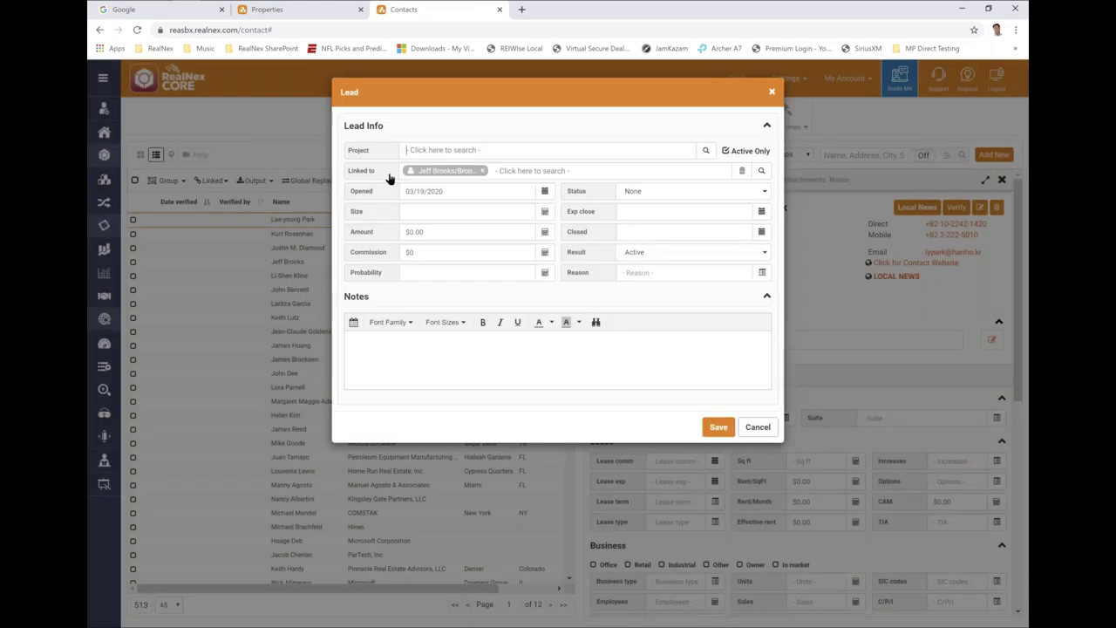
text(for lease)
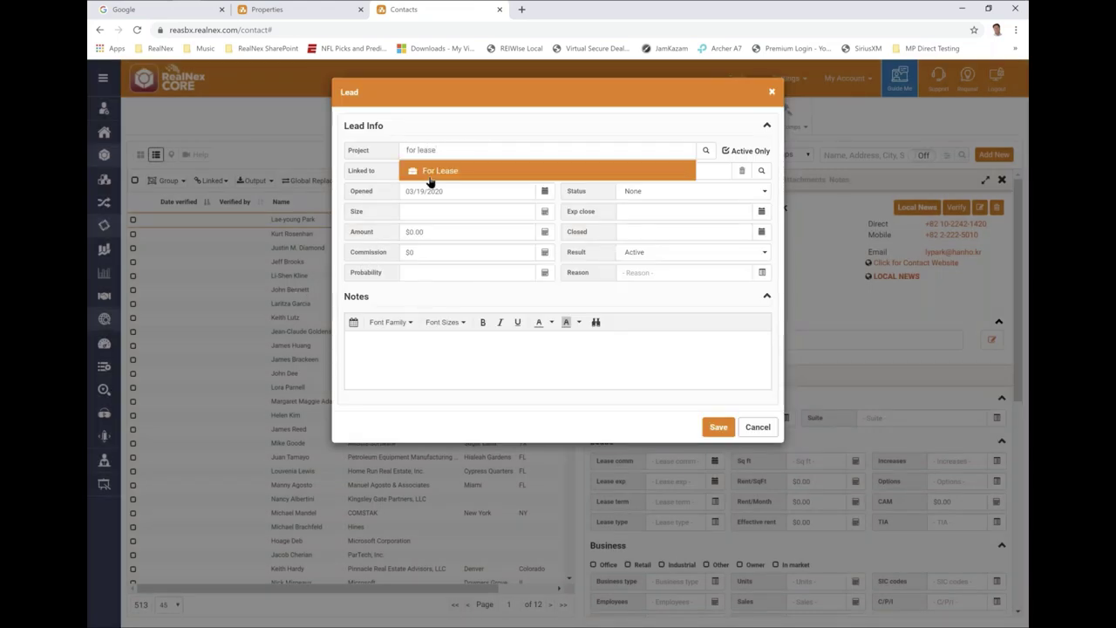
click(429, 172)
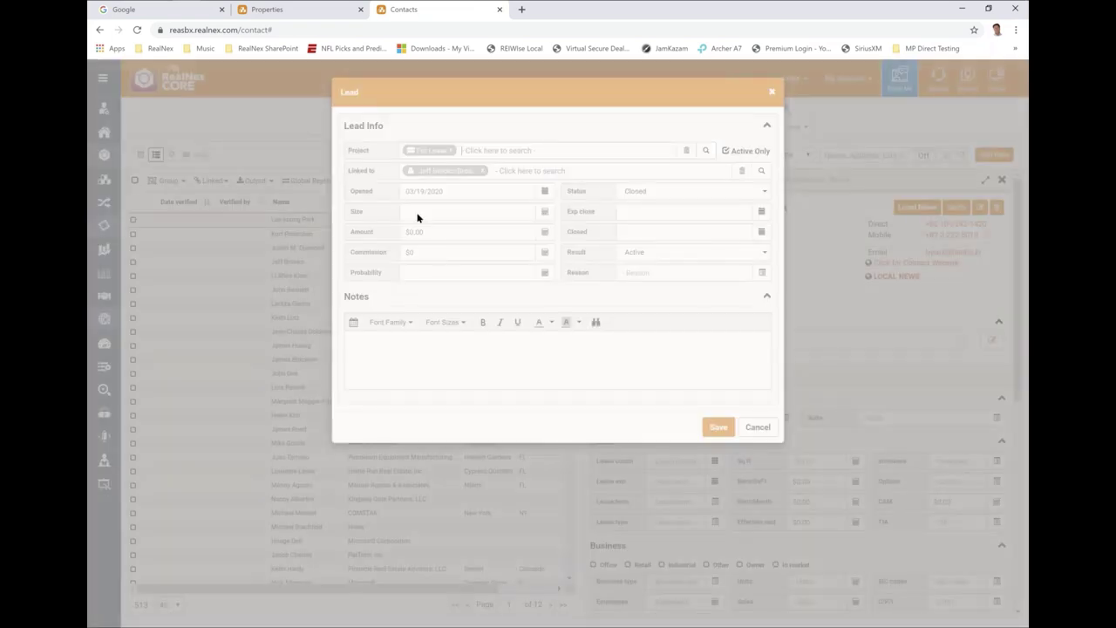
click(416, 214)
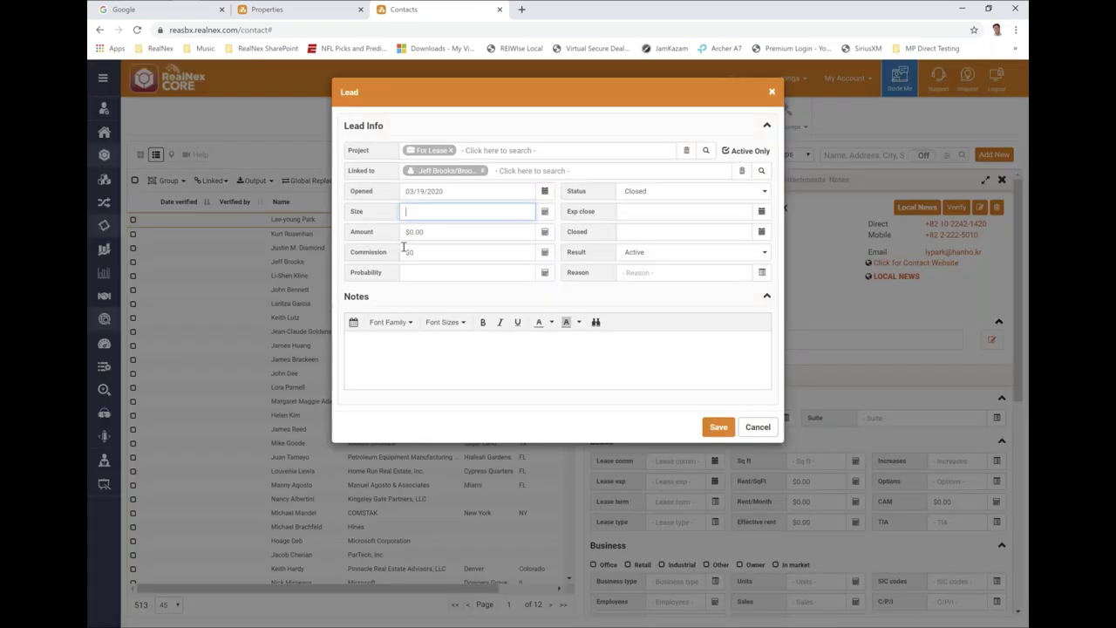
text(4,500)
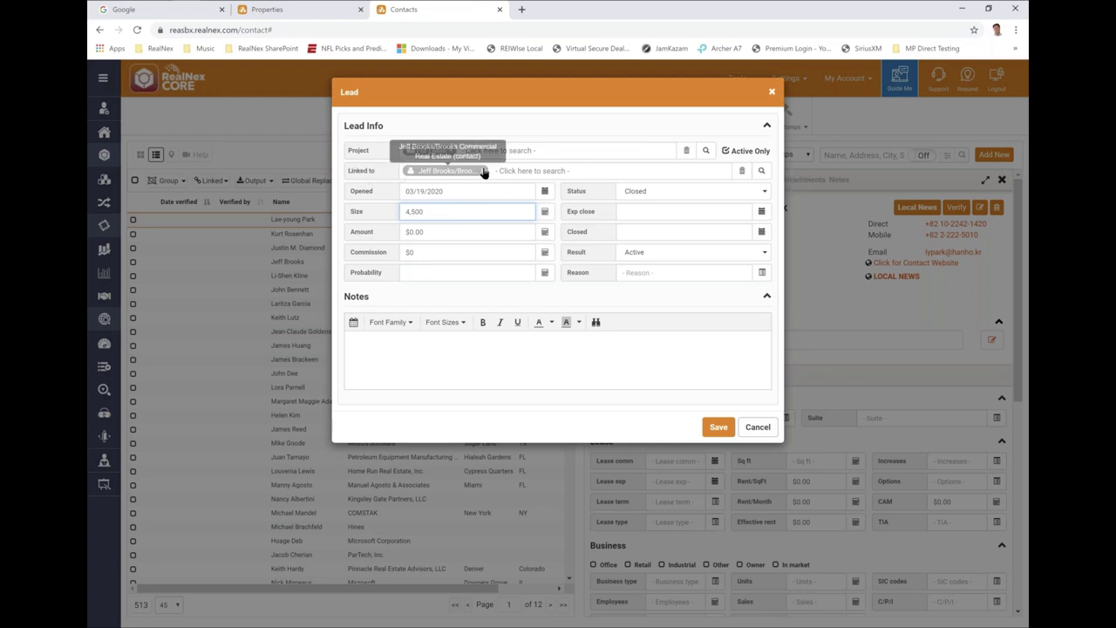
click(759, 171)
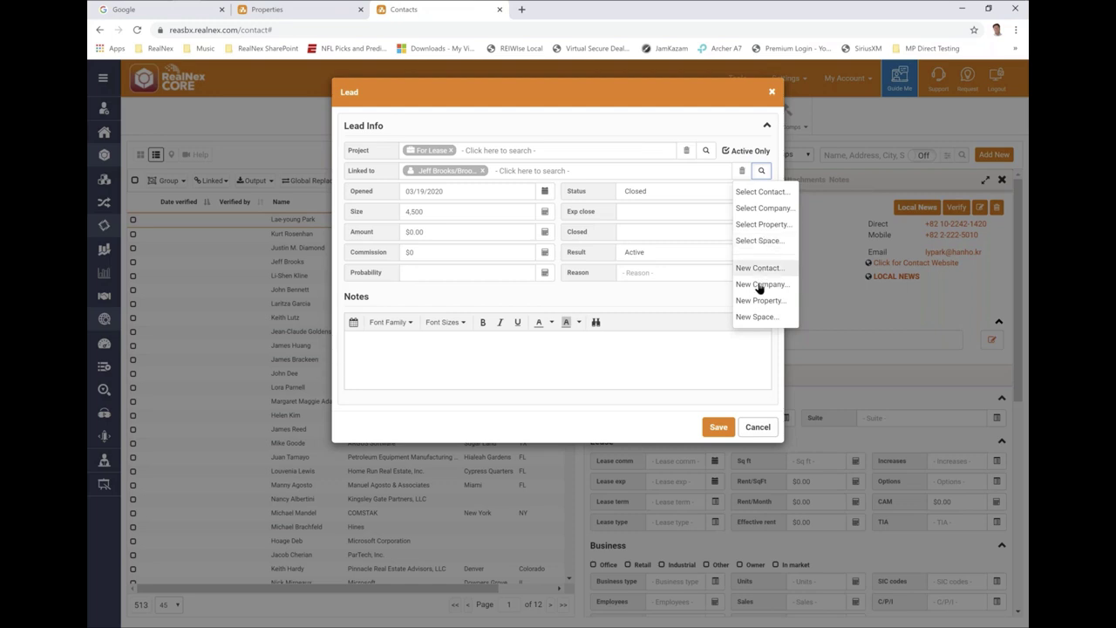
click(755, 426)
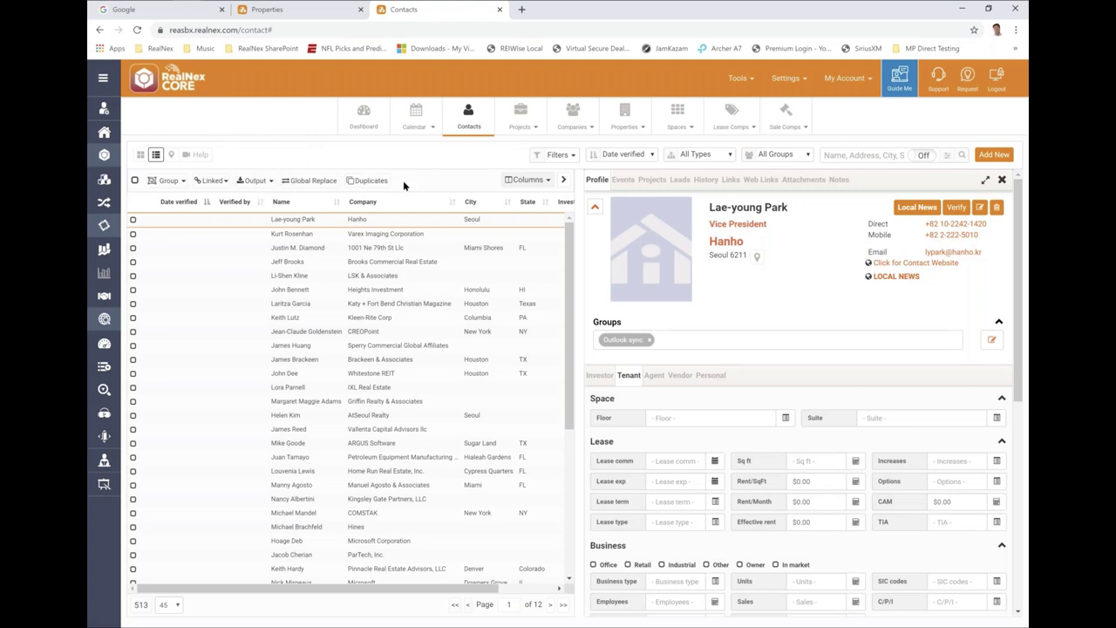
- Start a new lead for another contact and remove that contact from Linked to
right_click(282, 293)
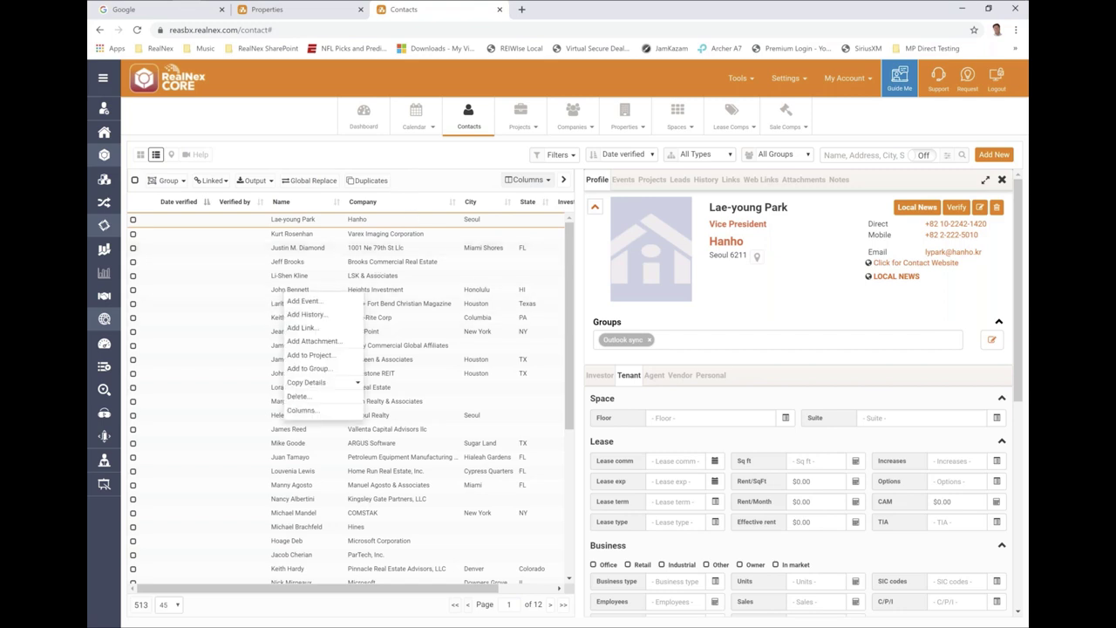
click(307, 355)
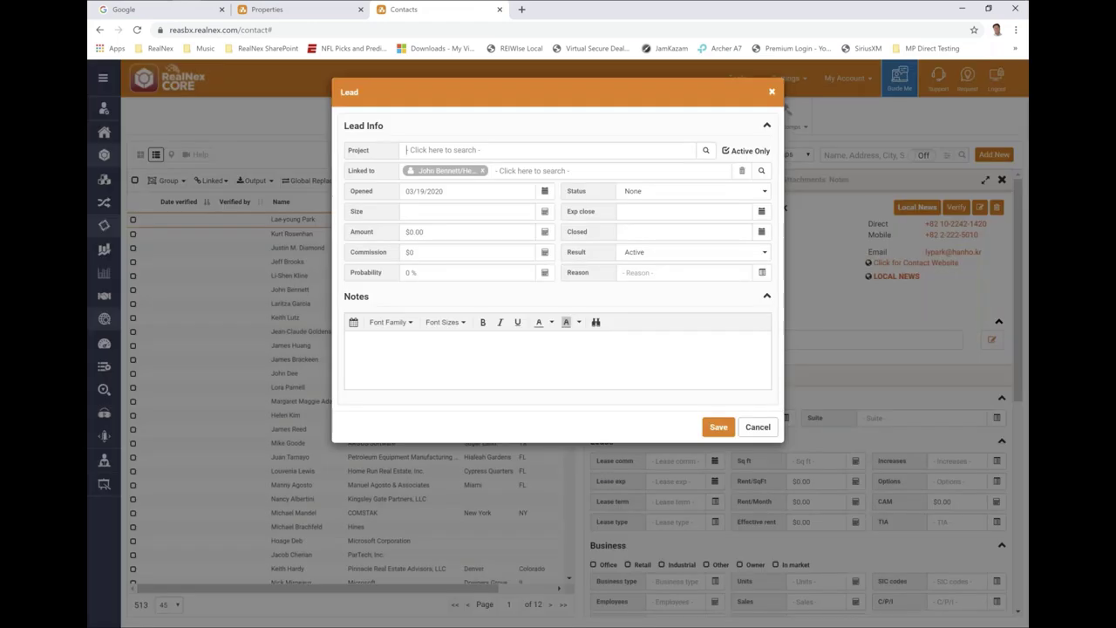
click(482, 171)
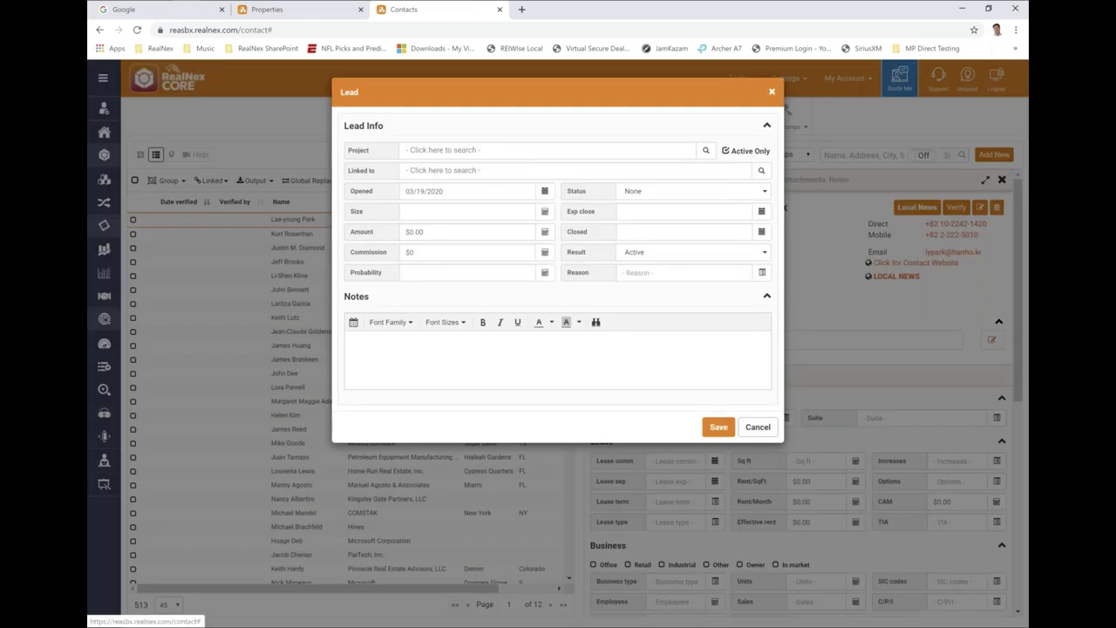
click(763, 172)
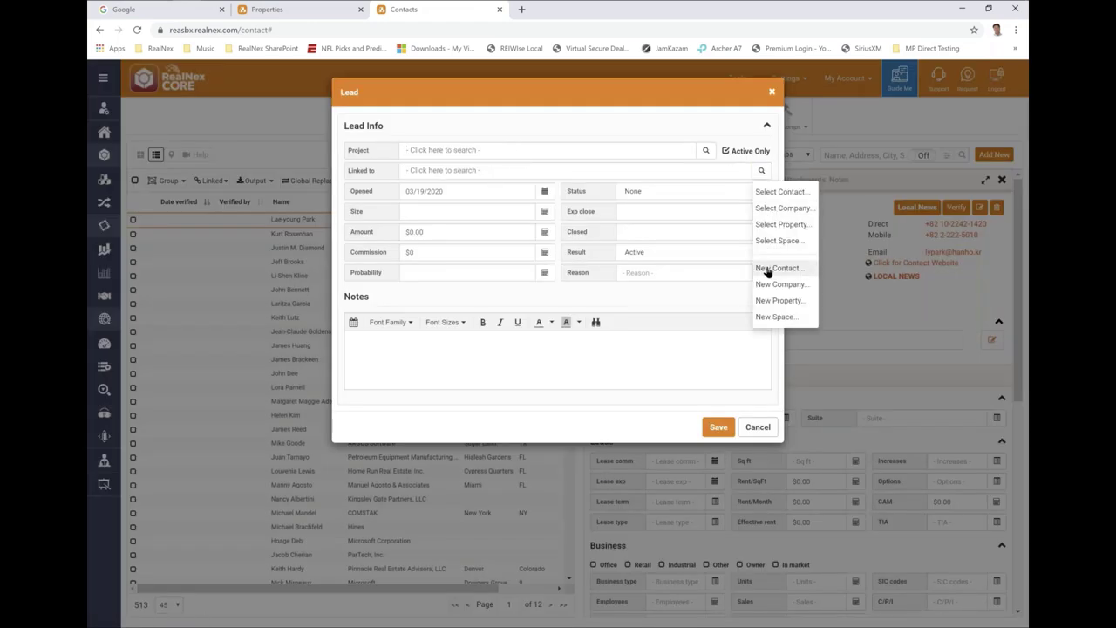
- Create a linked contact with name, direct phone and email, then close the lead form
click(767, 269)
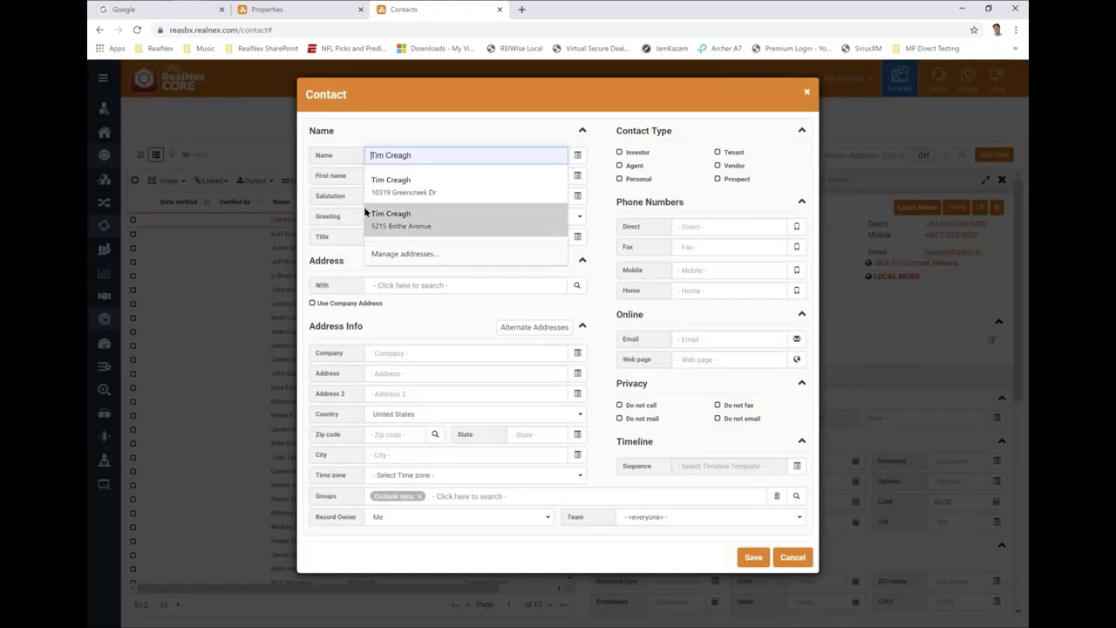
key(ctrl+a)
text(Joe S)
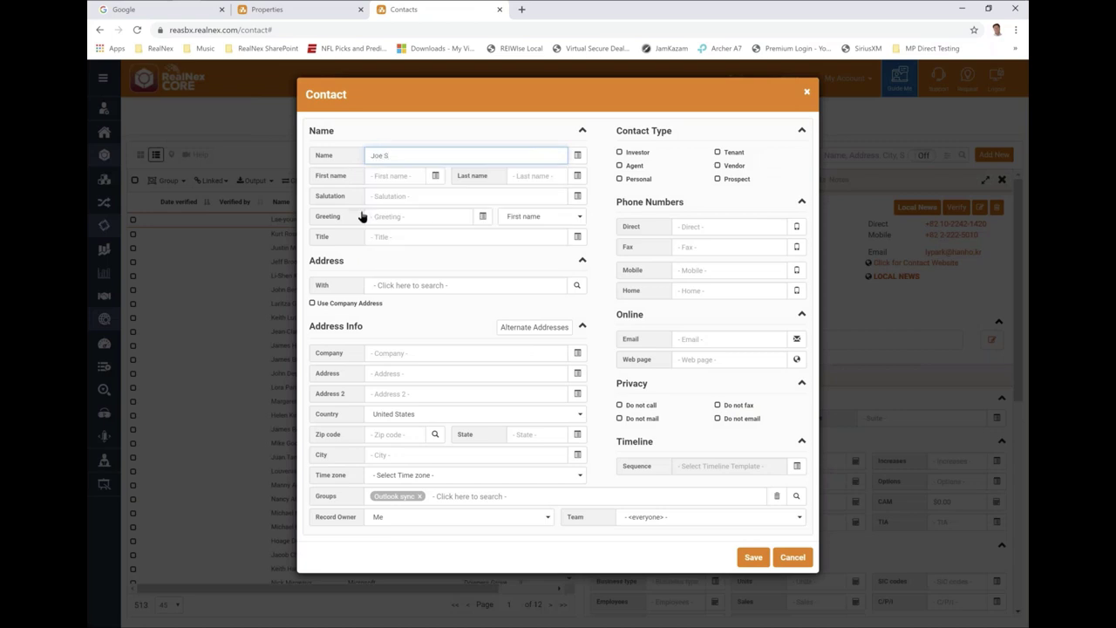
text(chmoe)
click(694, 226)
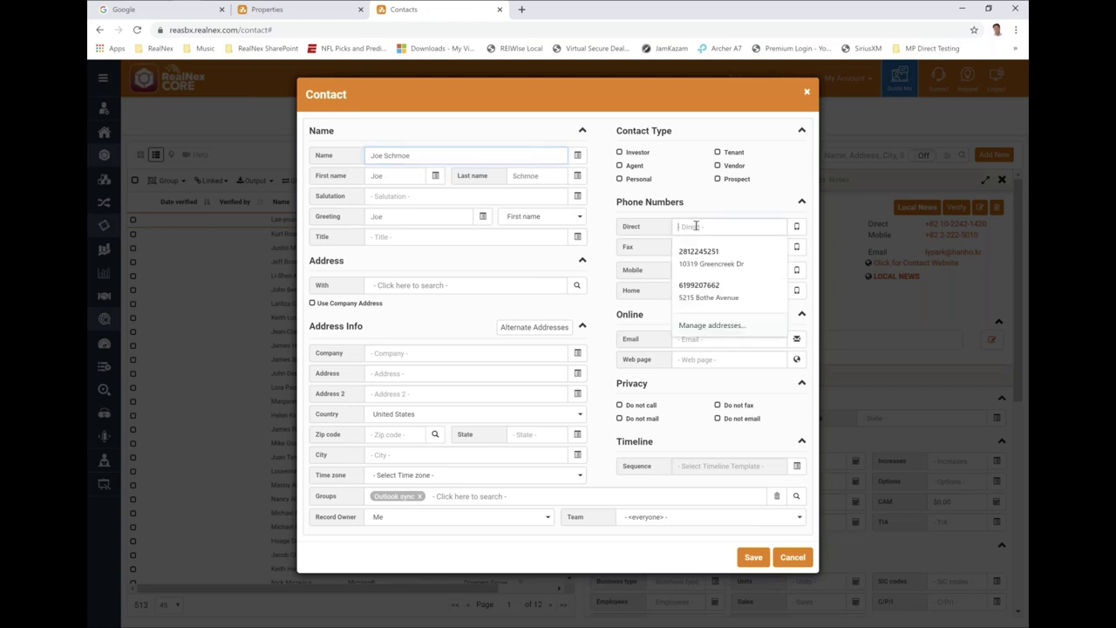
text(666666000990)
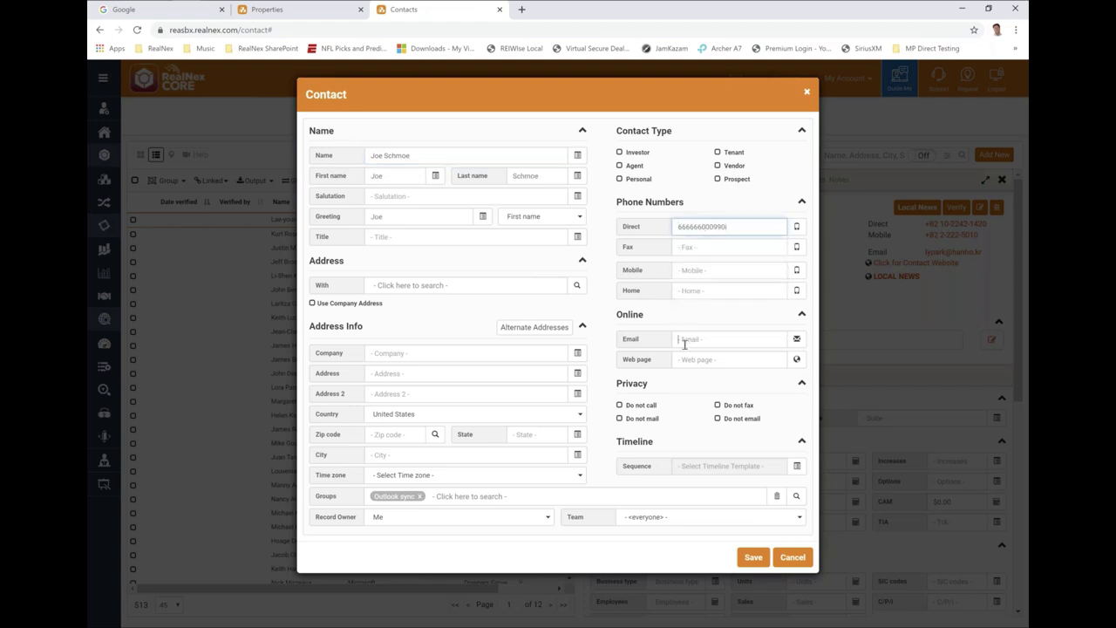
click(684, 342)
text(joe)
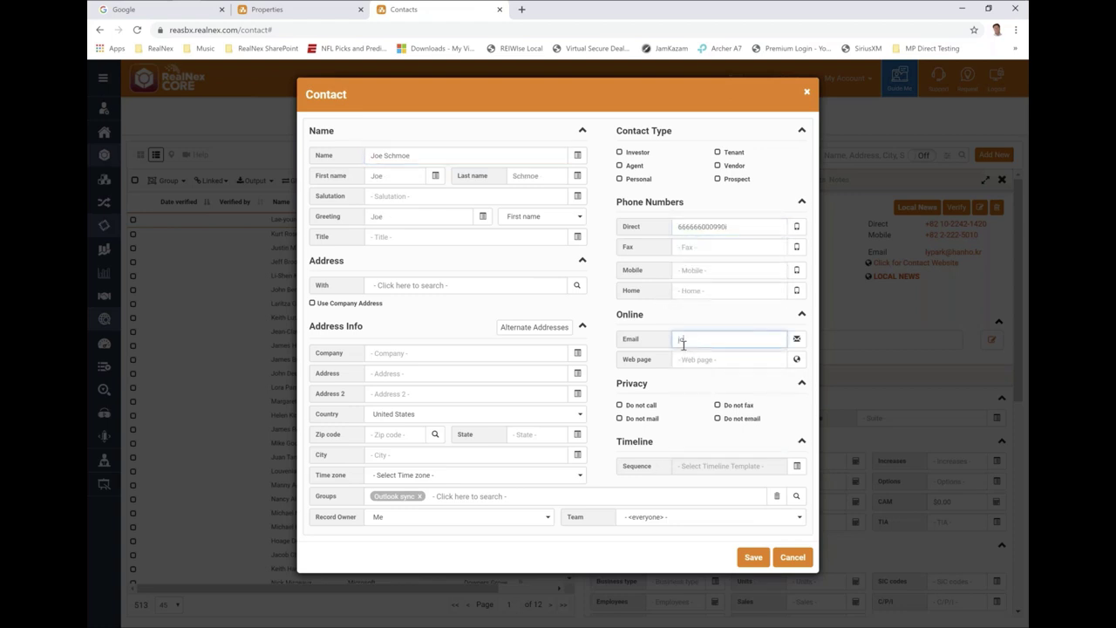
text(r)
click(767, 558)
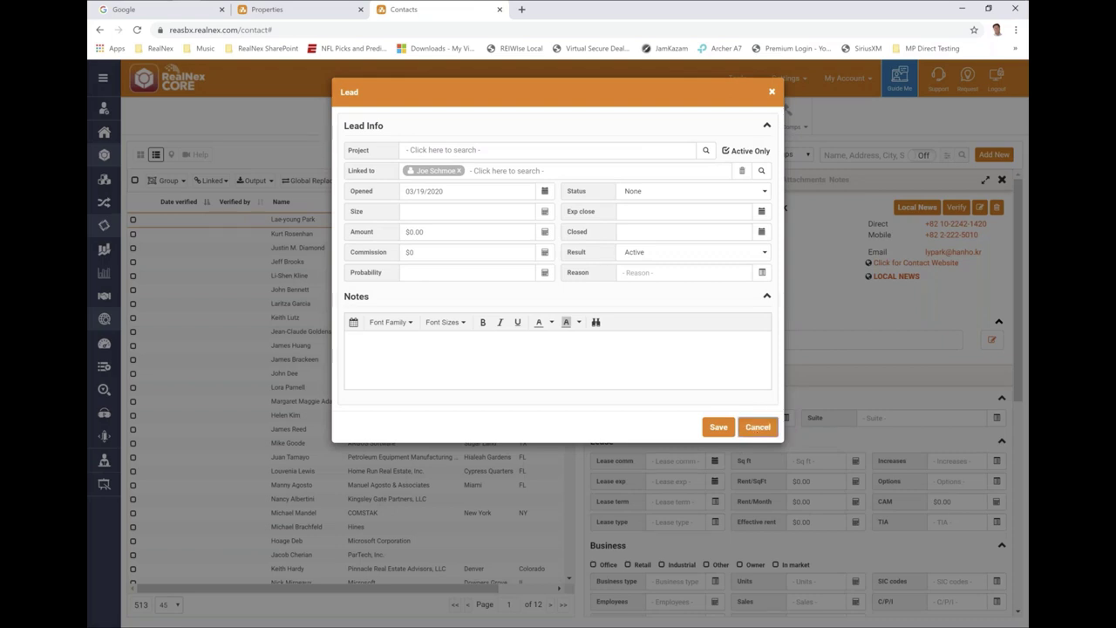
click(758, 426)
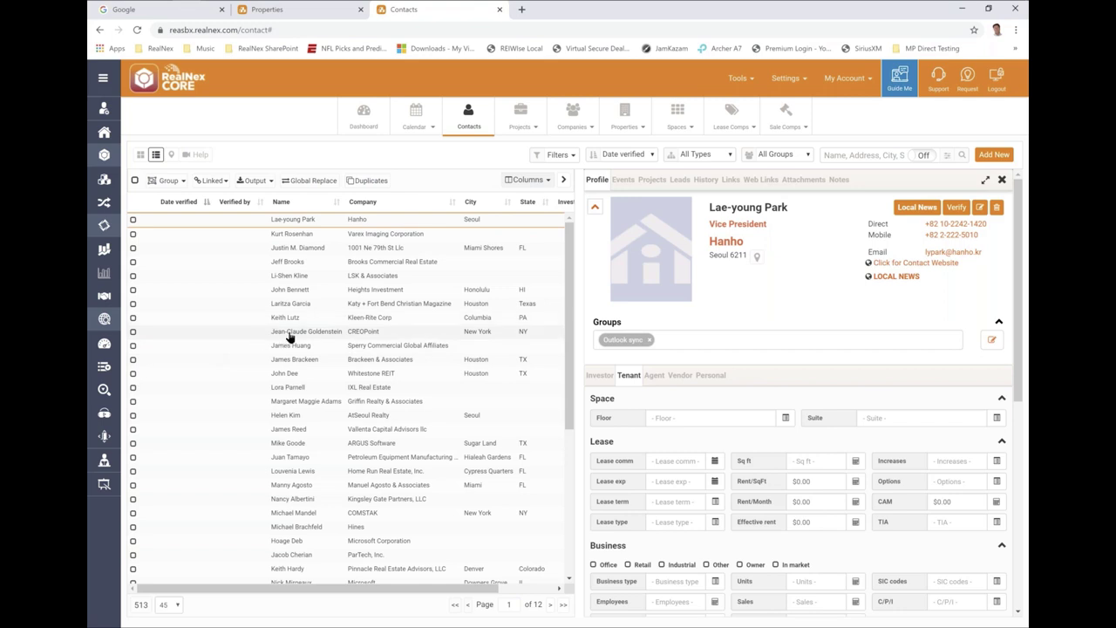
- Start a lead for a contact with Kings Jewelry as its project
right_click(192, 337)
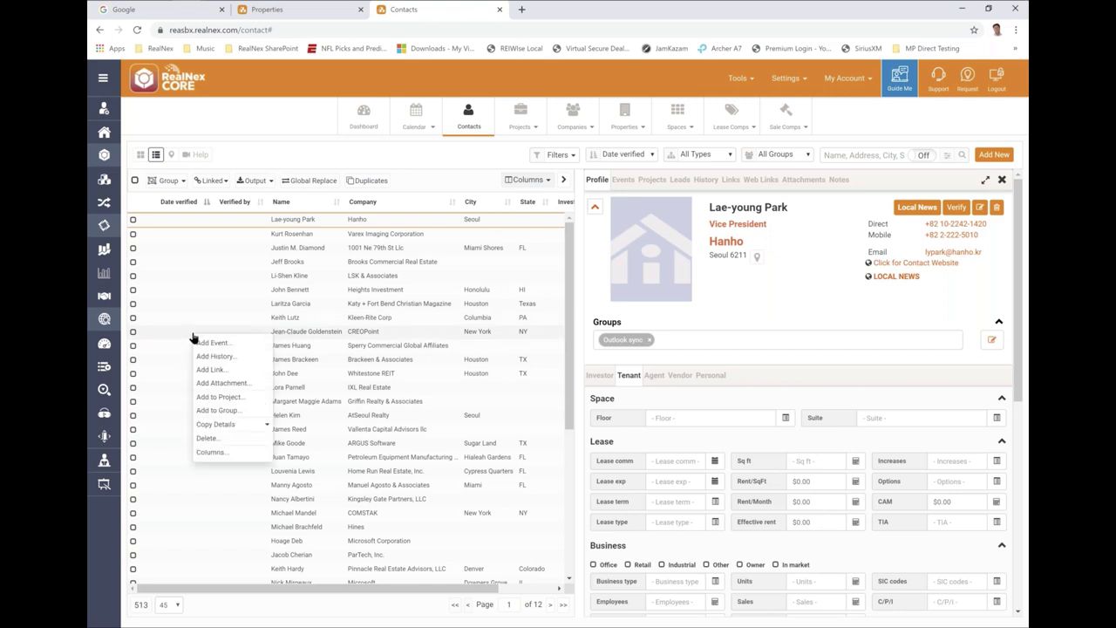
click(218, 398)
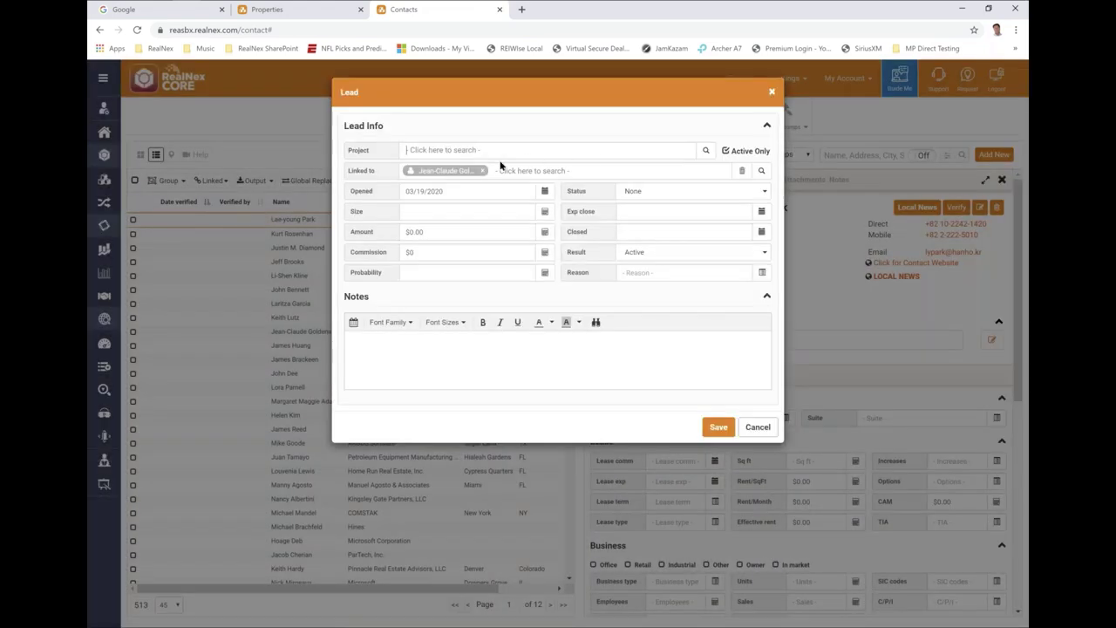
text(king)
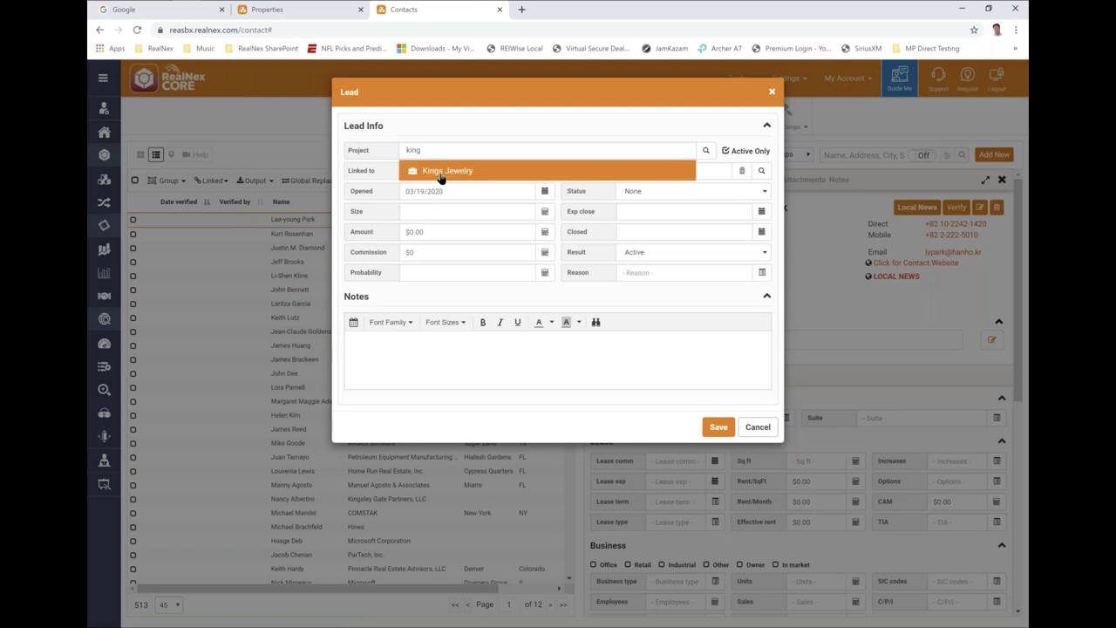
click(438, 180)
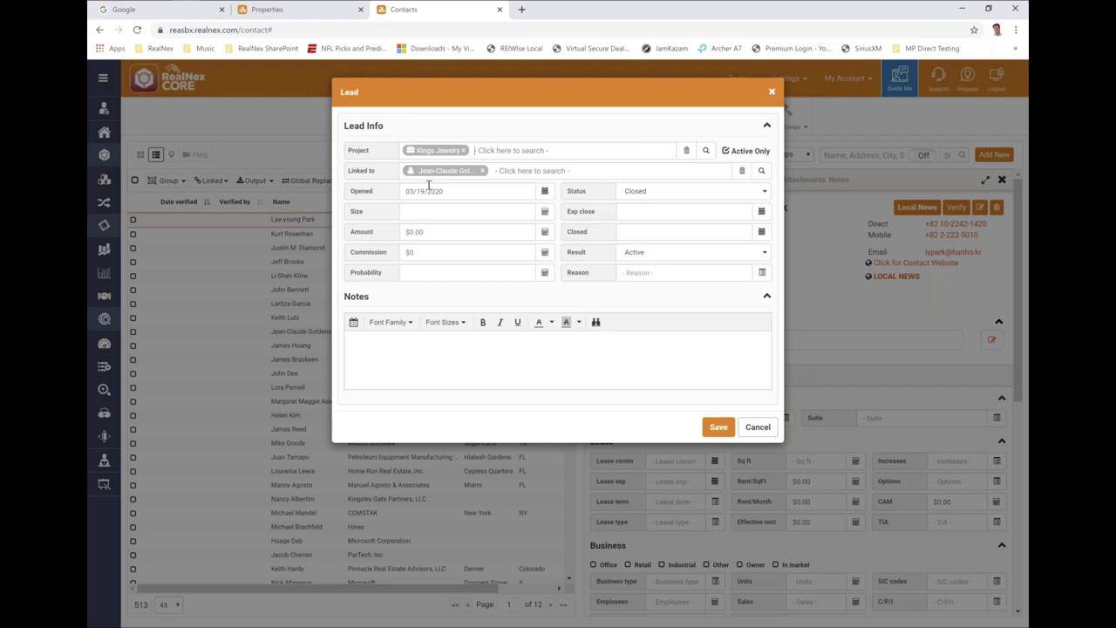
- Add Balboa Office Park as a second project and clear the leftover search text
text(bal)
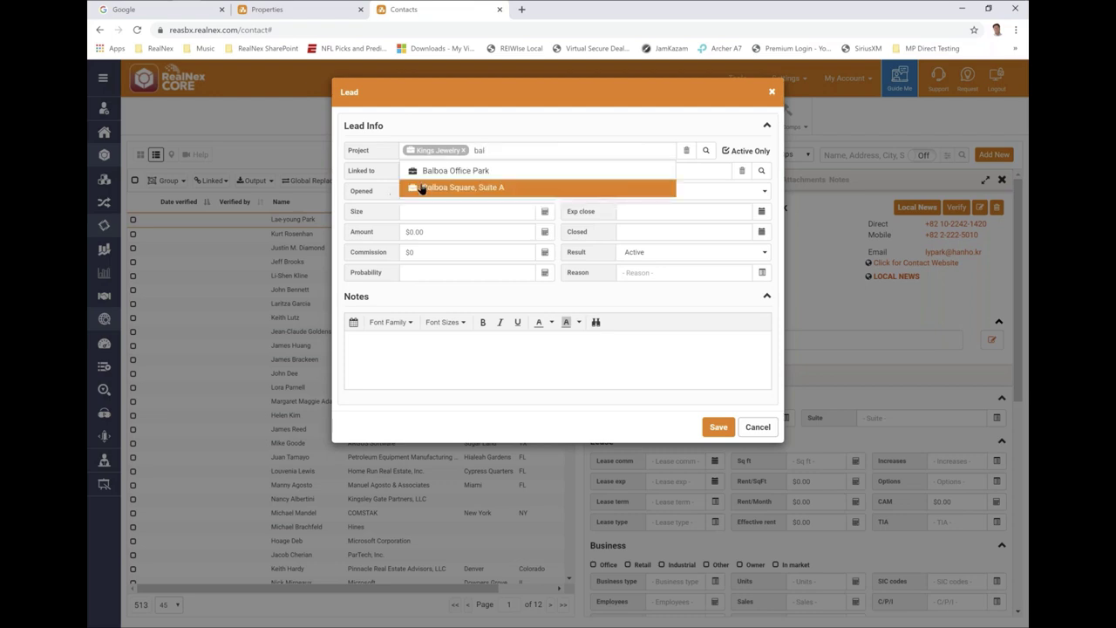
click(437, 172)
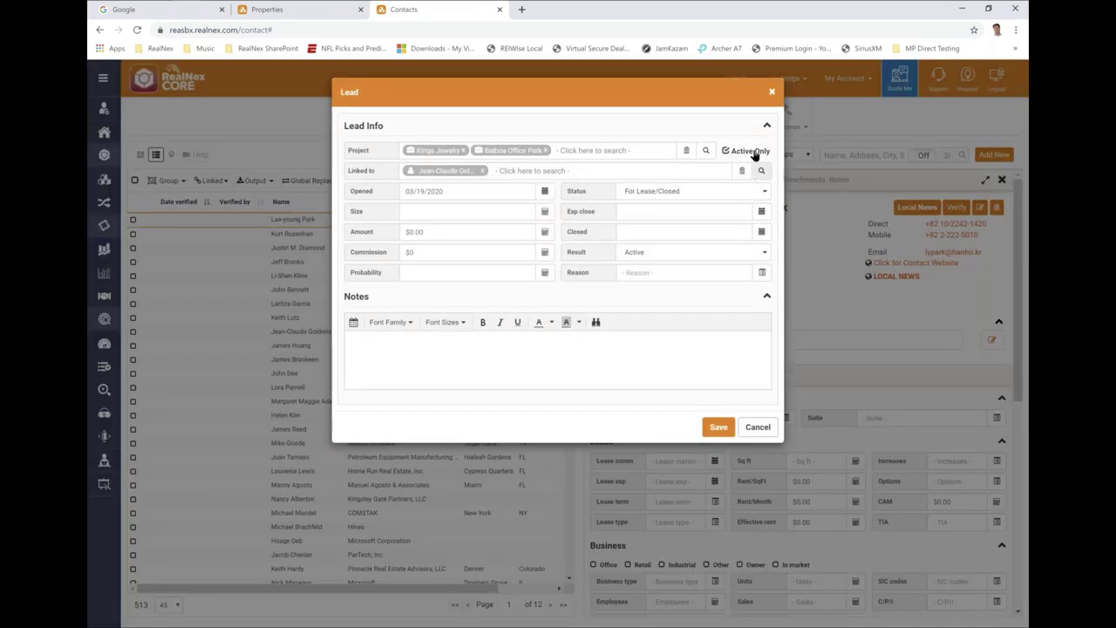
text(b)
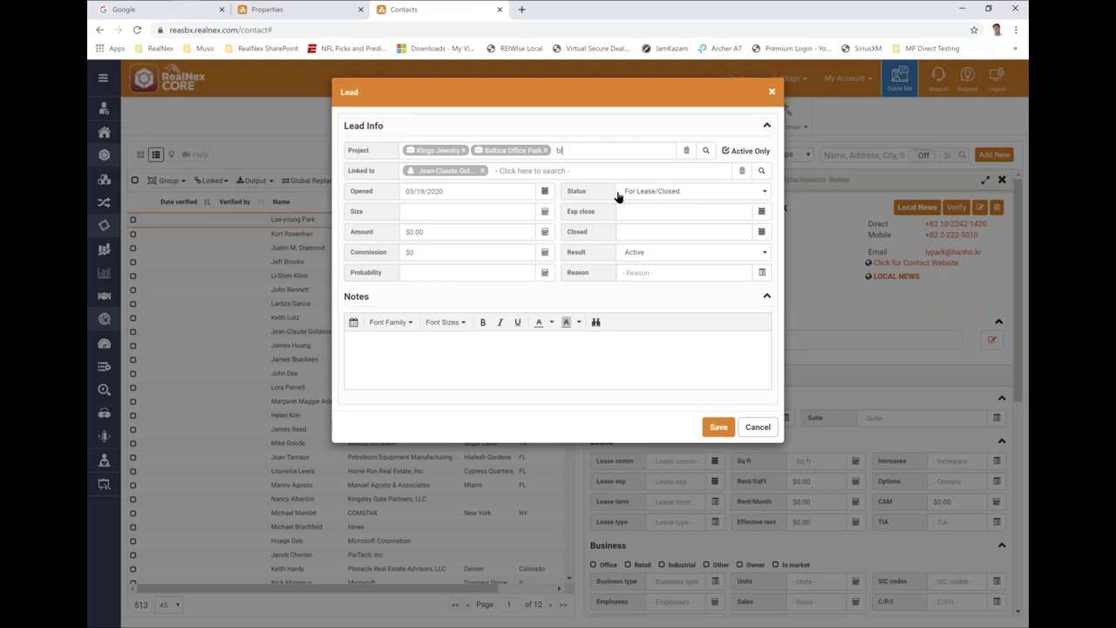
key(BackSpace)
text(ba)
key(BackSpace)
key(BackSpace)
click(706, 149)
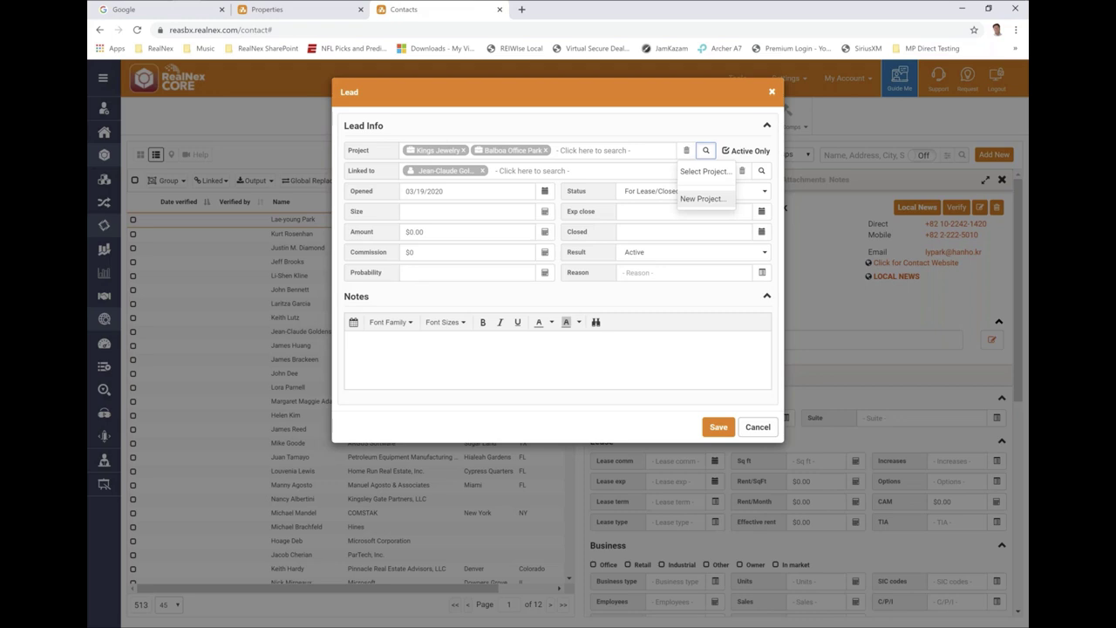
- Attach Buyers Emporium from the full project list and Genesee Apt via search
click(688, 173)
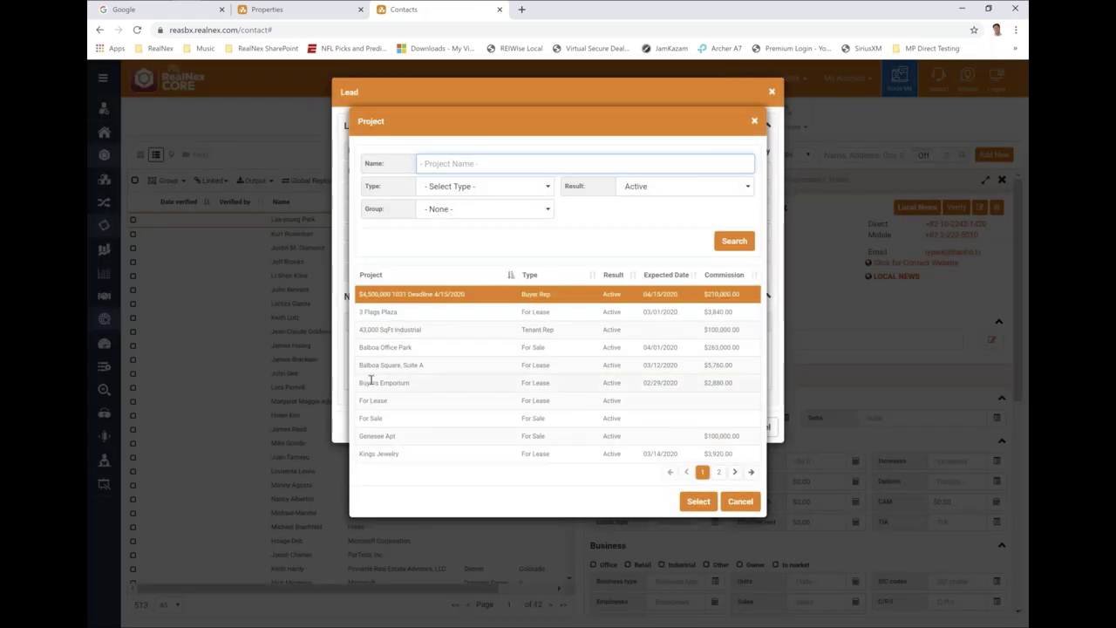
click(370, 382)
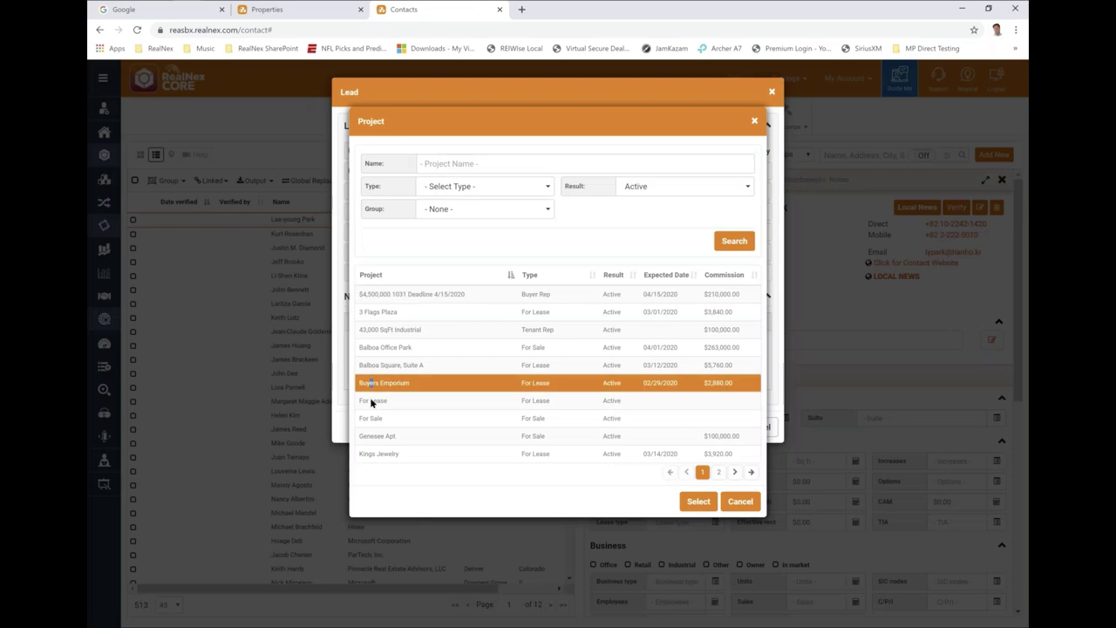
click(697, 503)
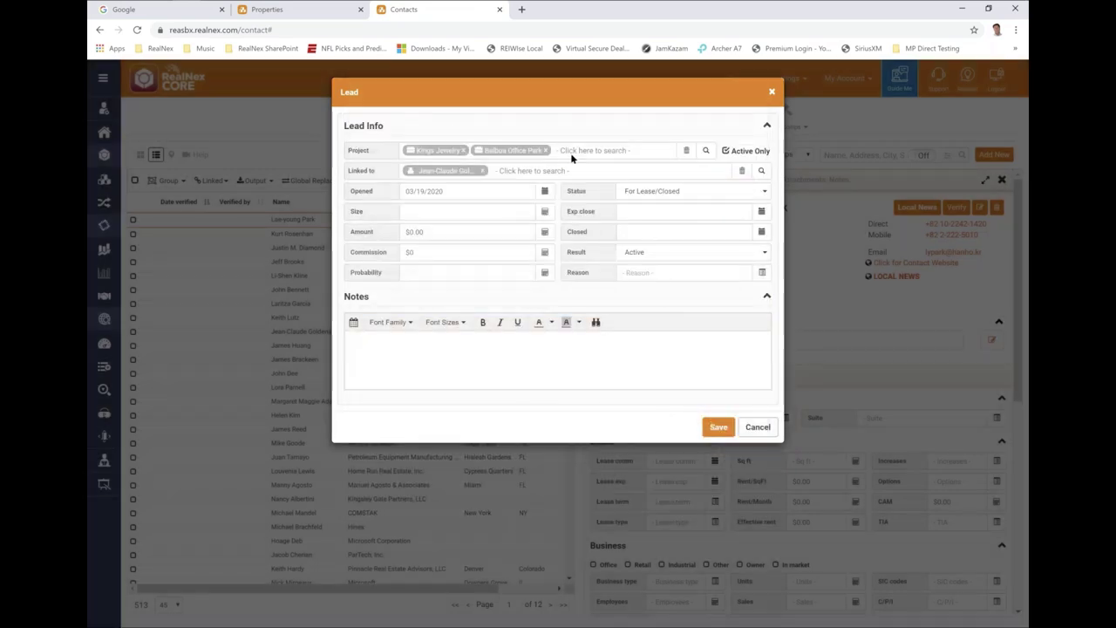
text(gene)
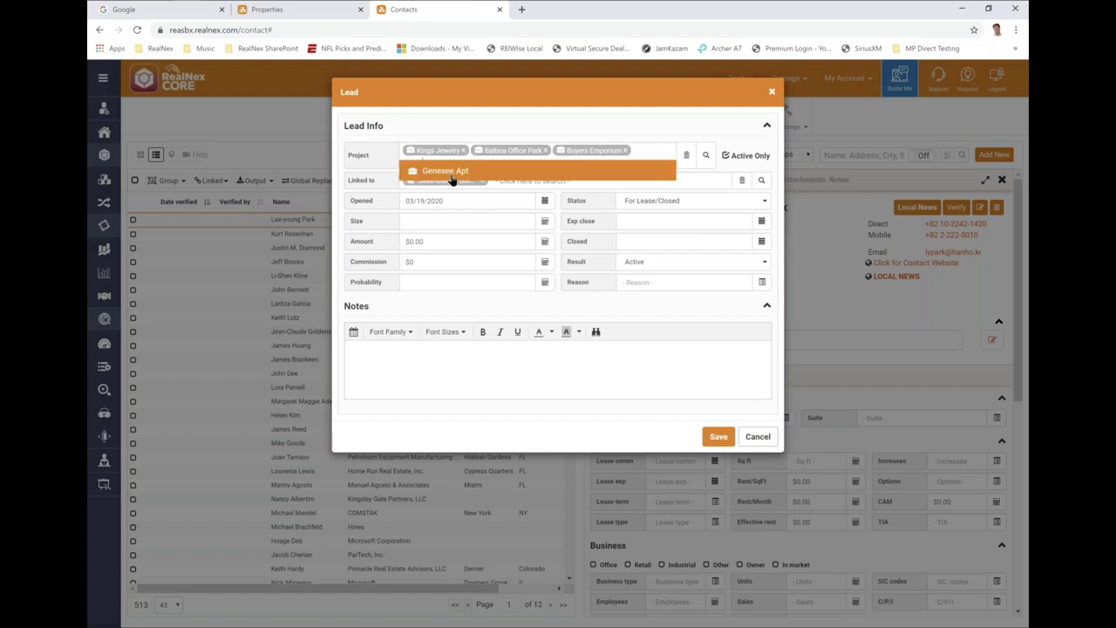
click(450, 173)
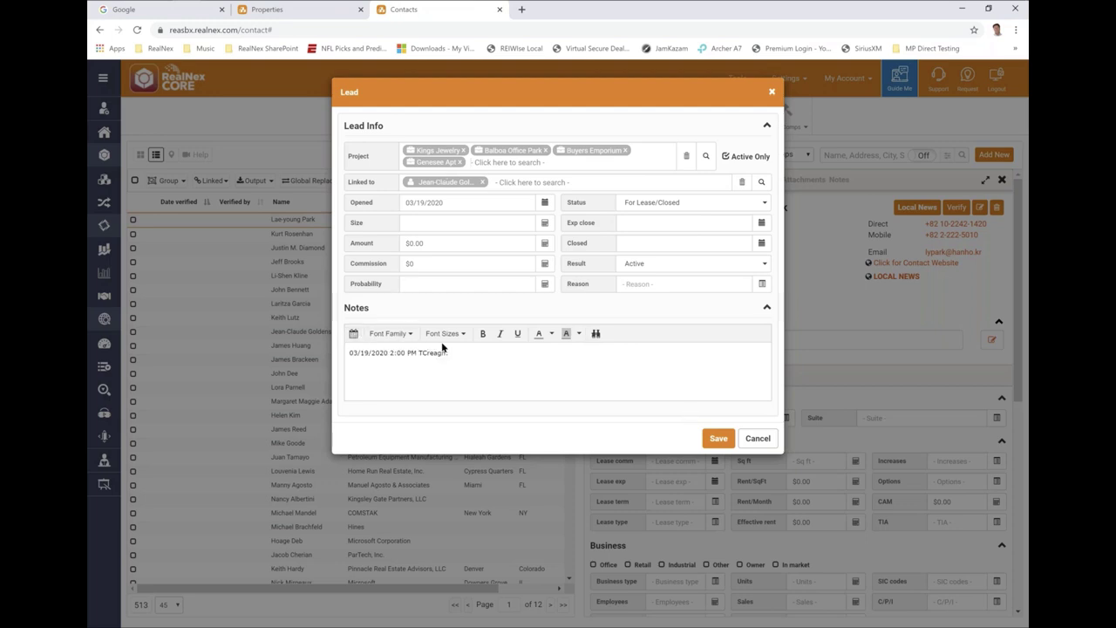
- Note the client is really interested with $5,000,000 in 1031, and save the lead
text(Reallly interested in)
key(BackSpace)
key(BackSpace)
text(has $5,000000)
key(Left)
key(Left)
key(Left)
text(,)
key(Right)
key(Right)
key(Right)
text(in 1`031)
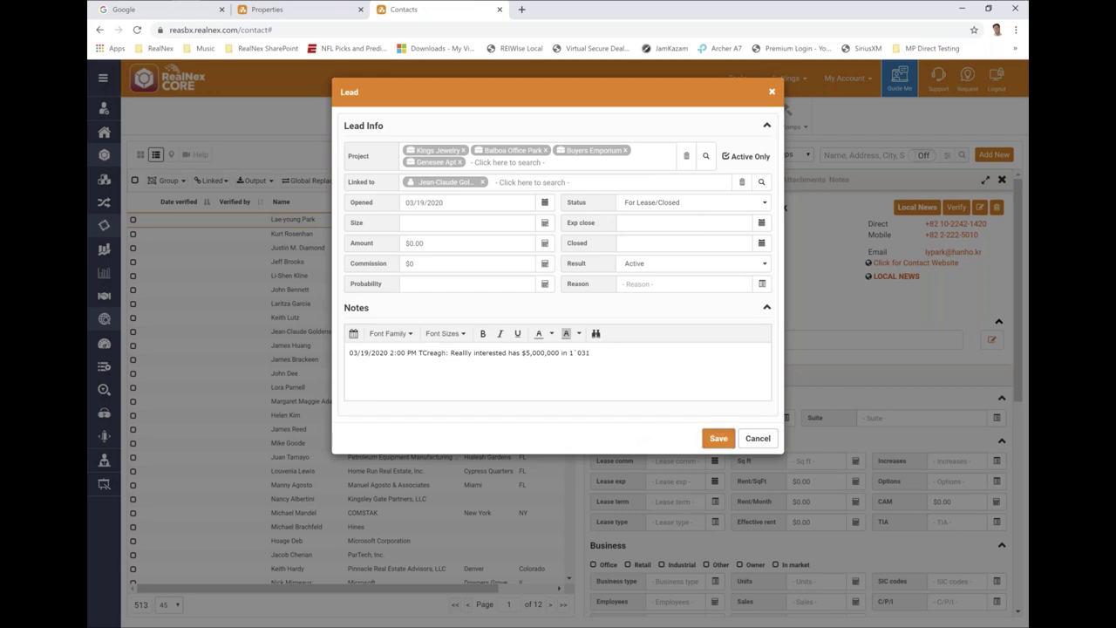
click(718, 438)
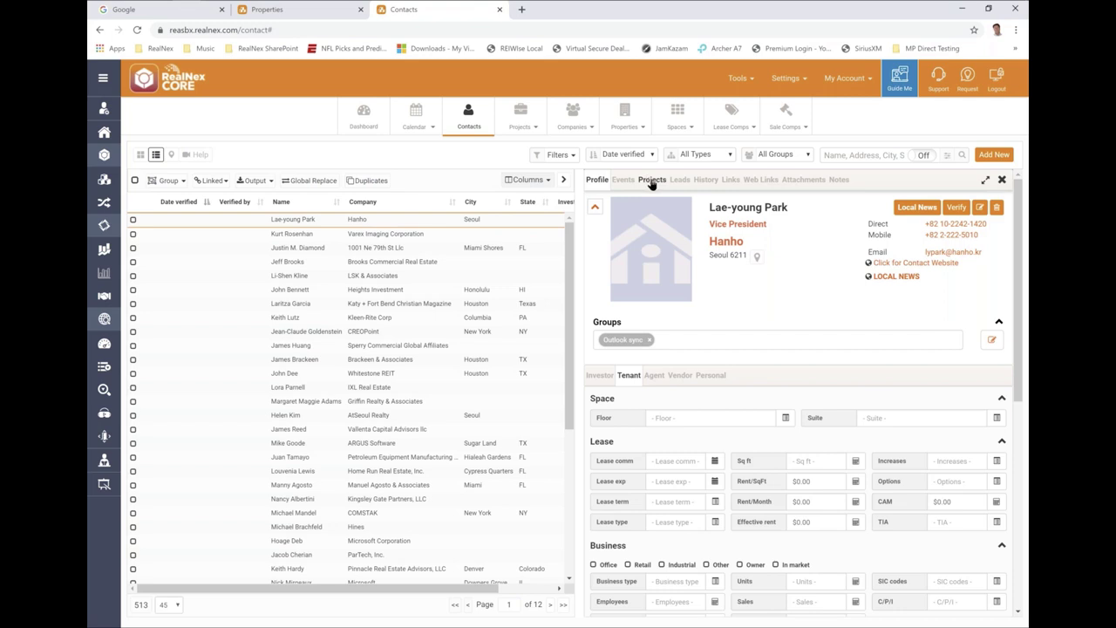
- Find the new lead's projects and begin editing Balboa Office Park's lead status
click(651, 180)
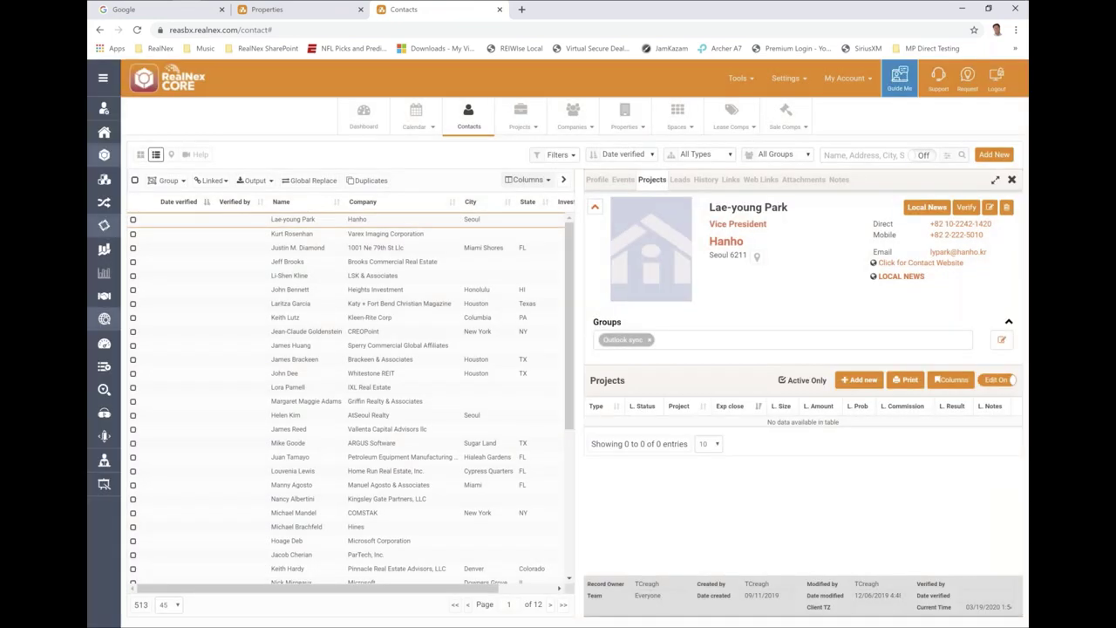
click(291, 306)
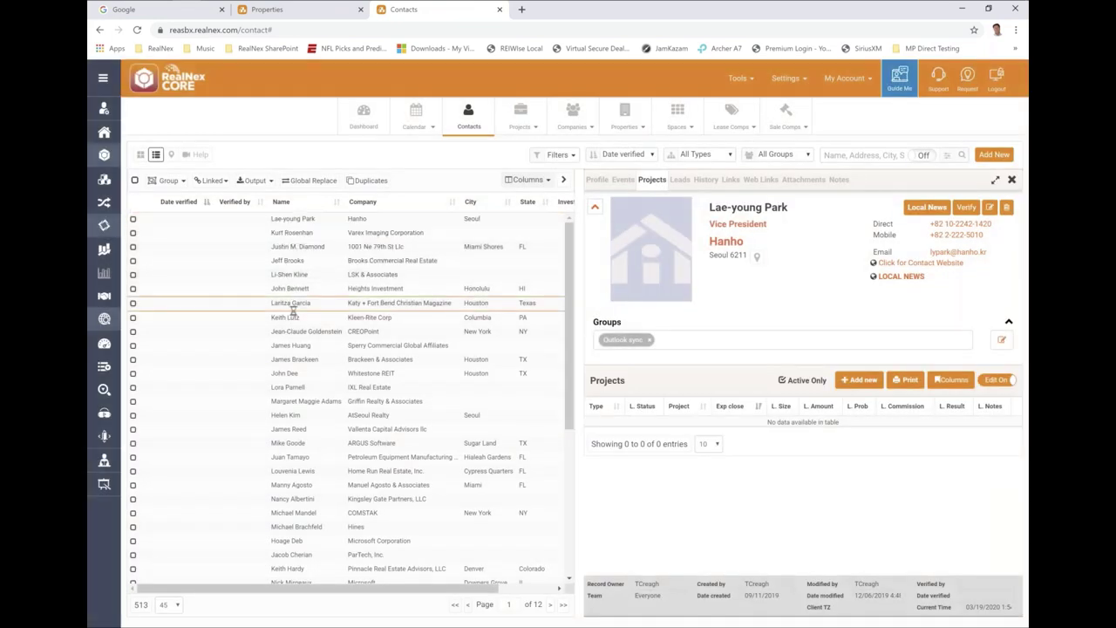
click(290, 314)
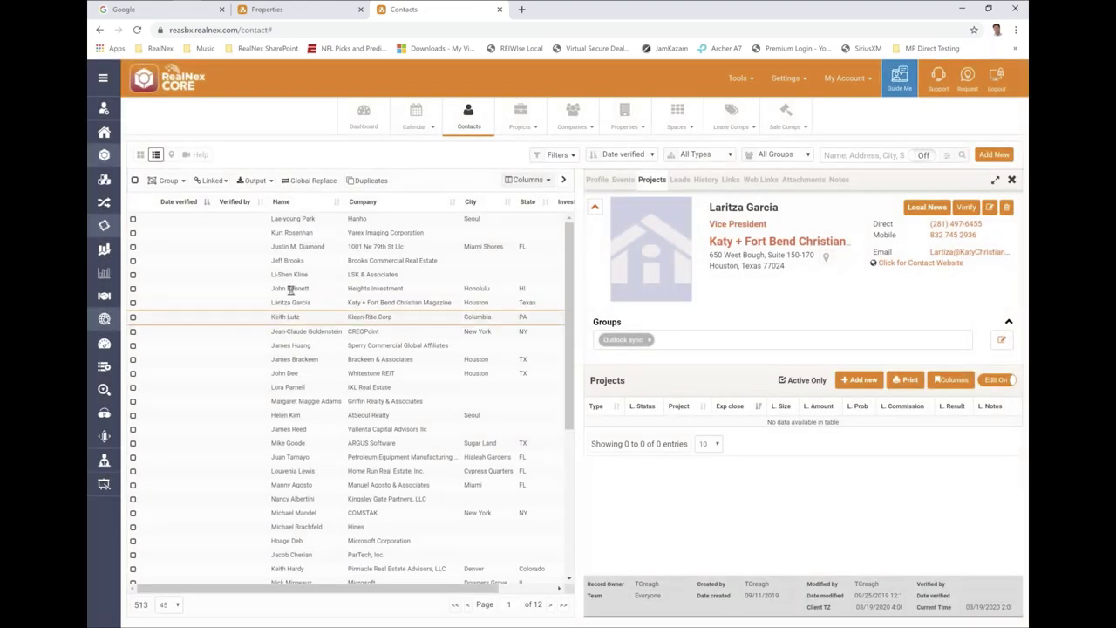
click(288, 288)
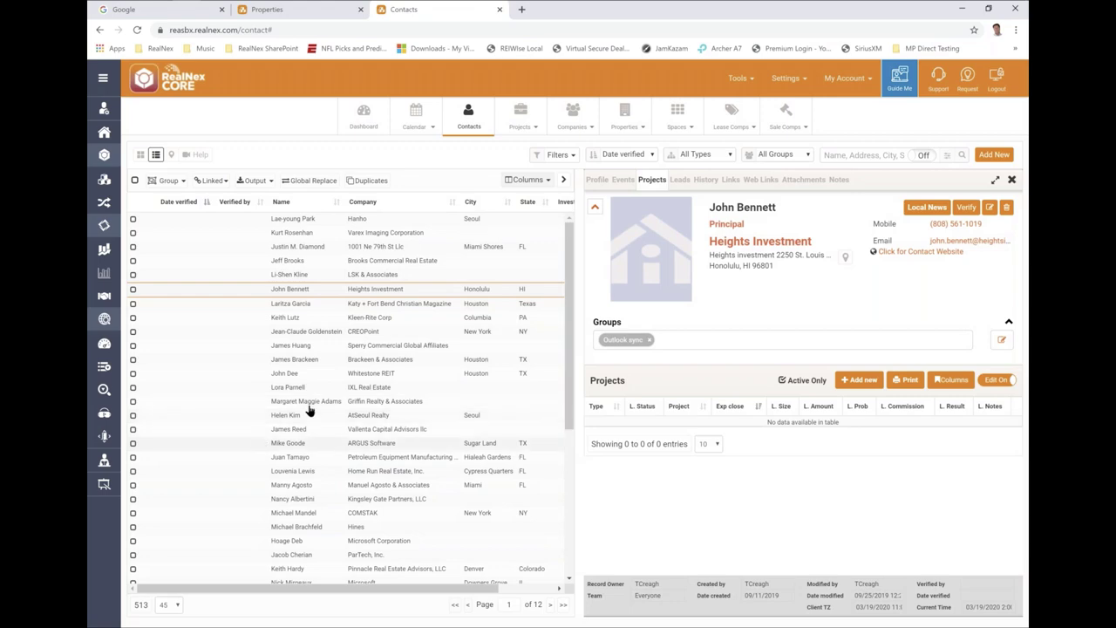
click(305, 332)
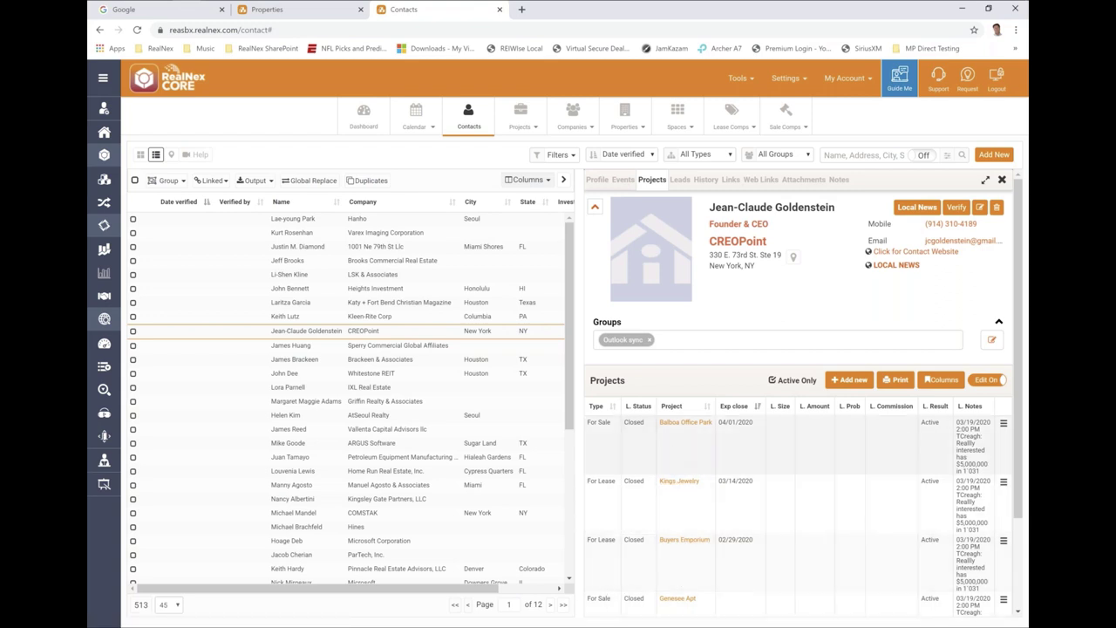
click(632, 425)
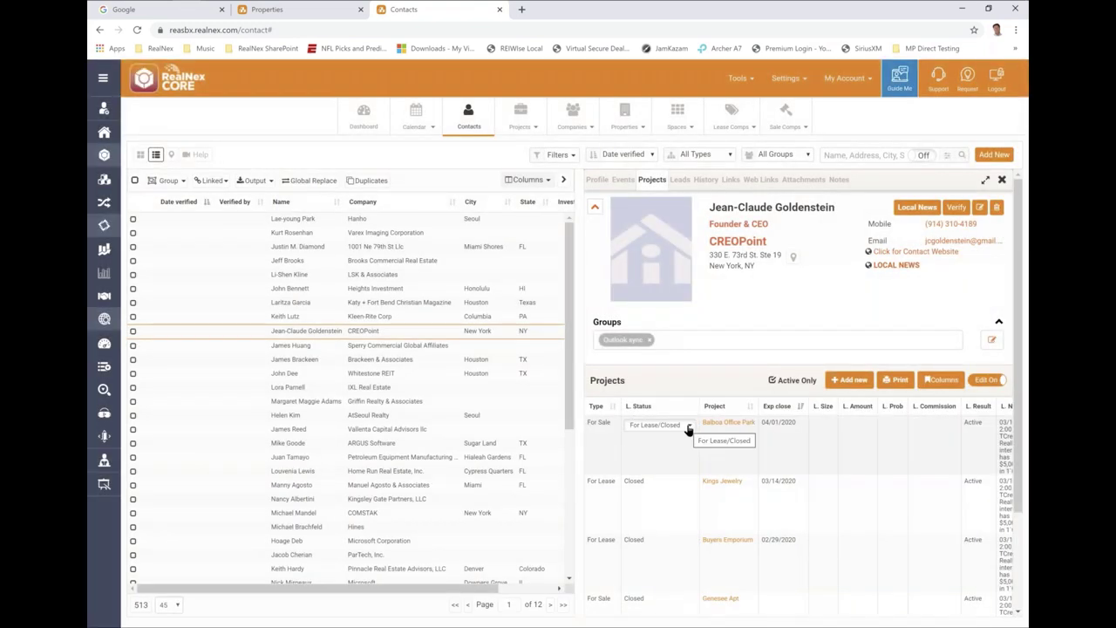
- Set lead statuses: Balboa Office Park Prospect, Kings Jewelry Toured, Buyers Emporium Package Sent
click(688, 426)
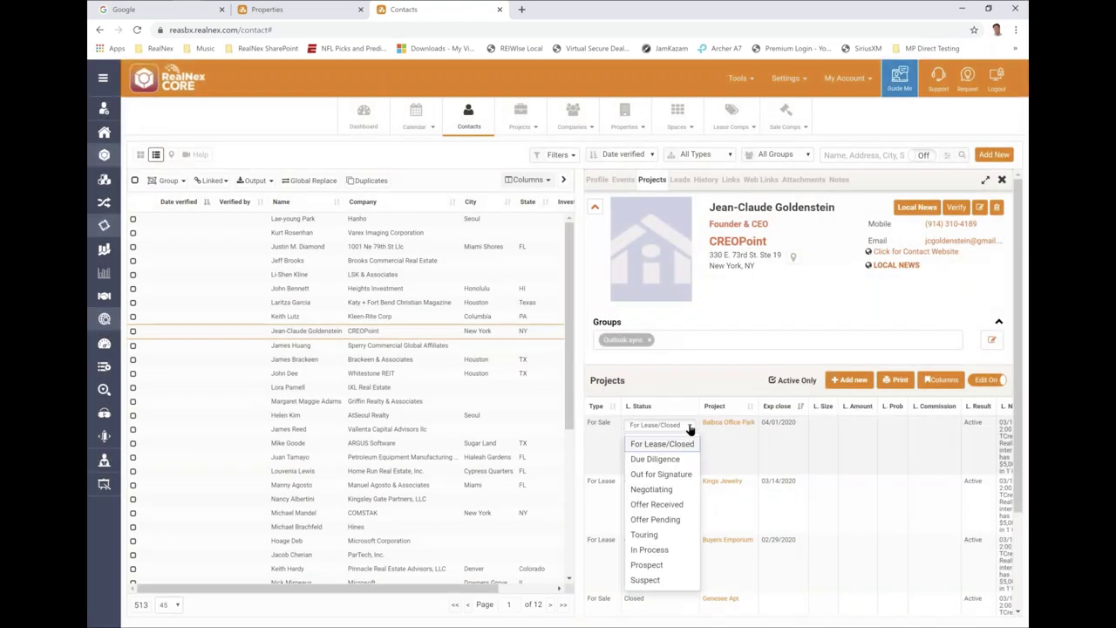
click(647, 564)
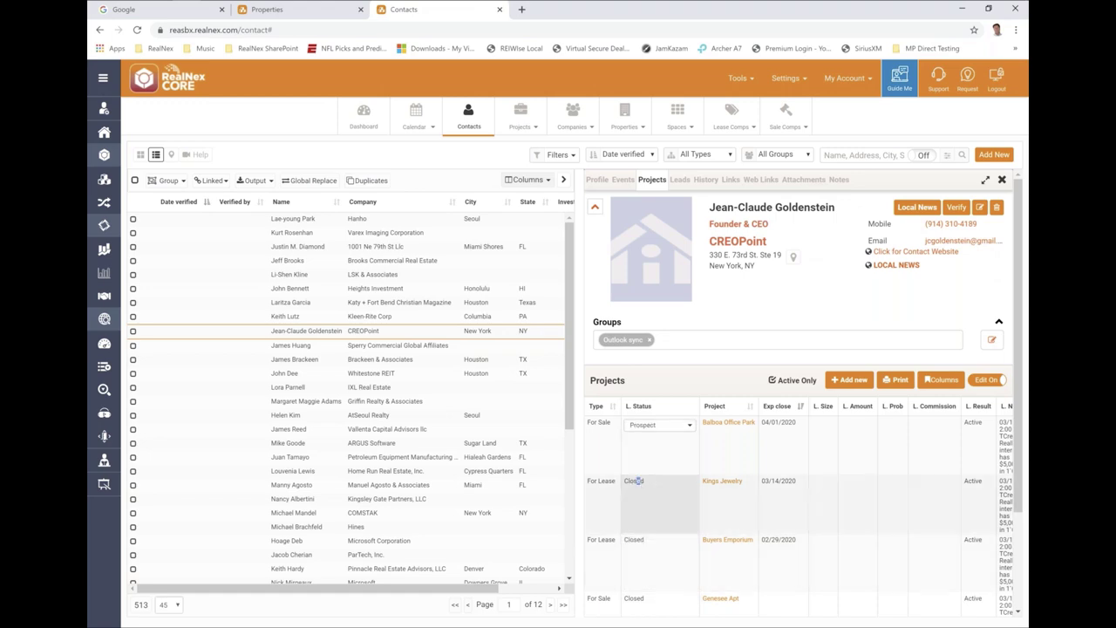
click(638, 480)
click(683, 485)
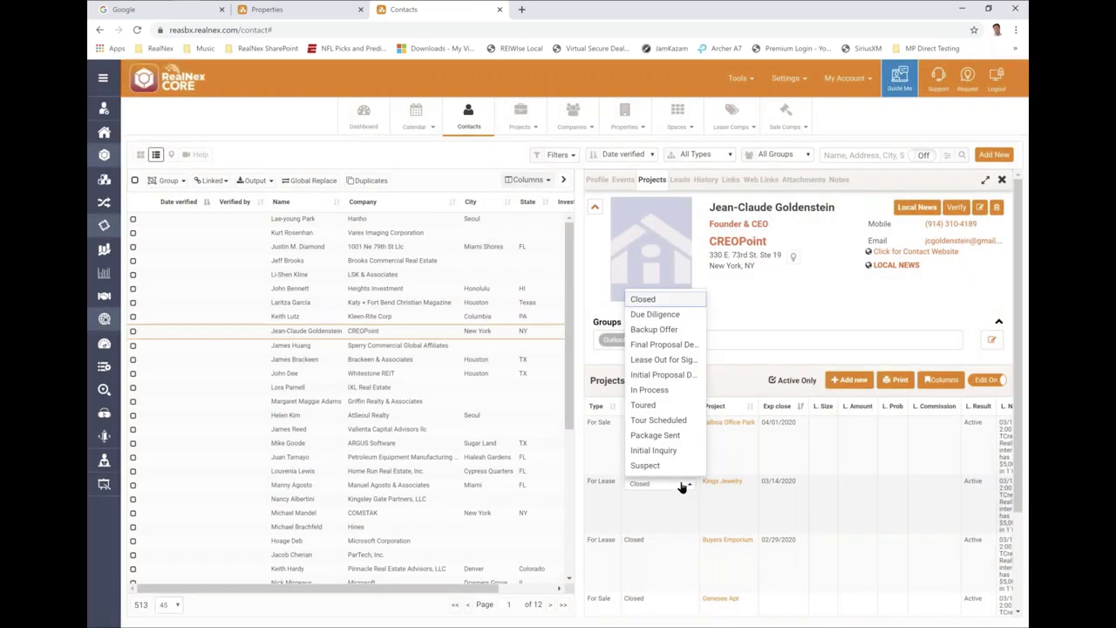
click(646, 405)
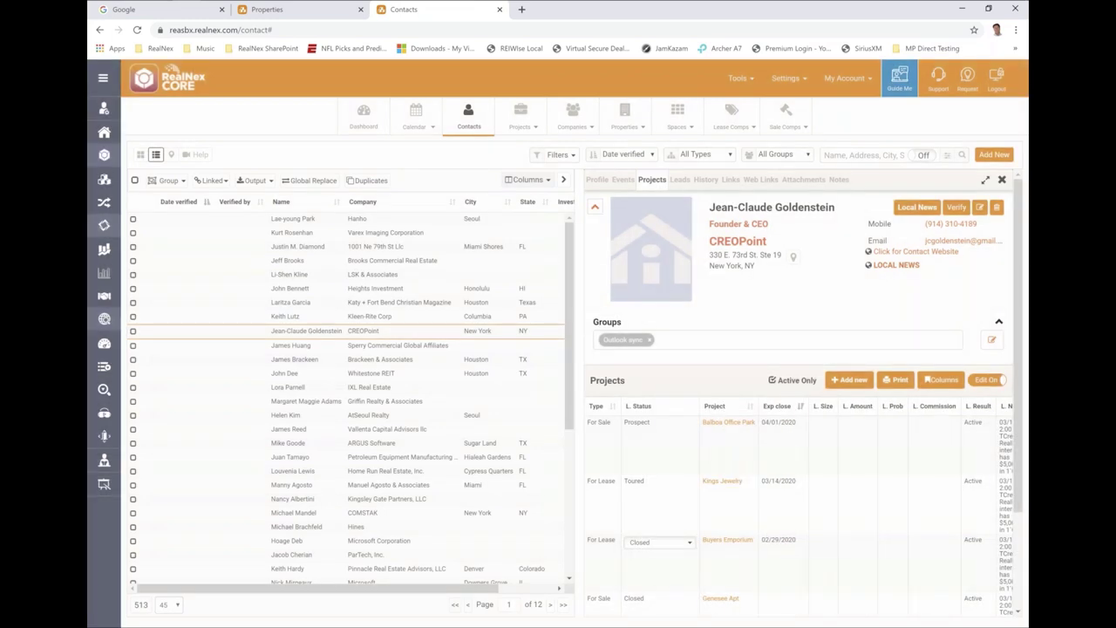
click(643, 536)
click(641, 494)
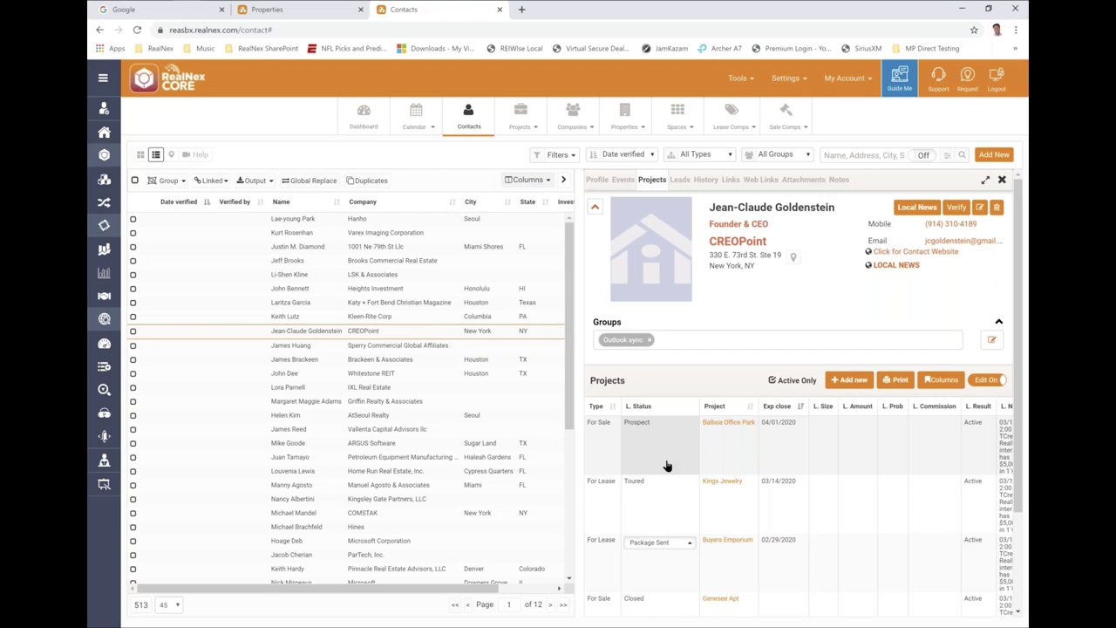
right_click(294, 334)
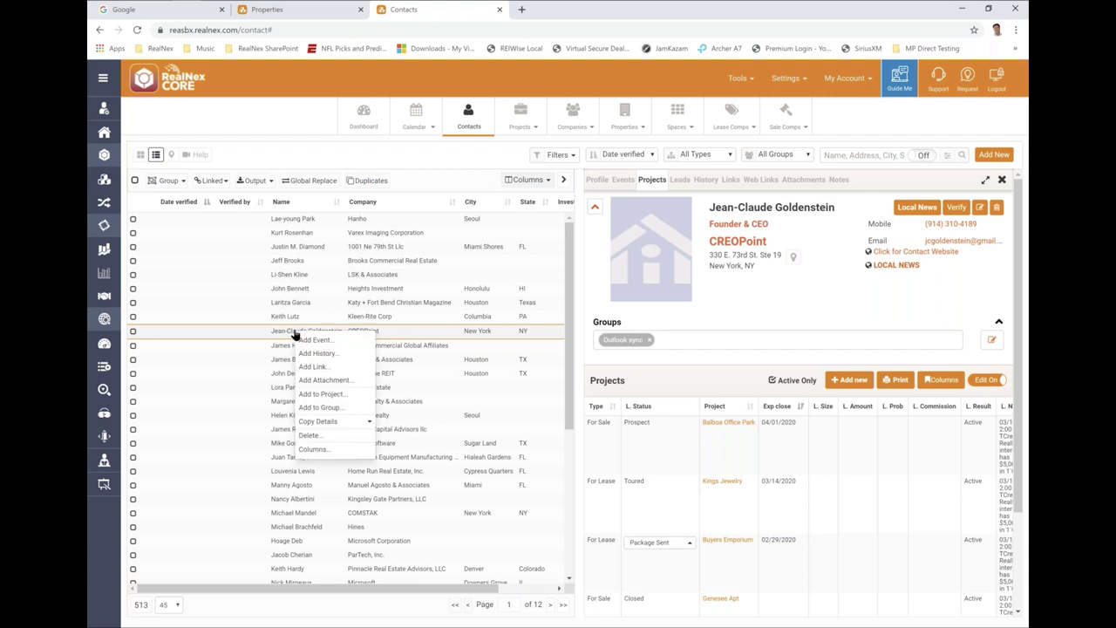
click(312, 395)
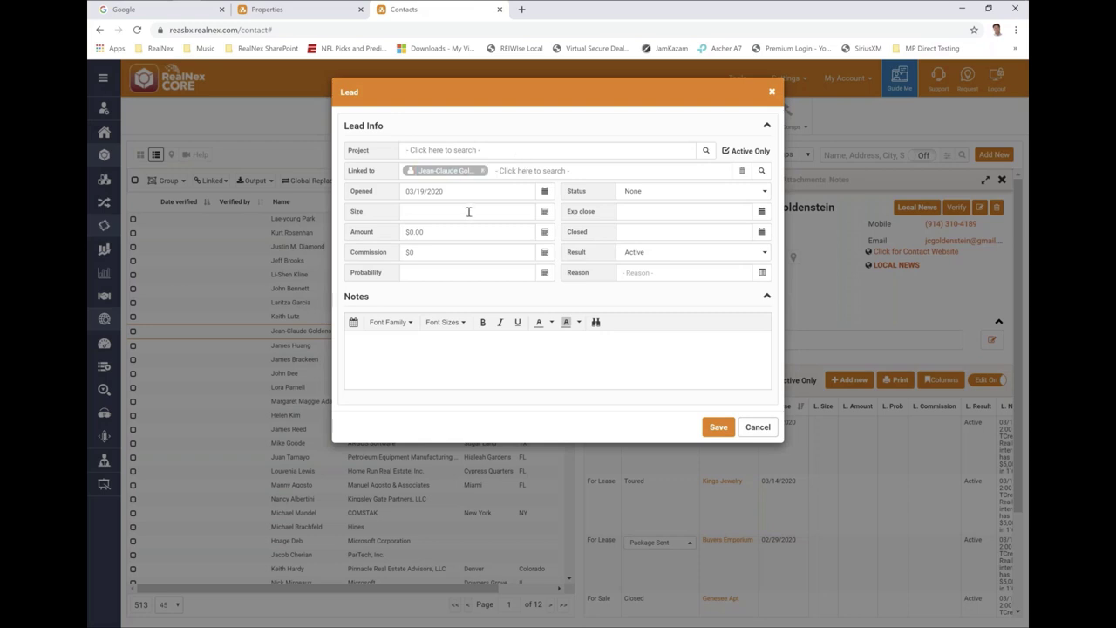
click(410, 150)
text(for sale)
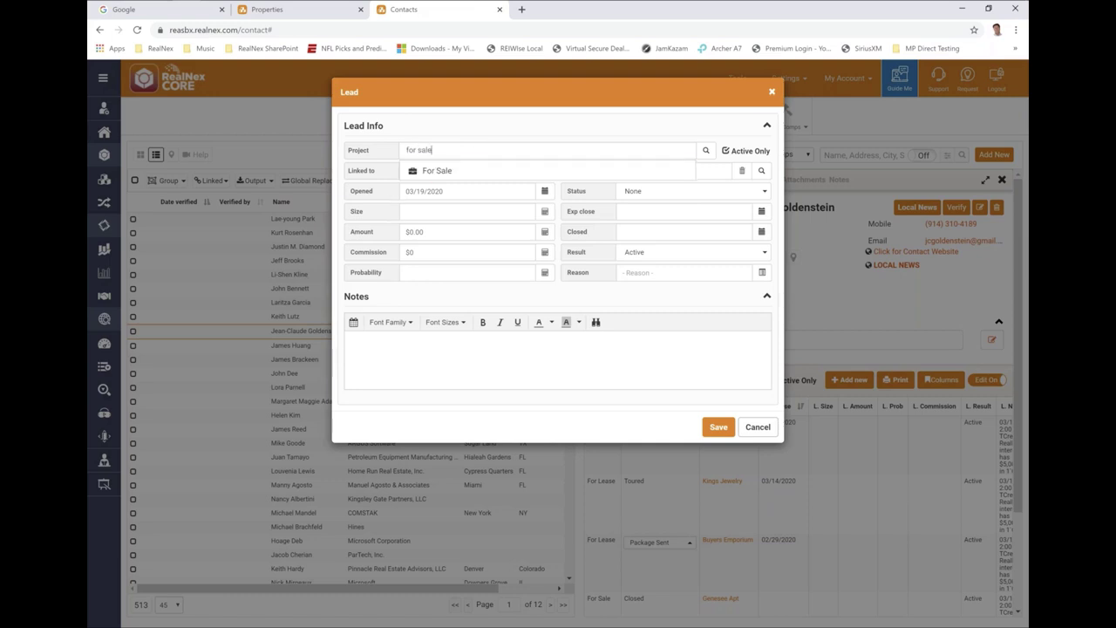
click(430, 172)
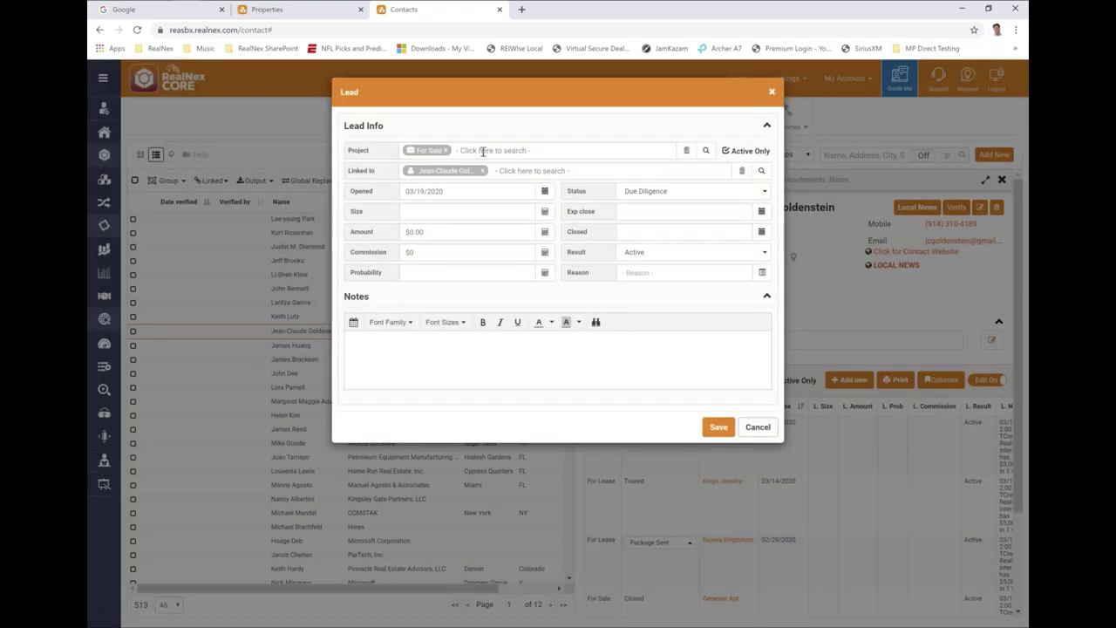
click(757, 428)
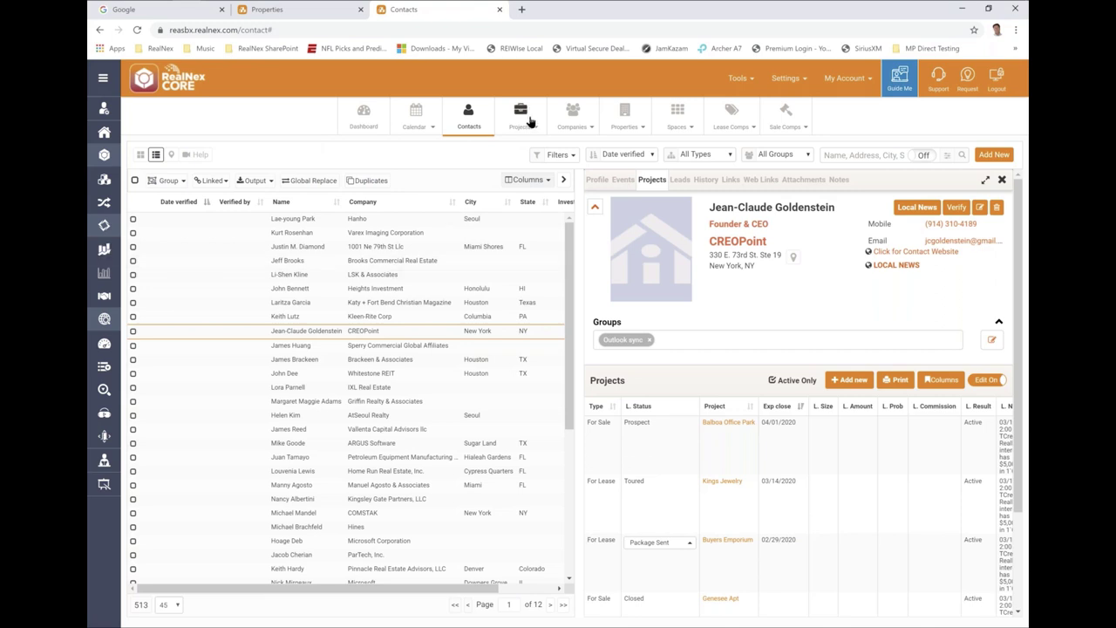
- Show Anthem Plaza's linked contacts in Properties and bring up its Owner assignment options
click(624, 118)
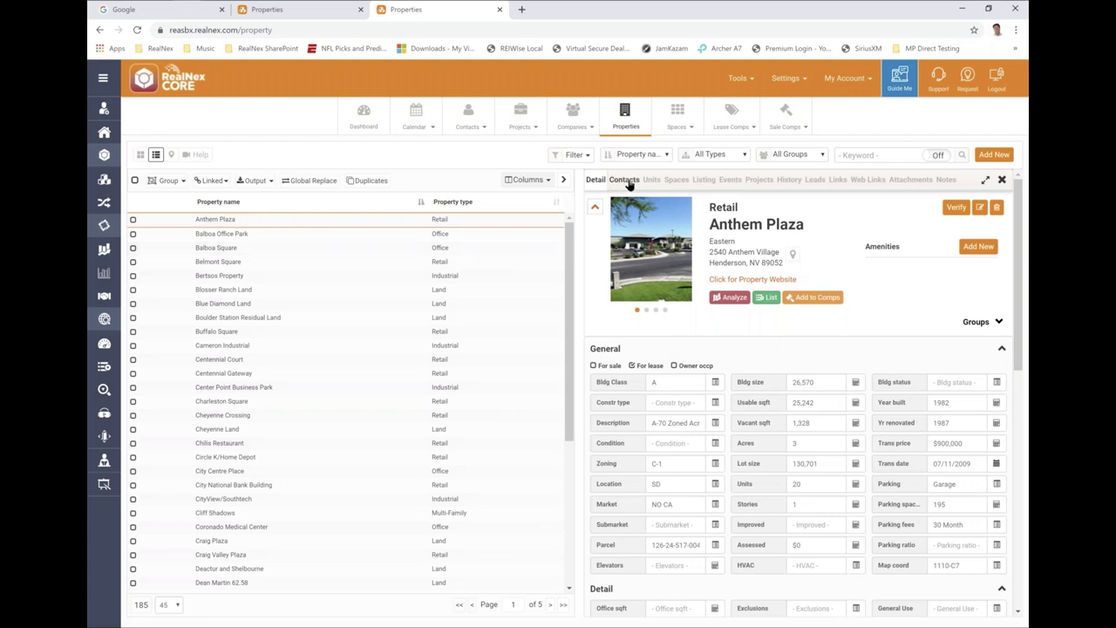
click(624, 179)
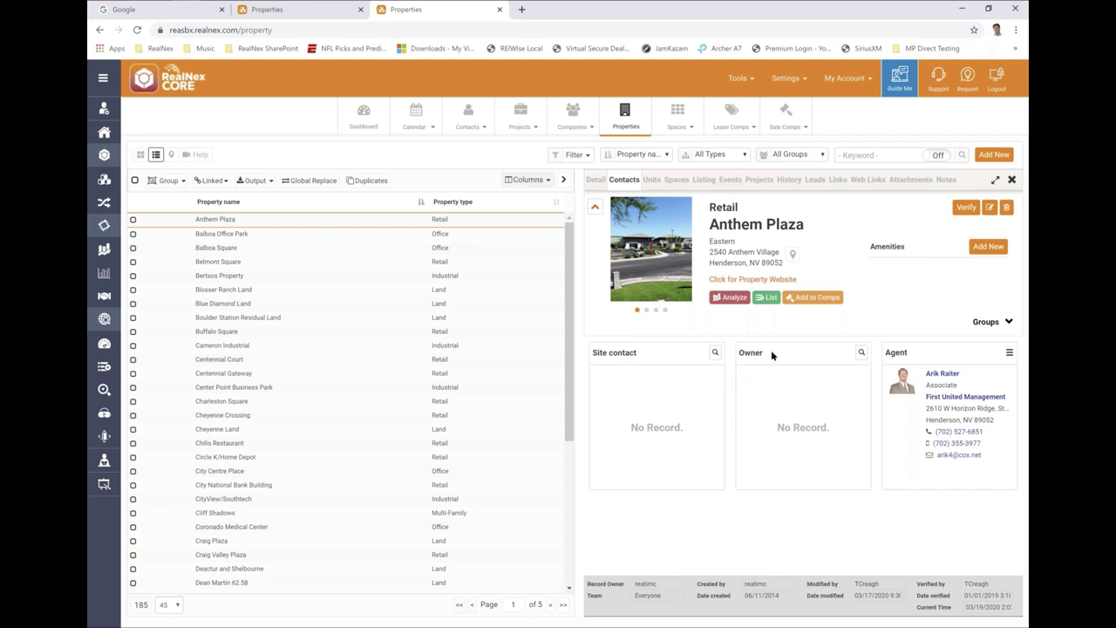
click(862, 352)
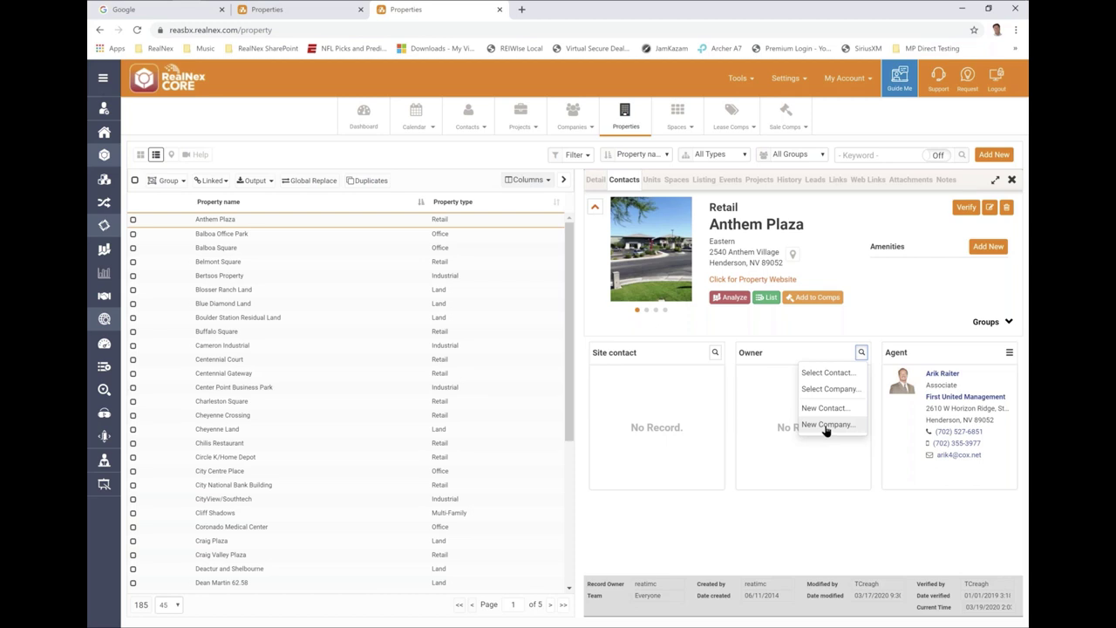
- Select the Cambridge Group Ltd. agent as Anthem Plaza's owner contact, then review the Owner options
click(828, 373)
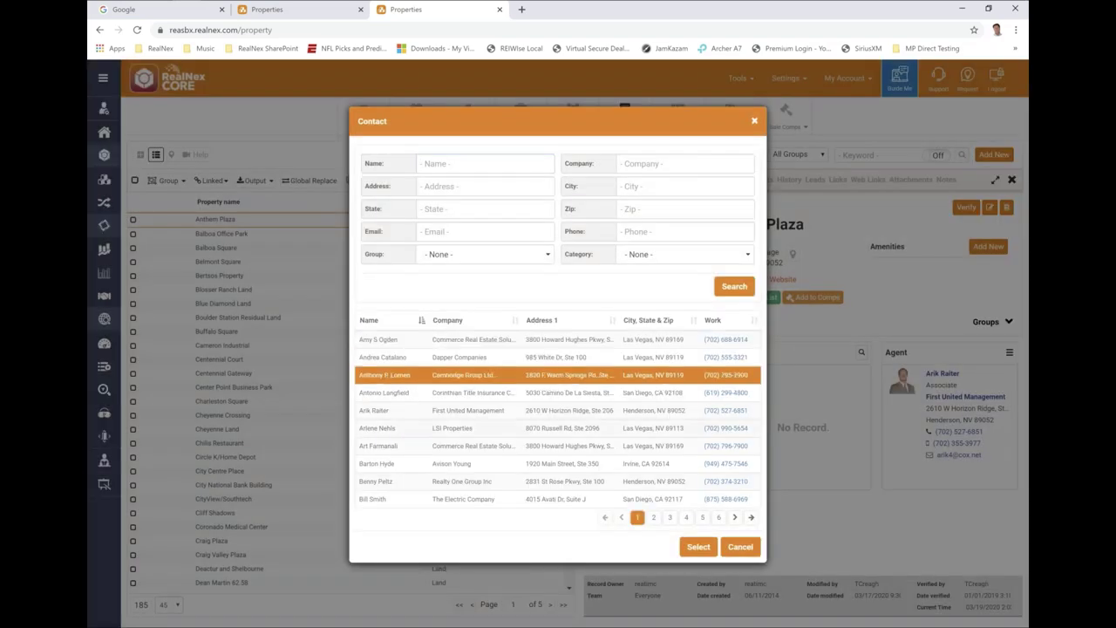
click(688, 546)
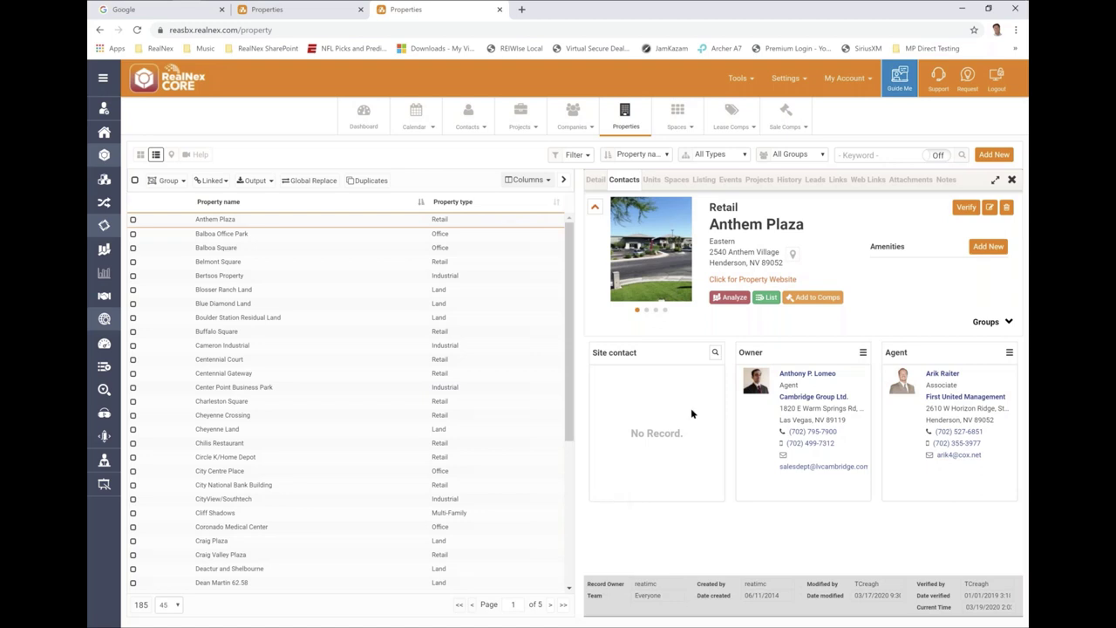
click(862, 352)
click(811, 372)
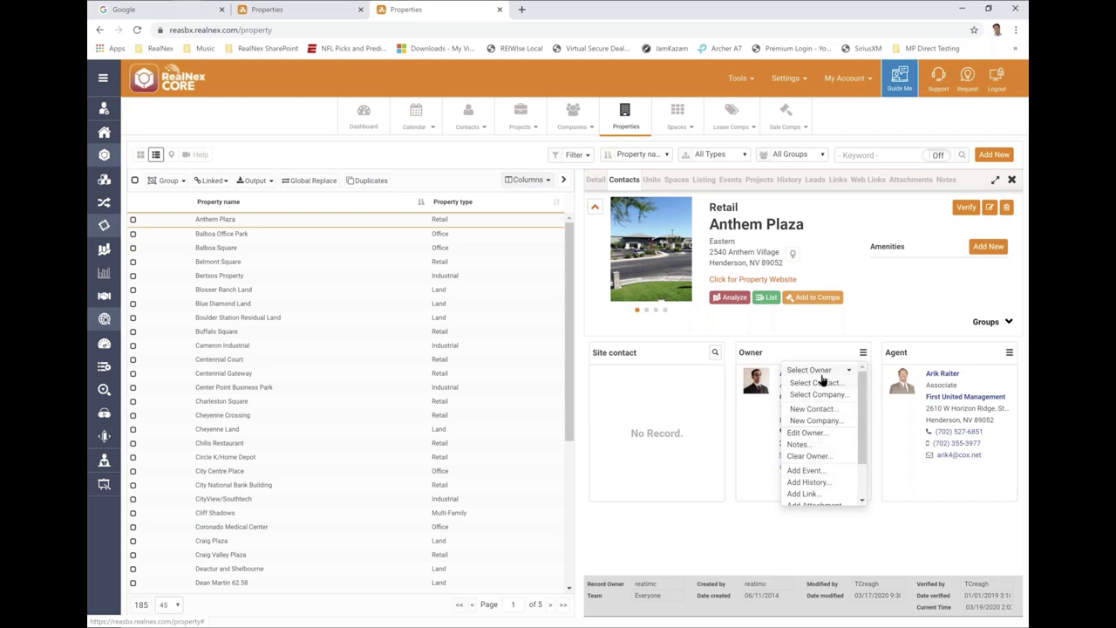
click(862, 353)
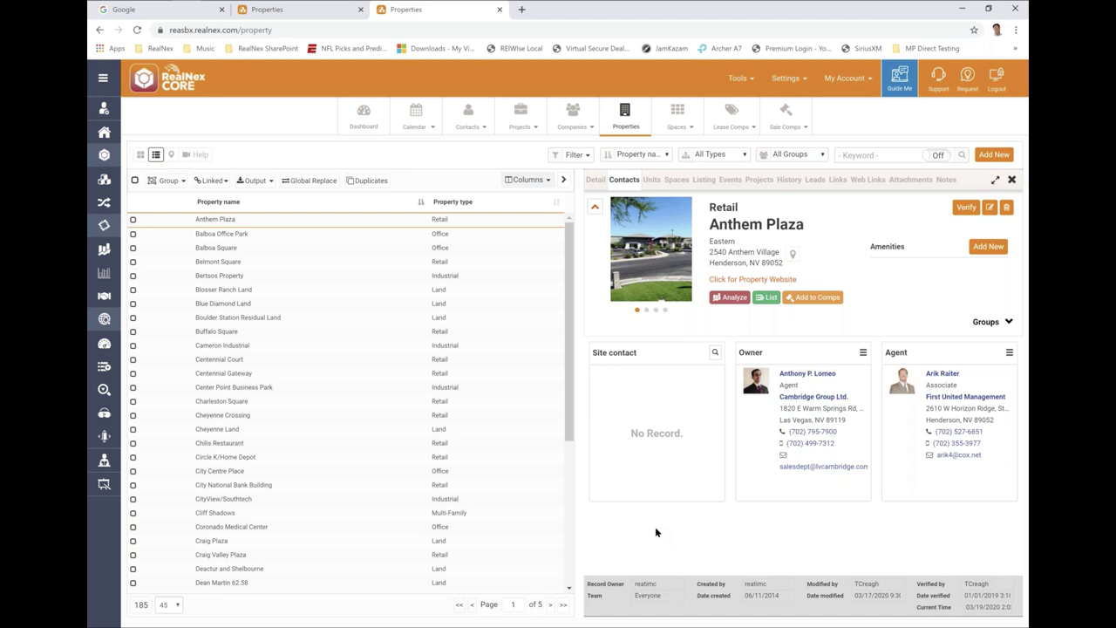
- Open the Industrial Bertsos Property record, glance at its edit form, and list the Linked record types
click(221, 278)
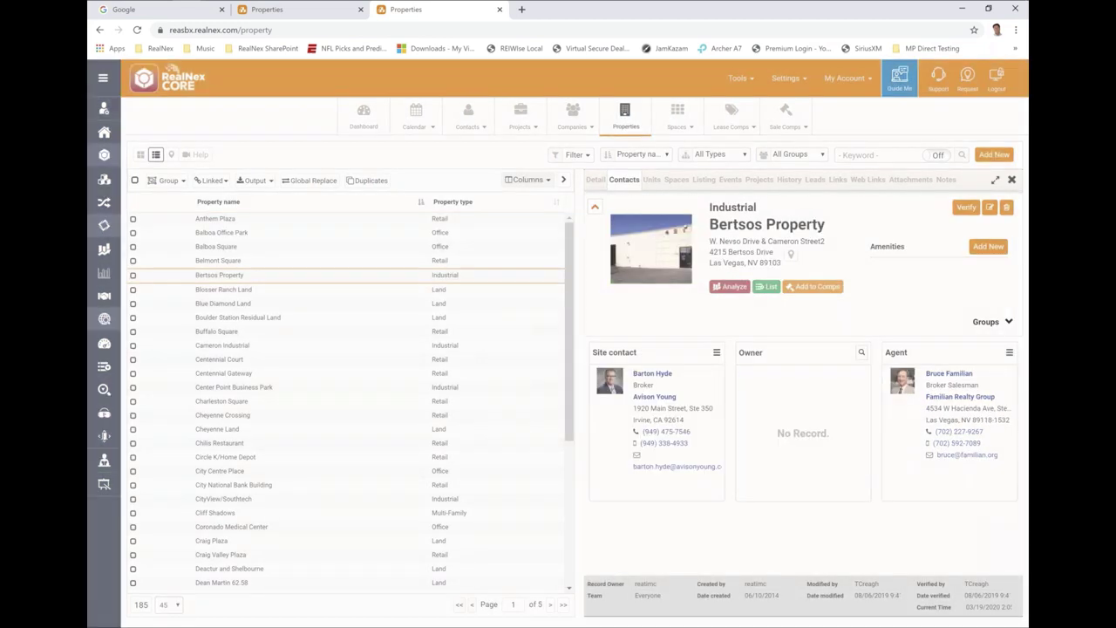
click(631, 183)
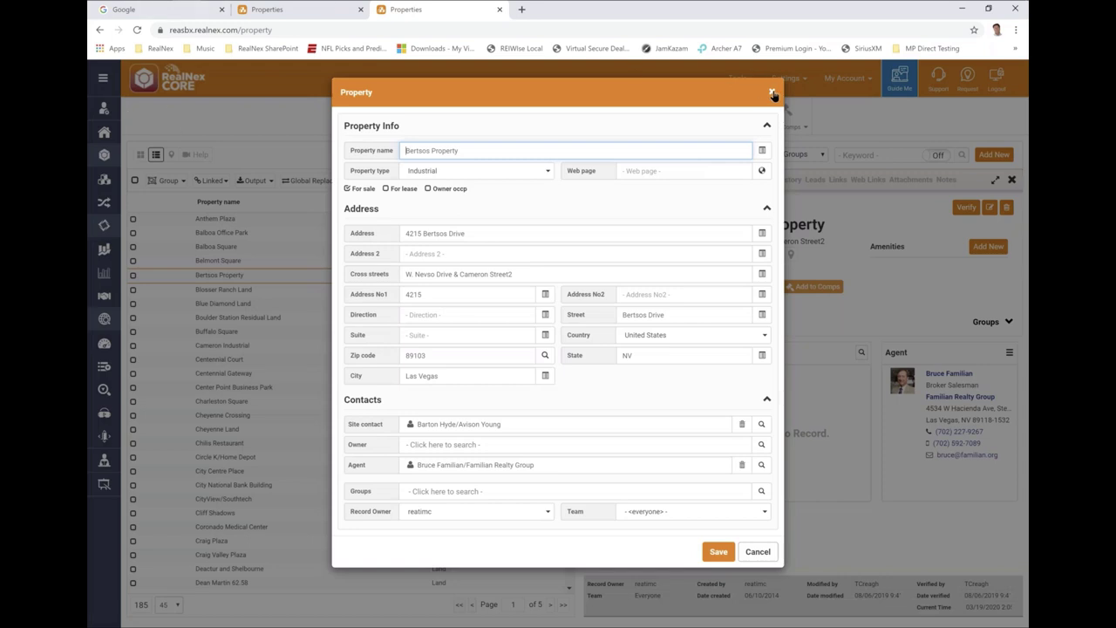
click(772, 91)
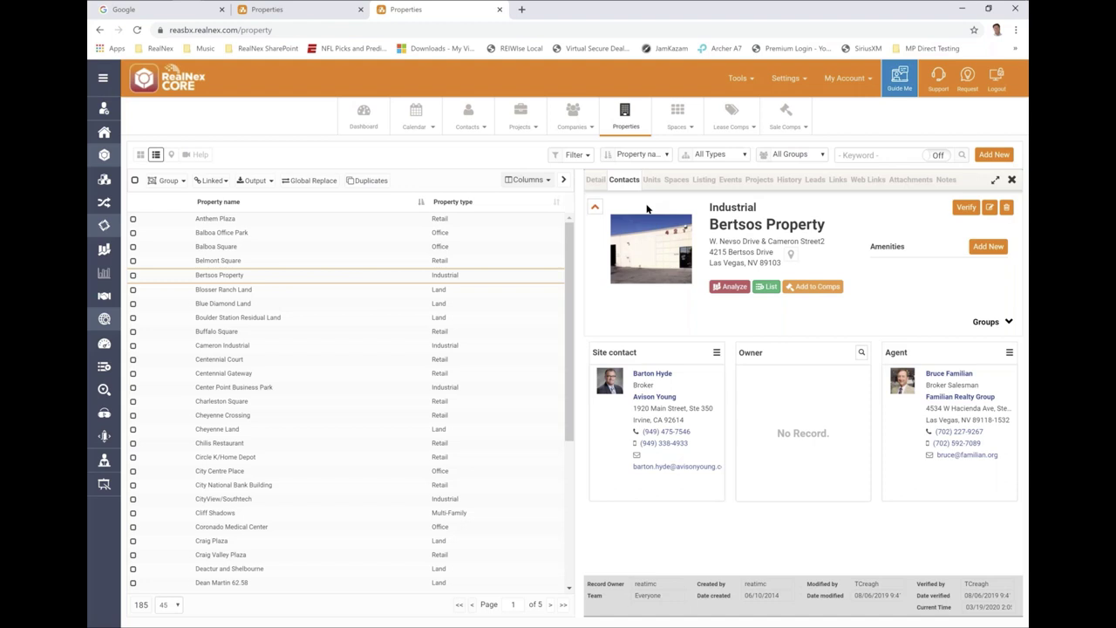
mouse_move(647, 211)
click(211, 182)
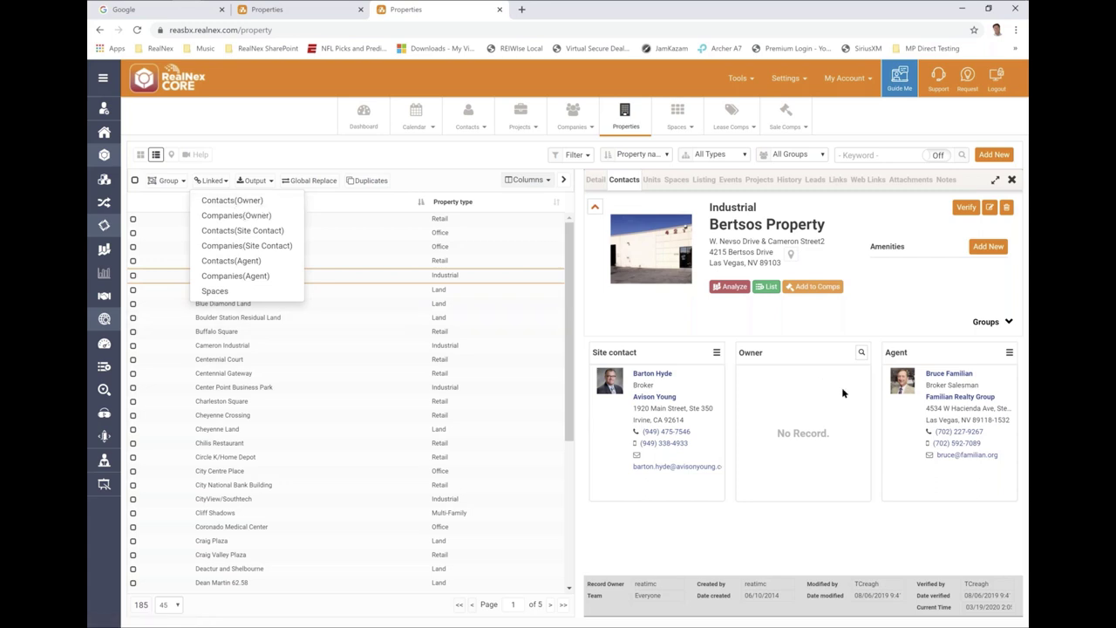
- Open the Avison Young site contact in a new tab and view their six linked records
click(652, 374)
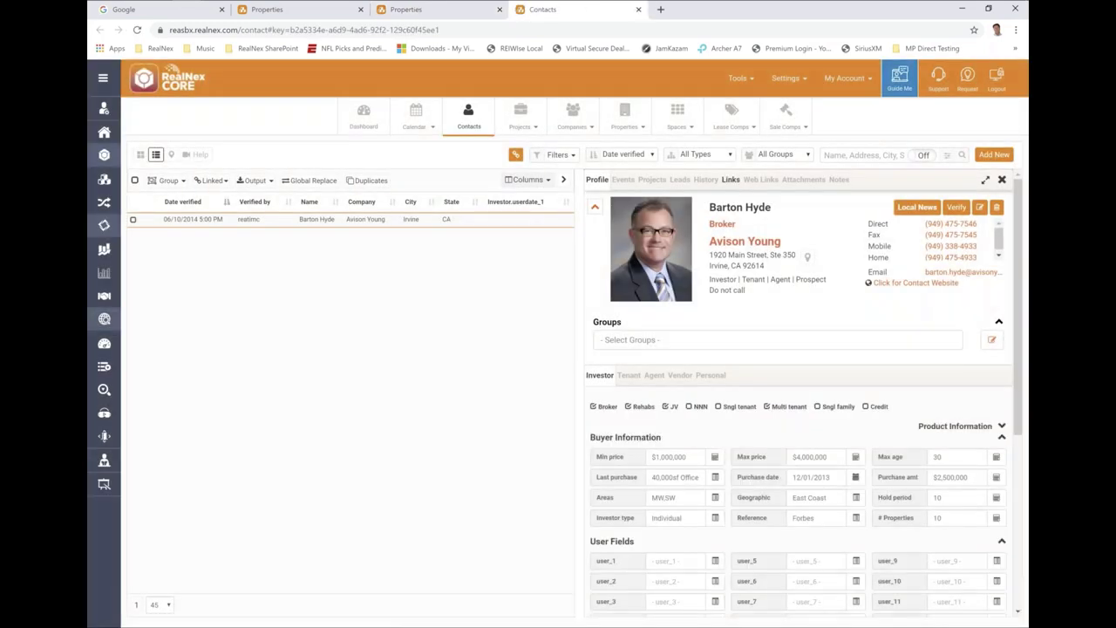
click(730, 180)
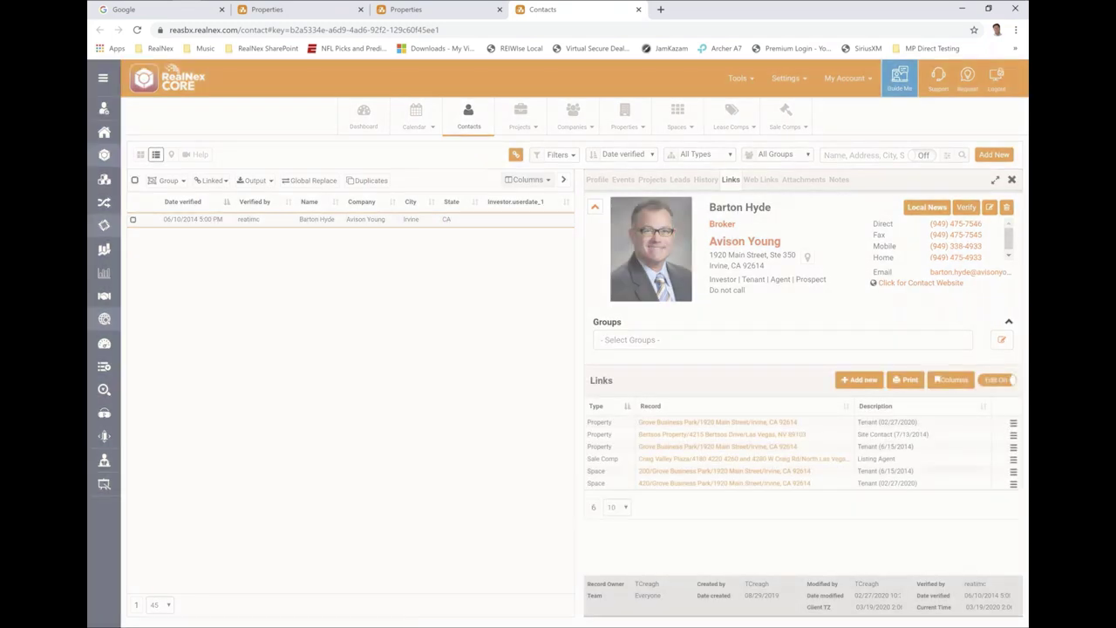
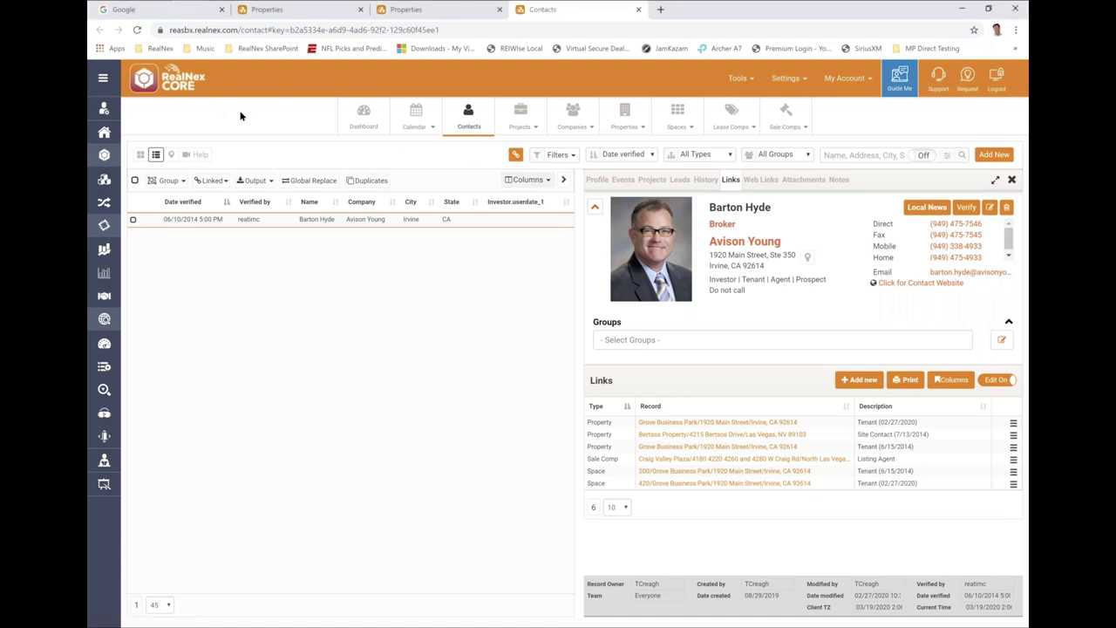
- Reload the Contacts tab to show all 514 contacts with the first profile open
click(471, 115)
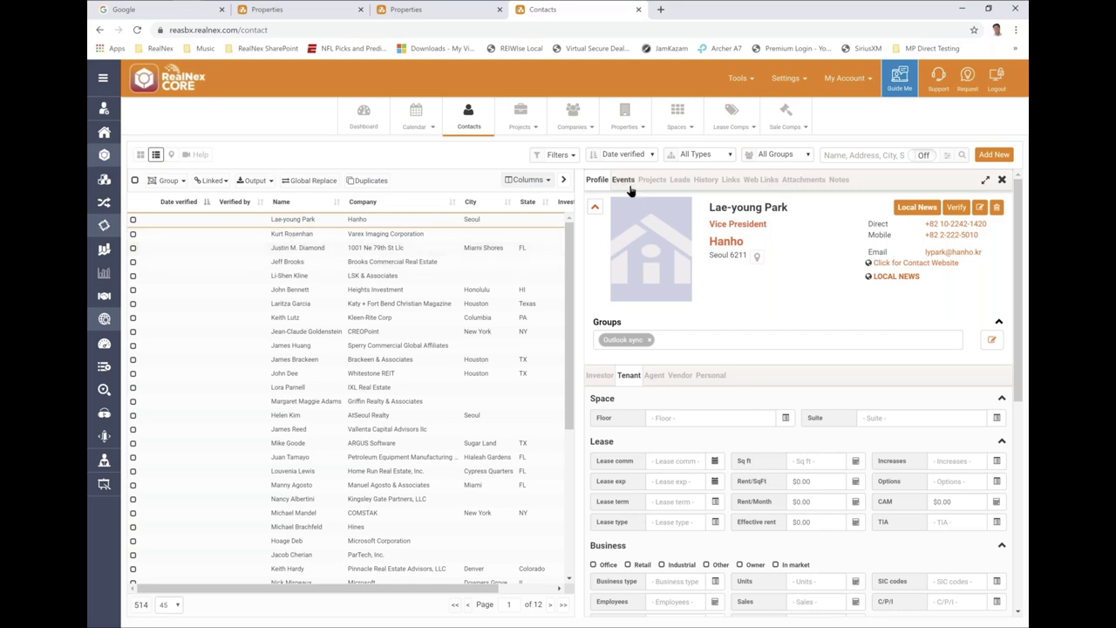
- Step through the Investor, Tenant and Agent tabs to Vendor and select its Business field
click(598, 375)
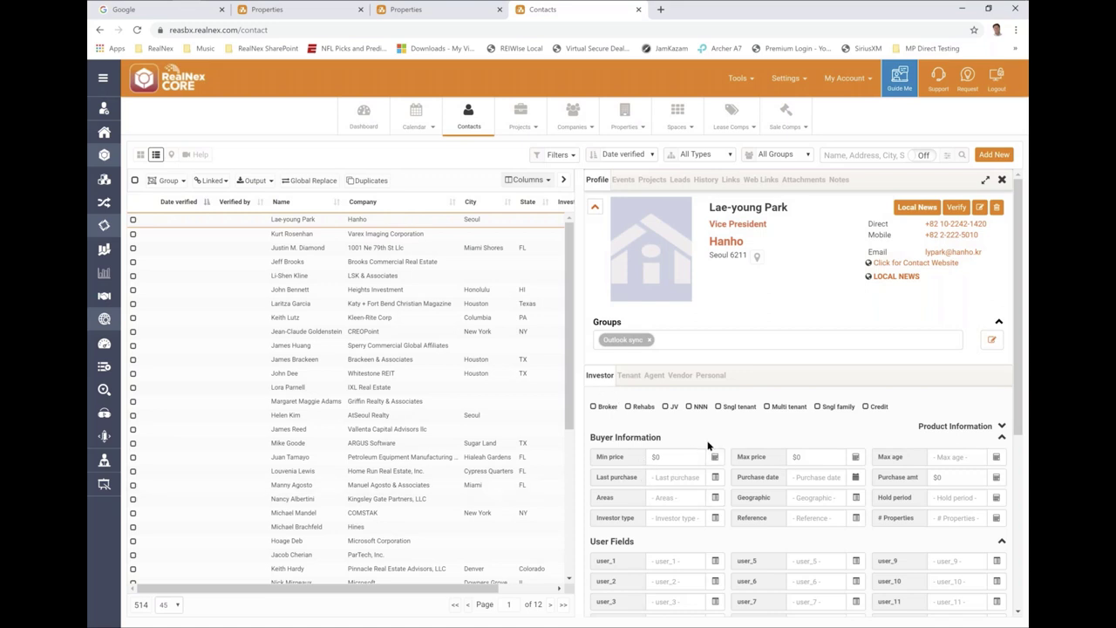
scroll(700, 474, down, 2)
scroll(700, 475, down, 1)
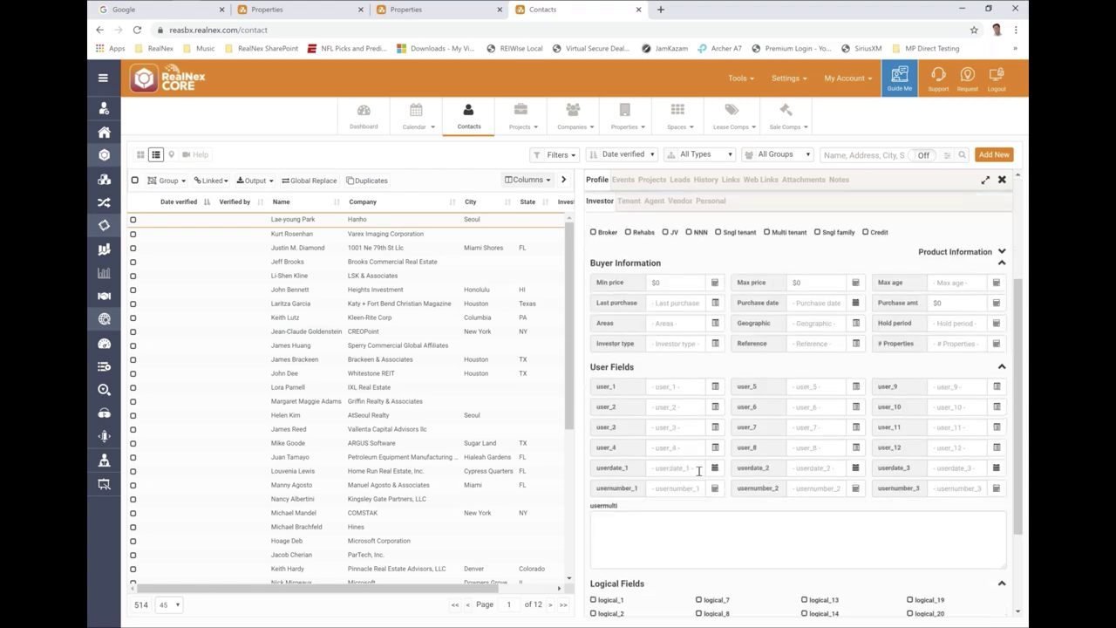
scroll(700, 472, up, 3)
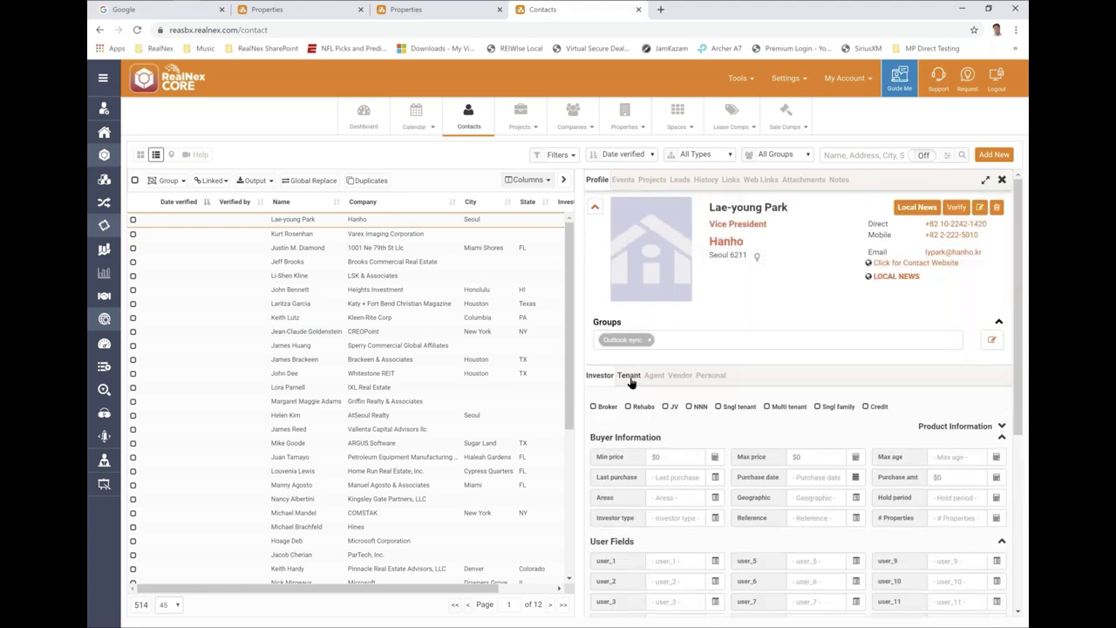
click(630, 378)
click(651, 375)
click(680, 377)
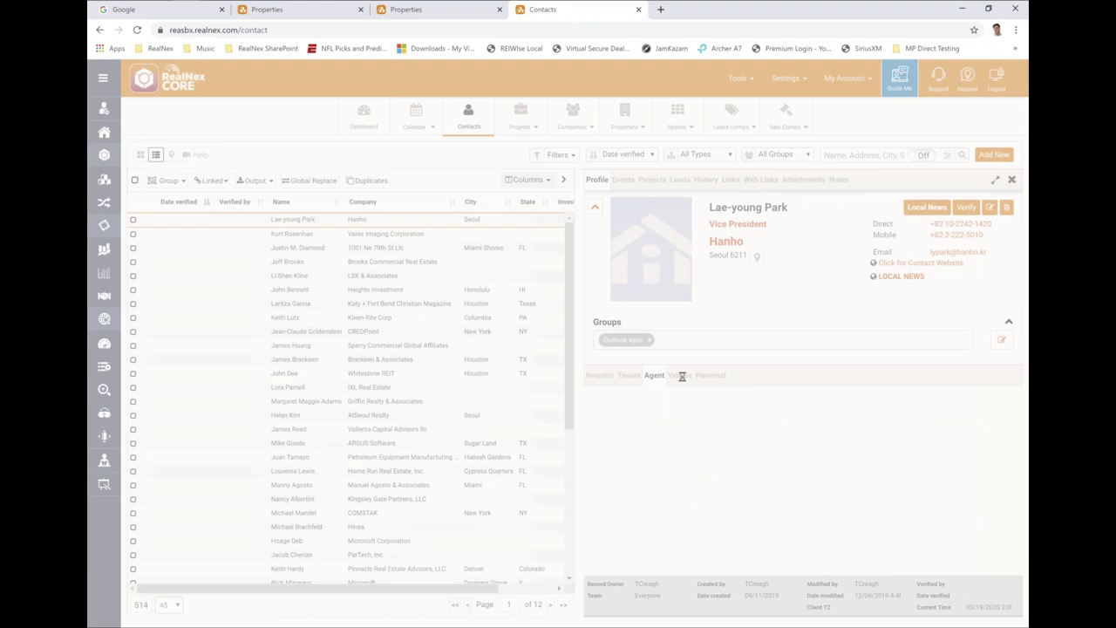
click(680, 376)
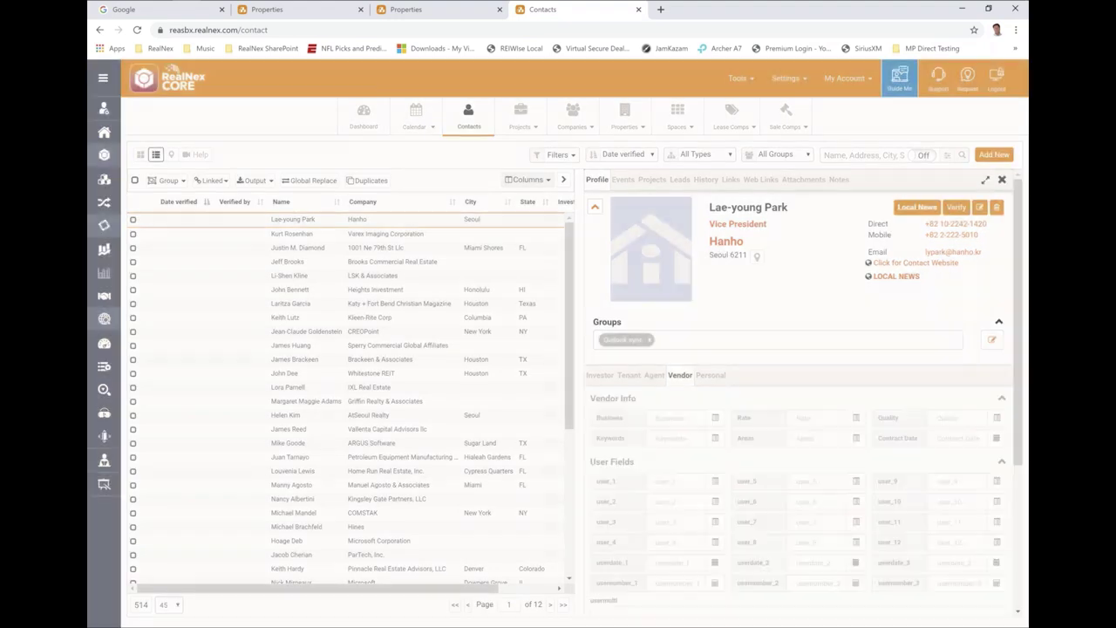
click(667, 419)
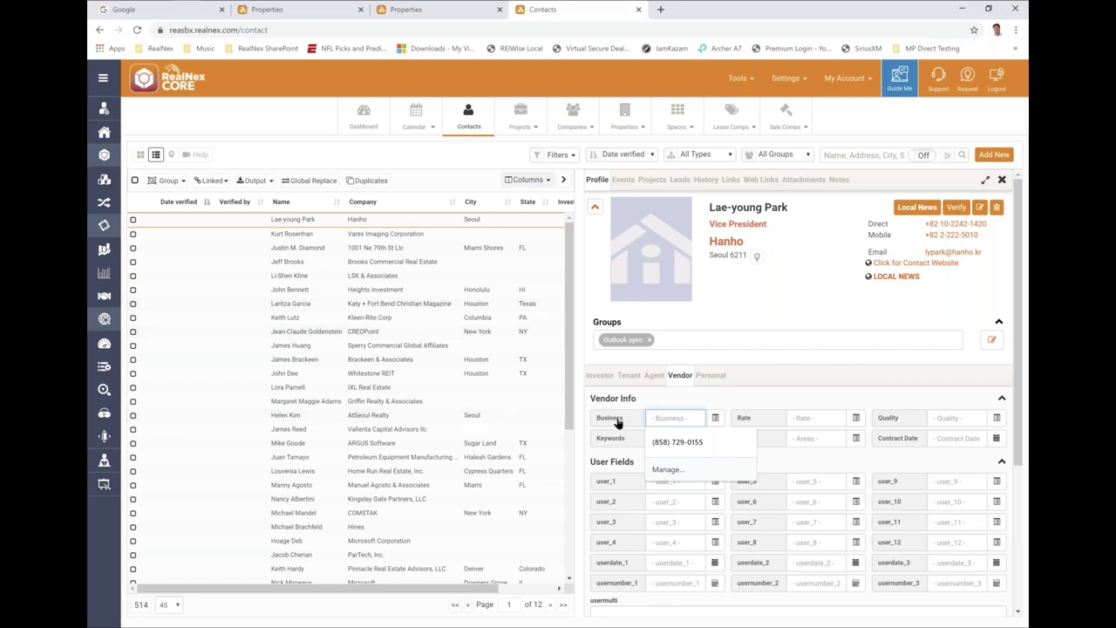
- Save AI / Appraiser from the Business value list, then reopen the list and cancel it
click(715, 417)
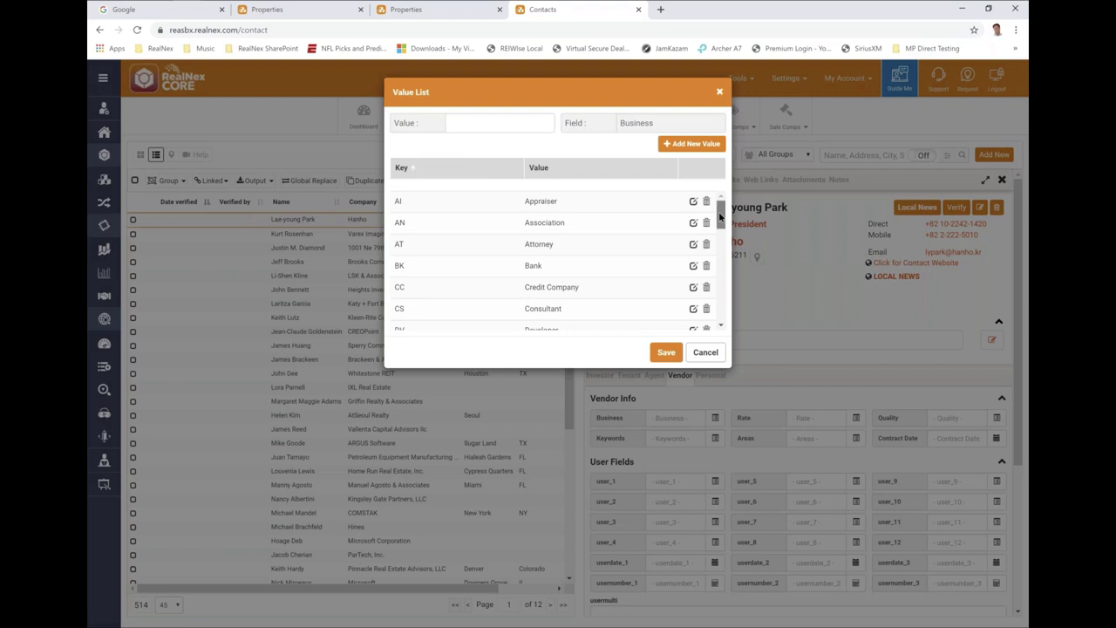
drag(721, 218, 719, 252)
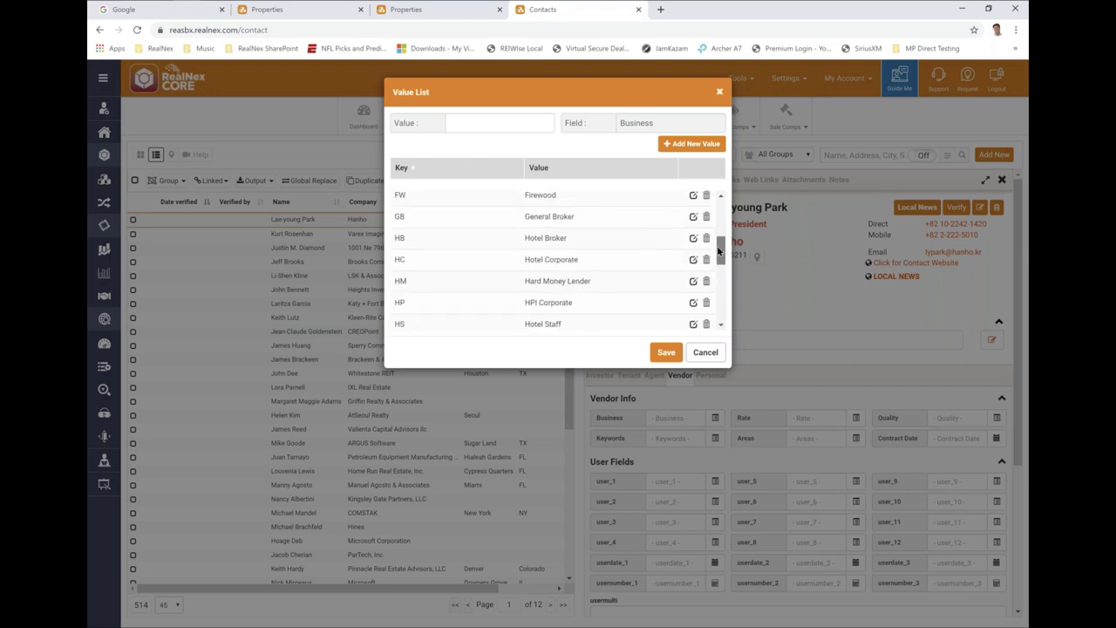
drag(719, 251, 708, 198)
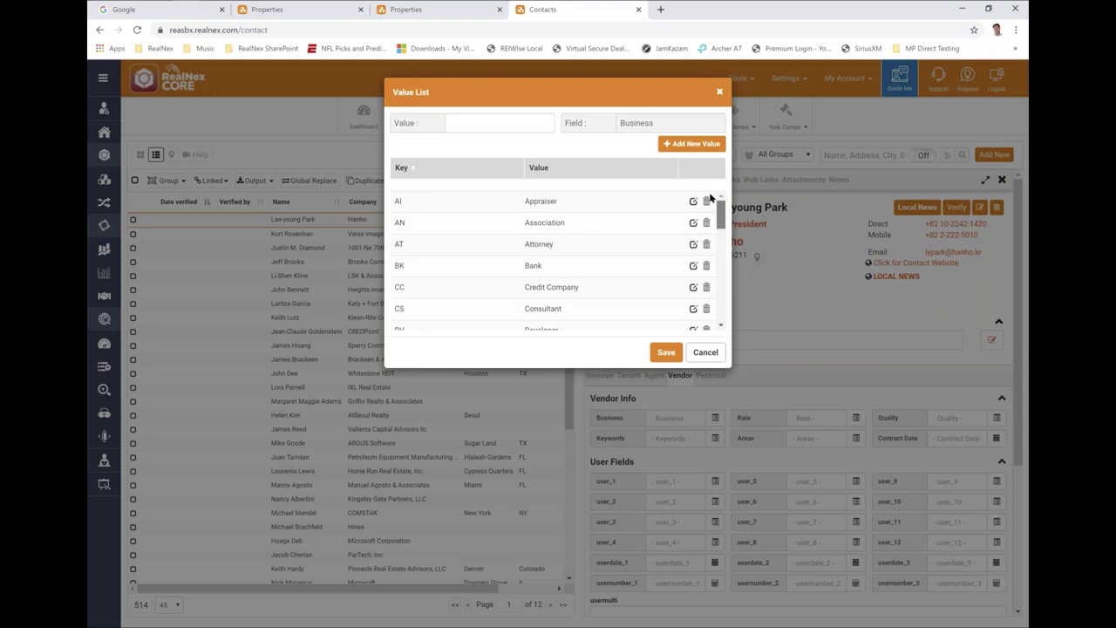
click(447, 203)
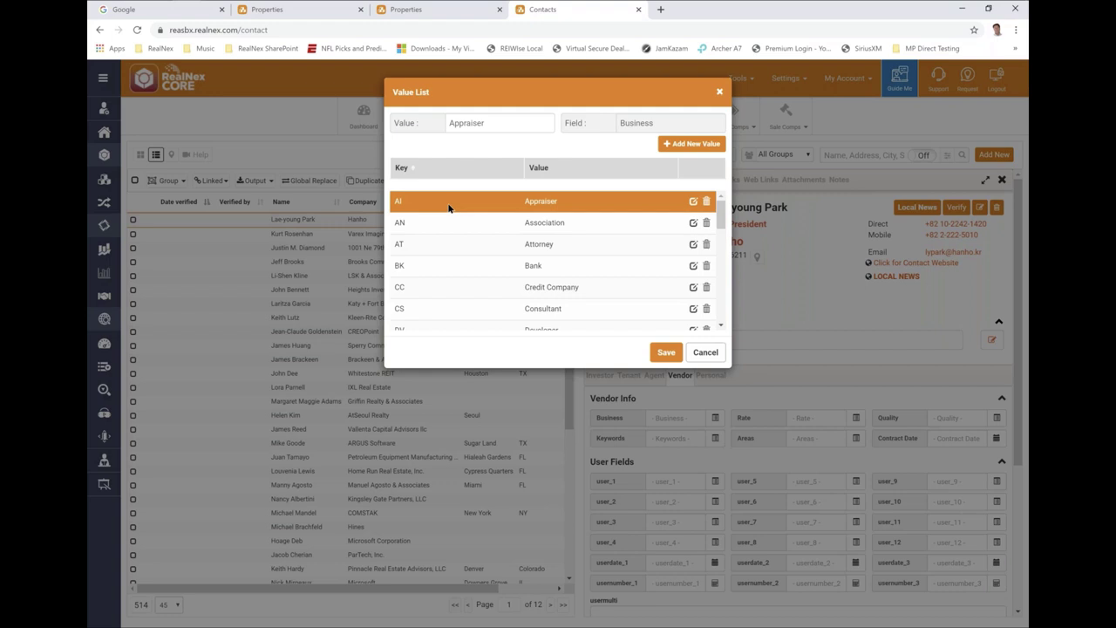
click(665, 353)
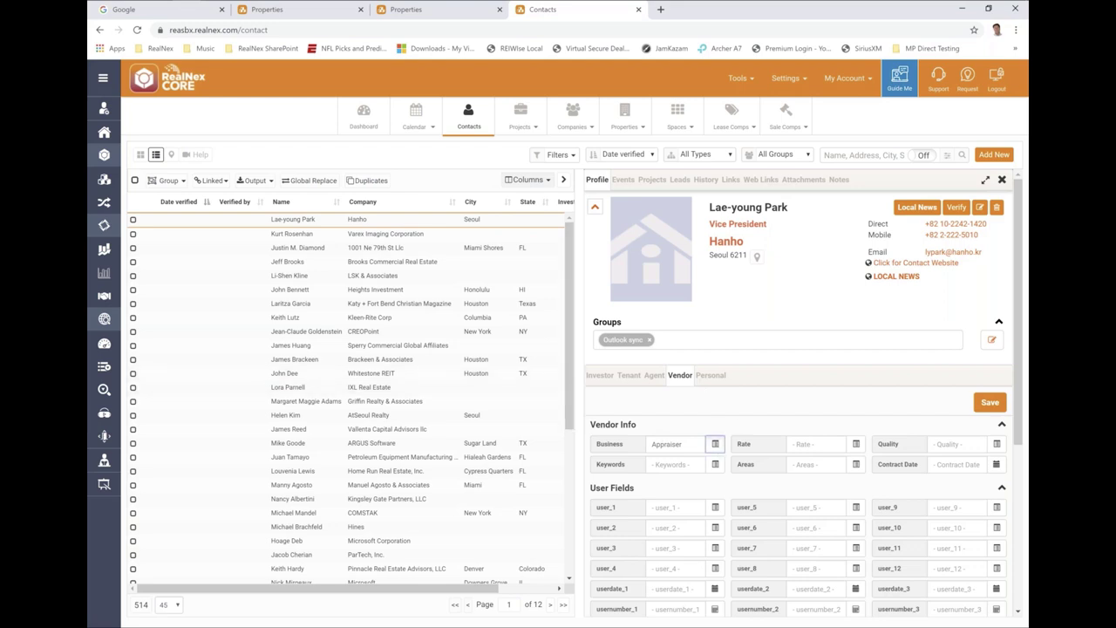
click(715, 444)
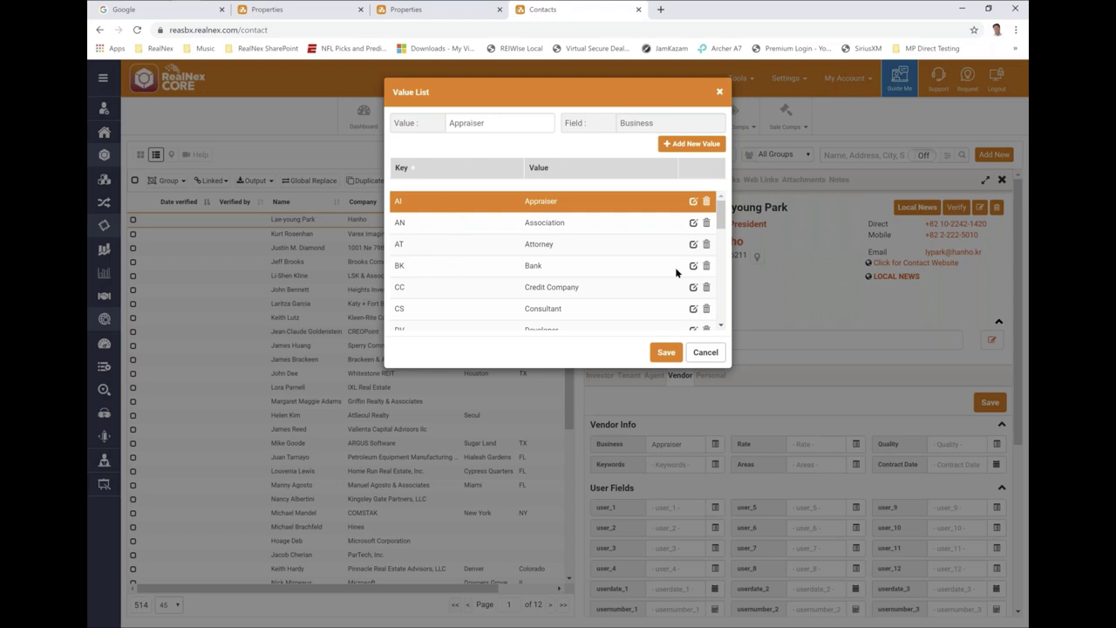
click(705, 352)
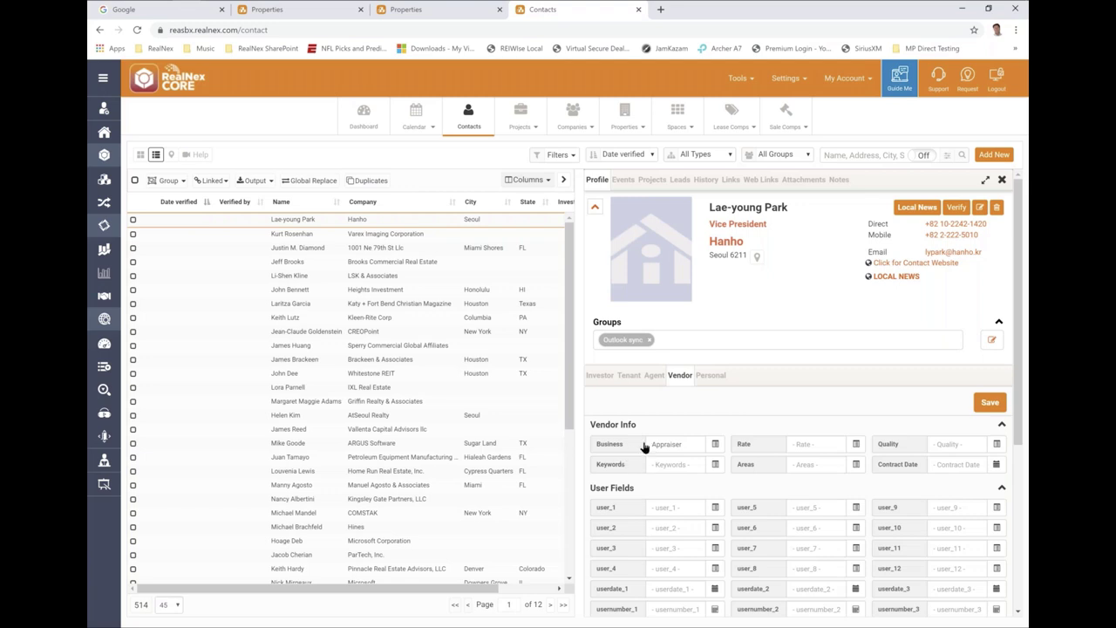
- Enable Comma-separated Values in the vendor Business field's Field Definition
right_click(620, 448)
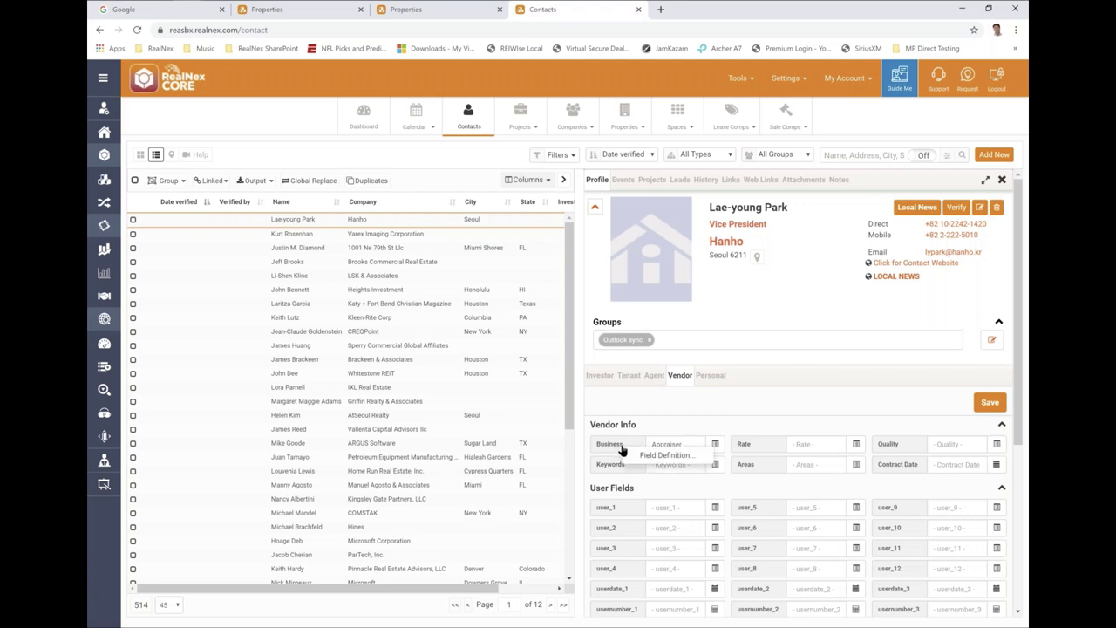
click(654, 456)
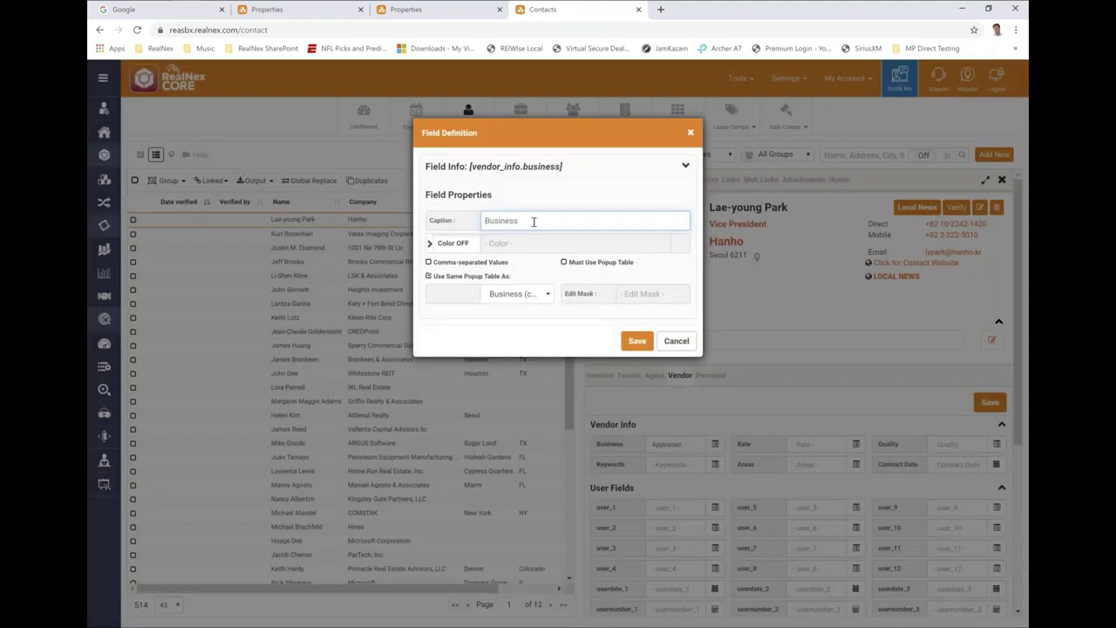
double_click(534, 221)
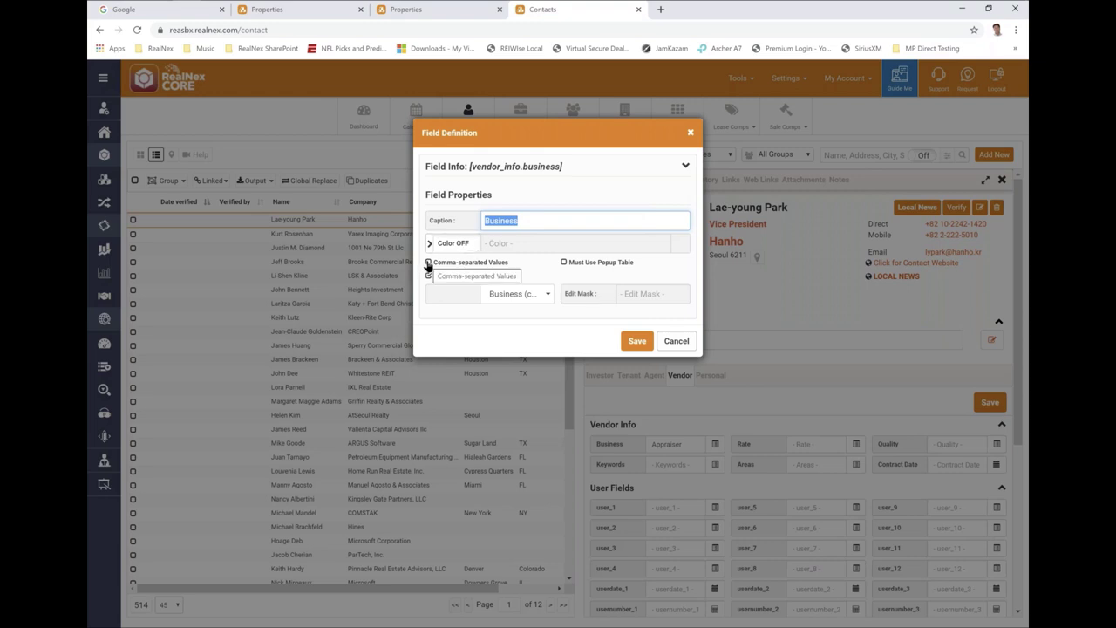
click(428, 263)
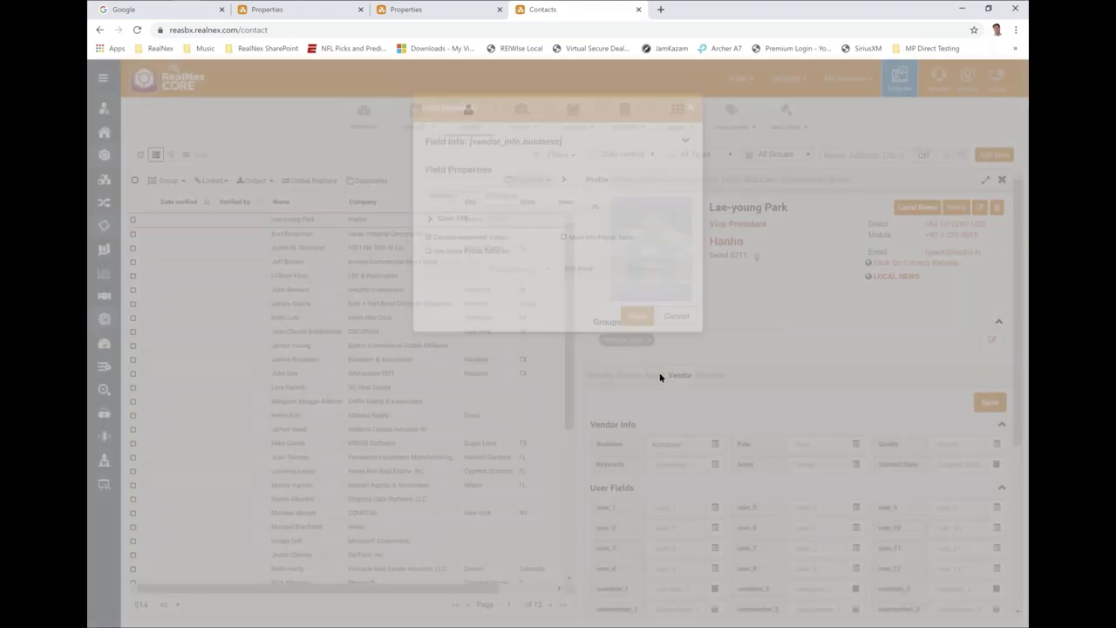
- Tick Appraiser, Association, Attorney, Bank, Consultant and Credit Company in the personal Business list, then cancel
click(715, 418)
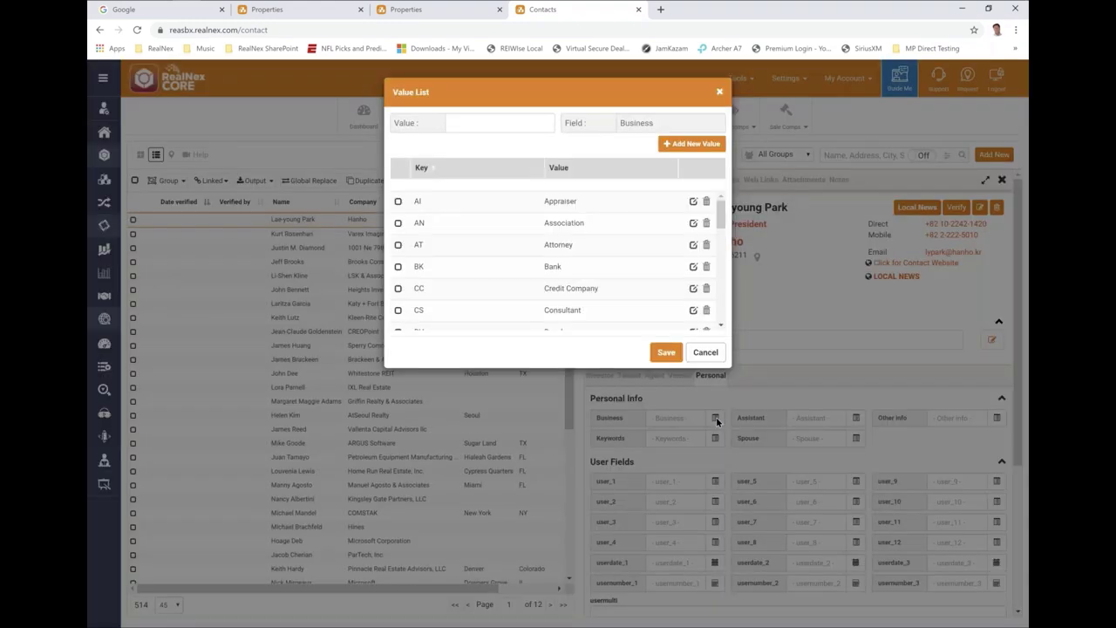
click(398, 201)
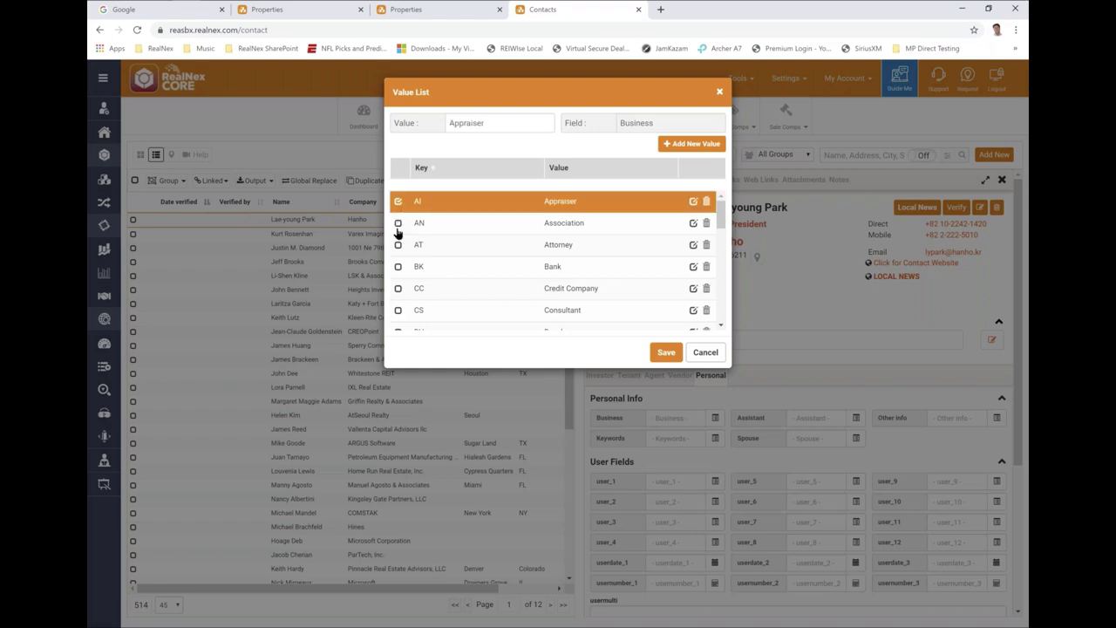
click(398, 224)
click(397, 246)
click(398, 267)
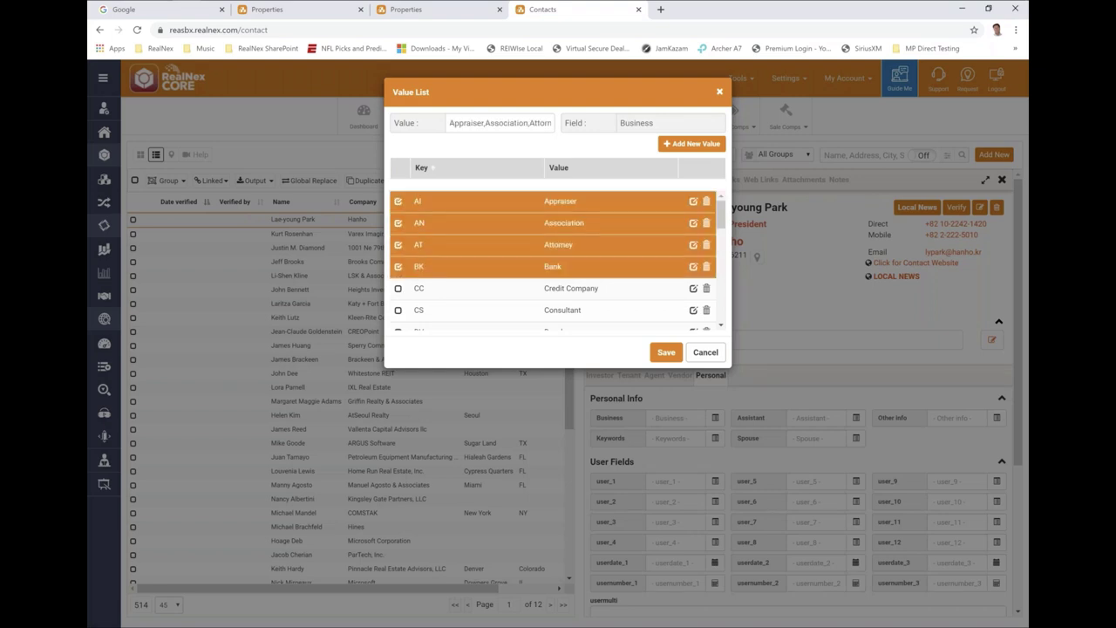
click(397, 310)
click(398, 288)
click(705, 352)
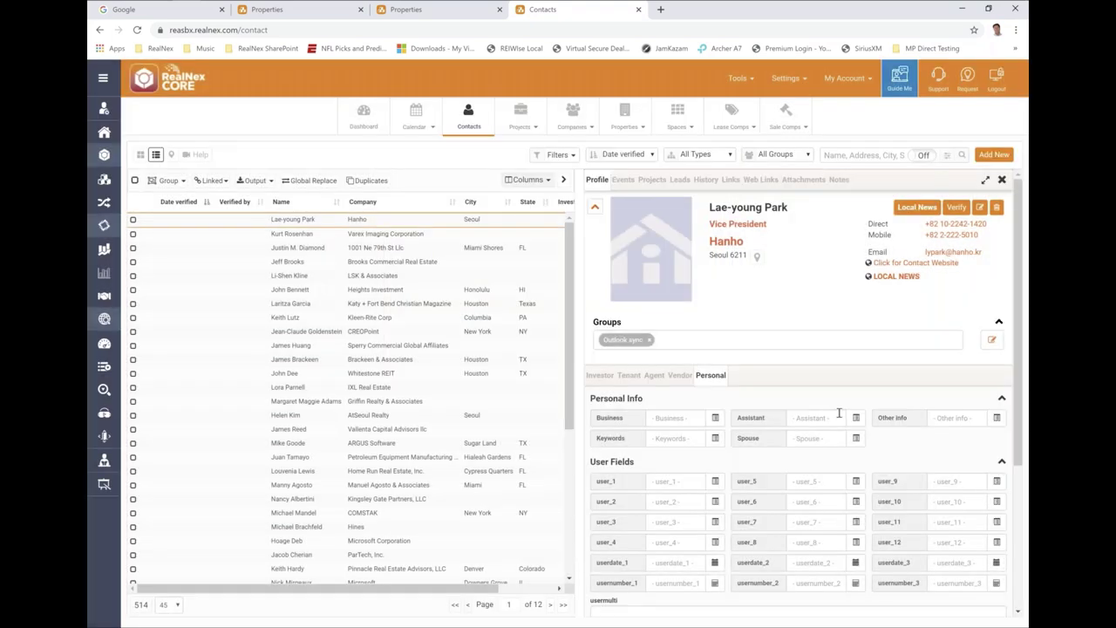
- Save the contact Business field definition without Comma-separated Values and view its value list
right_click(618, 420)
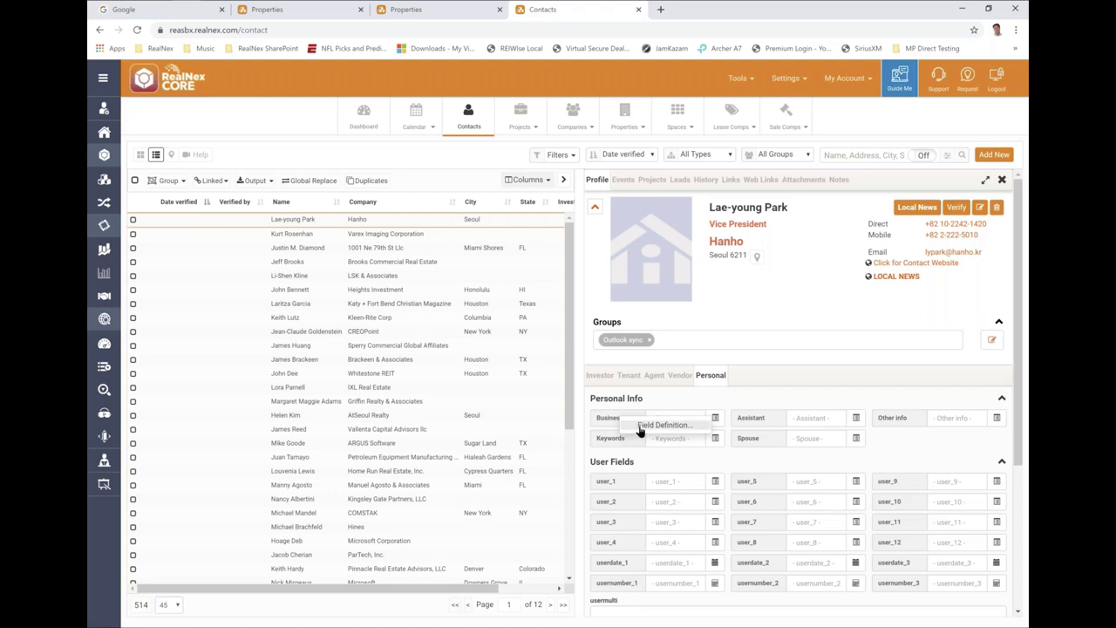
click(641, 428)
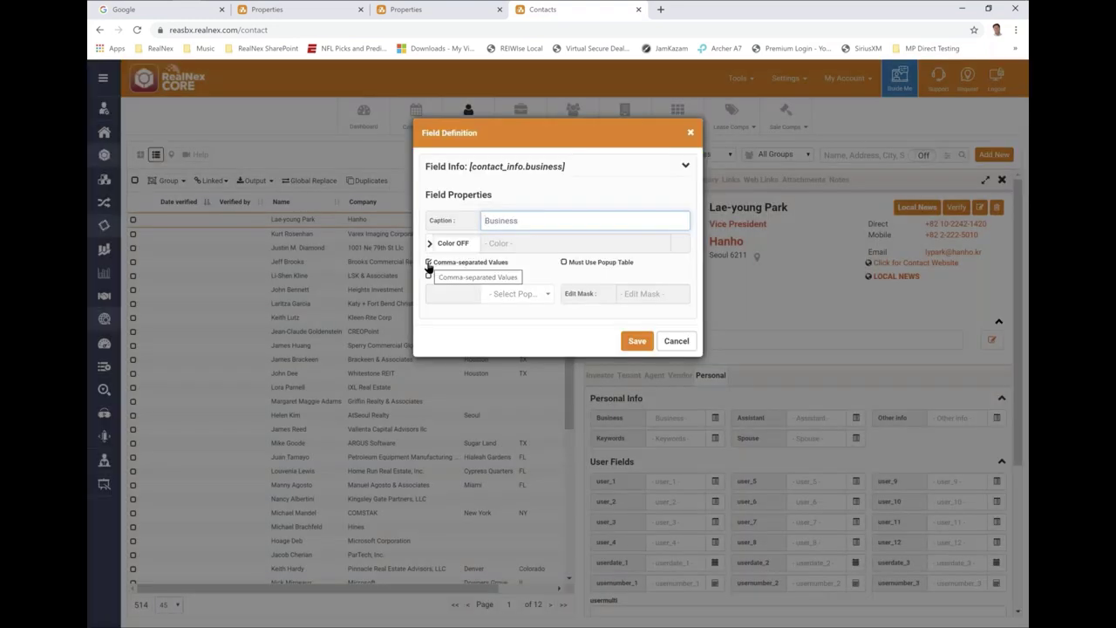
click(428, 262)
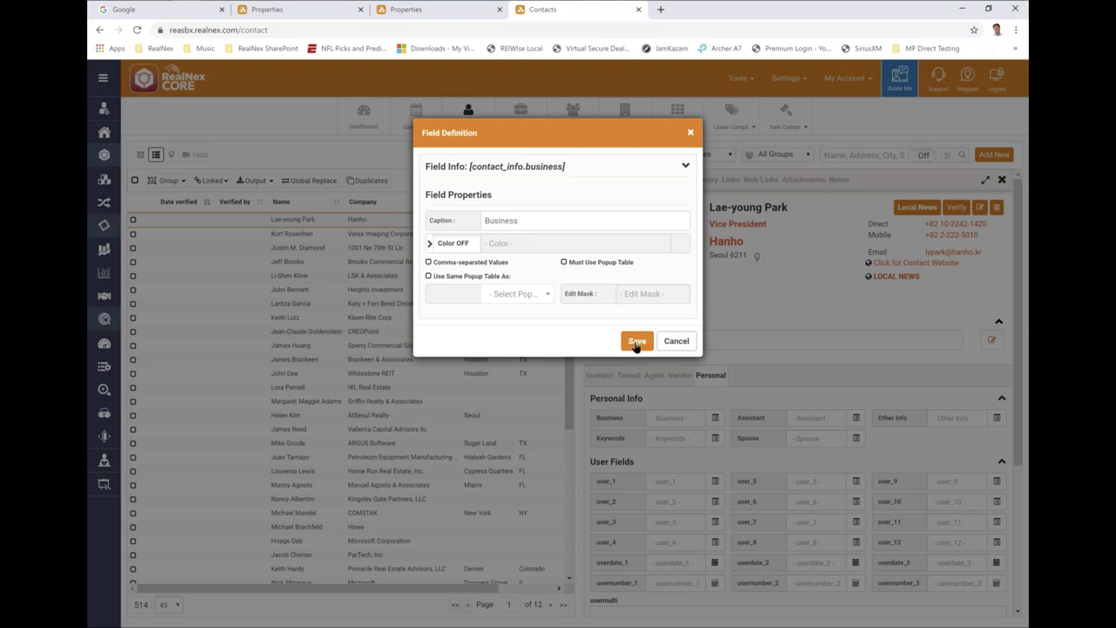
click(638, 341)
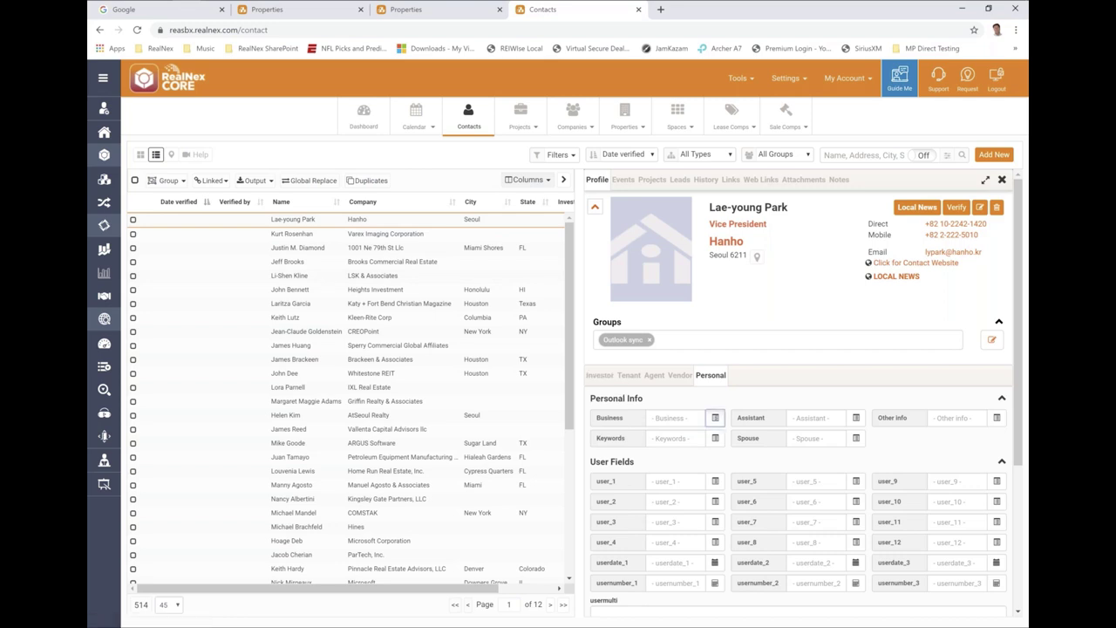
click(715, 417)
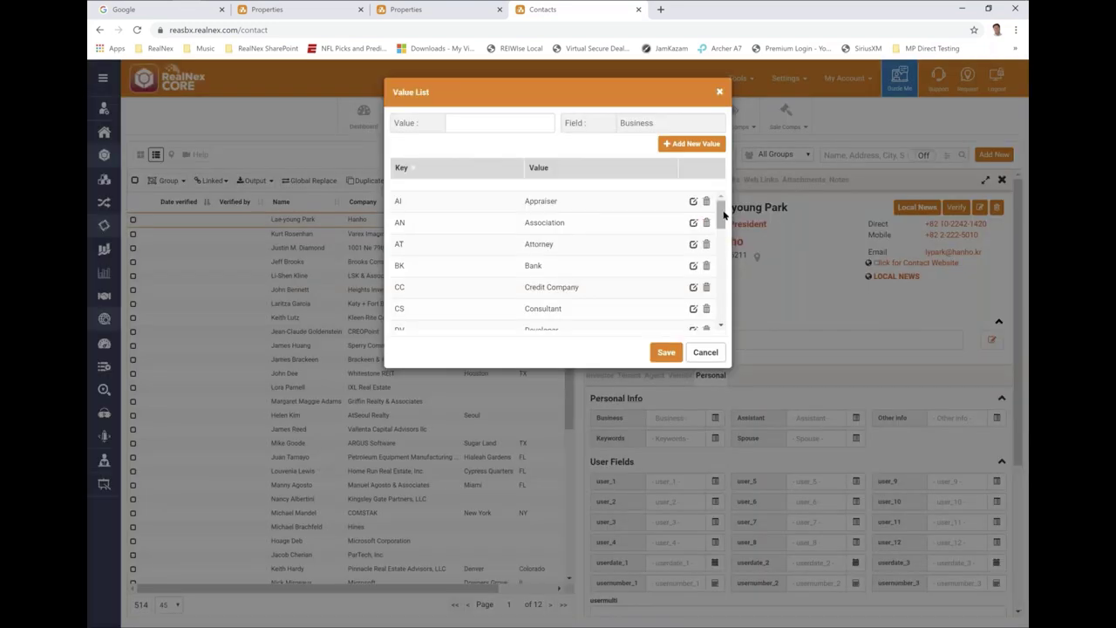
drag(722, 213, 707, 195)
- Set the vendor Business field to Use Same Popup Table As Business (contact_info.business) and save
click(706, 351)
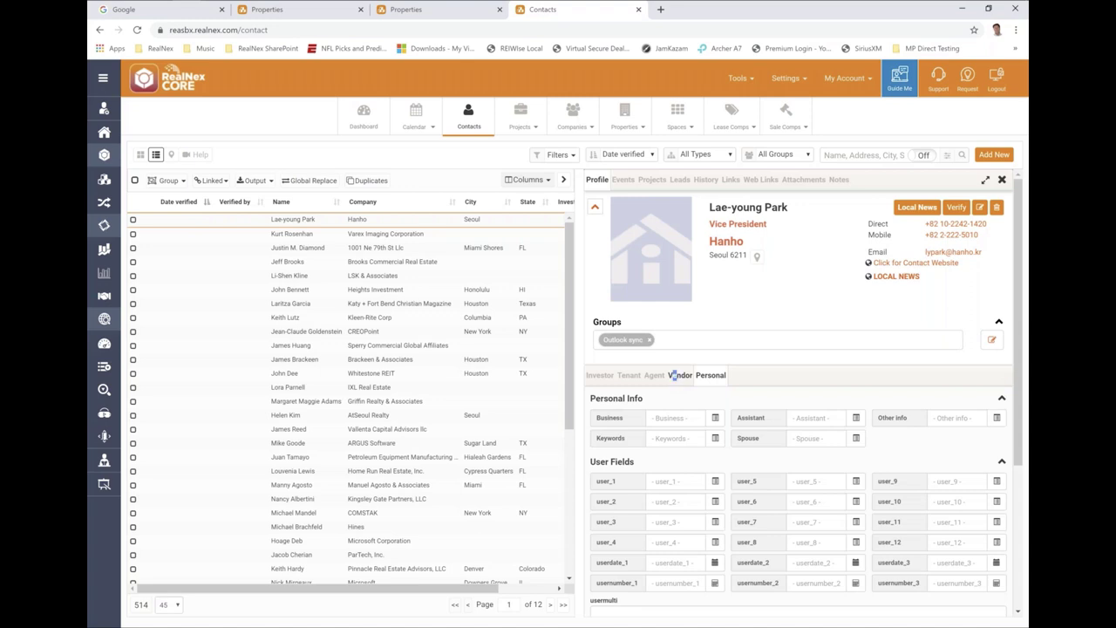
click(673, 375)
right_click(614, 419)
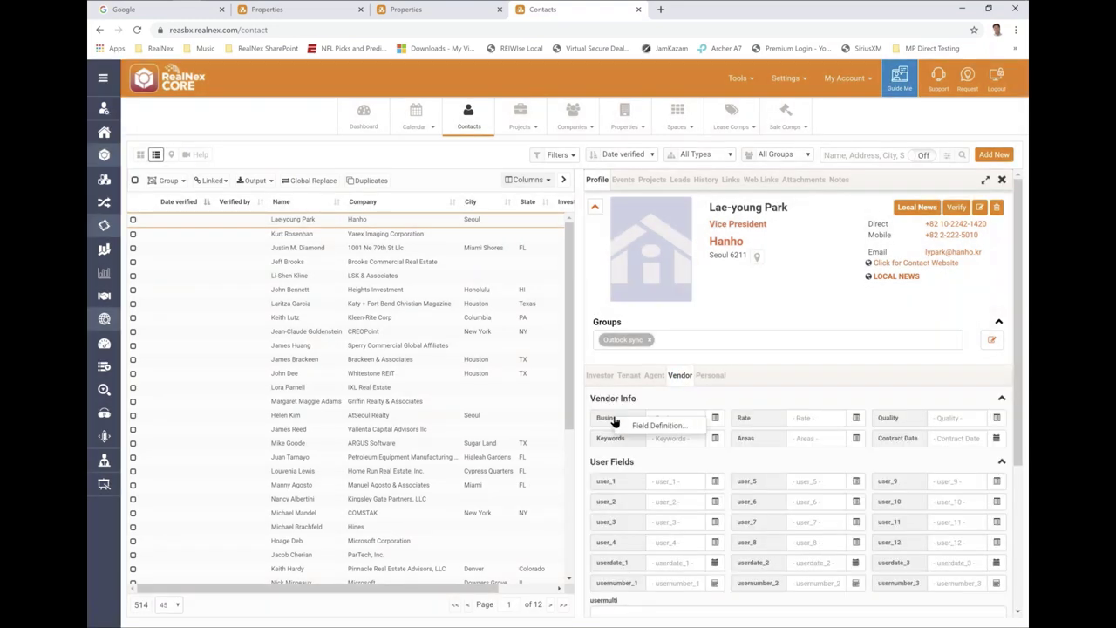
click(657, 426)
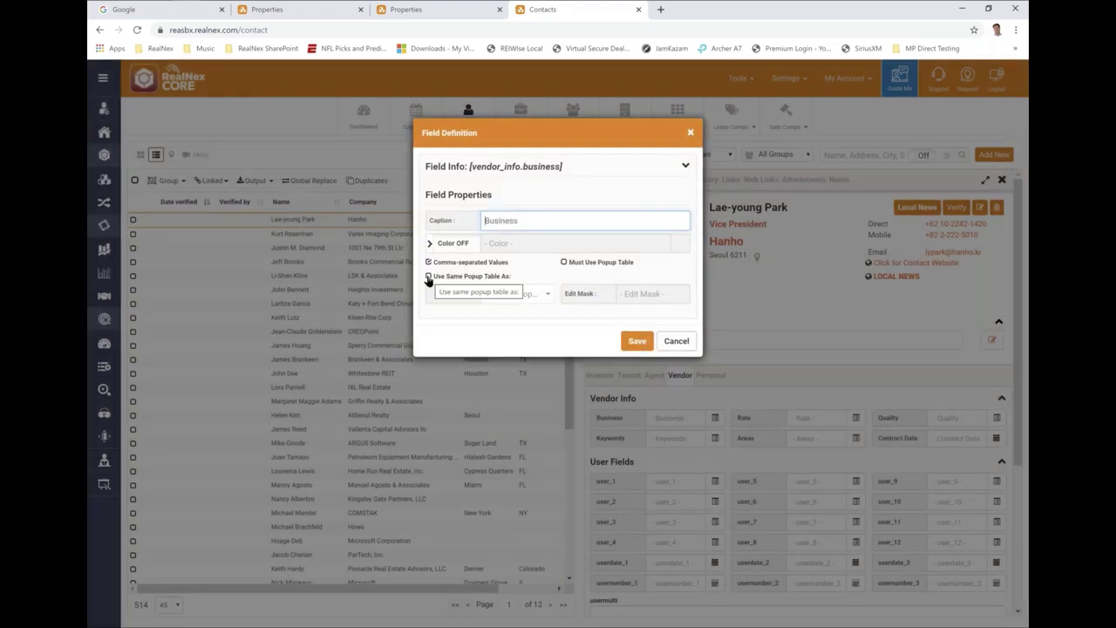
click(428, 277)
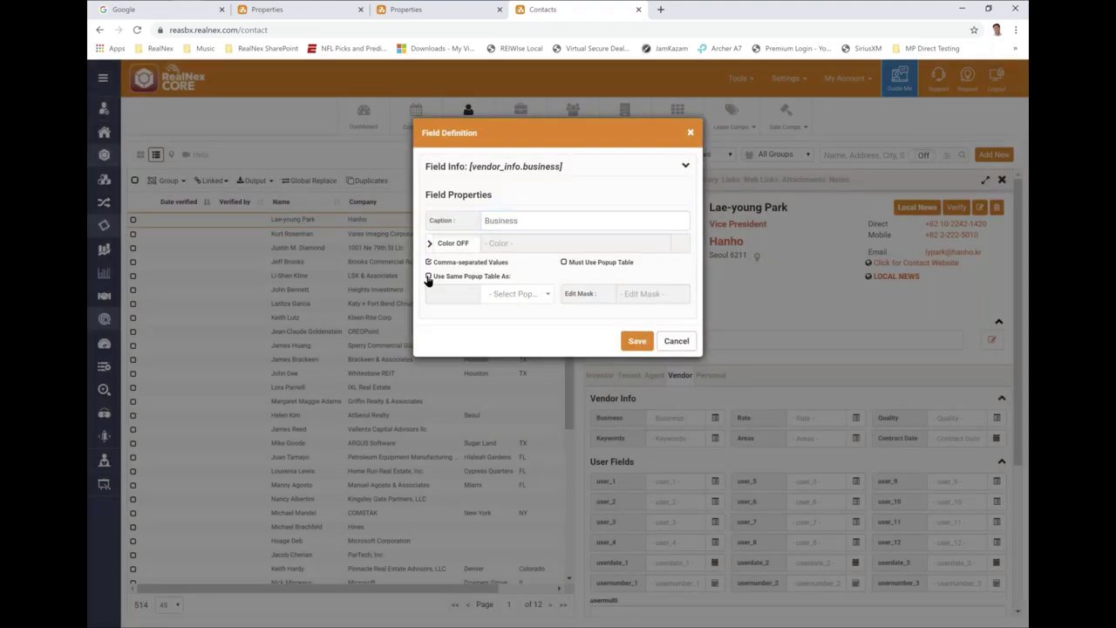
click(550, 295)
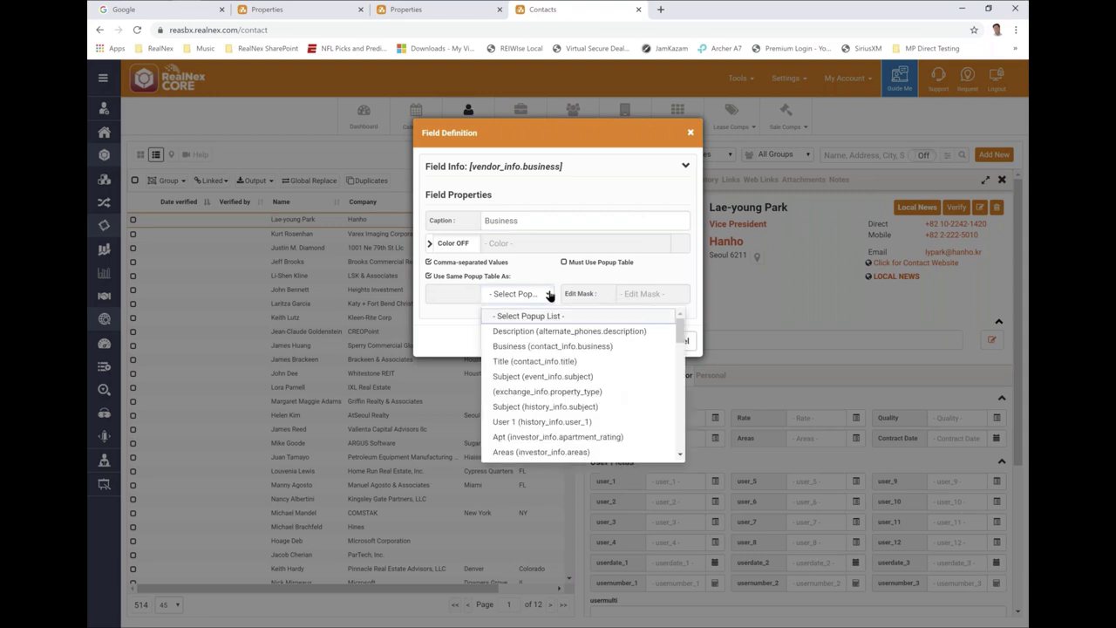
click(542, 349)
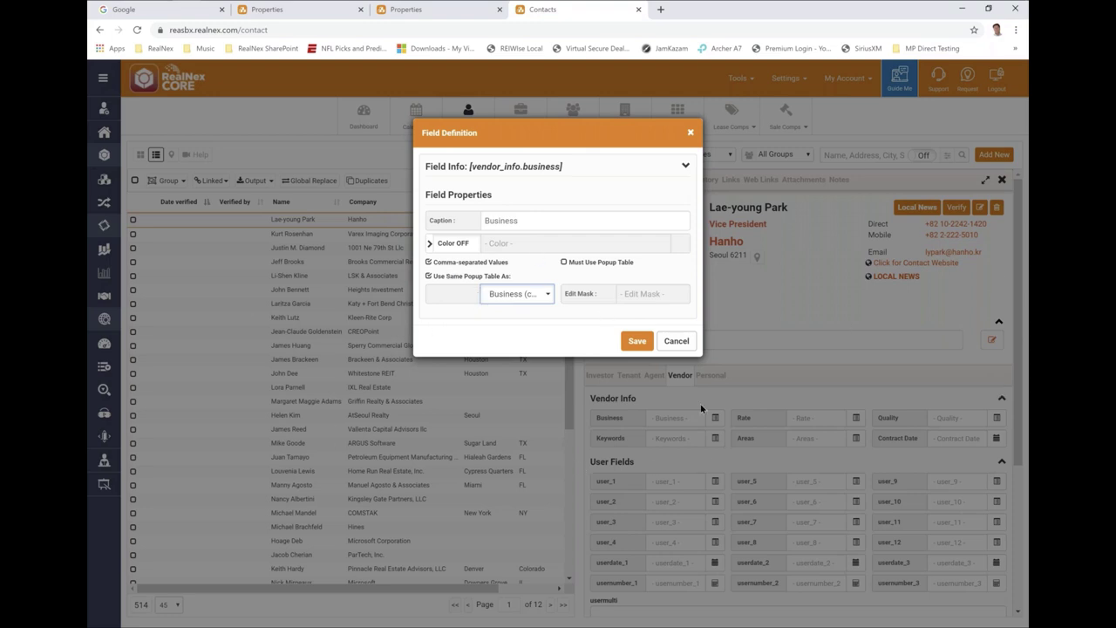
click(641, 345)
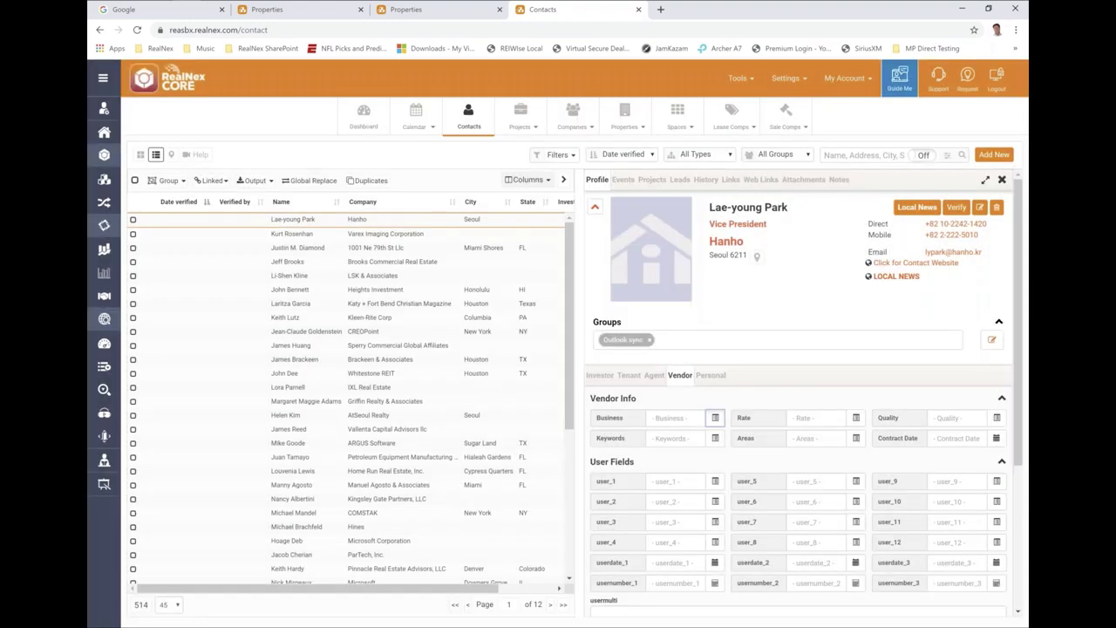
click(715, 418)
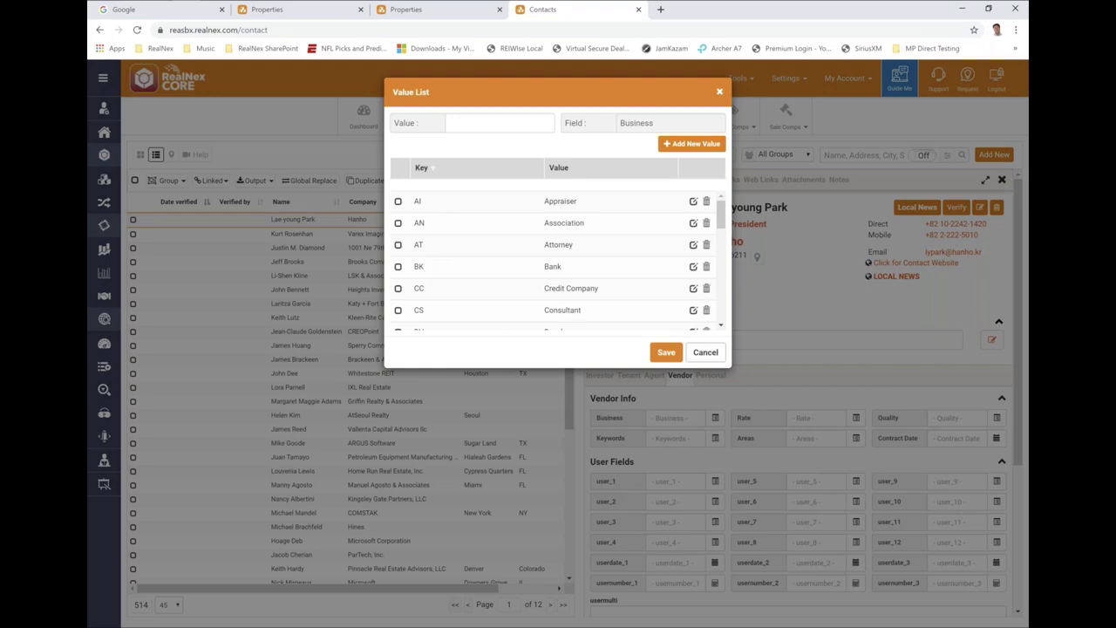
click(706, 351)
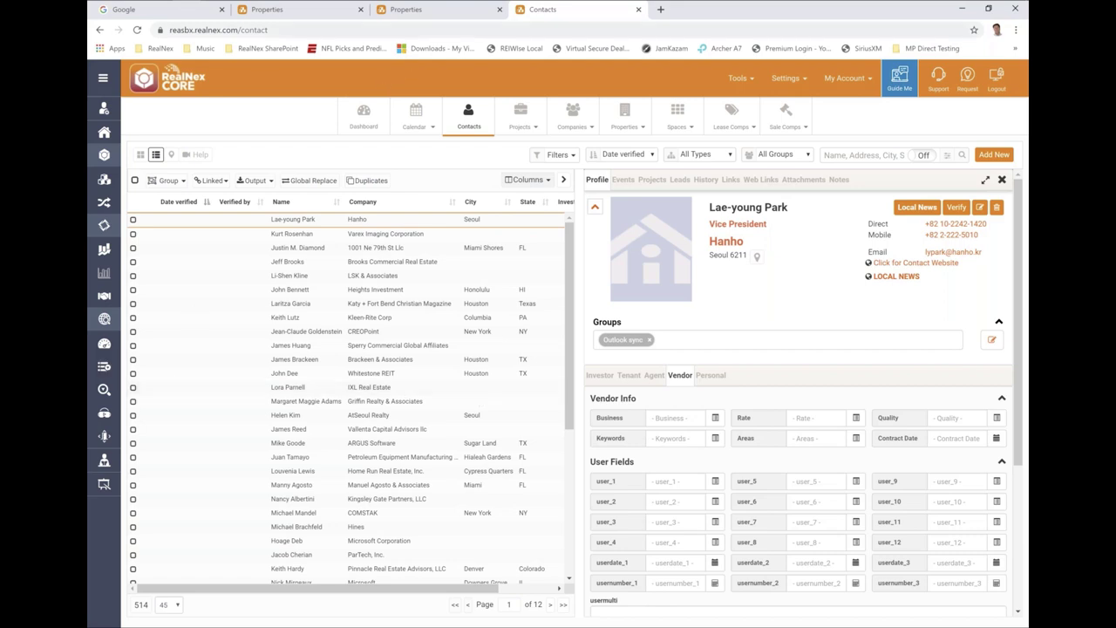
- Go to the Companies page, check its Filter dropdown, and open the My Account menu
click(422, 11)
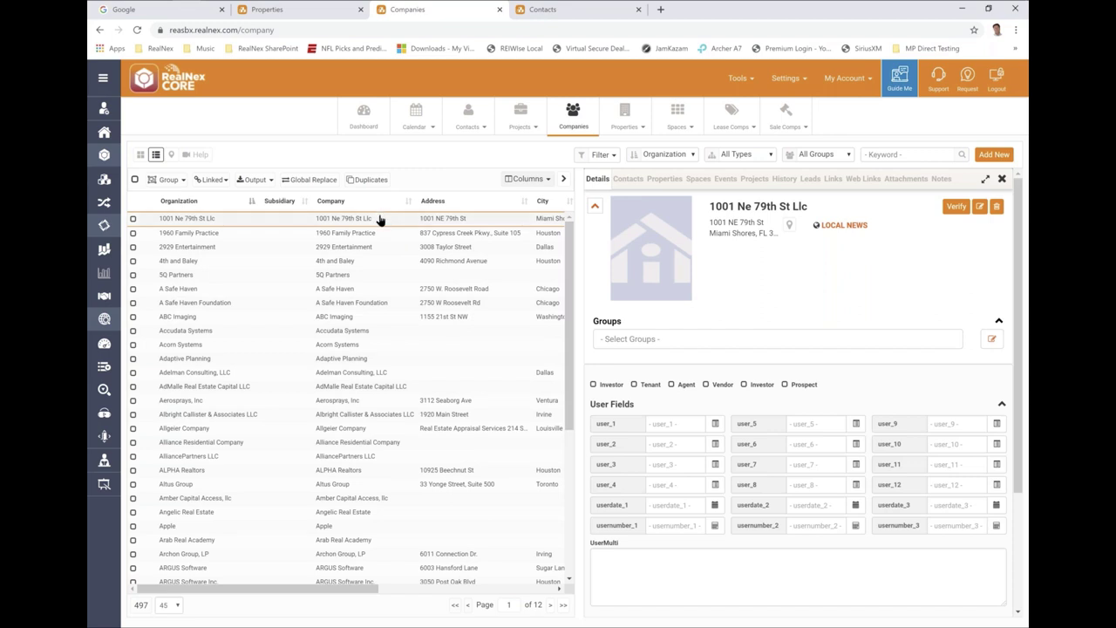
click(609, 156)
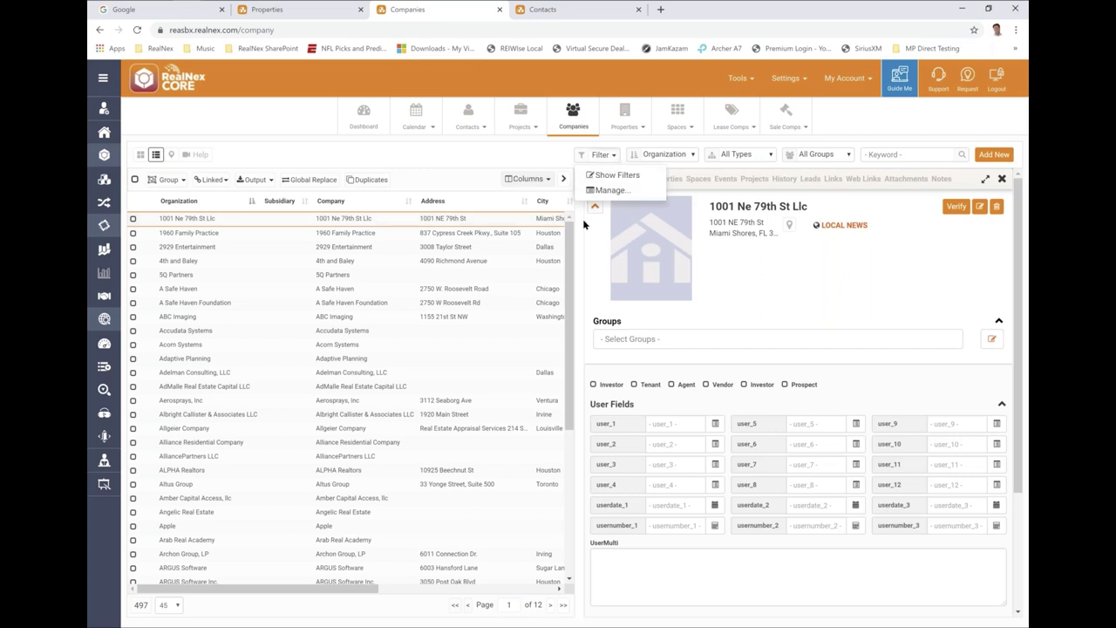
click(844, 81)
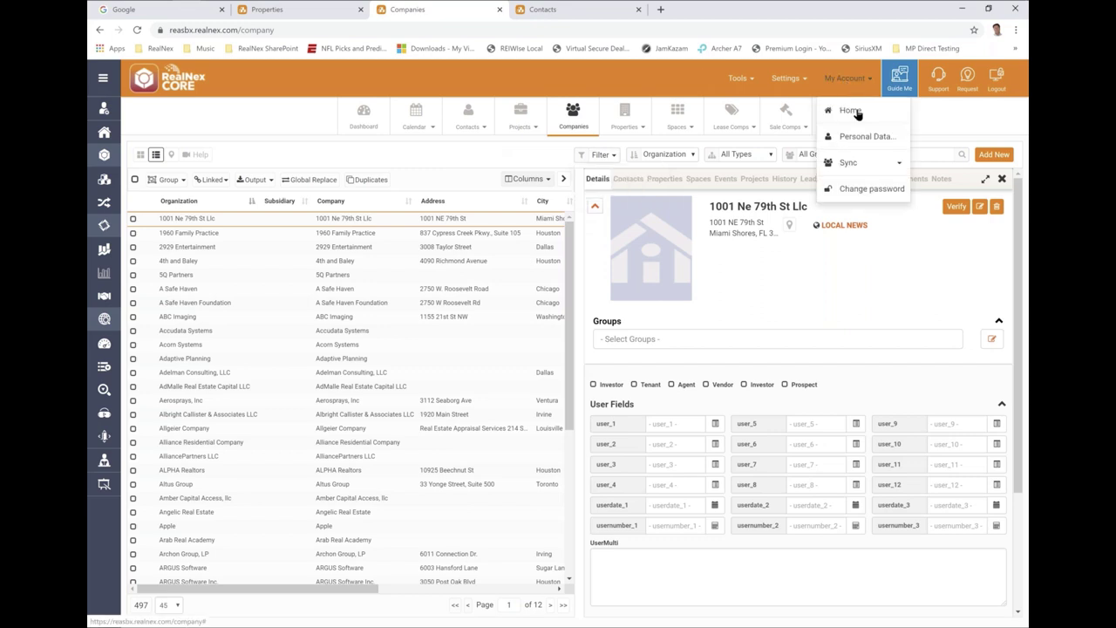
- Switch to the Large Database account from My Account Home and open its Contacts list
click(851, 112)
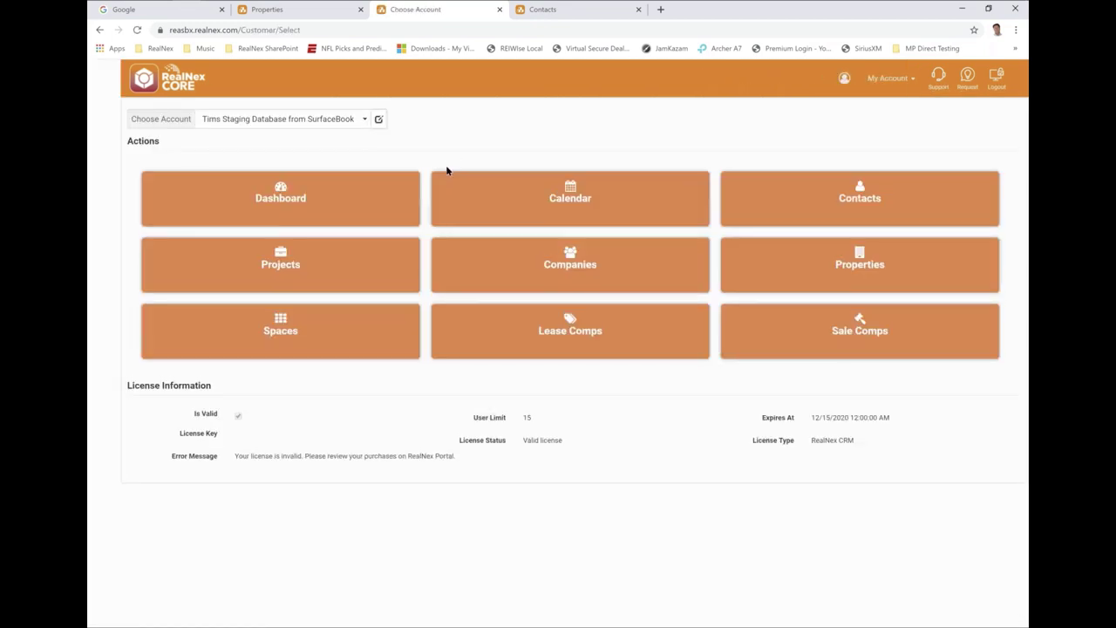
click(363, 120)
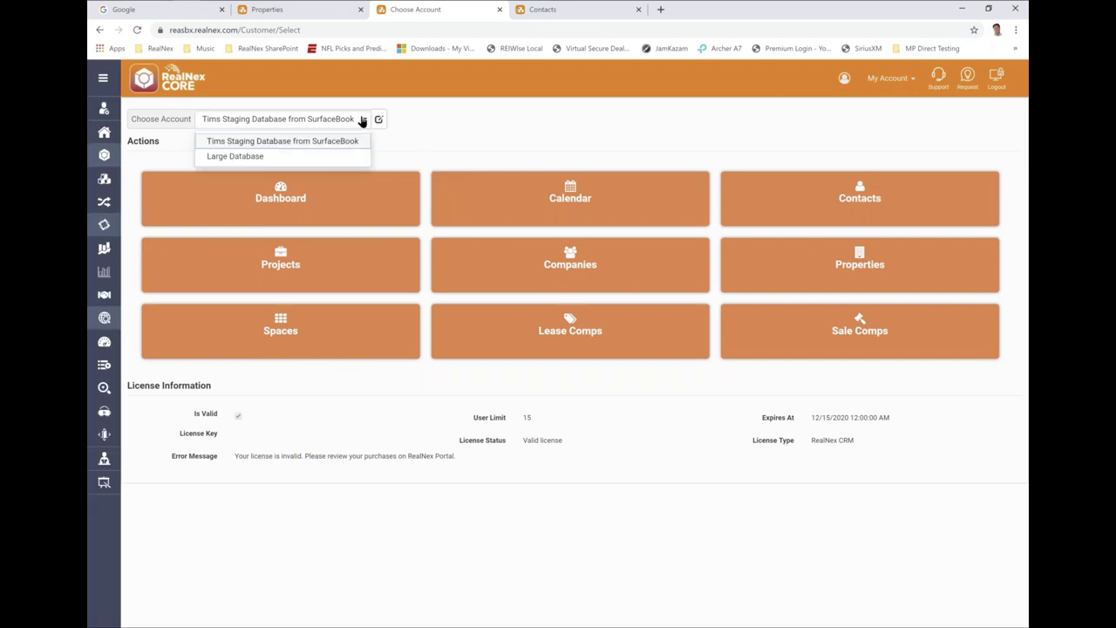
click(259, 158)
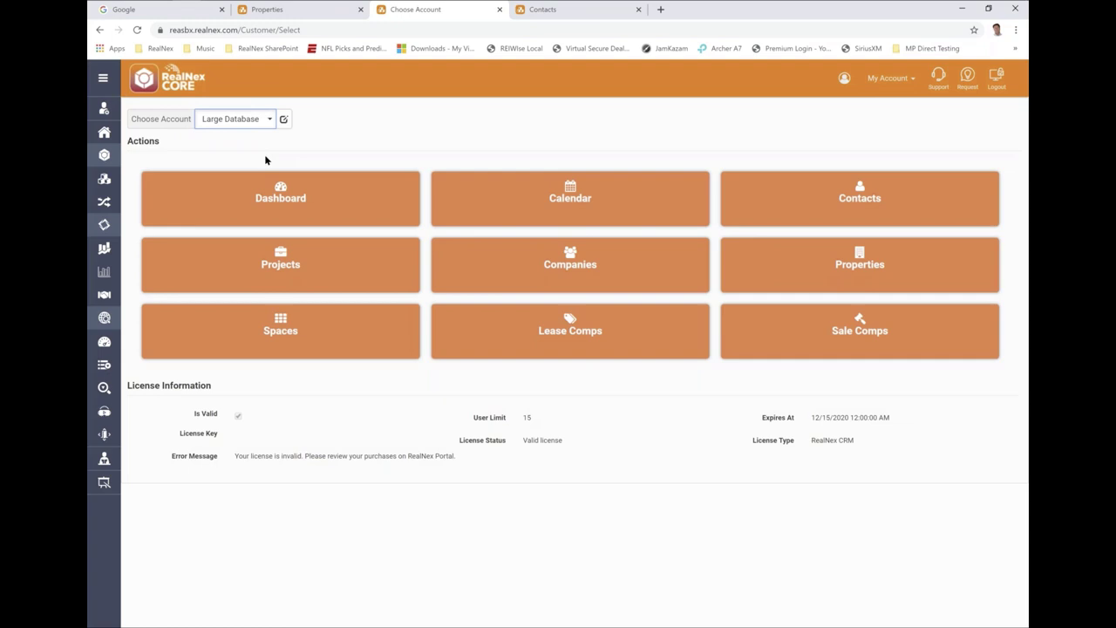
click(834, 211)
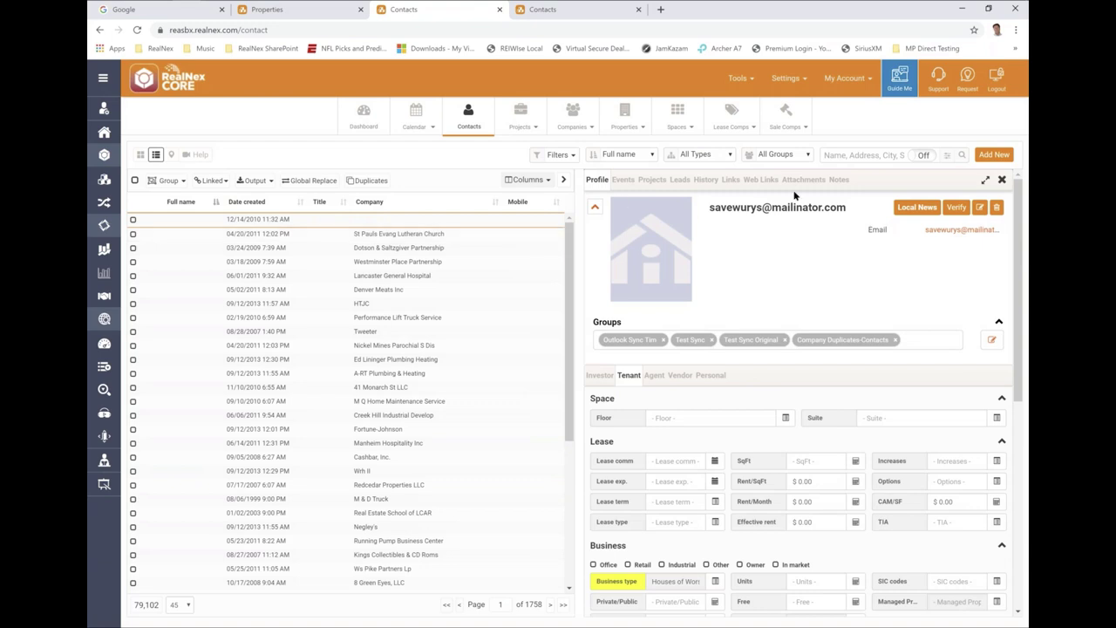
- Filter the Companies list with the saved Organization Example filter to 81 Wellspan records
click(573, 116)
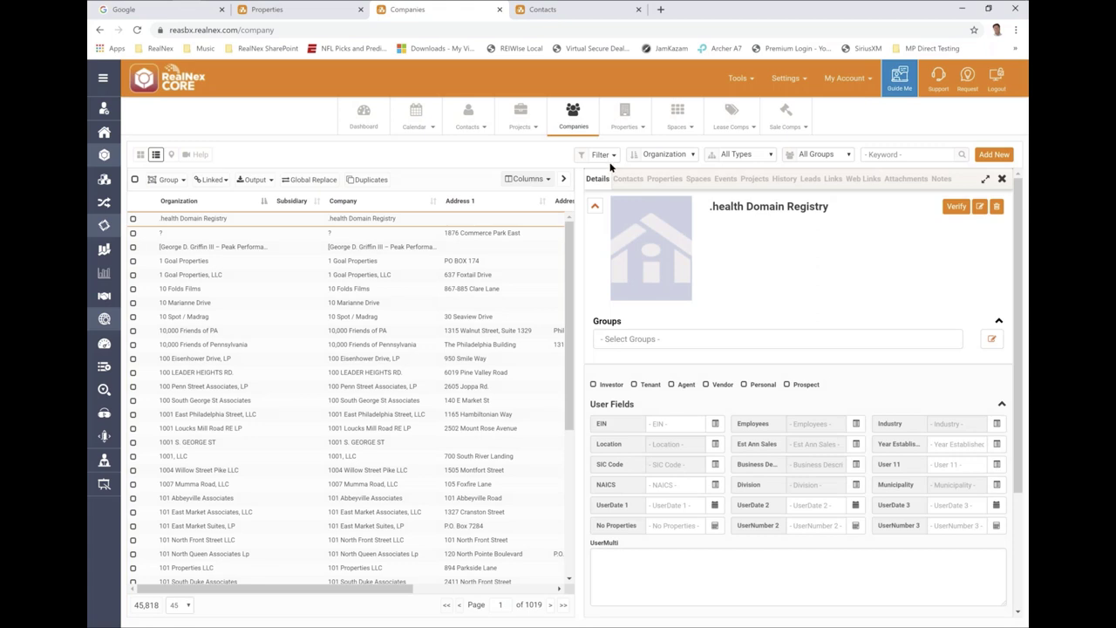
click(598, 155)
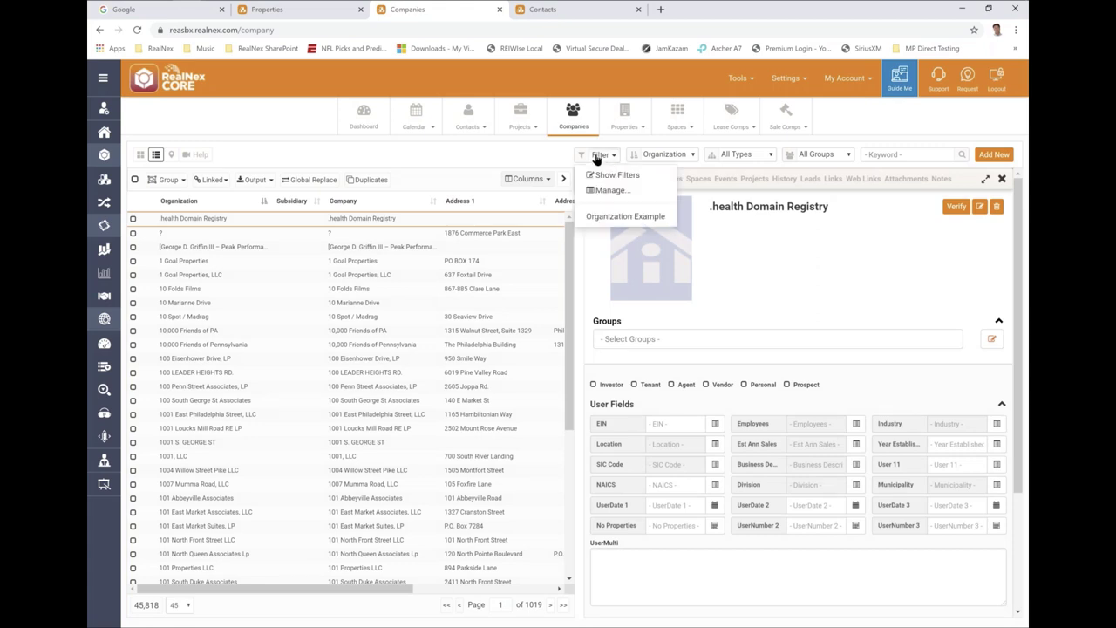
click(616, 224)
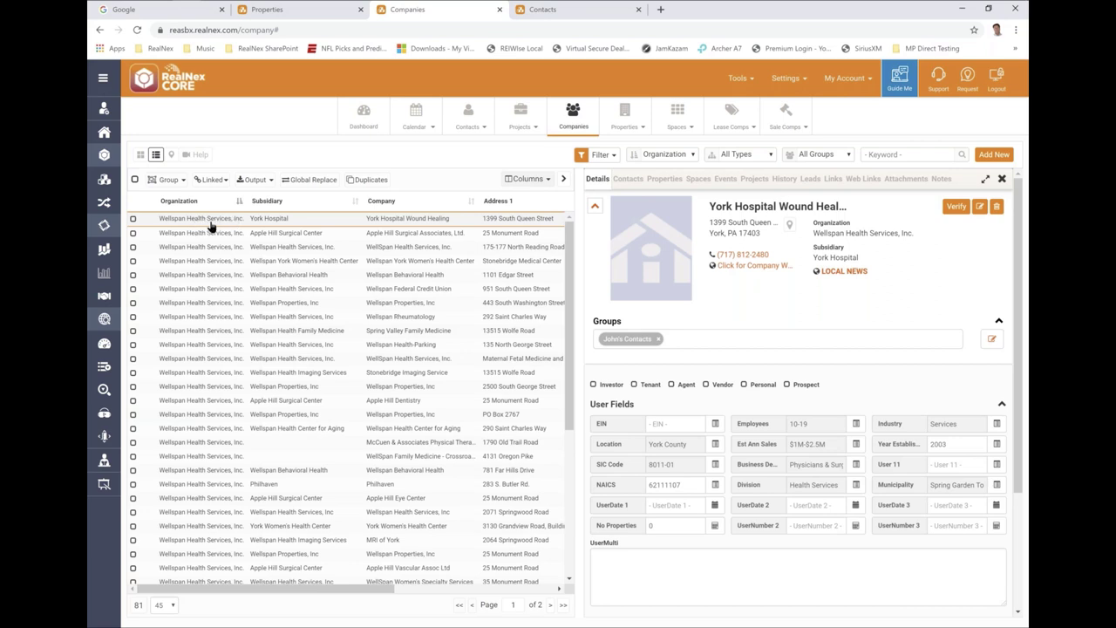
- Open a Wellspan company's details, then sort the 81 companies by Subsidiary so Apple Hill entries lead
double_click(272, 224)
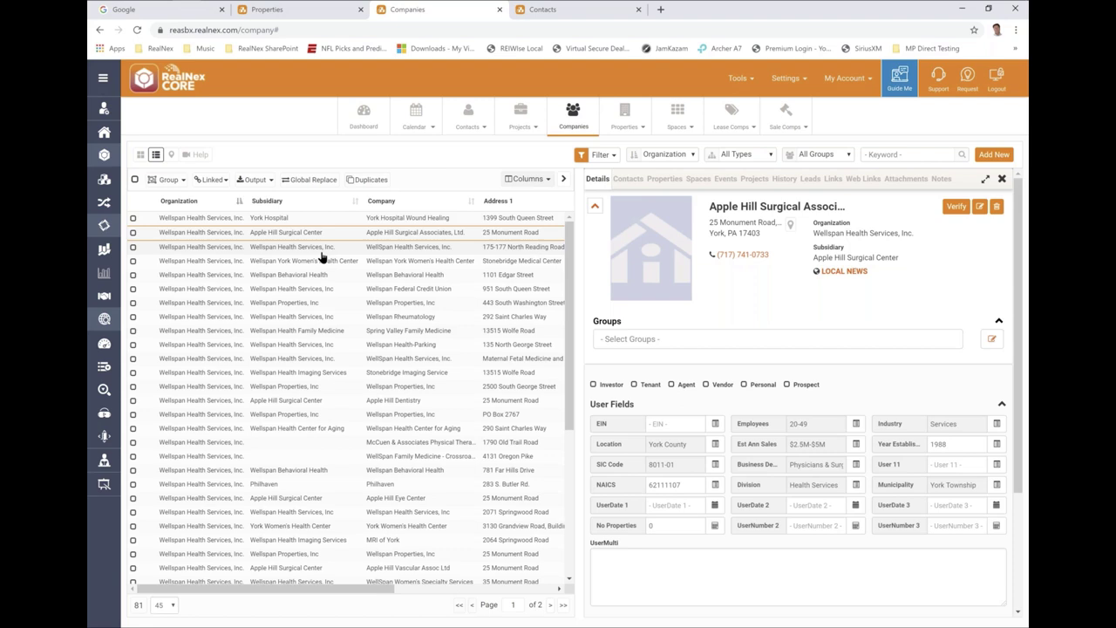
scroll(319, 257, down, 5)
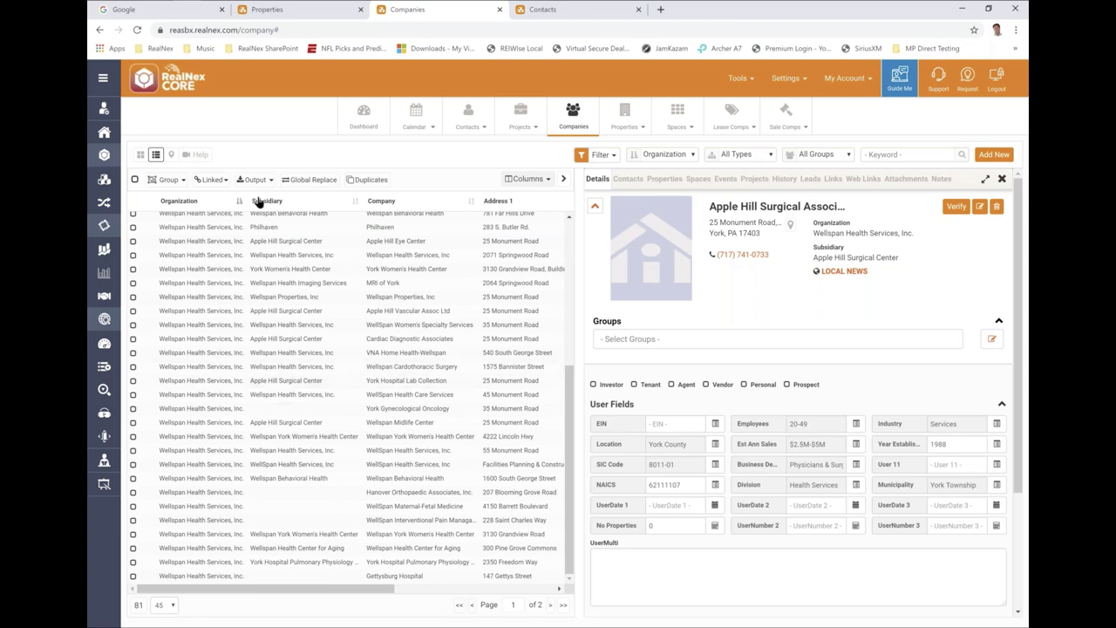
click(262, 201)
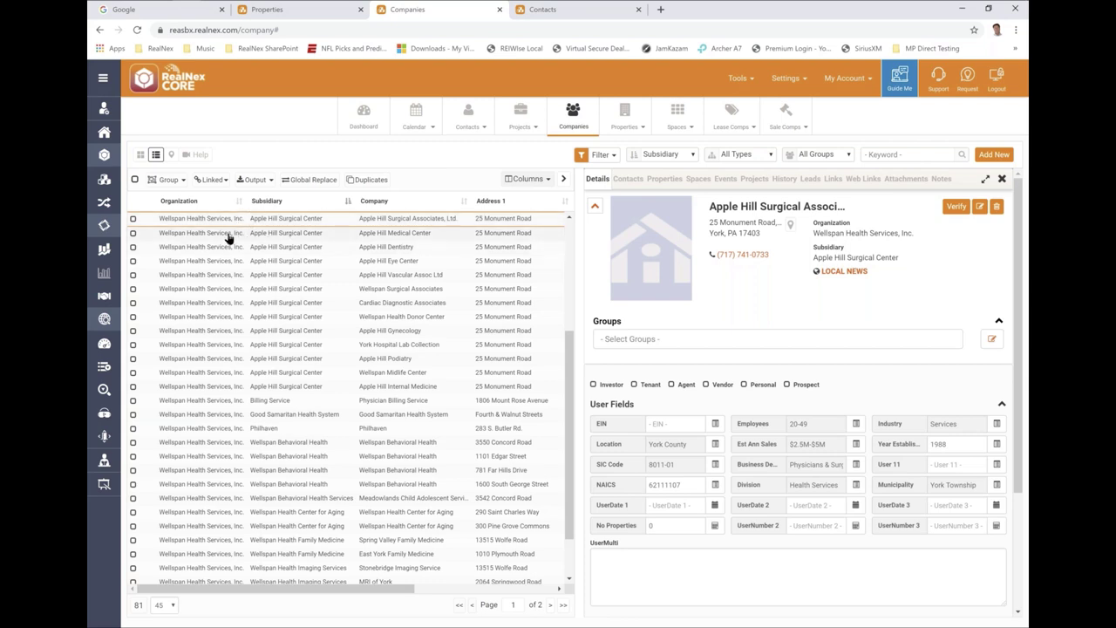
- List Apple Hill Medical Center's linked contacts and highlight its Wellspan Health Services, Inc. organization and Apple Hill Surgical Center subsidiary
click(227, 234)
click(628, 177)
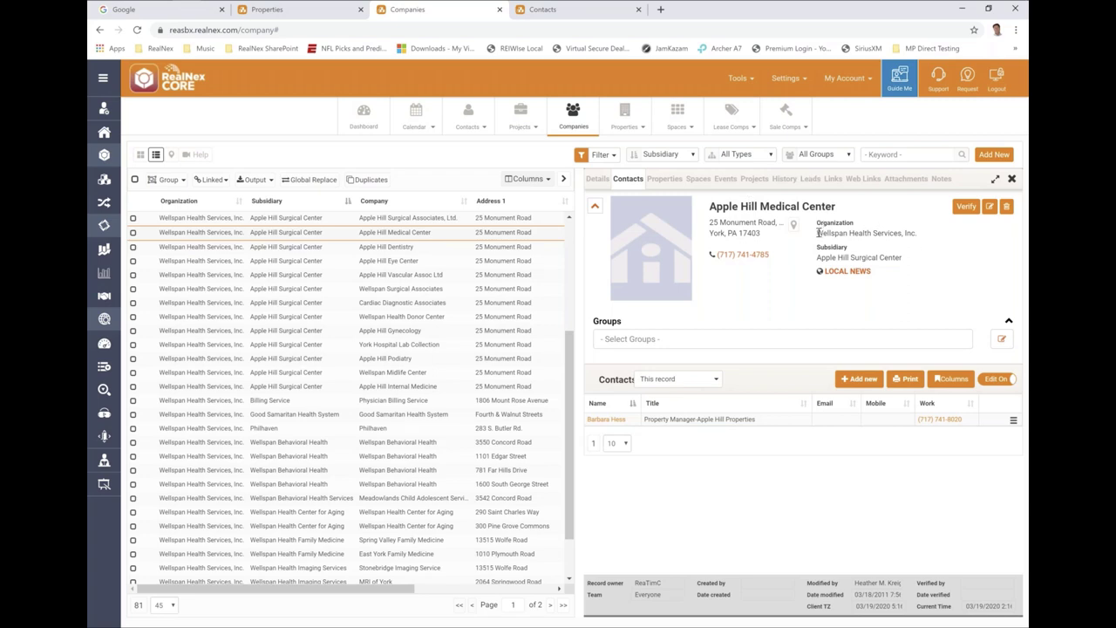
drag(817, 231, 917, 229)
drag(817, 257, 893, 256)
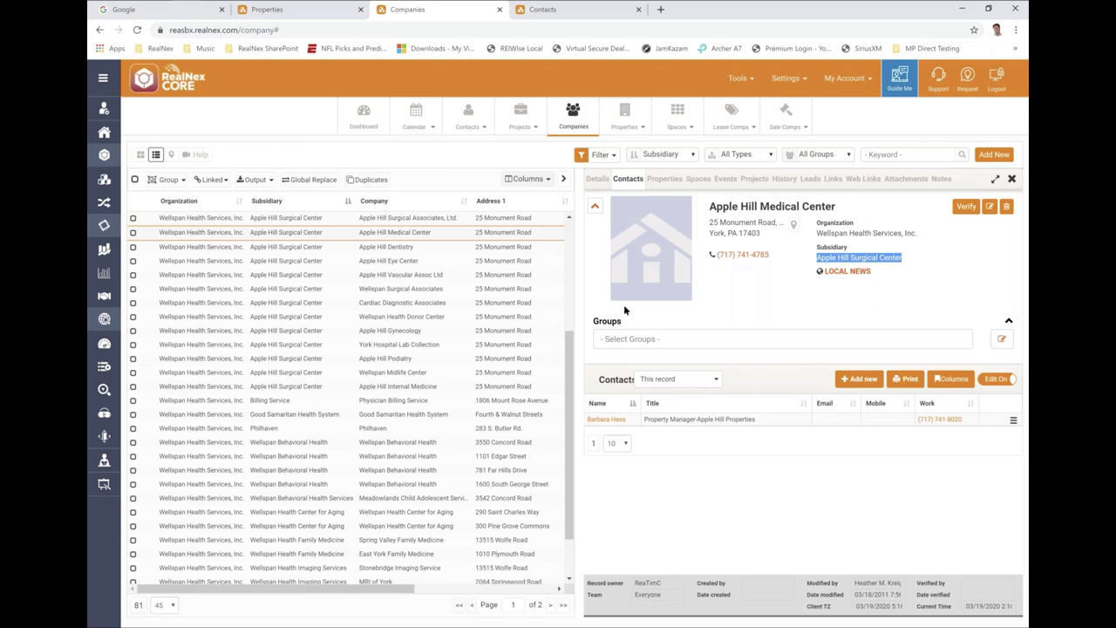
click(718, 381)
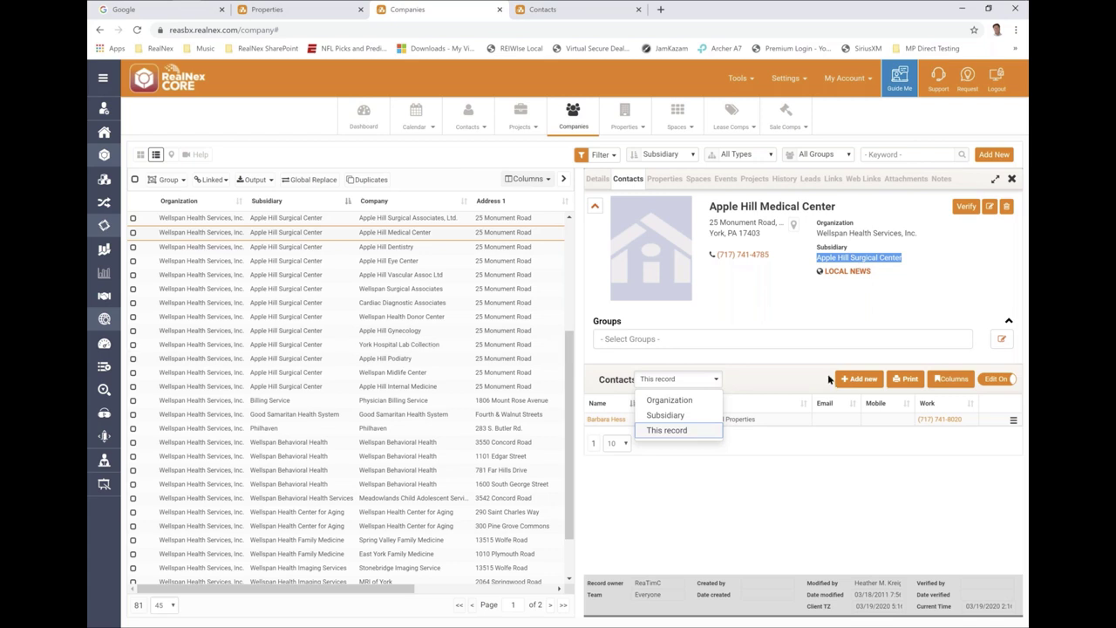
click(769, 500)
right_click(771, 499)
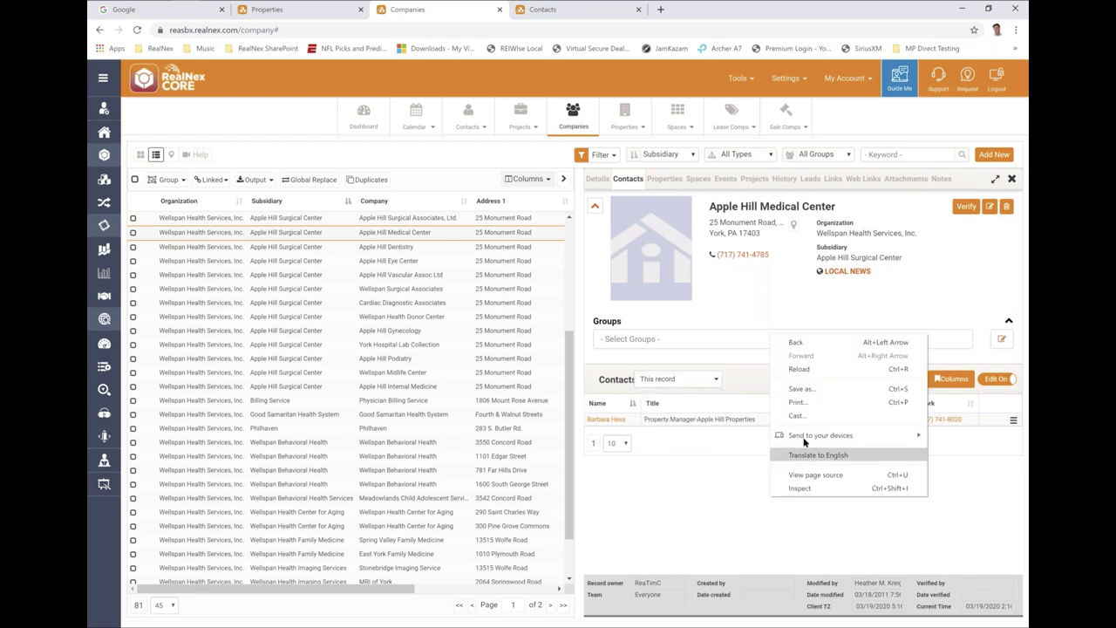
right_click(662, 423)
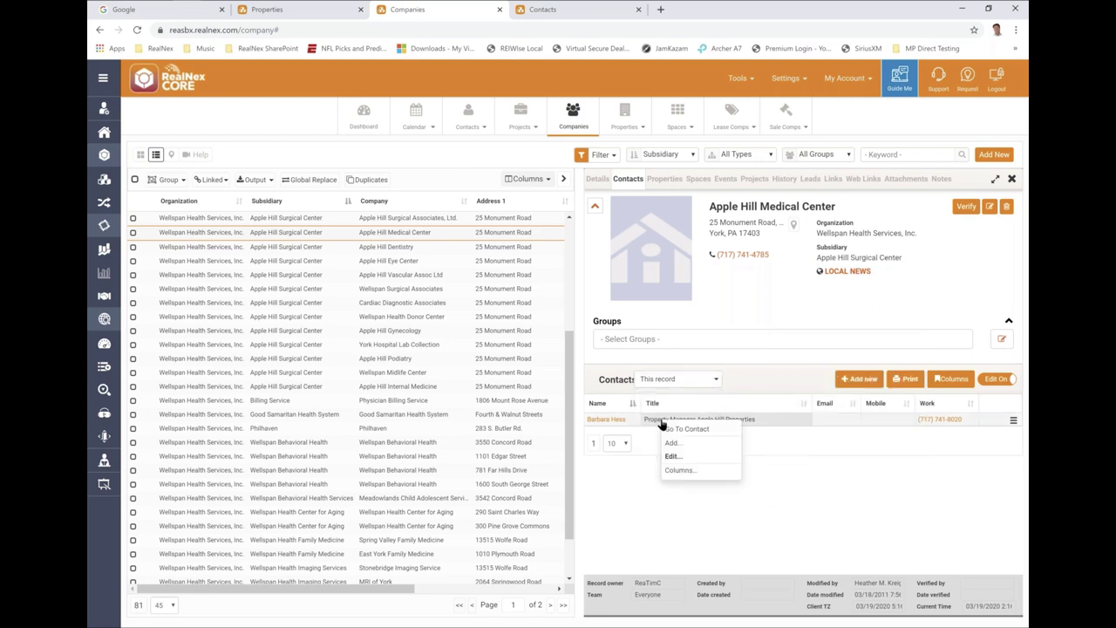
click(654, 548)
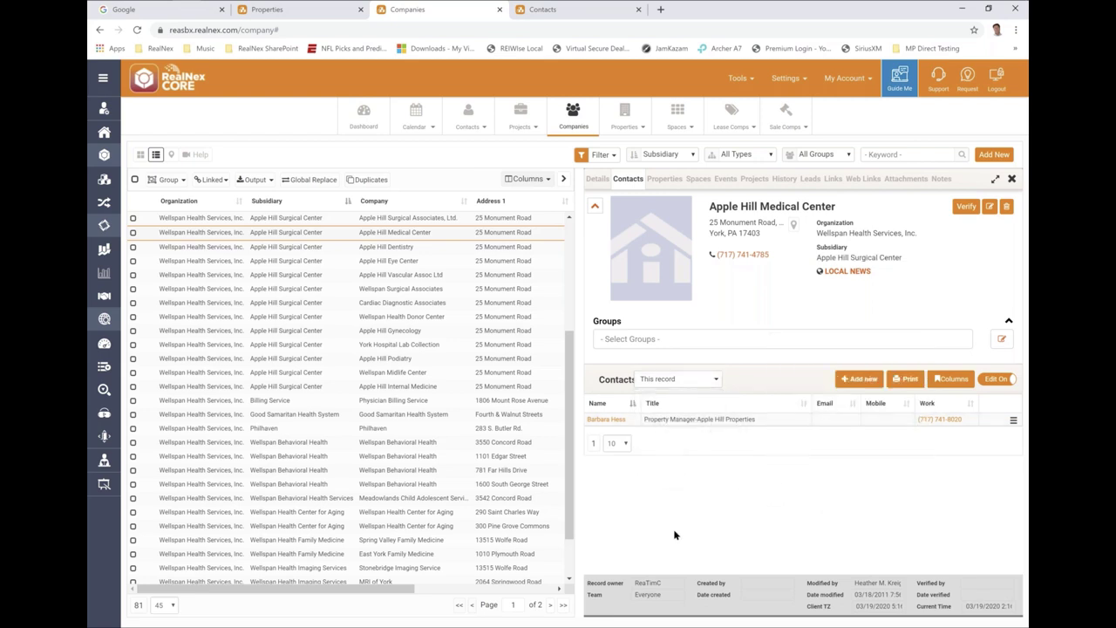